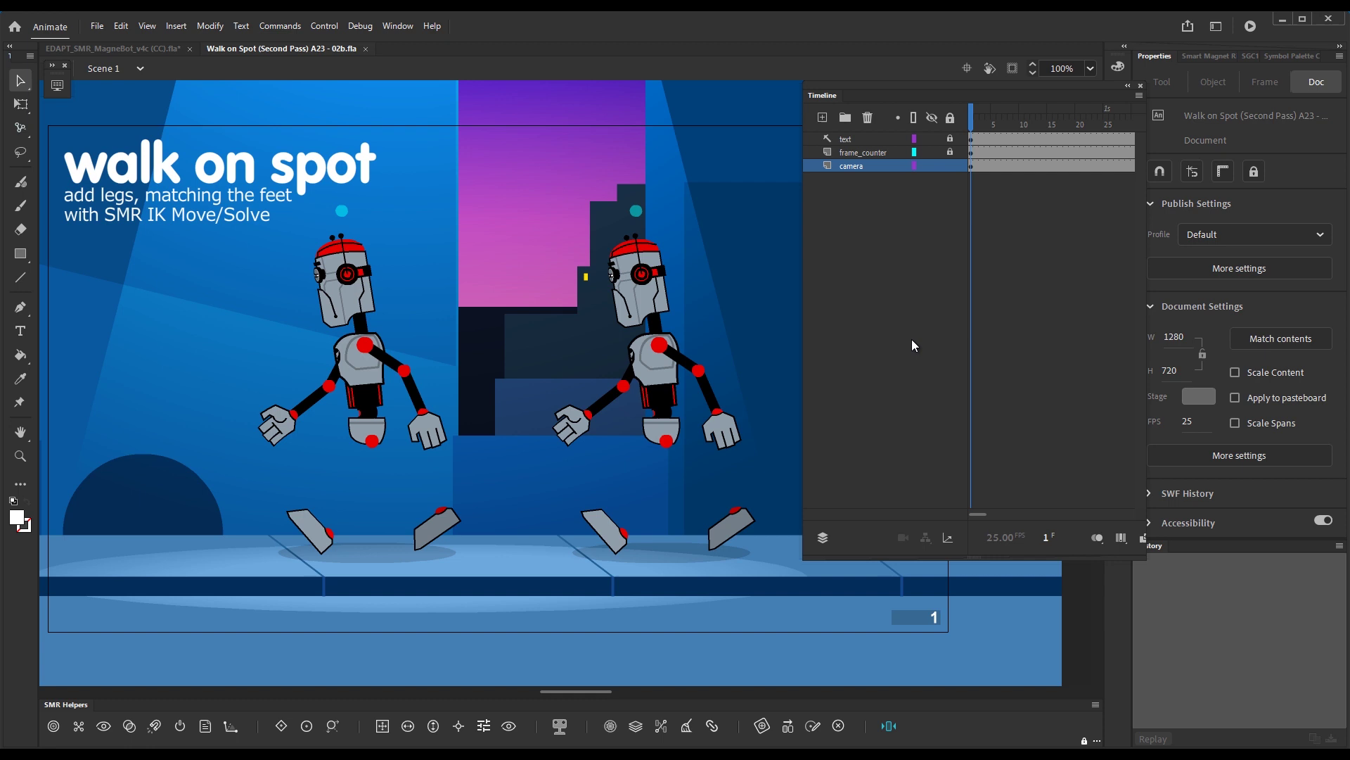
# Step: Preview the walk-on-spot animation as a test movie, and close the preview
pyautogui.hotkey('ctrl', 'Return')
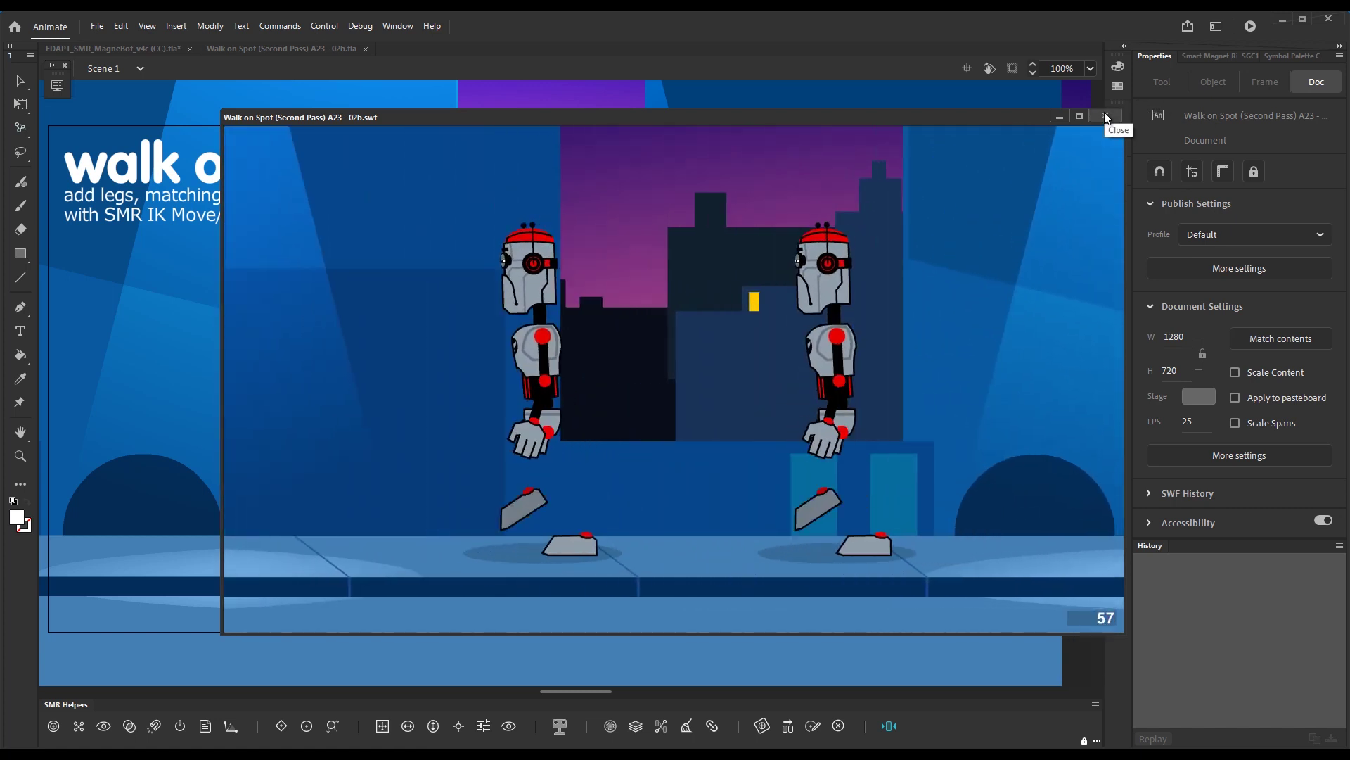
pyautogui.click(1104, 115)
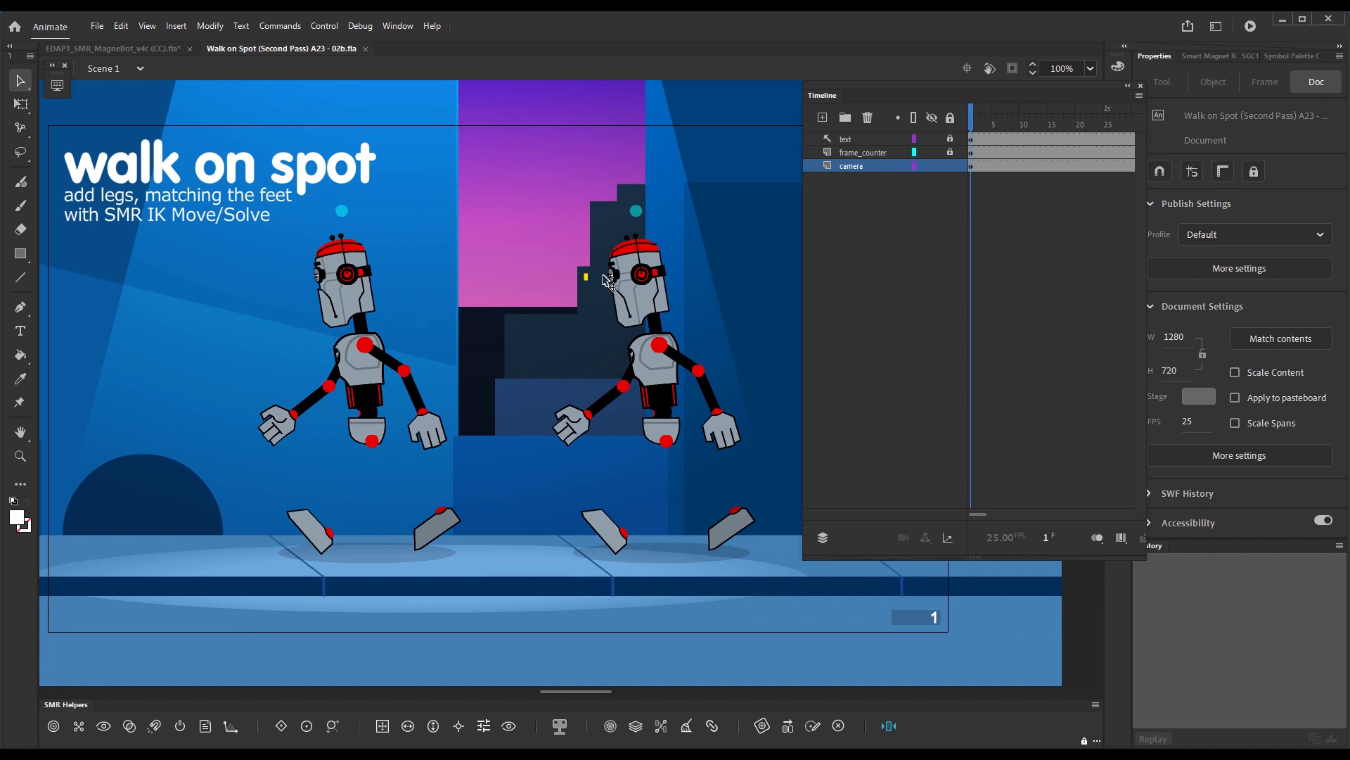
pyautogui.doubleClick(657, 389)
pyautogui.doubleClick(657, 389)
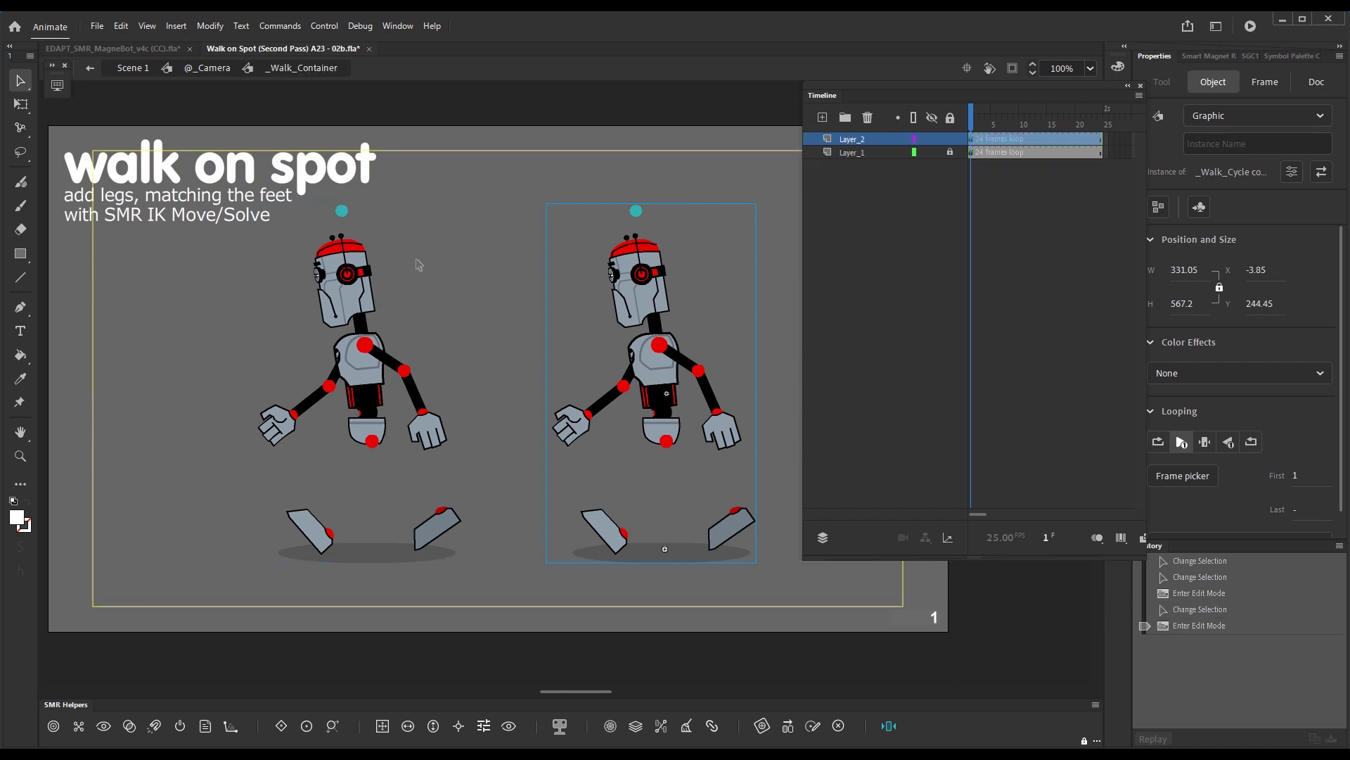
pyautogui.doubleClick(655, 371)
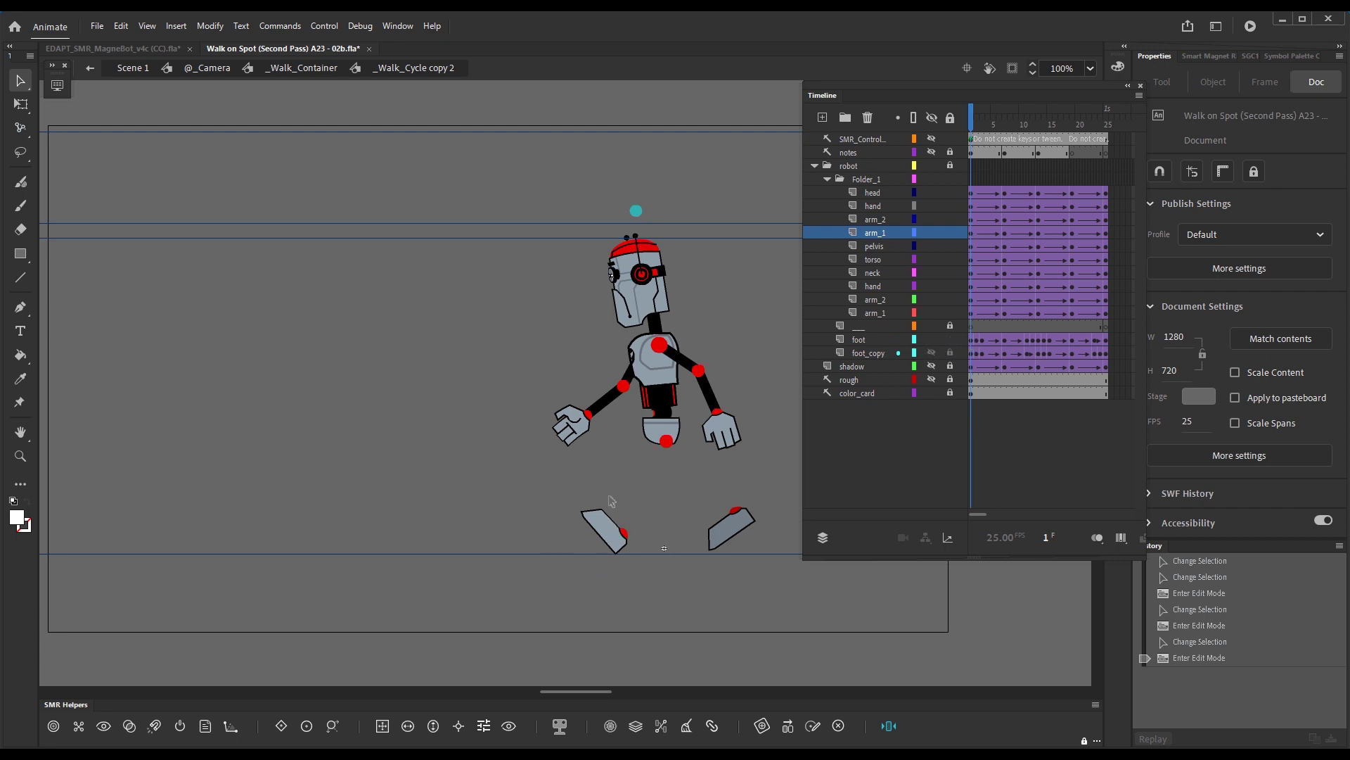
pyautogui.click(869, 353)
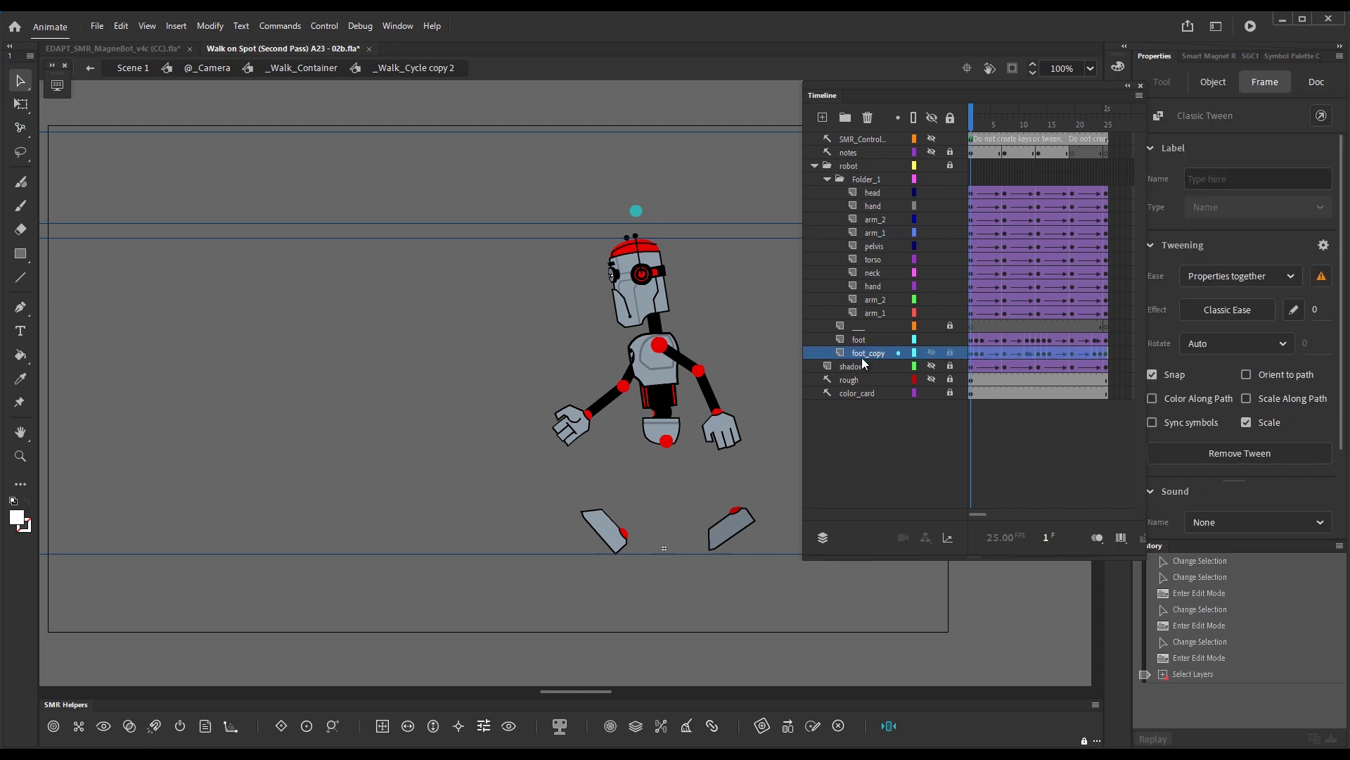
pyautogui.click(1074, 360)
pyautogui.click(898, 366)
# Step: Group the front arm's hand, arm_2 and arm_1 layers in a new folder as locked guide layers
pyautogui.click(866, 205)
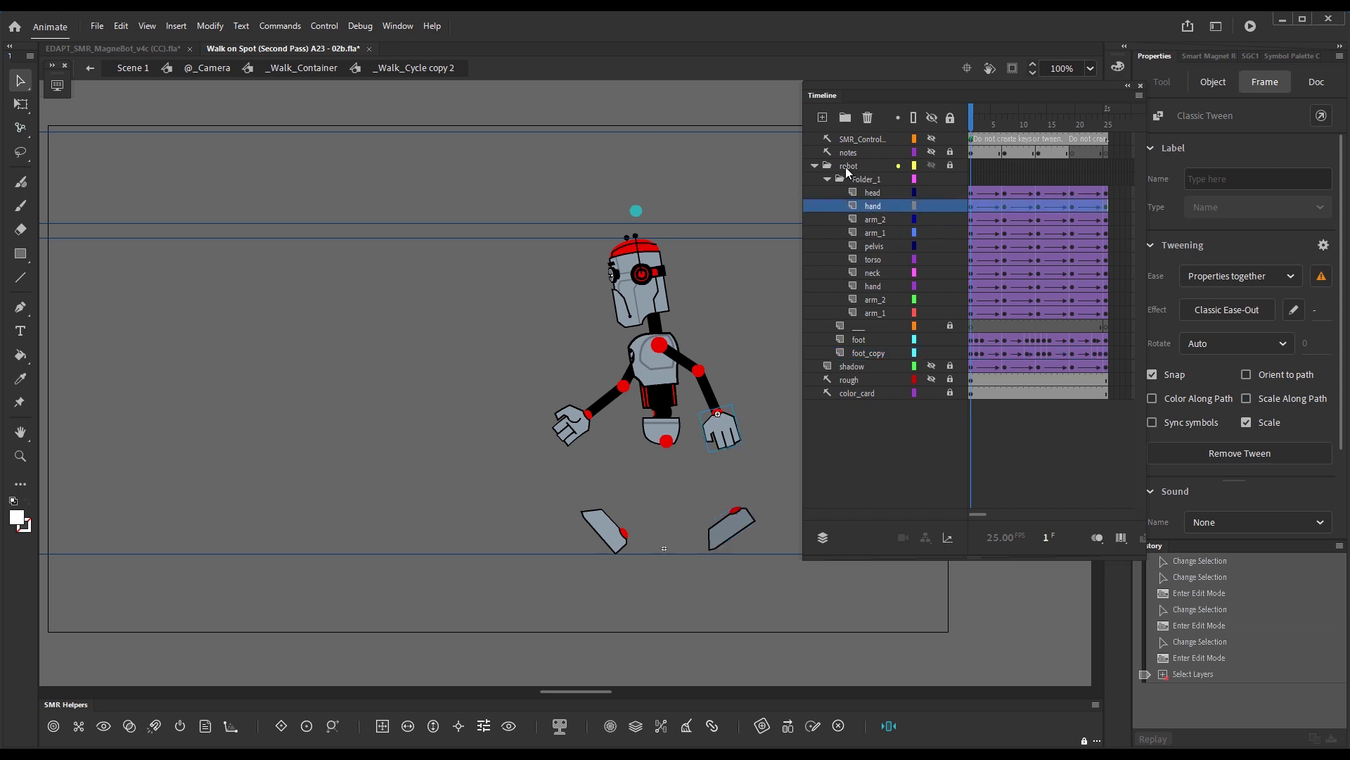
pyautogui.click(845, 118)
pyautogui.click(870, 220)
pyautogui.keyDown('shift'); pyautogui.click(875, 246); pyautogui.keyUp('shift')
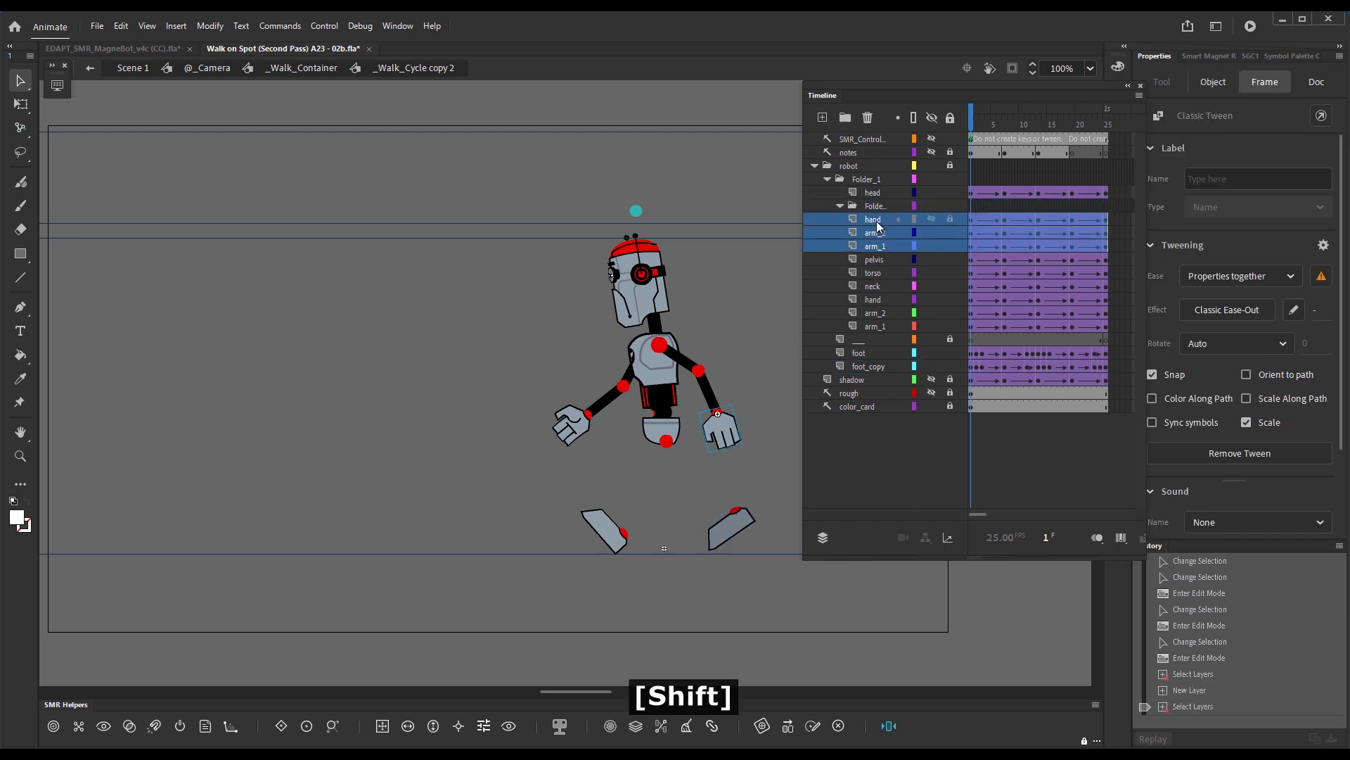
pyautogui.moveTo(871, 220); pyautogui.dragTo(883, 204)
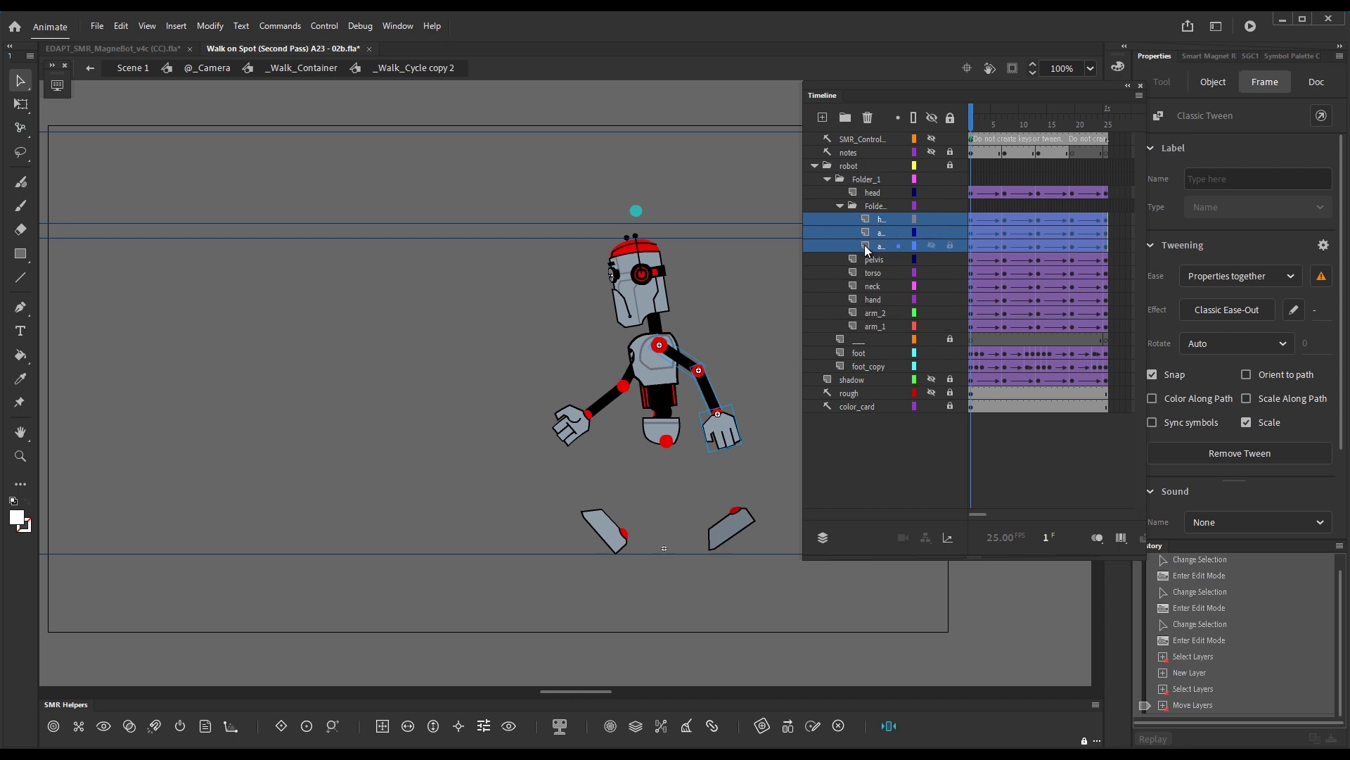
pyautogui.hotkey('alt', 'F3')
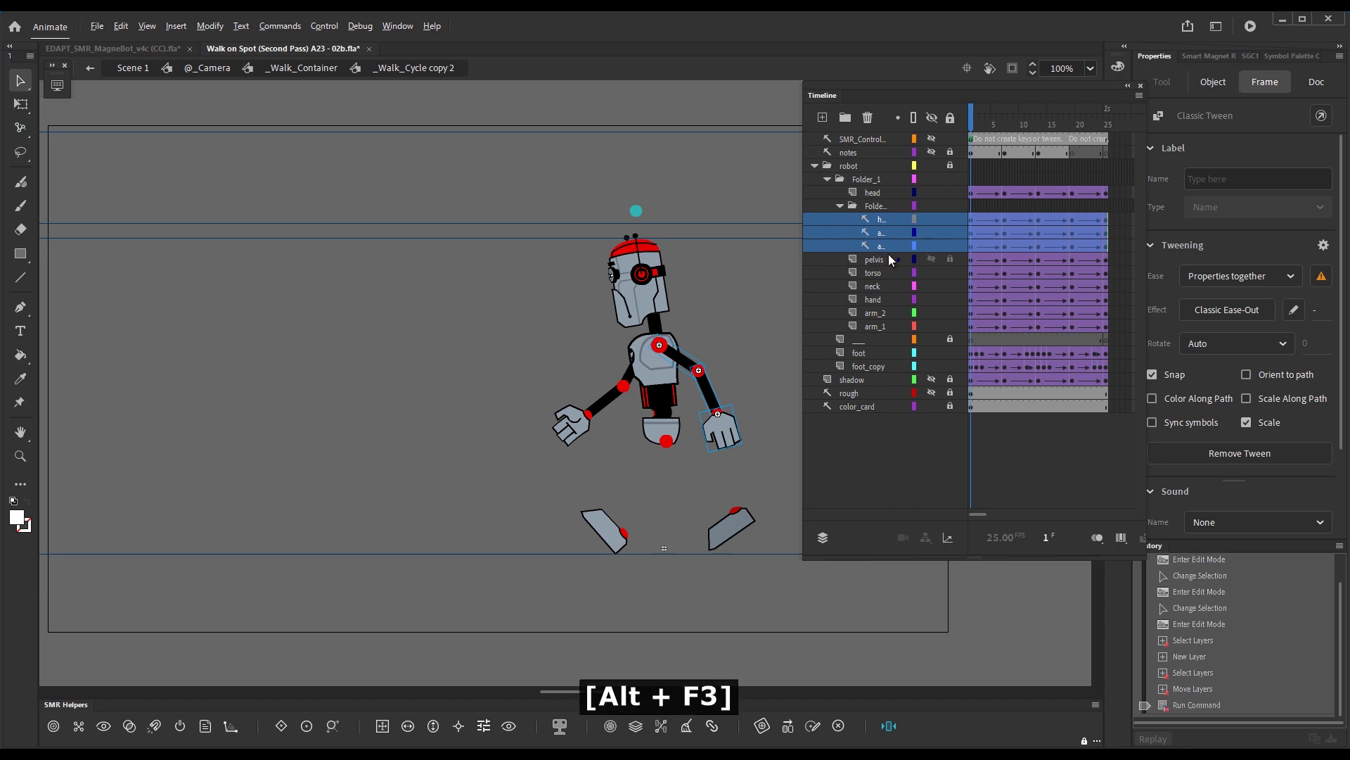
pyautogui.click(951, 205)
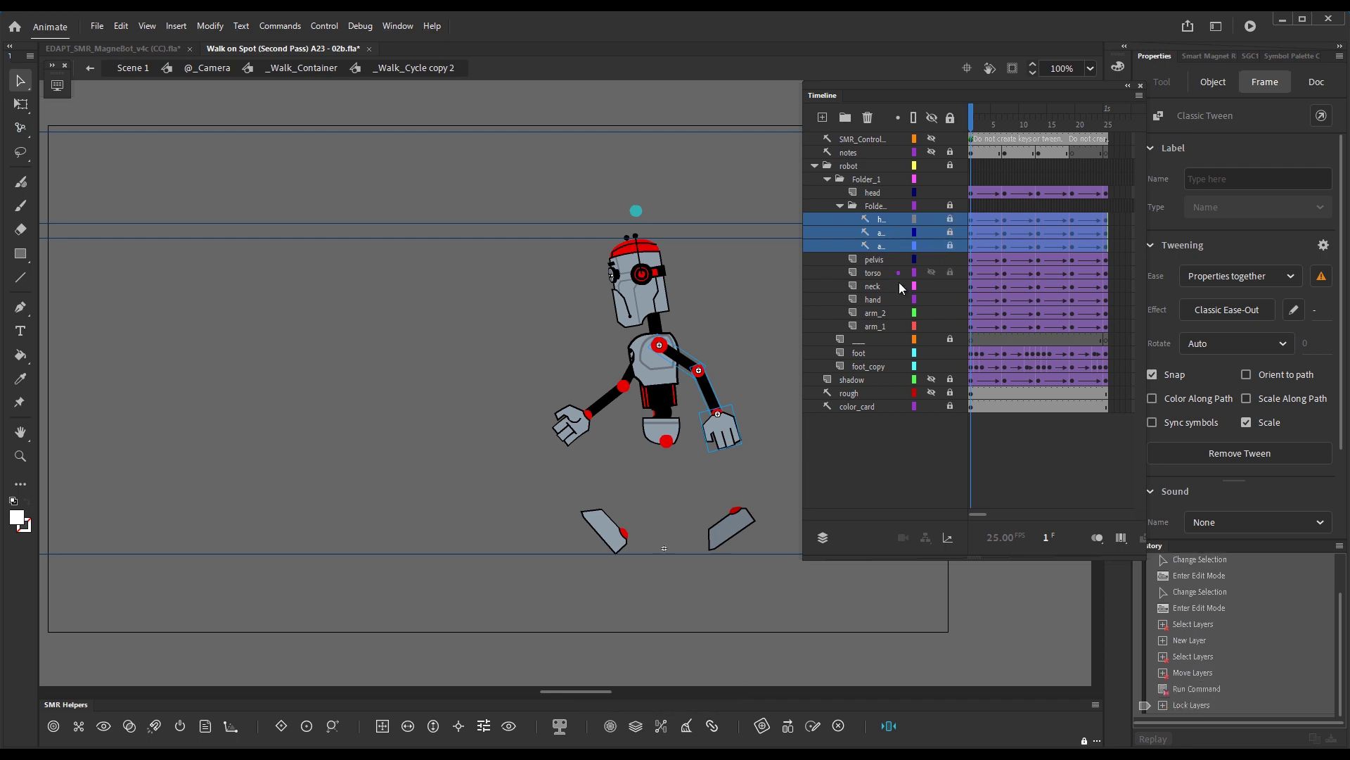
# Step: Group the back arm's hand, arm_2 and arm_1 layers in a new folder as locked guides, and hide both arm folders
pyautogui.click(866, 299)
pyautogui.click(845, 120)
pyautogui.click(863, 313)
pyautogui.keyDown('shift'); pyautogui.click(868, 341); pyautogui.keyUp('shift')
pyautogui.moveTo(868, 340); pyautogui.dragTo(882, 307)
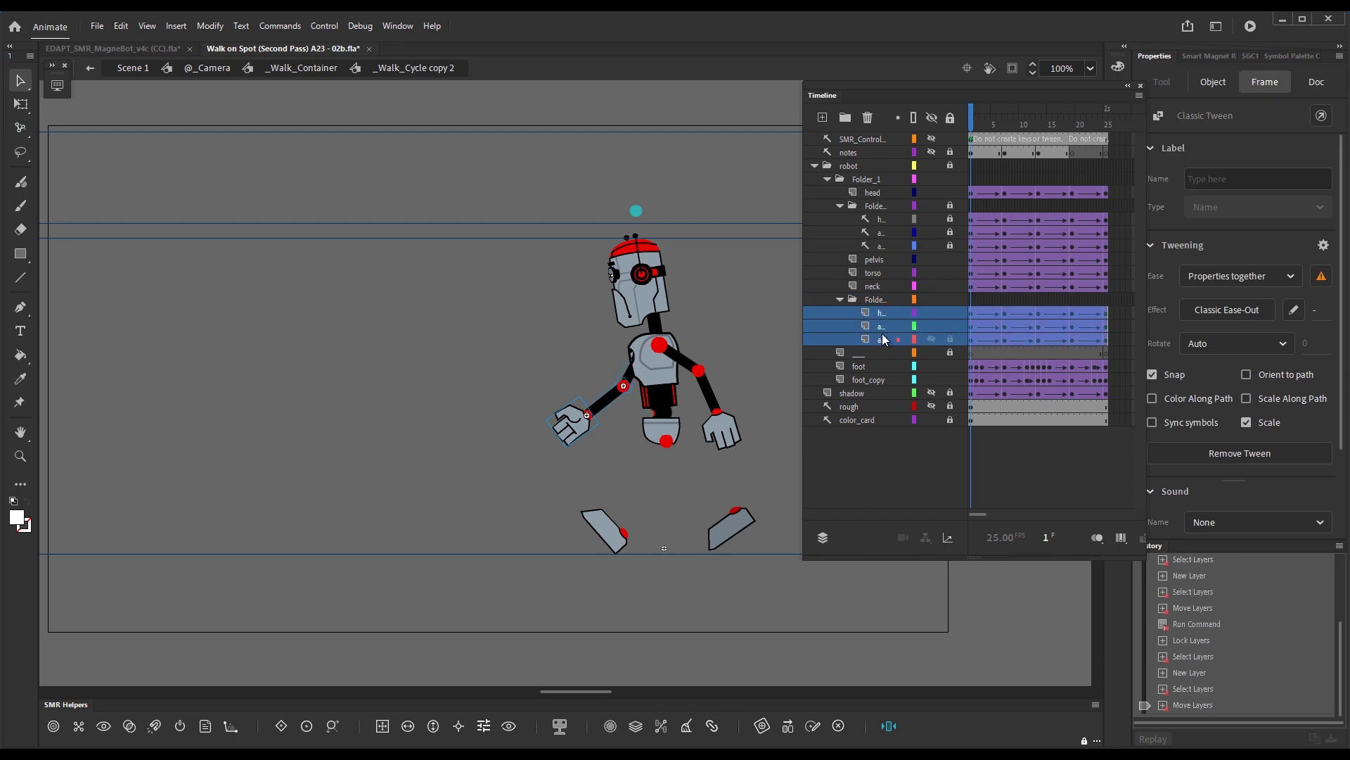
pyautogui.hotkey('alt', 'F3')
pyautogui.click(949, 300)
pyautogui.click(932, 300)
pyautogui.click(931, 206)
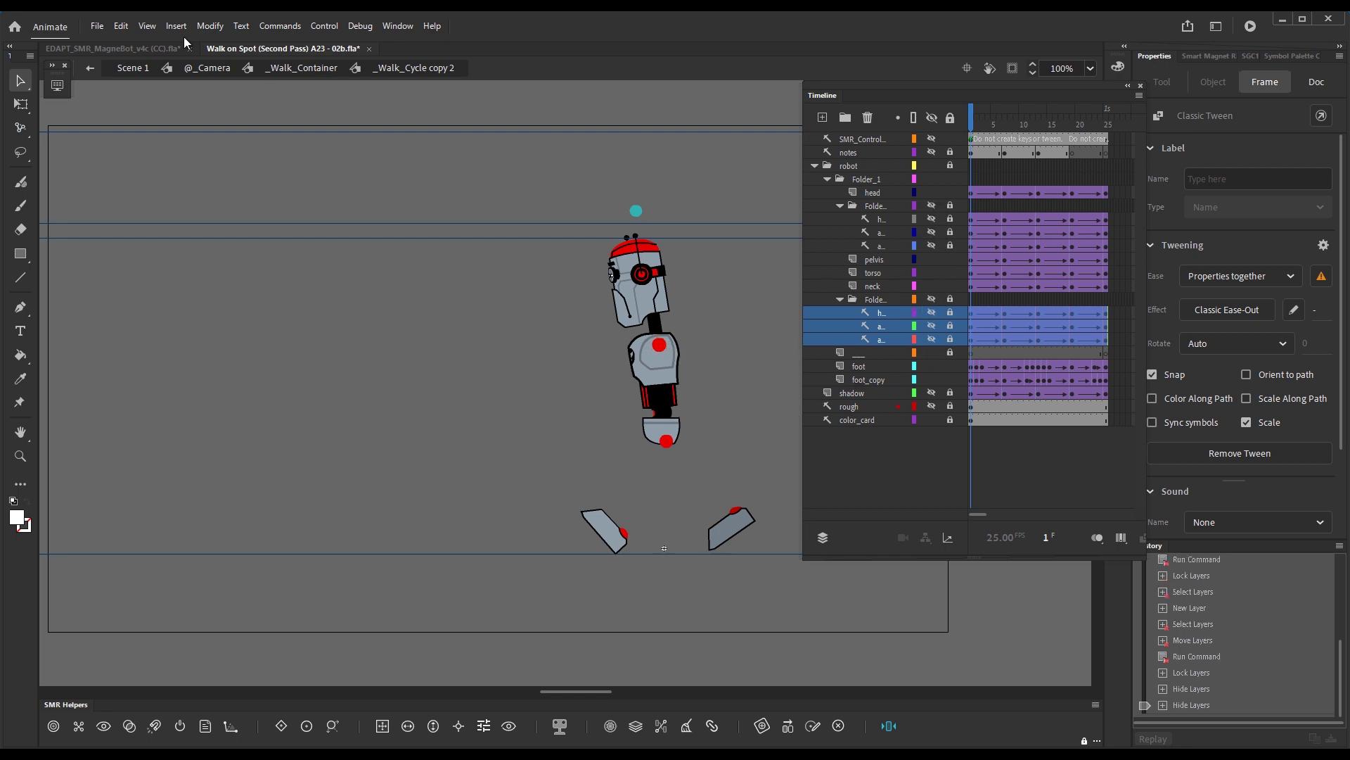
# Step: Switch to the EDAPT_SMR_MagneBot_v4c (CC).fla document and hide the hand, arm 2 and arm 1 layers of both arms
pyautogui.click(111, 48)
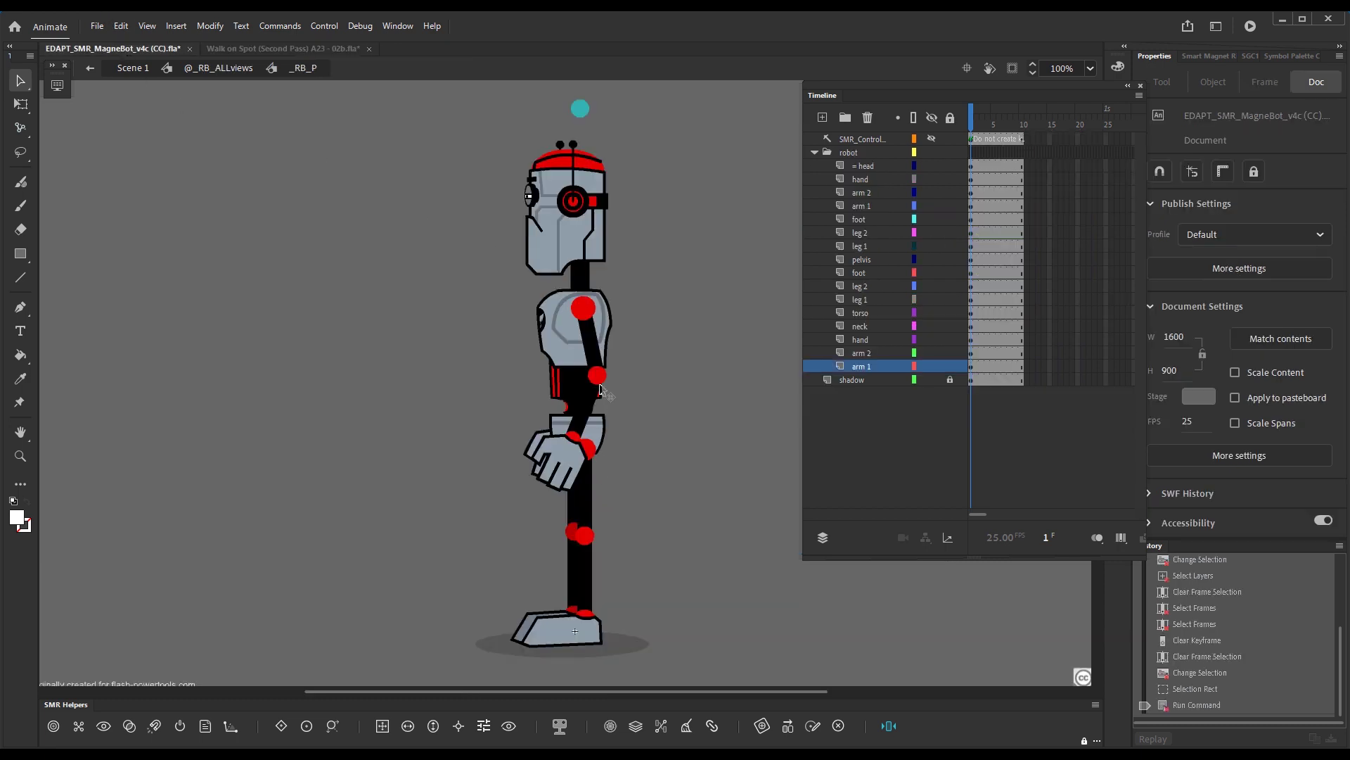
pyautogui.click(594, 349)
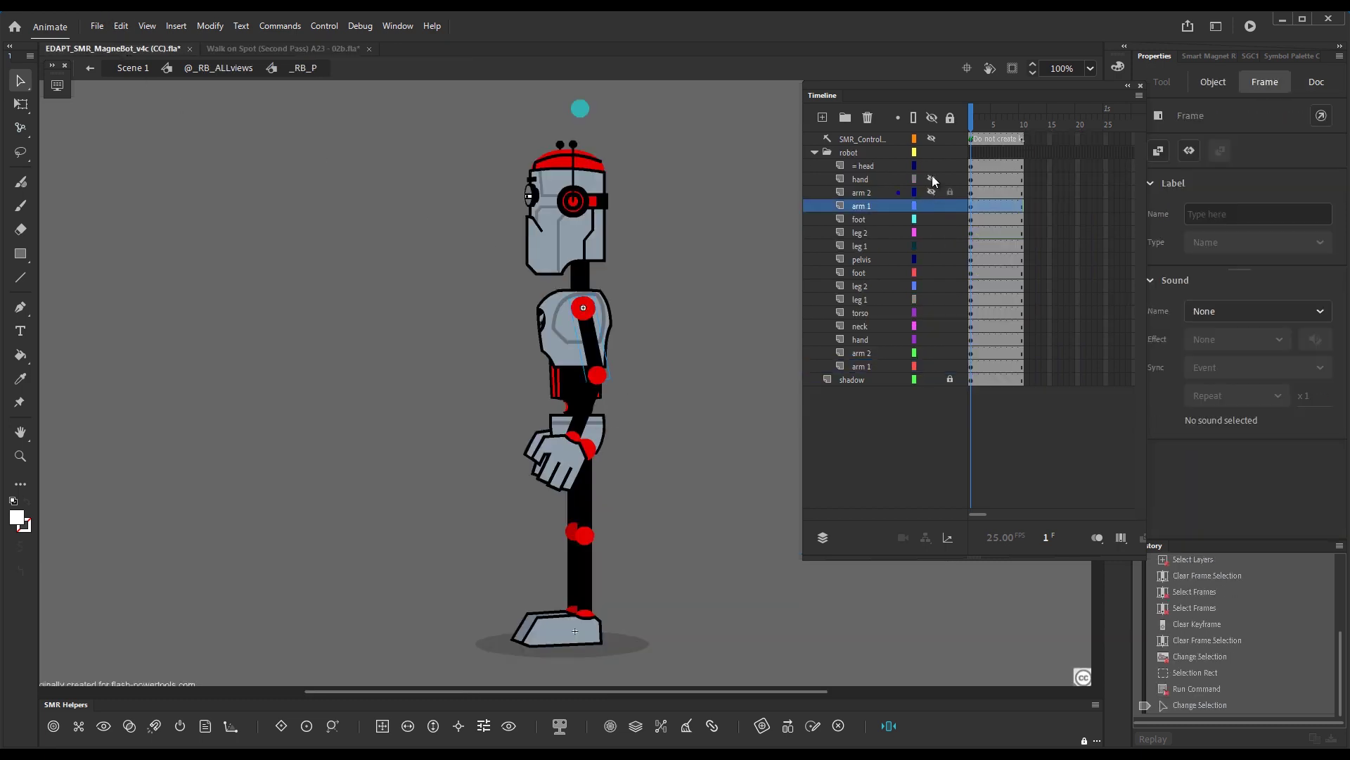
pyautogui.moveTo(932, 179); pyautogui.dragTo(931, 192)
pyautogui.click(931, 205)
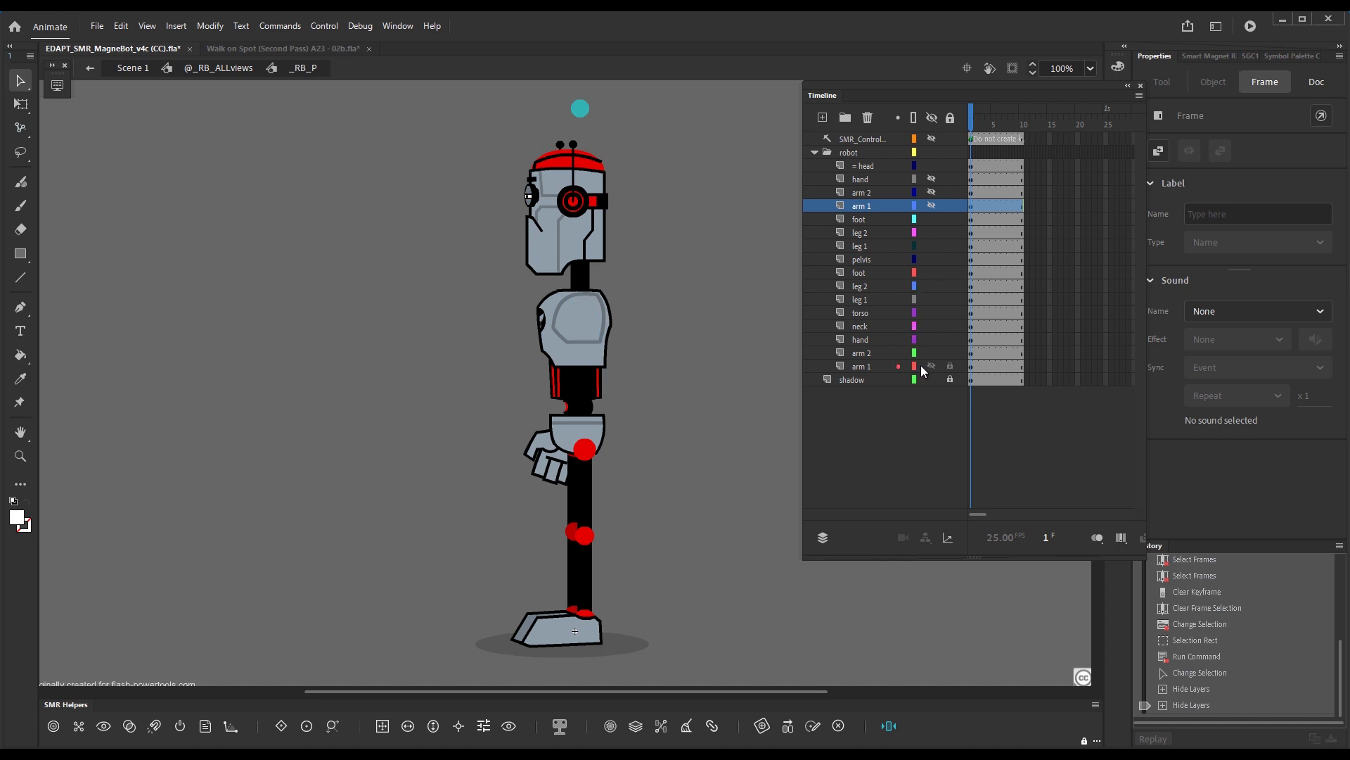
pyautogui.moveTo(931, 366); pyautogui.dragTo(931, 339)
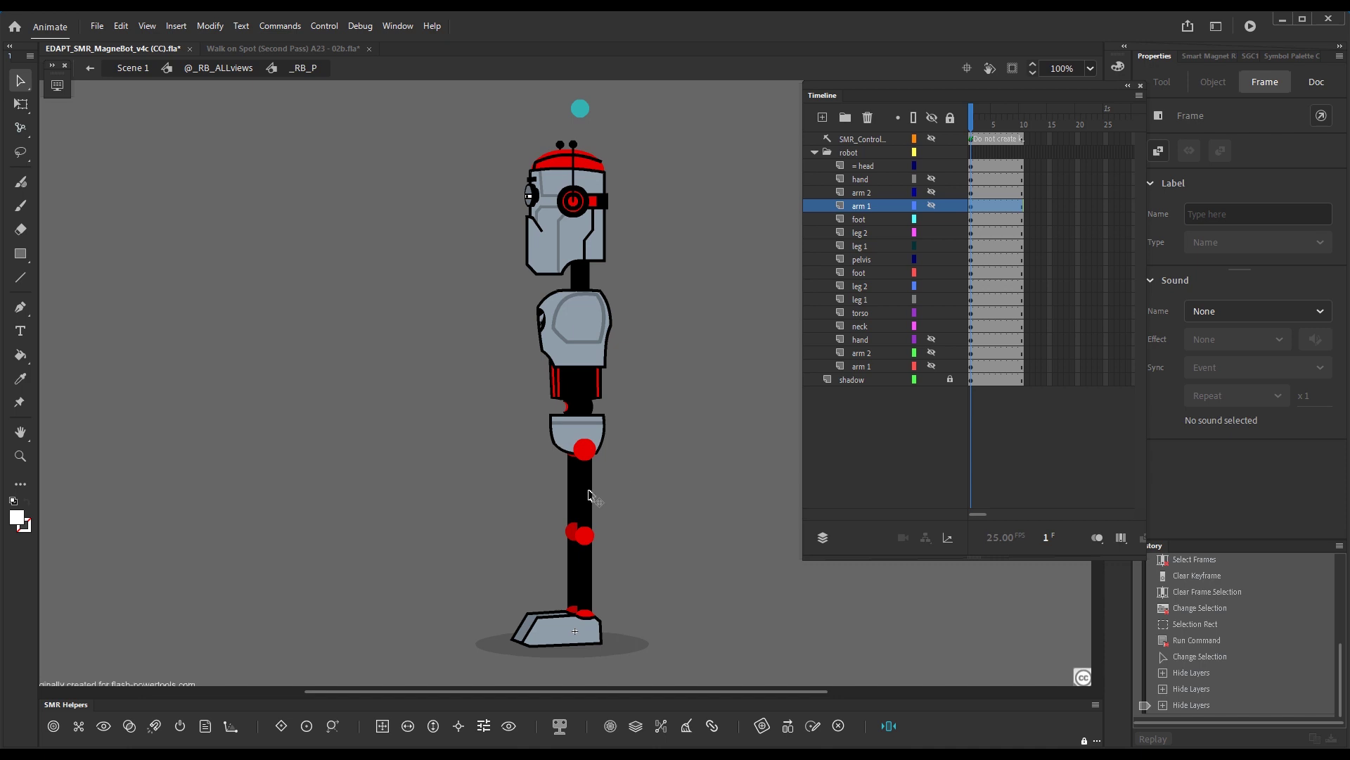
# Step: Pull the two legs apart with KineFlex so that one stands on each side of the robot's body
pyautogui.press('g')
pyautogui.moveTo(589, 490); pyautogui.dragTo(453, 466)
pyautogui.moveTo(679, 480); pyautogui.dragTo(672, 531)
pyautogui.press('v')
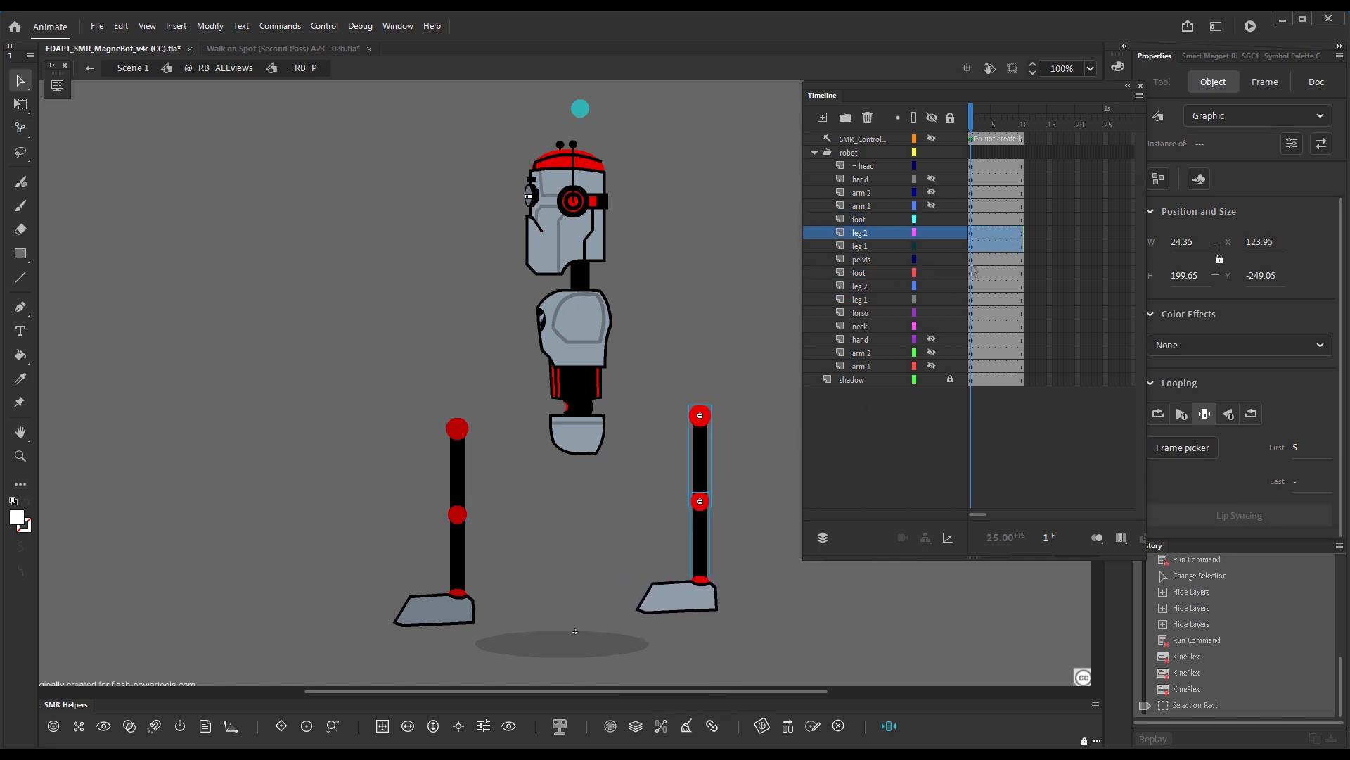
# Step: Copy the front leg's leg 2 and leg 1 frames and paste them into a new layer above foot in the Walk on Spot document
pyautogui.moveTo(971, 234)
pyautogui.mouseDown()
pyautogui.moveTo(971, 270)
pyautogui.moveTo(970, 248)
pyautogui.mouseUp()
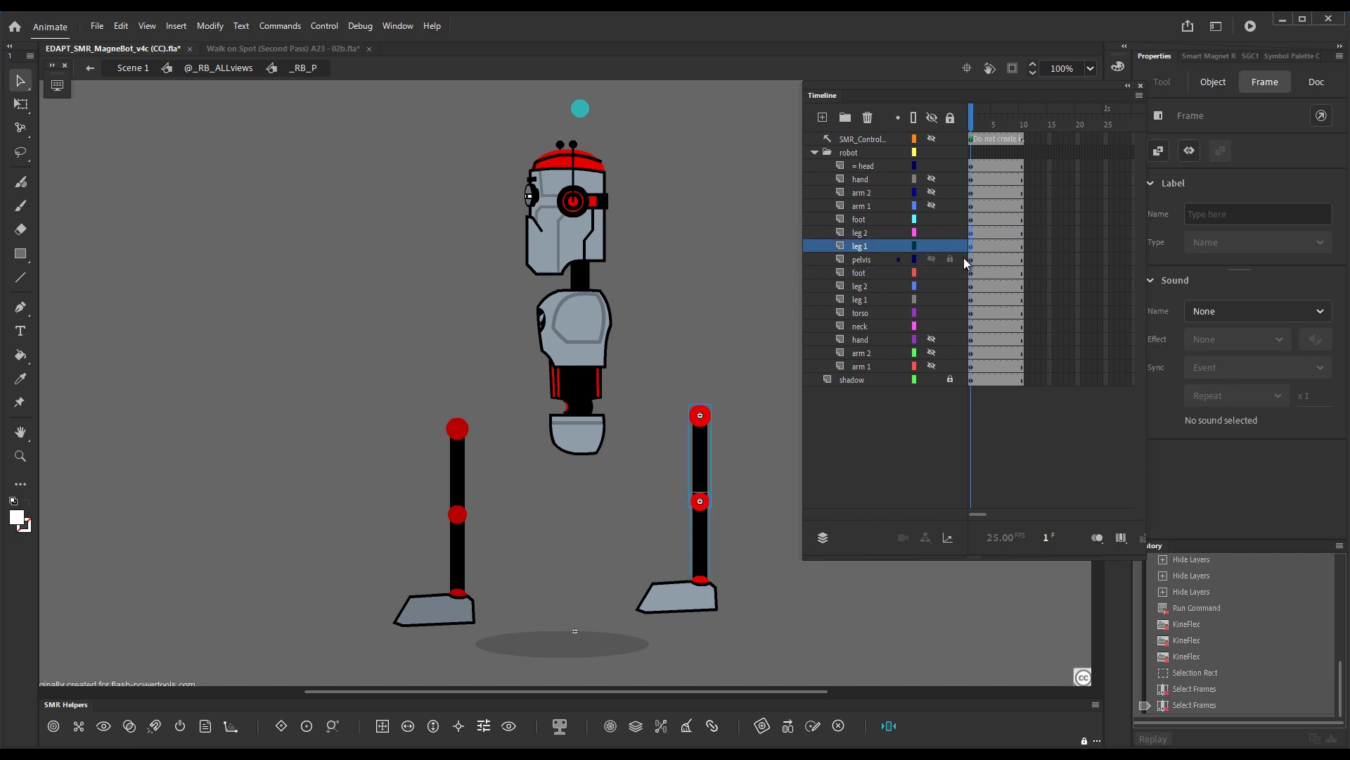
pyautogui.hotkey('ctrl', 'alt', 'c')
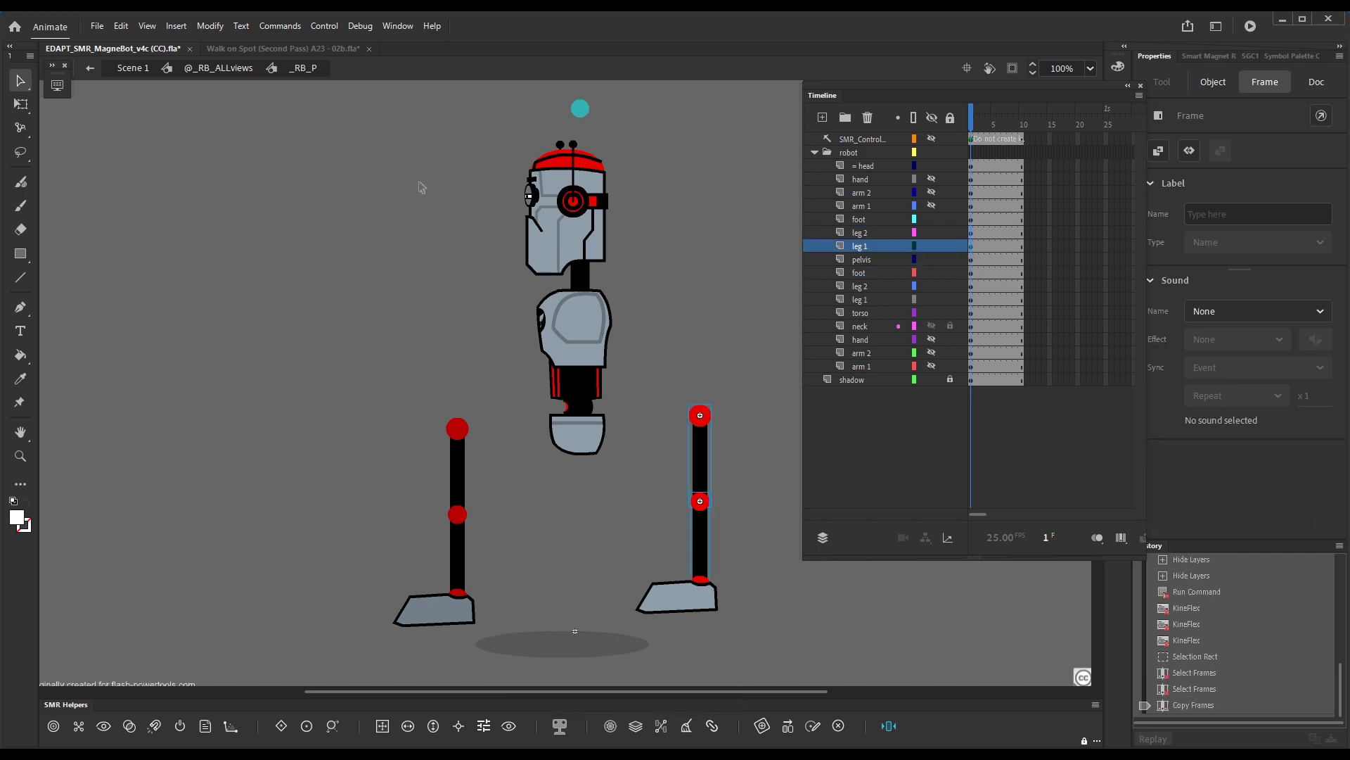
pyautogui.click(255, 54)
pyautogui.click(856, 364)
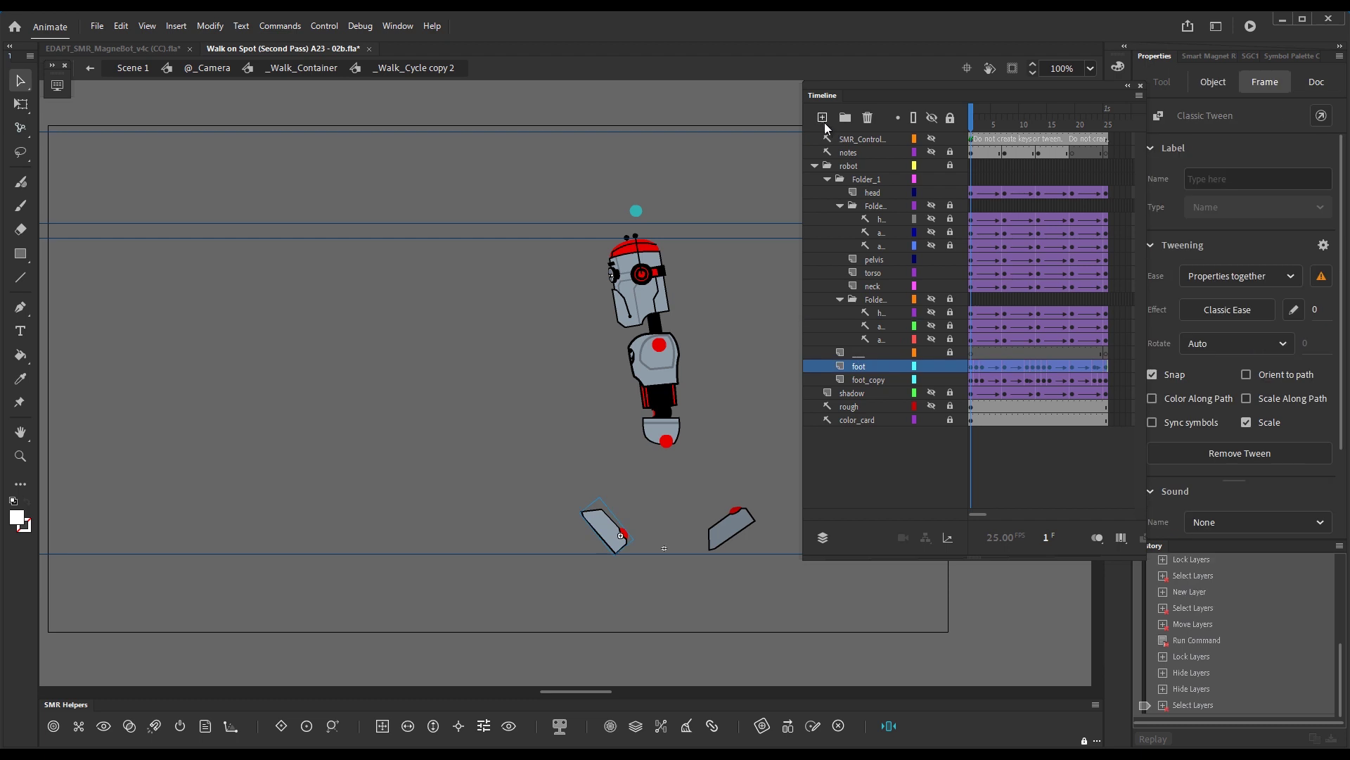
pyautogui.click(822, 121)
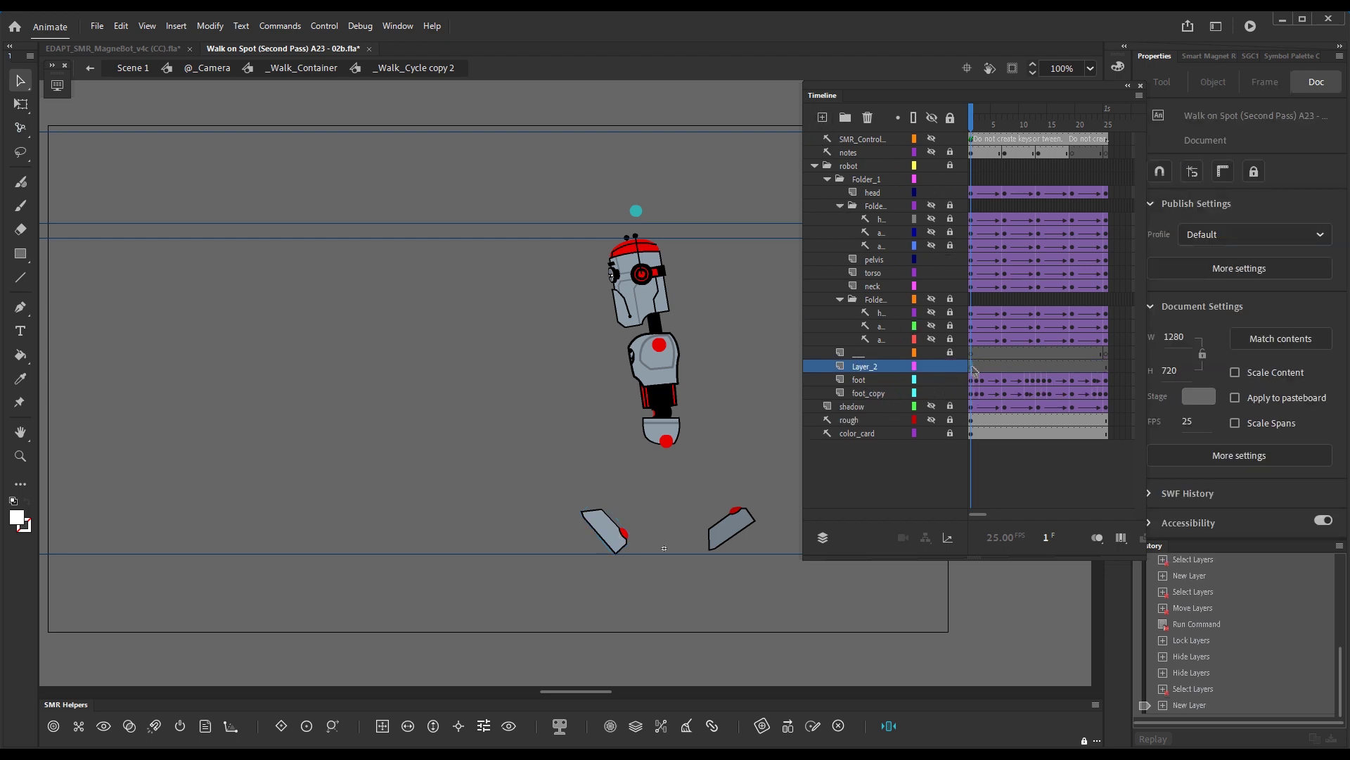
pyautogui.click(974, 366)
pyautogui.hotkey('ctrl', 'alt', 'v')
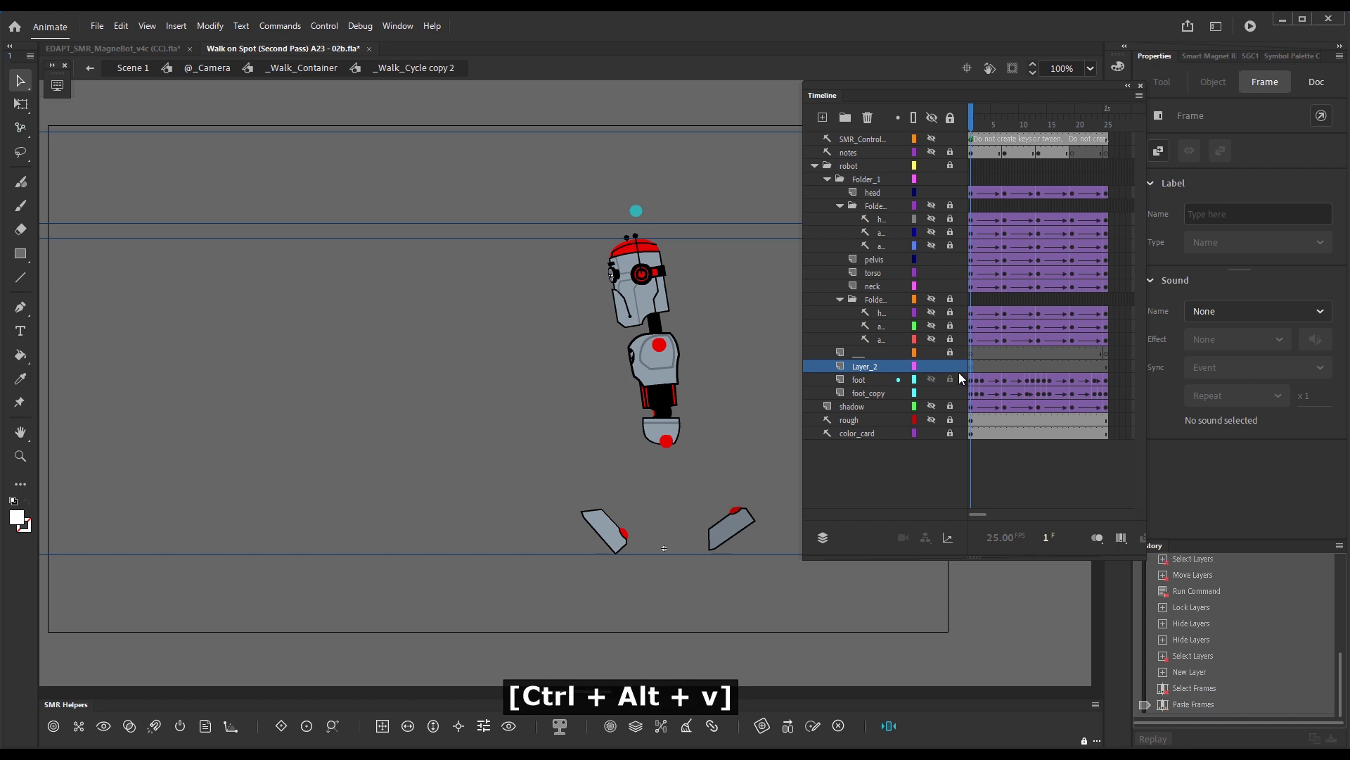
# Step: Extend the pasted front leg layers to frame 25 and move the leg to the left of the robot's body
pyautogui.click(1106, 381)
pyautogui.press('z')
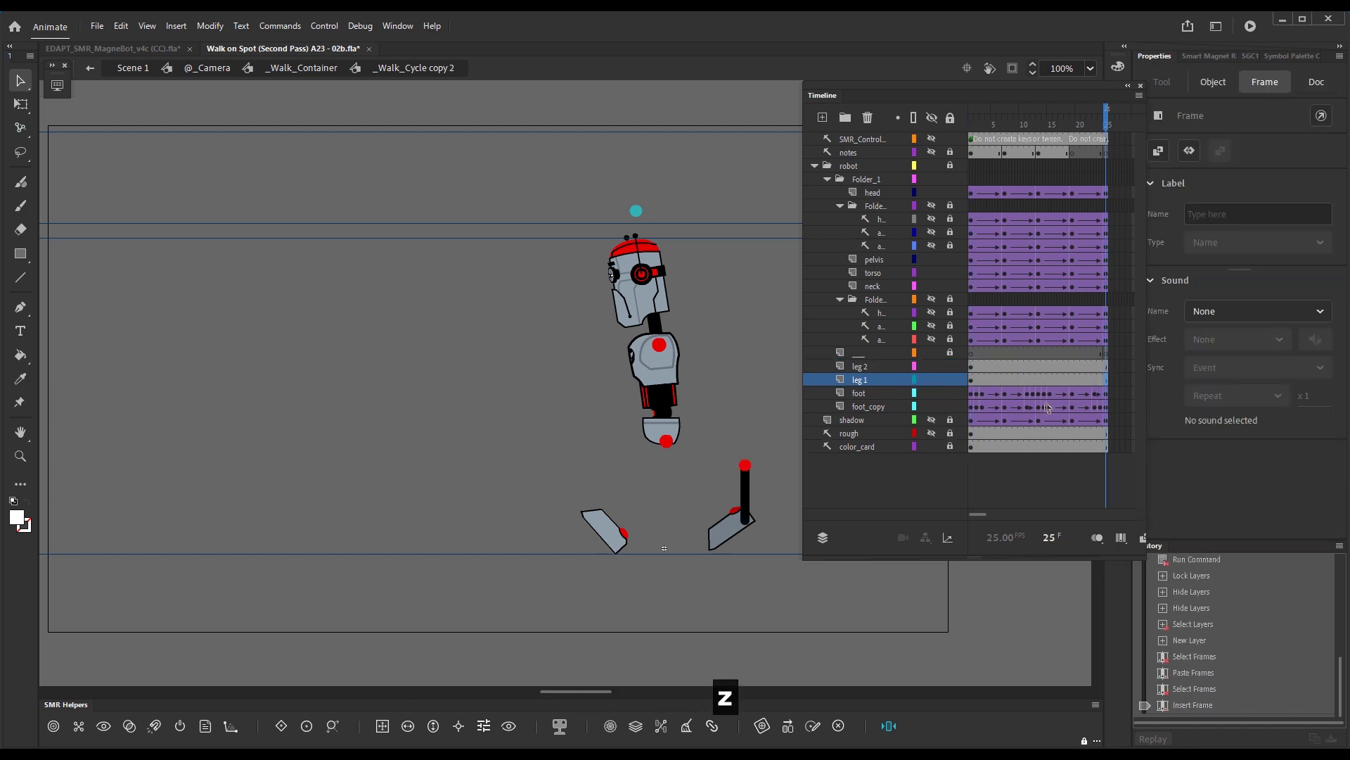
pyautogui.click(972, 381)
pyautogui.moveTo(745, 468); pyautogui.dragTo(521, 431)
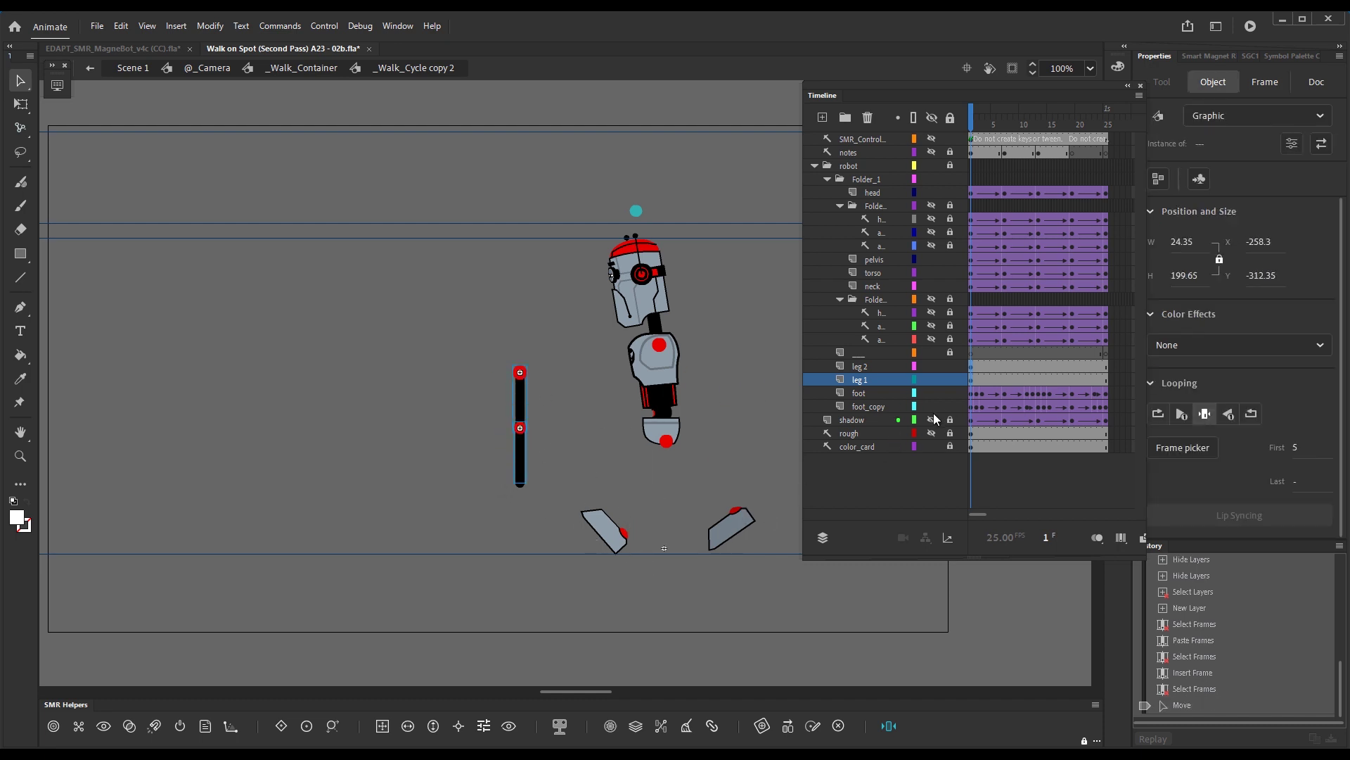
# Step: Add a layer above foot_copy and paste into it the back leg's leg 2 and leg 1 frames from the MagneBot document
pyautogui.click(843, 402)
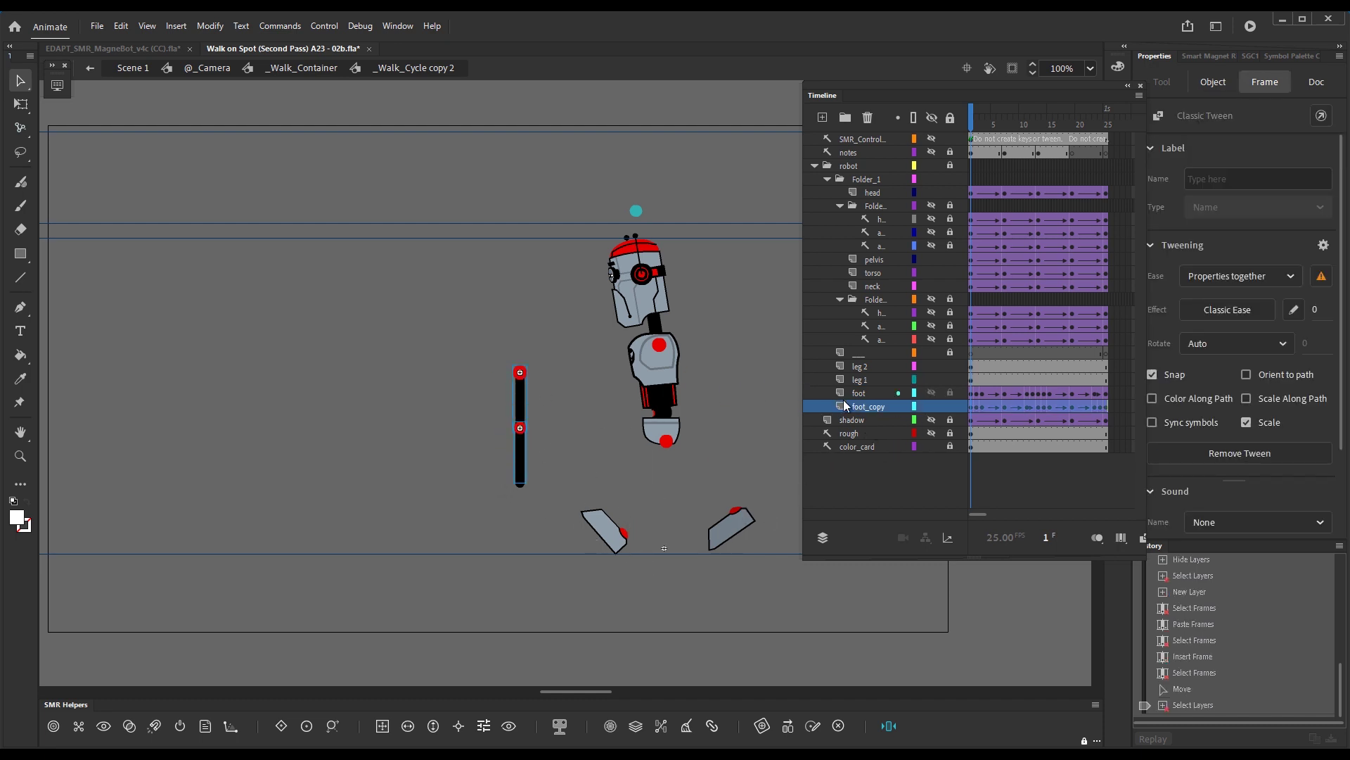
pyautogui.click(823, 116)
pyautogui.click(112, 47)
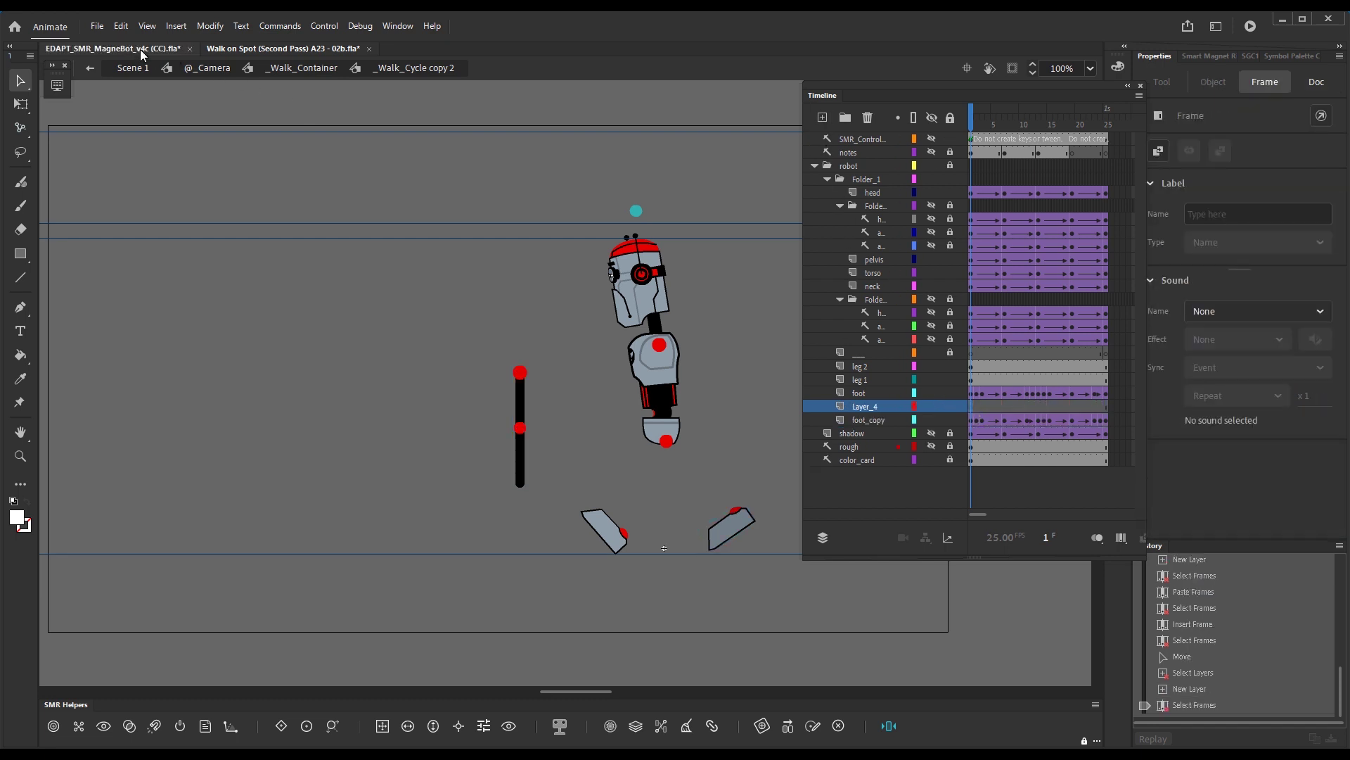
pyautogui.moveTo(422, 452); pyautogui.dragTo(482, 546)
pyautogui.hotkey('ctrl', 'alt', 'c')
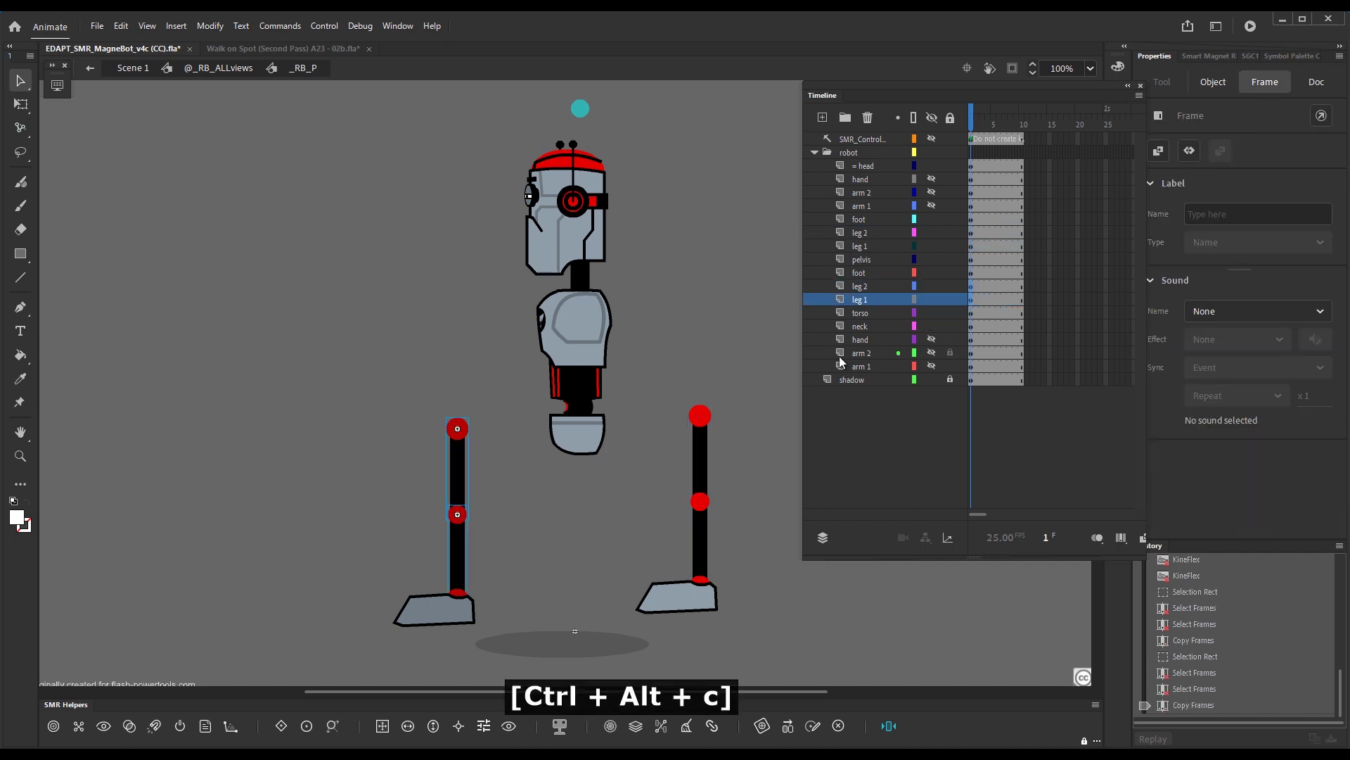
pyautogui.click(278, 49)
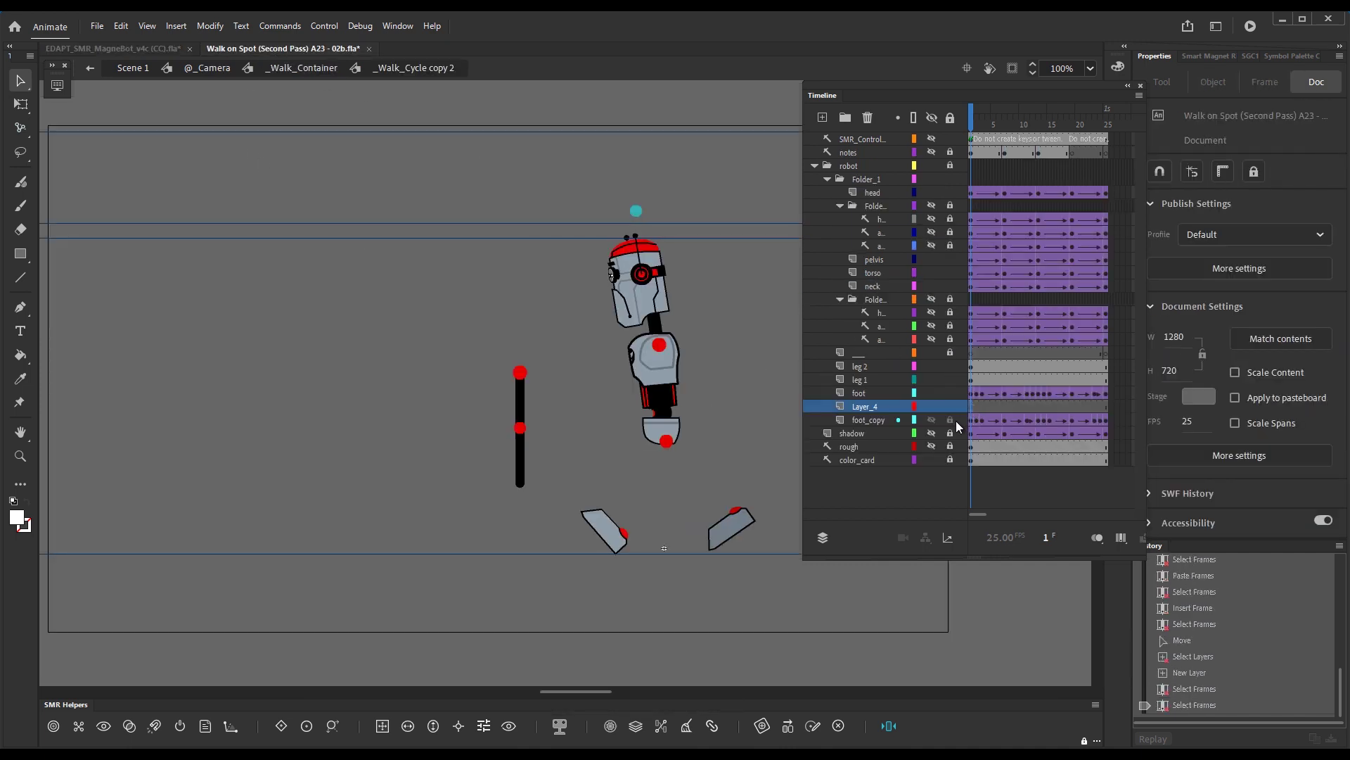
pyautogui.hotkey('ctrl', 'alt', 'v')
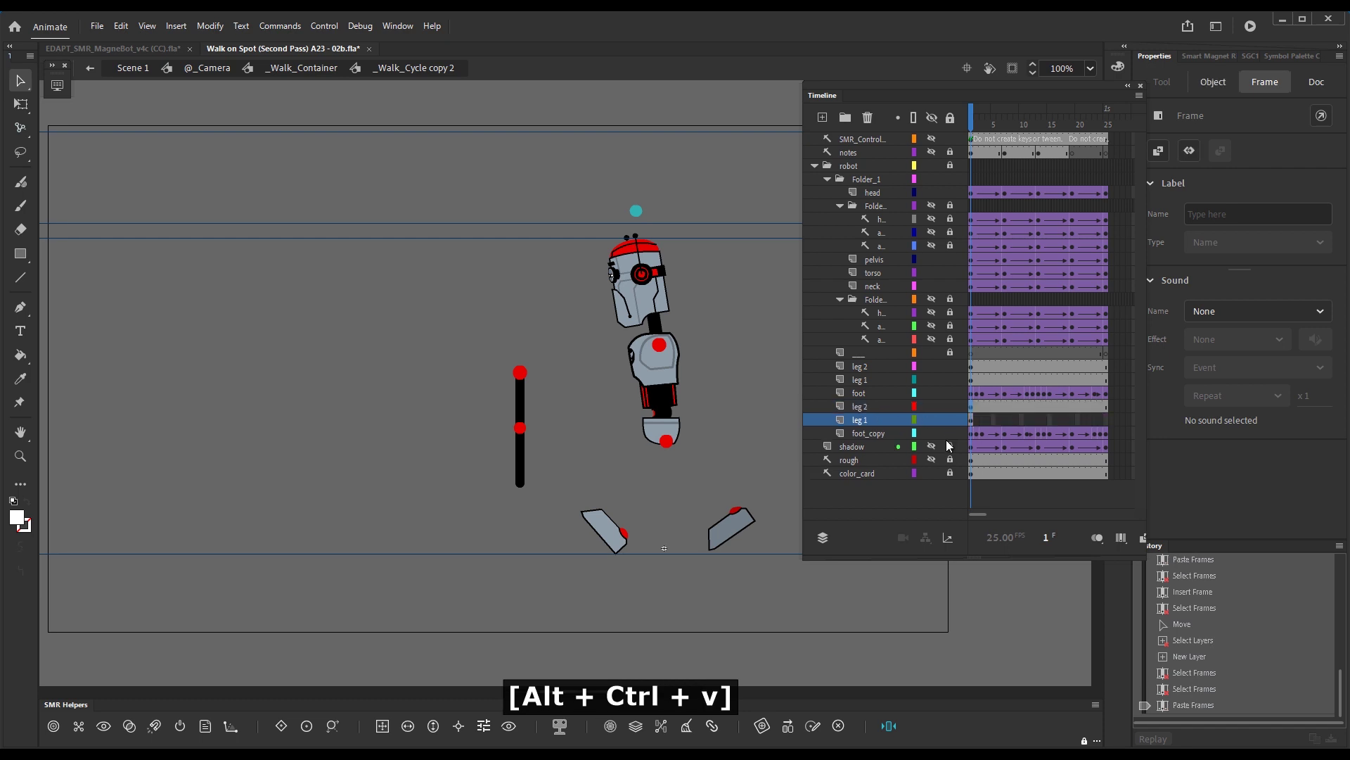
# Step: Extend the pasted back leg layers to frame 25 and move the leg to the right of the robot's body
pyautogui.press('z')
pyautogui.press('F5')
pyautogui.moveTo(619, 405); pyautogui.dragTo(750, 438)
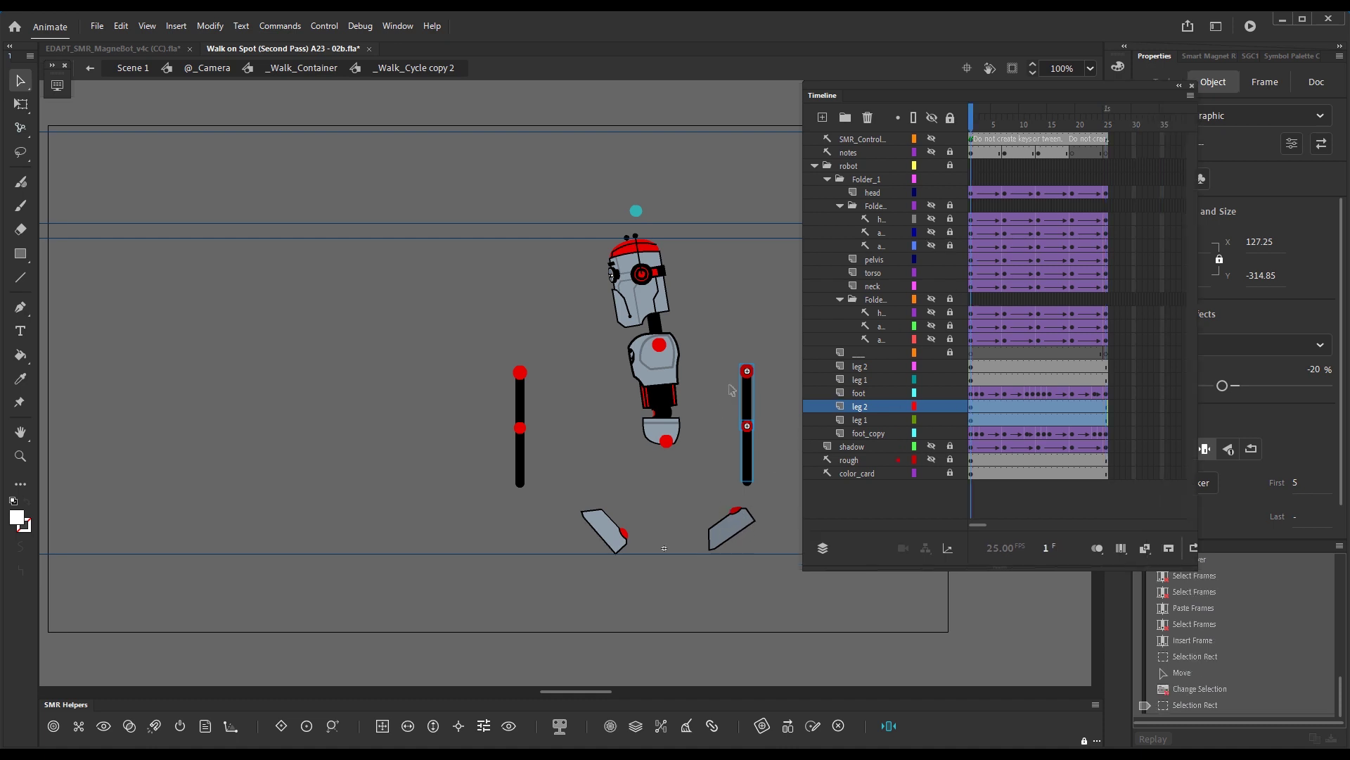
# Step: Place both pasted legs directly beneath the pelvis, between the two feet
pyautogui.moveTo(730, 385); pyautogui.dragTo(767, 468)
pyautogui.hotkey('ctrl', 'shift', 'r')
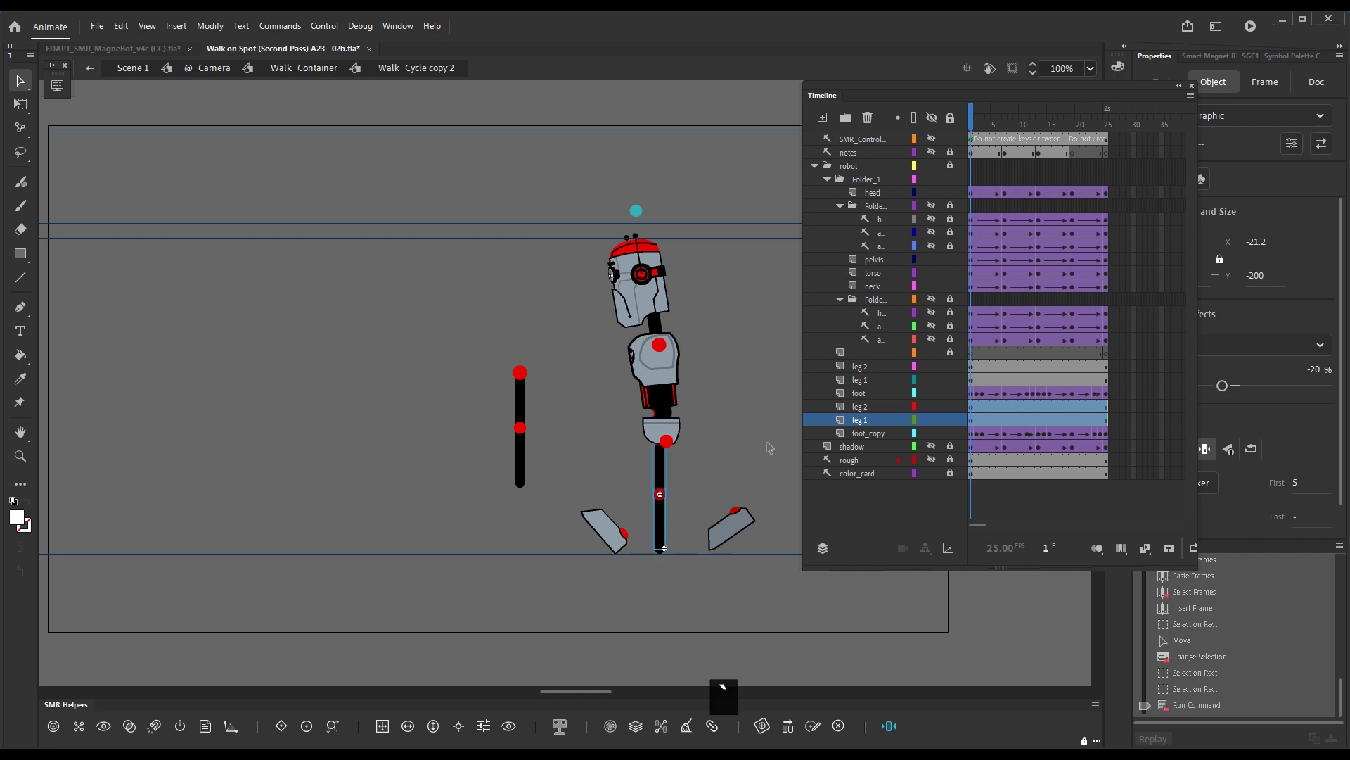
pyautogui.moveTo(503, 391); pyautogui.dragTo(550, 466)
pyautogui.press('`')
# Step: Add keyframes at frame 26 across the robot's layers and remove the tween from that frame
pyautogui.hotkey('ctrl', 'space')
pyautogui.moveTo(556, 236); pyautogui.dragTo(824, 619)
pyautogui.moveTo(658, 362); pyautogui.dragTo(559, 458)
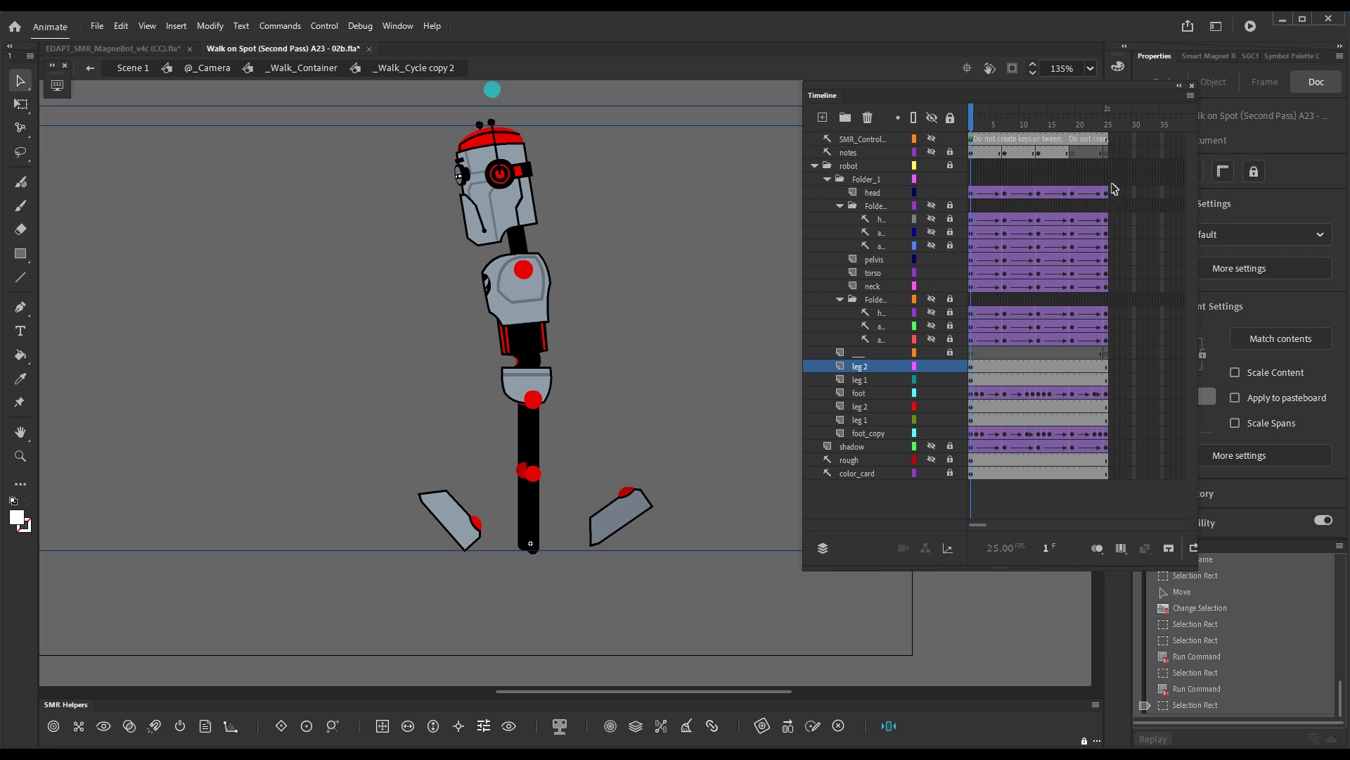
pyautogui.moveTo(1113, 195); pyautogui.dragTo(1112, 472)
pyautogui.press('x')
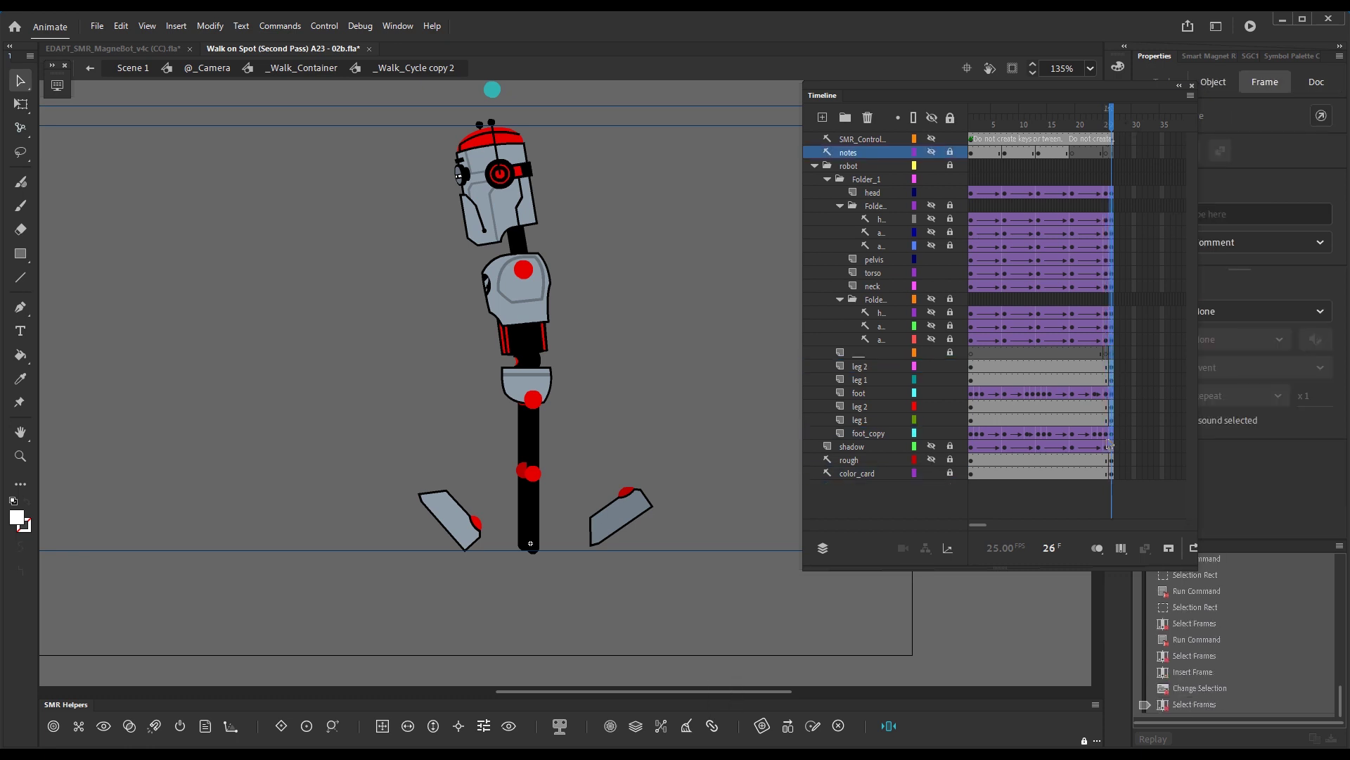
pyautogui.press('4')
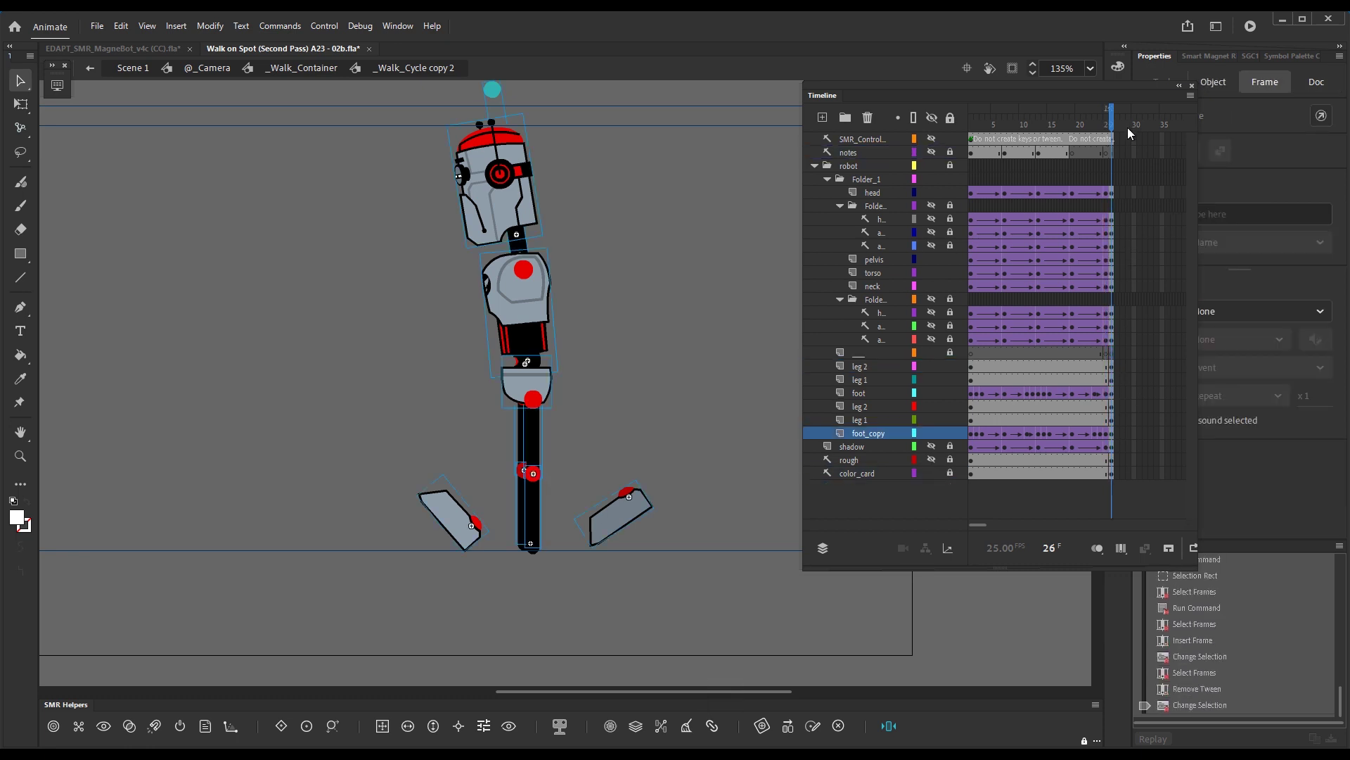
# Step: Try to pose the robot's legs at frame 26 with the KineFlex tool
pyautogui.click(732, 413)
pyautogui.press('g')
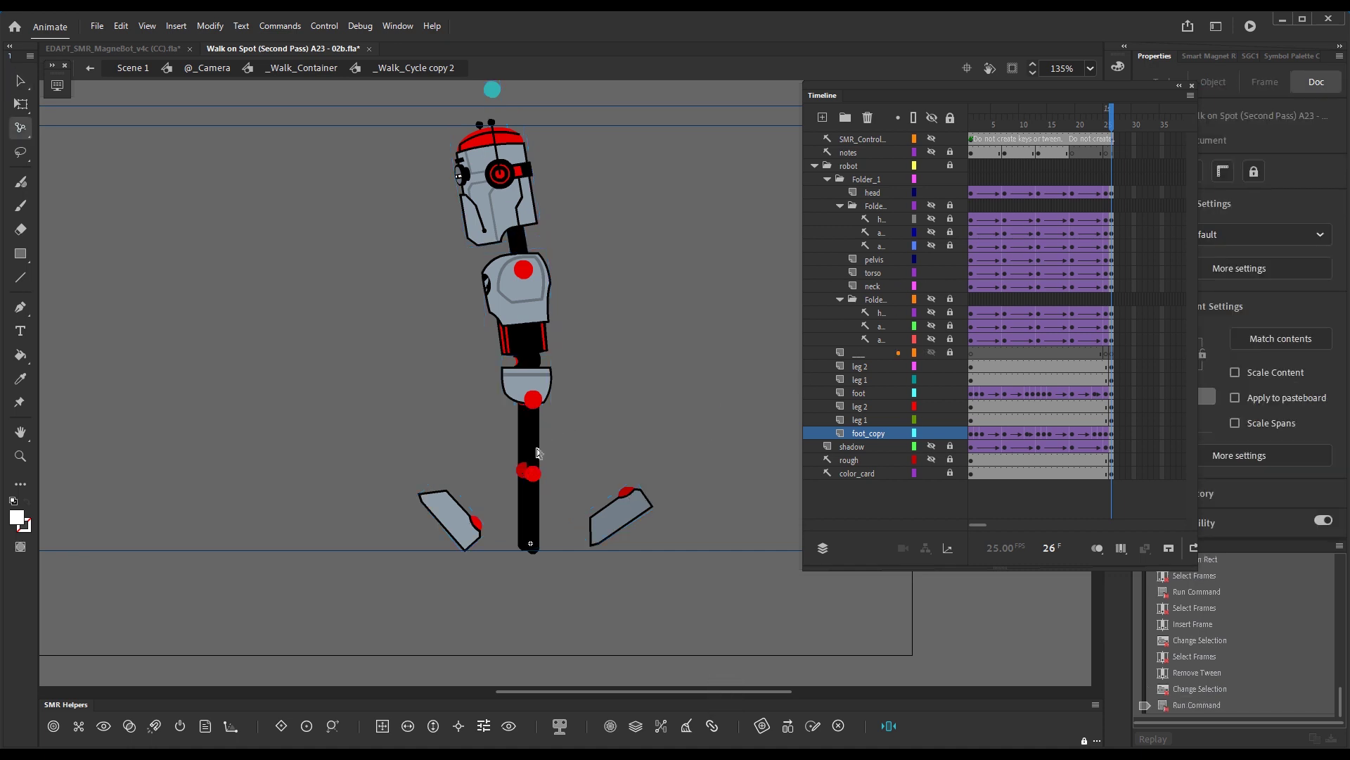
pyautogui.click(538, 453)
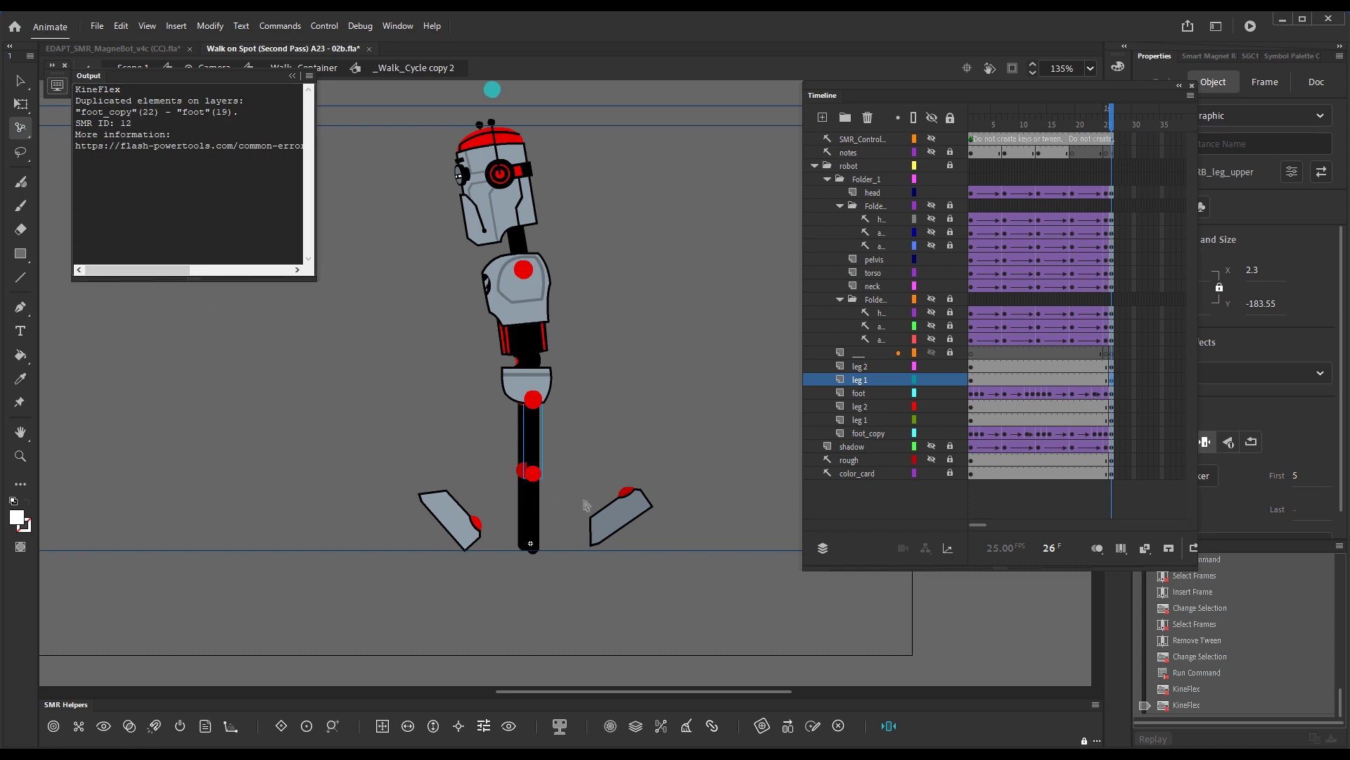
pyautogui.click(625, 424)
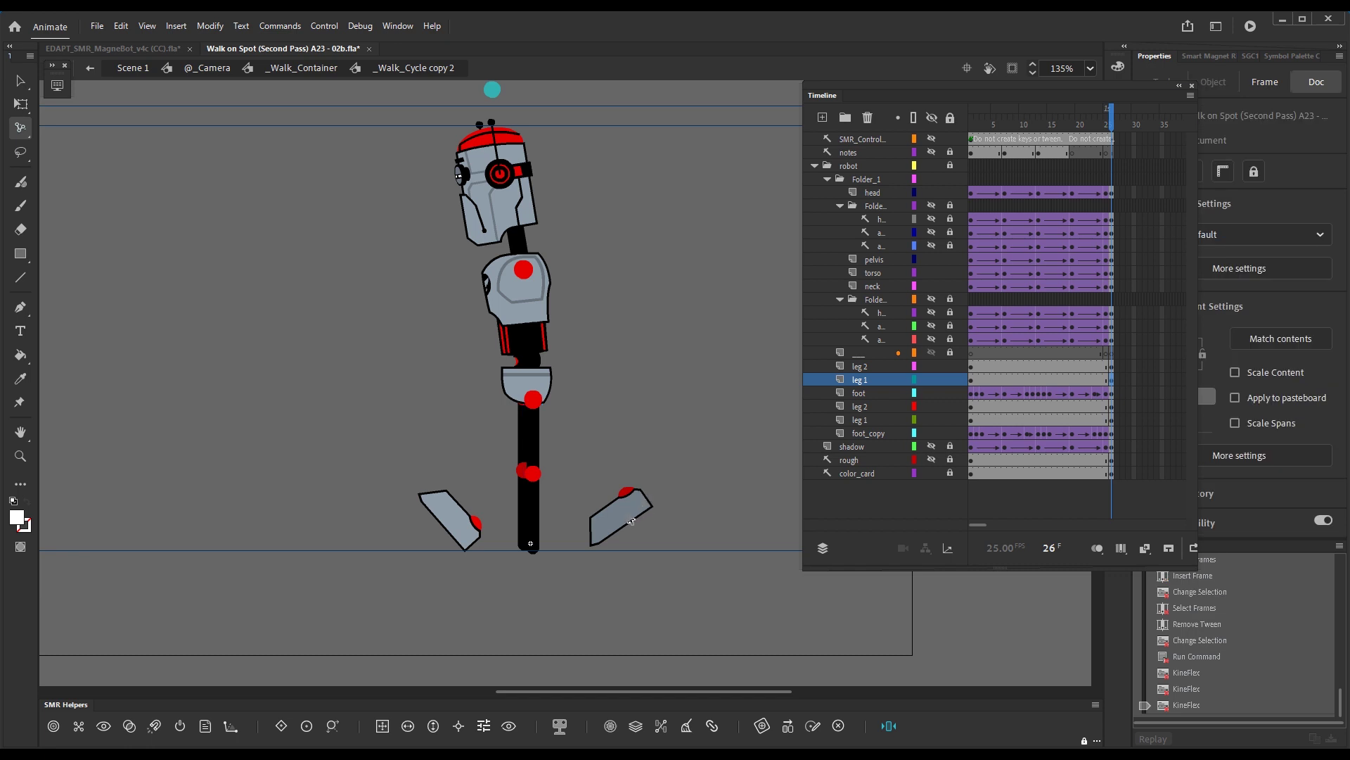
# Step: Copy the rear foot symbol from the MagneBot document, after selecting its foot_copy counterpart in the walk cycle
pyautogui.press('v')
pyautogui.click(631, 520)
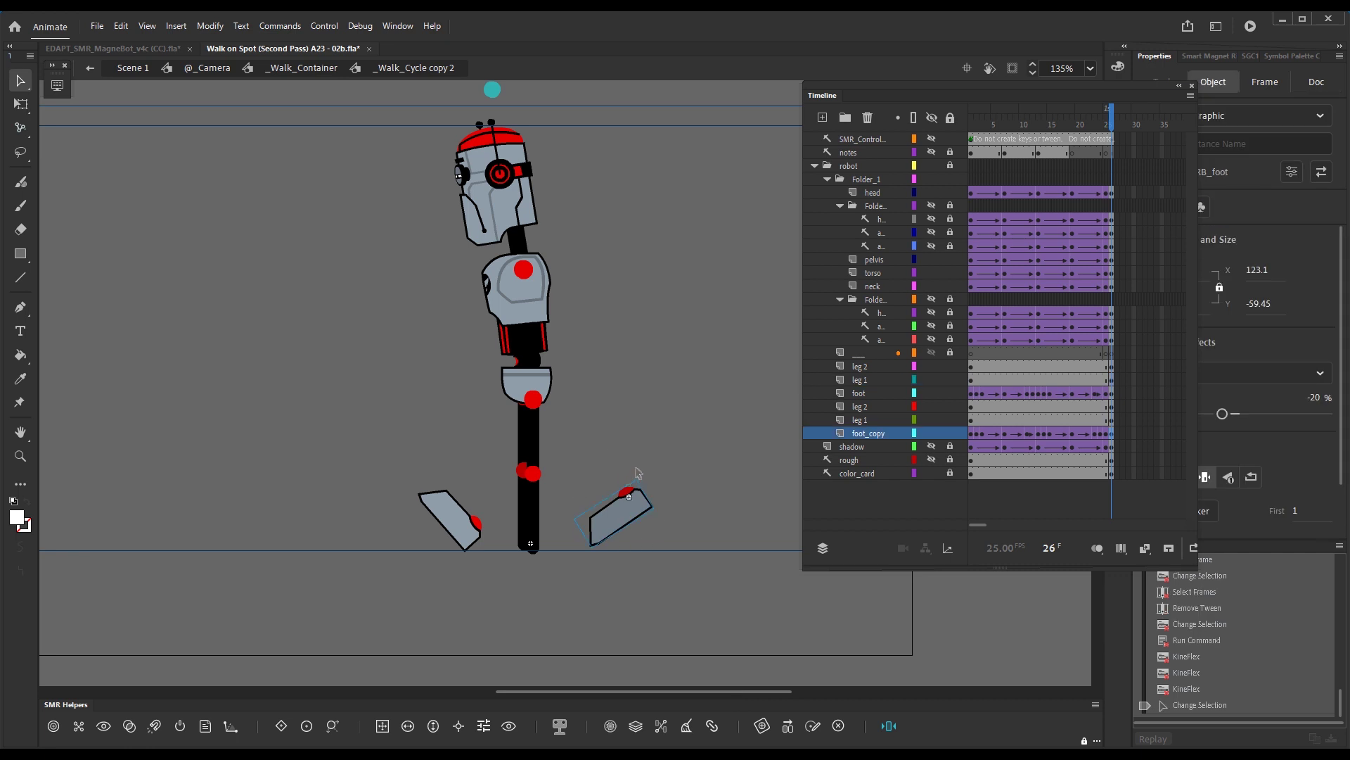
pyautogui.click(131, 48)
pyautogui.click(429, 624)
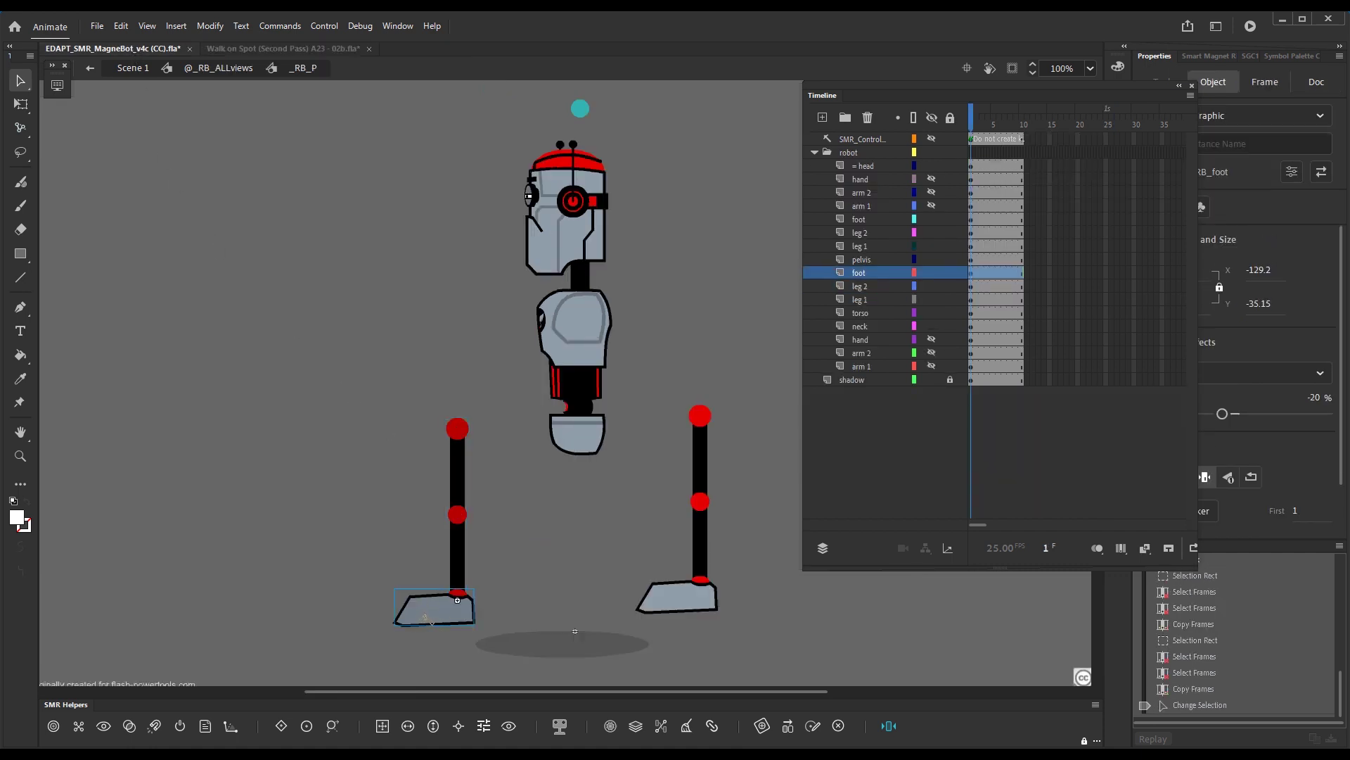
pyautogui.press('ctrl')
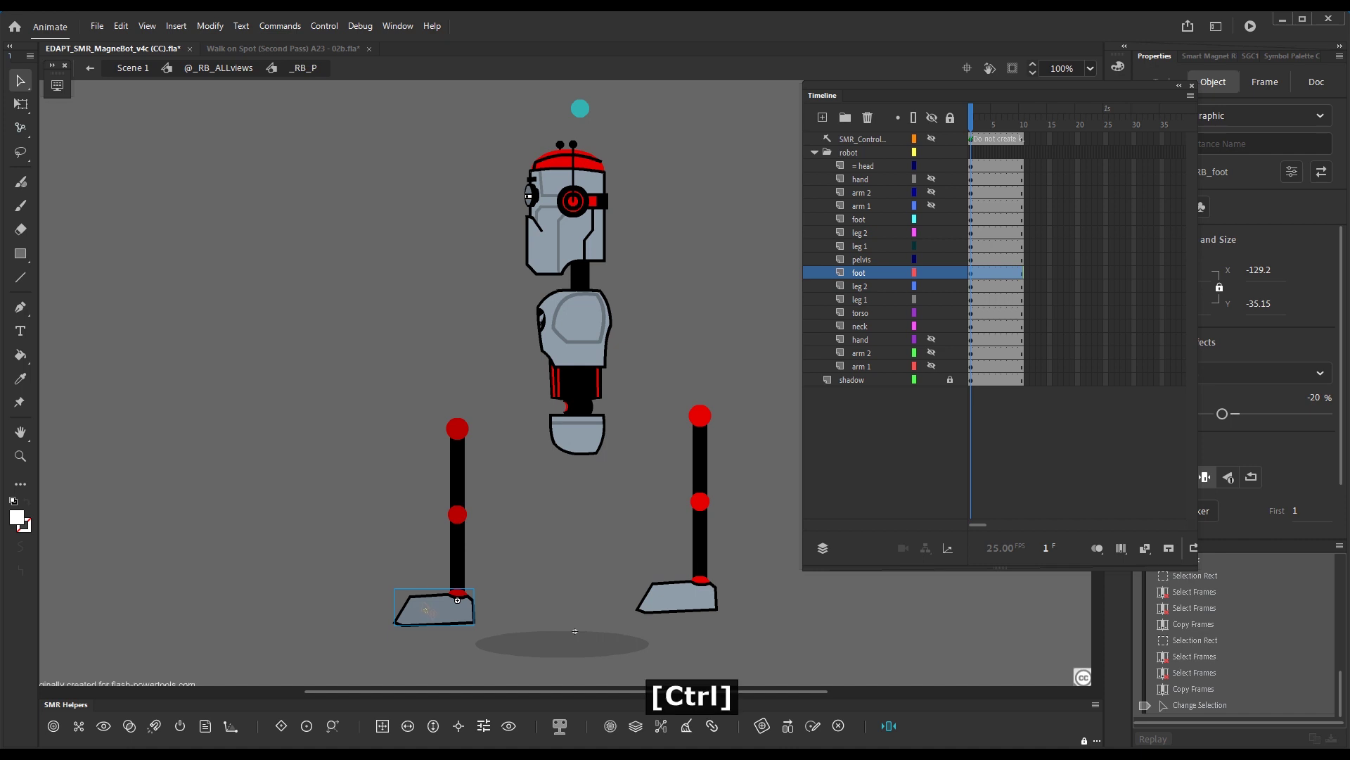
pyautogui.hotkey('ctrl', 'c')
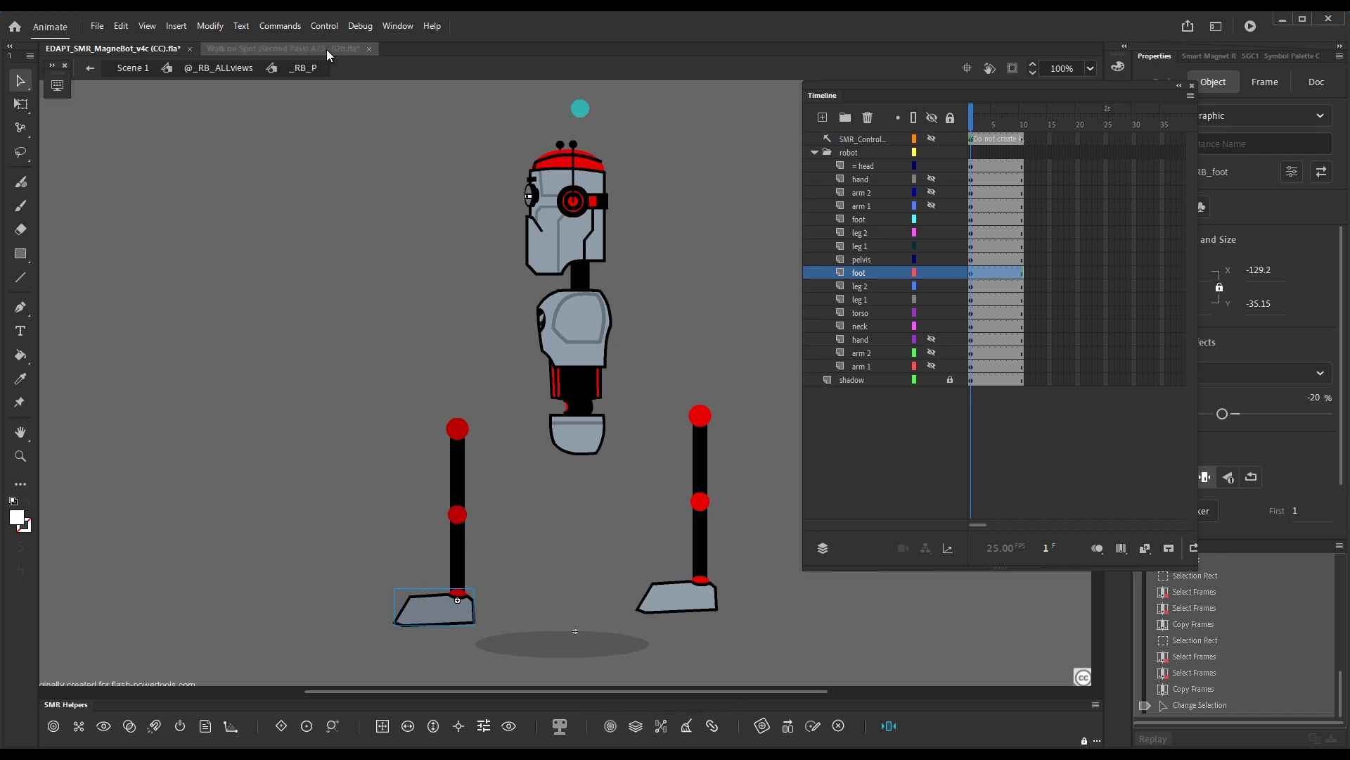
# Step: Add a blank keyframe at frame 27 of the walk cycle's foot_copy layer and paste the foot in place, keeping existing library items
pyautogui.click(283, 48)
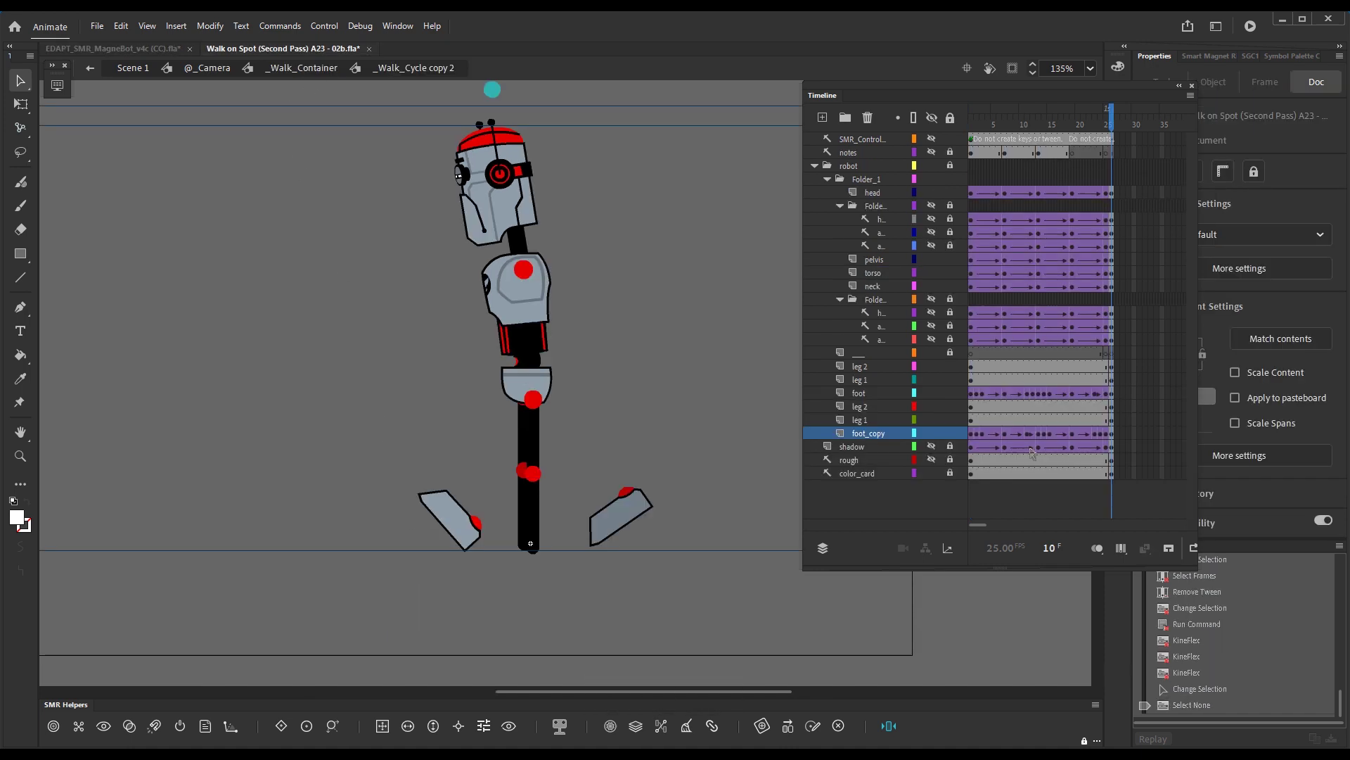
pyautogui.click(1118, 434)
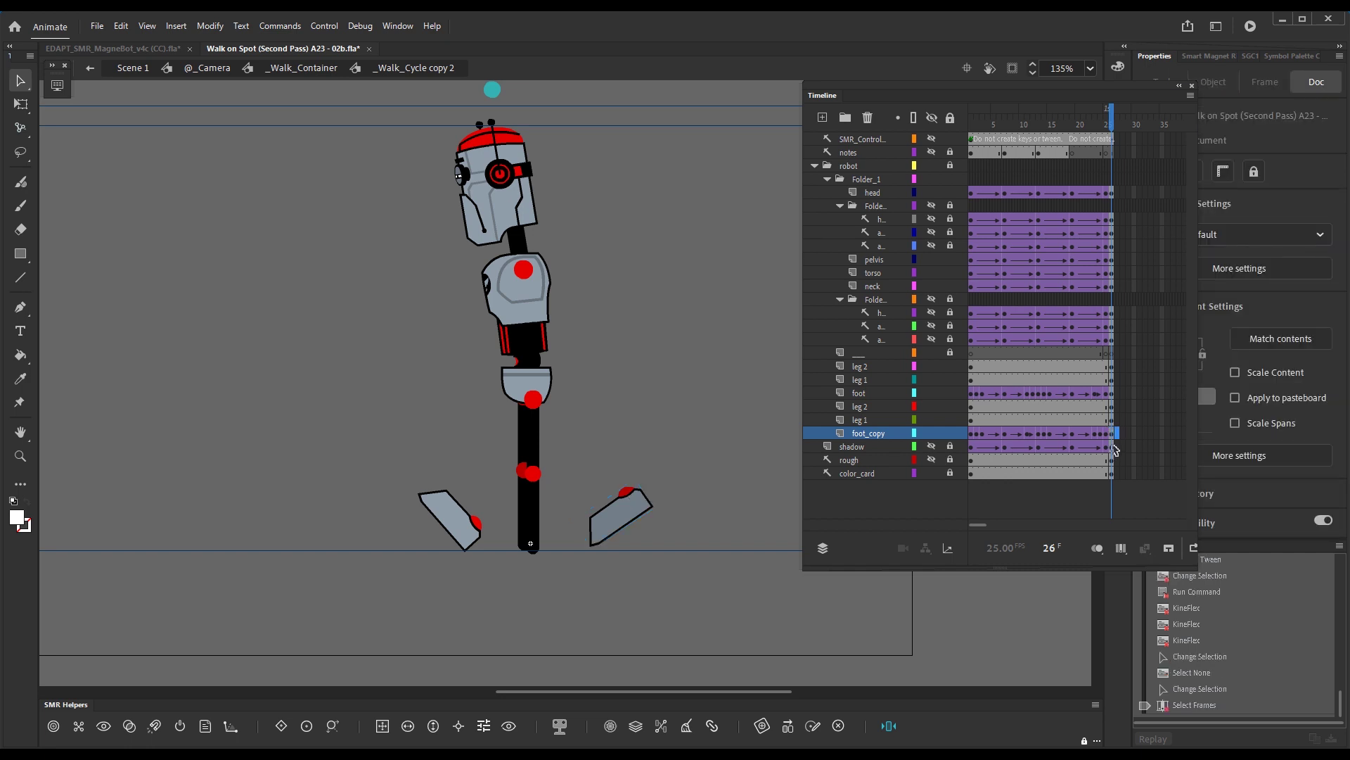
pyautogui.hotkey('alt', 'z')
pyautogui.click(1120, 436)
pyautogui.hotkey('ctrl', 'shift', 'v')
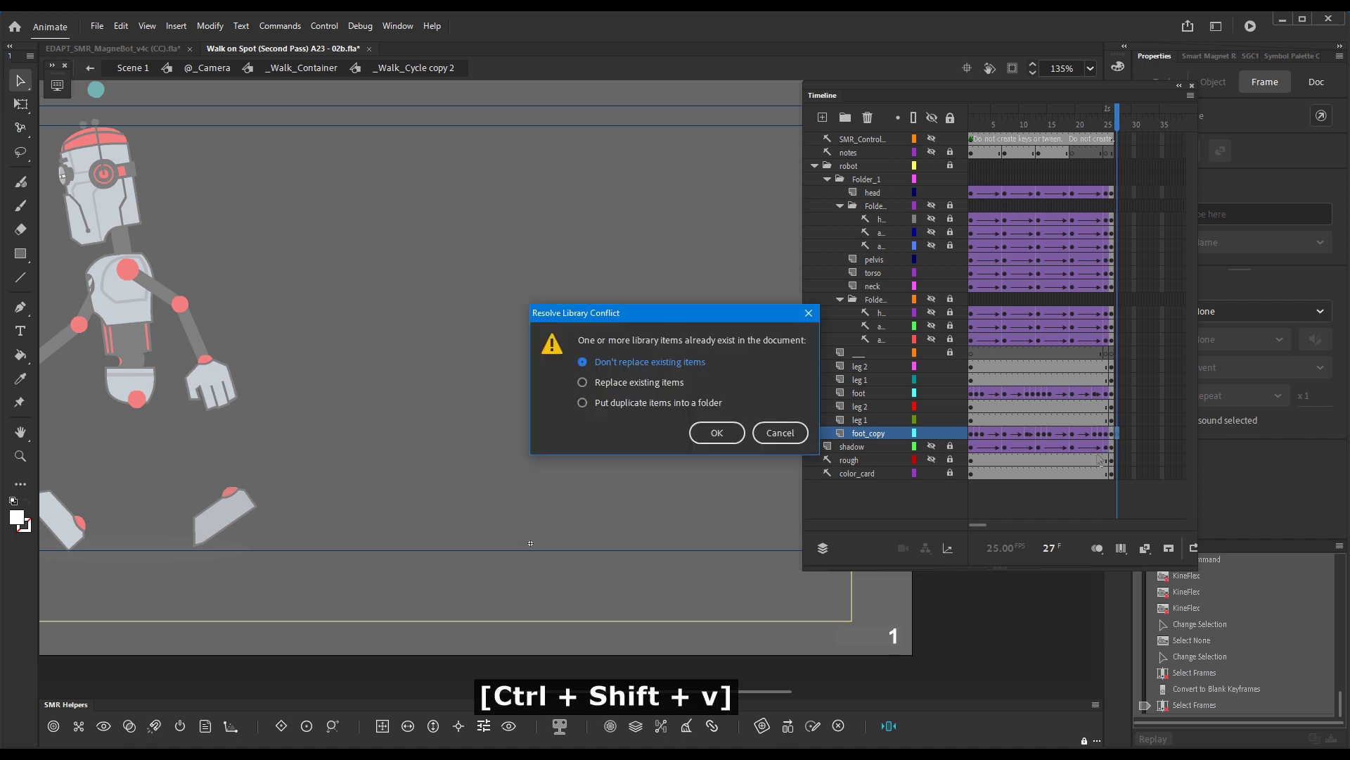
pyautogui.click(706, 436)
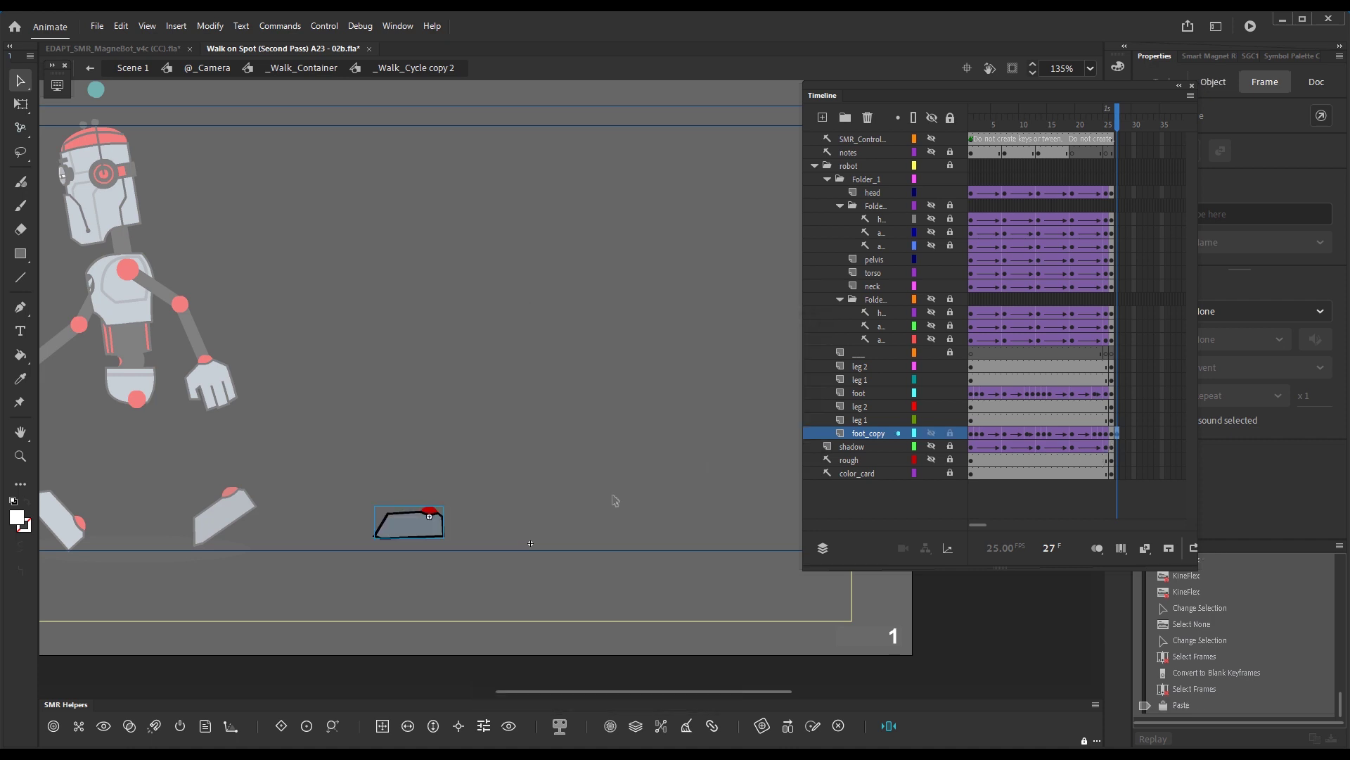
# Step: Roll over the pasted foot's rig info to the left across frames 1-26, and remove frame 27
pyautogui.click(422, 536)
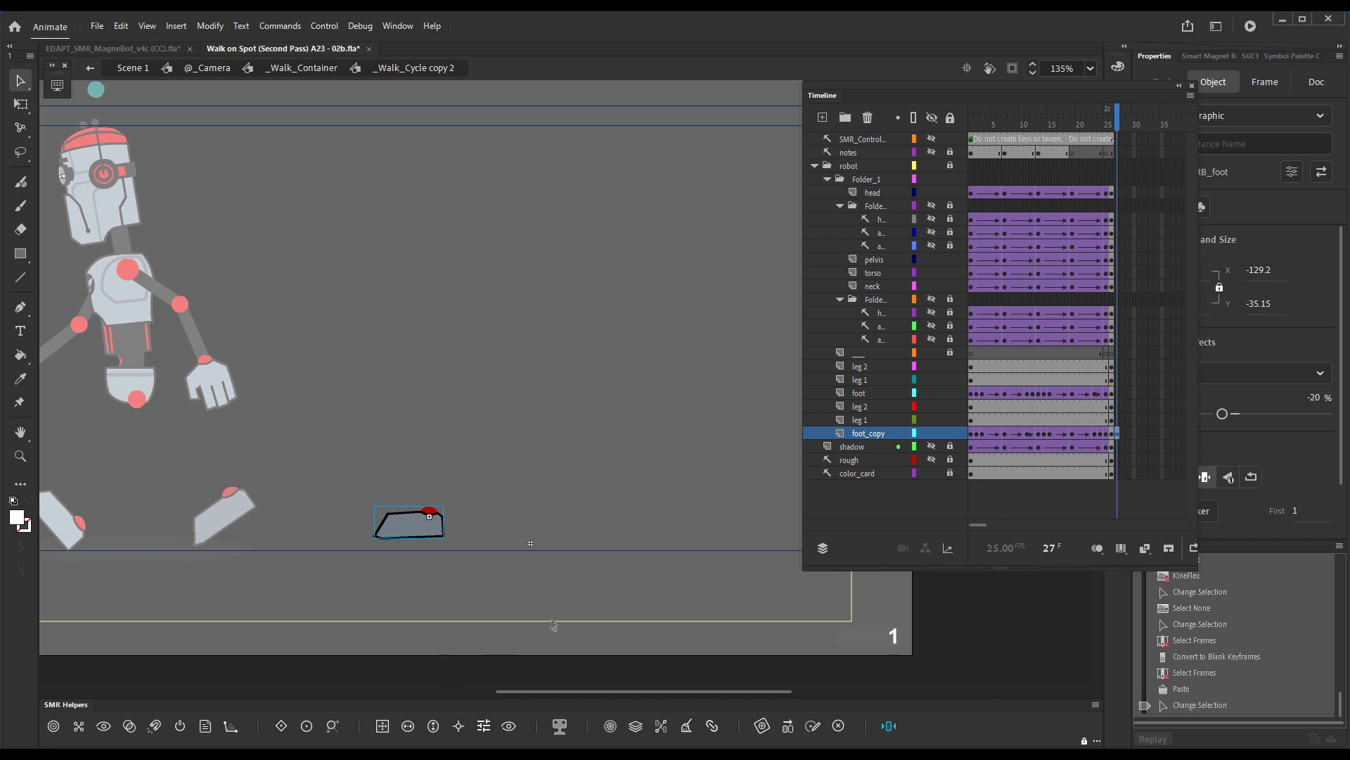
pyautogui.click(788, 728)
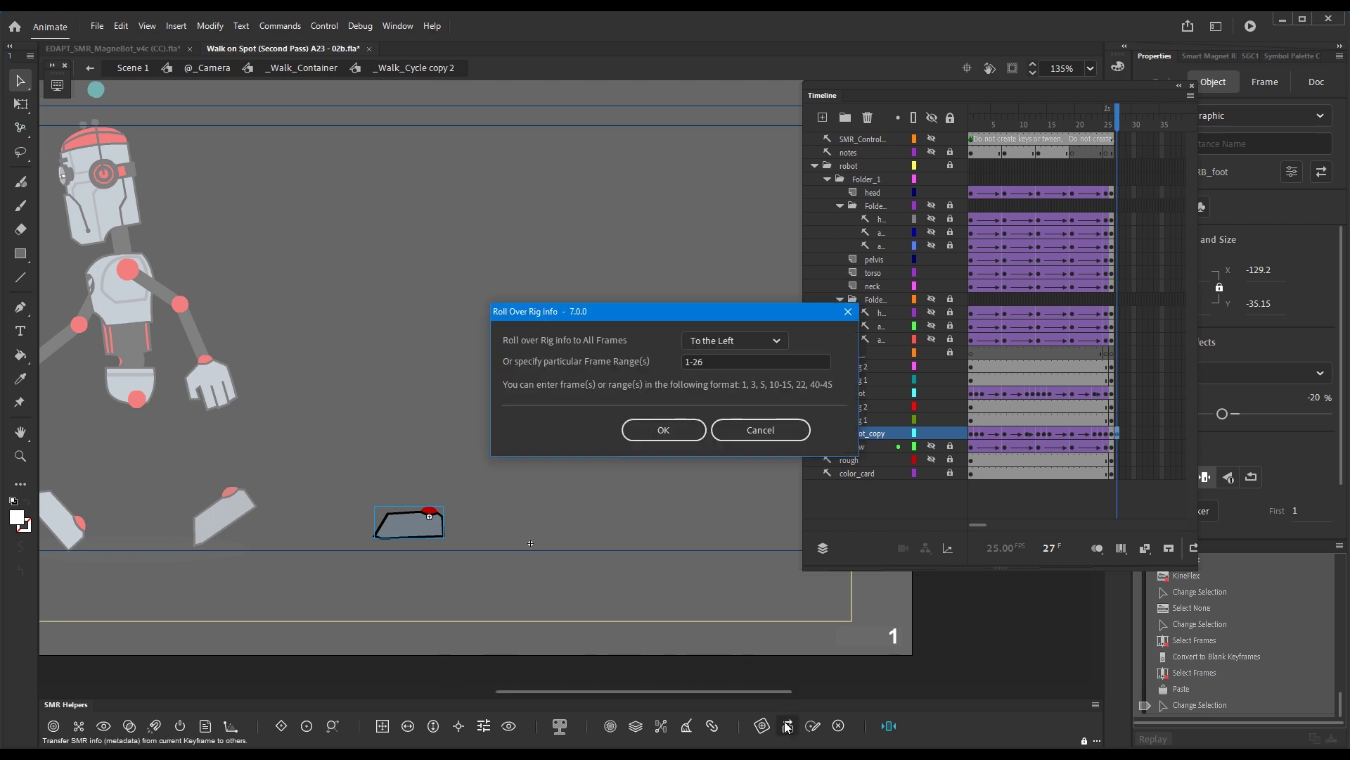
pyautogui.moveTo(689, 313); pyautogui.dragTo(584, 197)
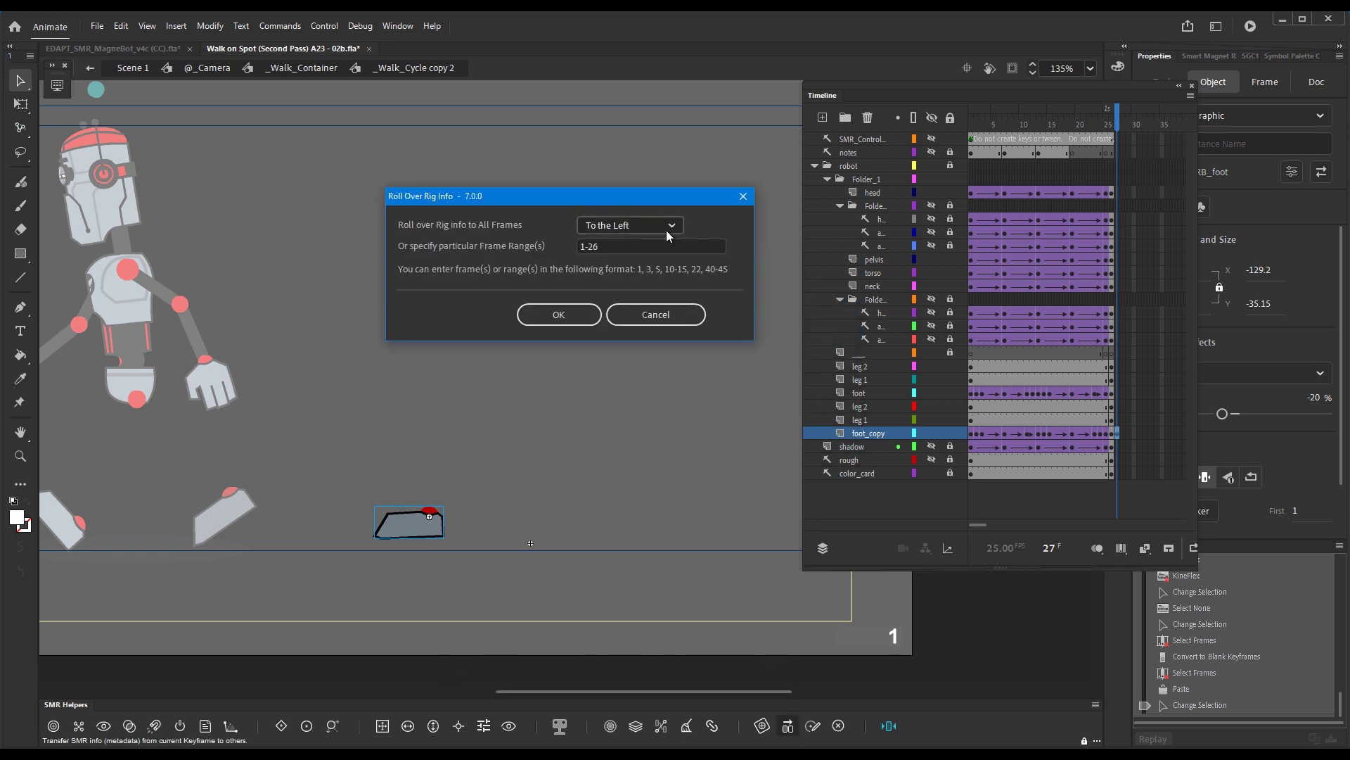
pyautogui.click(563, 314)
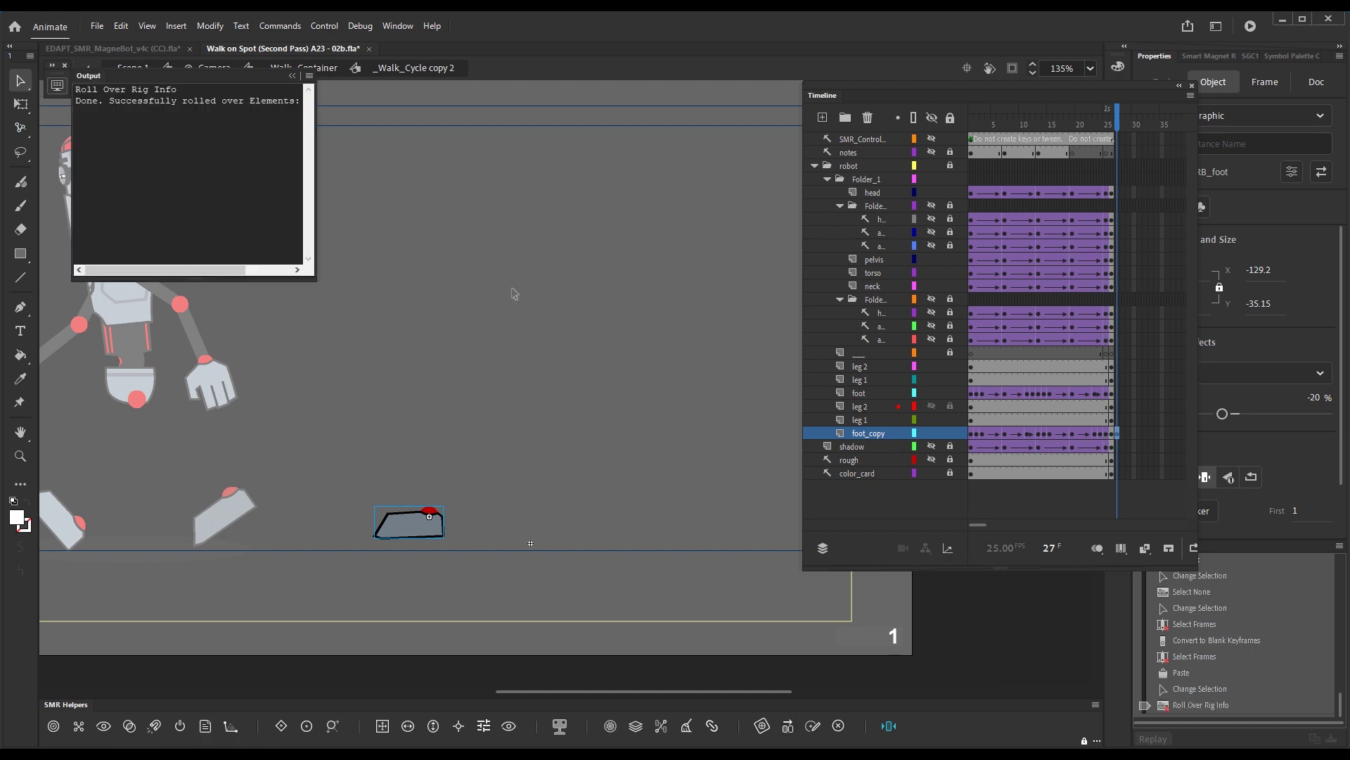
pyautogui.click(1119, 127)
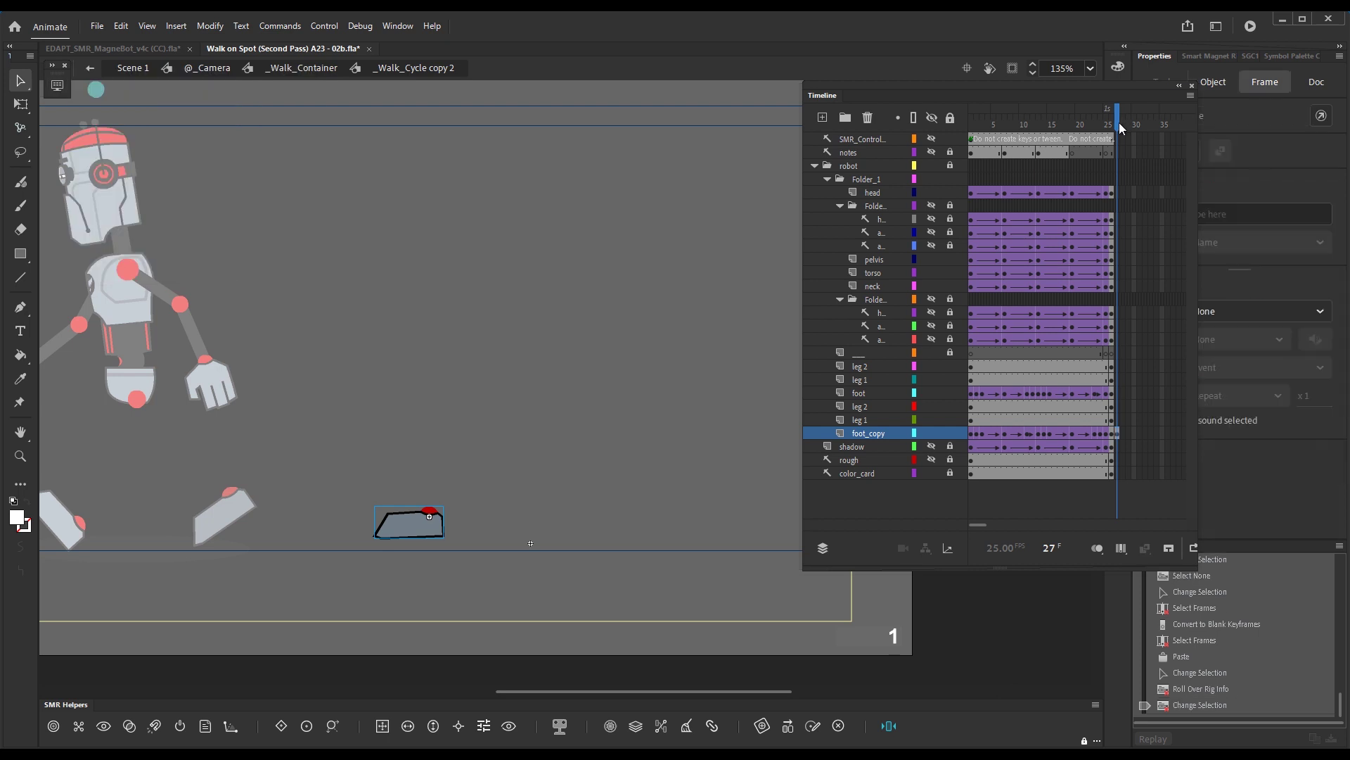
pyautogui.hotkey('shift', 'z')
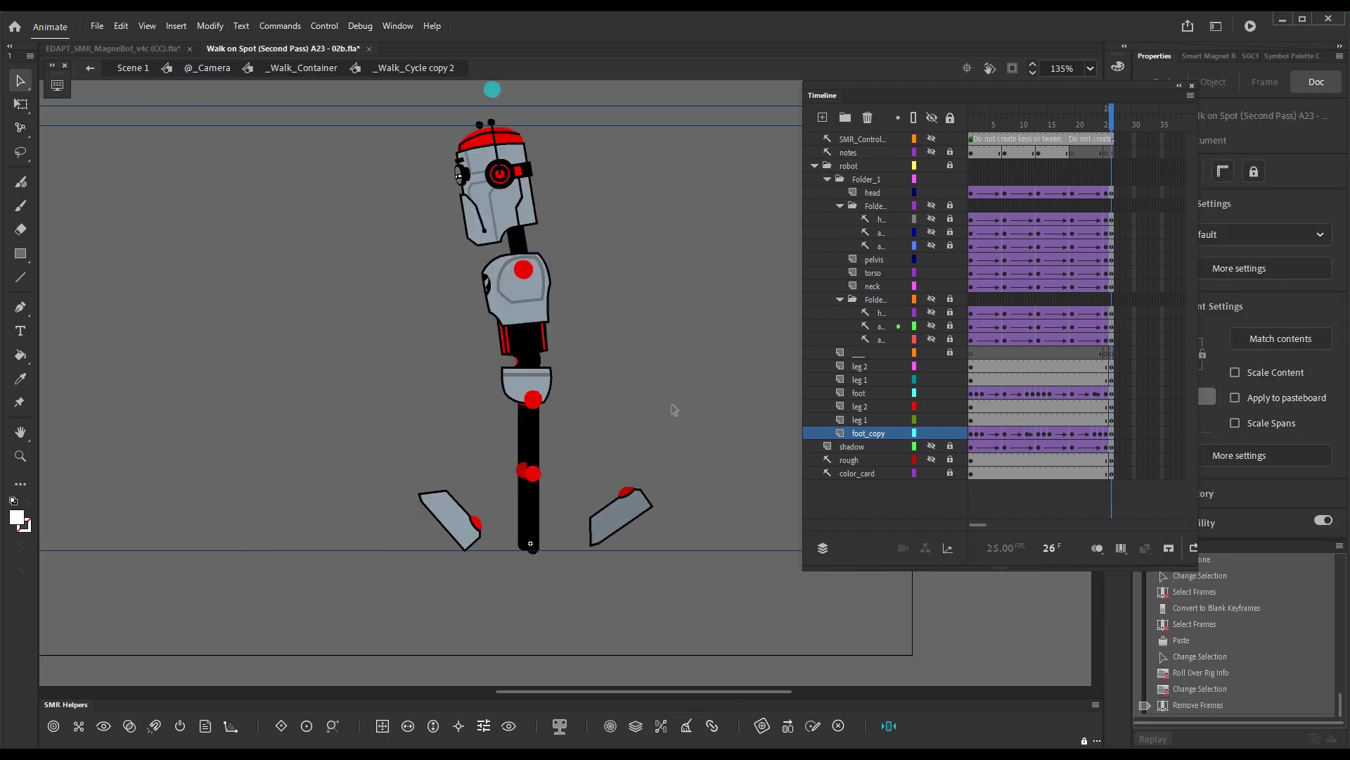
# Step: Test the rig at frame 26 by posing both legs and attached feet with KineFlex and rotating the front foot
pyautogui.press('g')
pyautogui.moveTo(537, 448)
pyautogui.mouseDown()
pyautogui.moveTo(505, 439)
pyautogui.moveTo(548, 450)
pyautogui.mouseUp()
pyautogui.moveTo(533, 524); pyautogui.dragTo(626, 465)
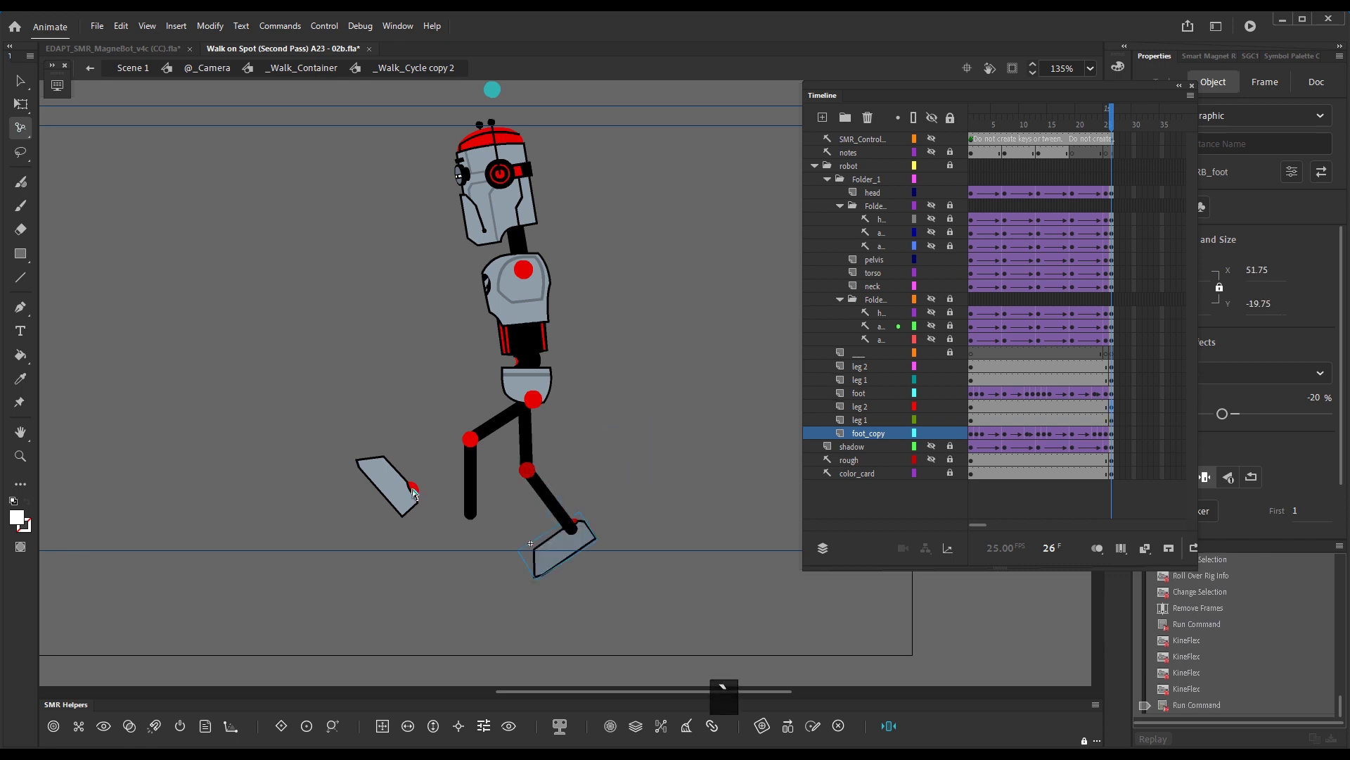
pyautogui.click(411, 519)
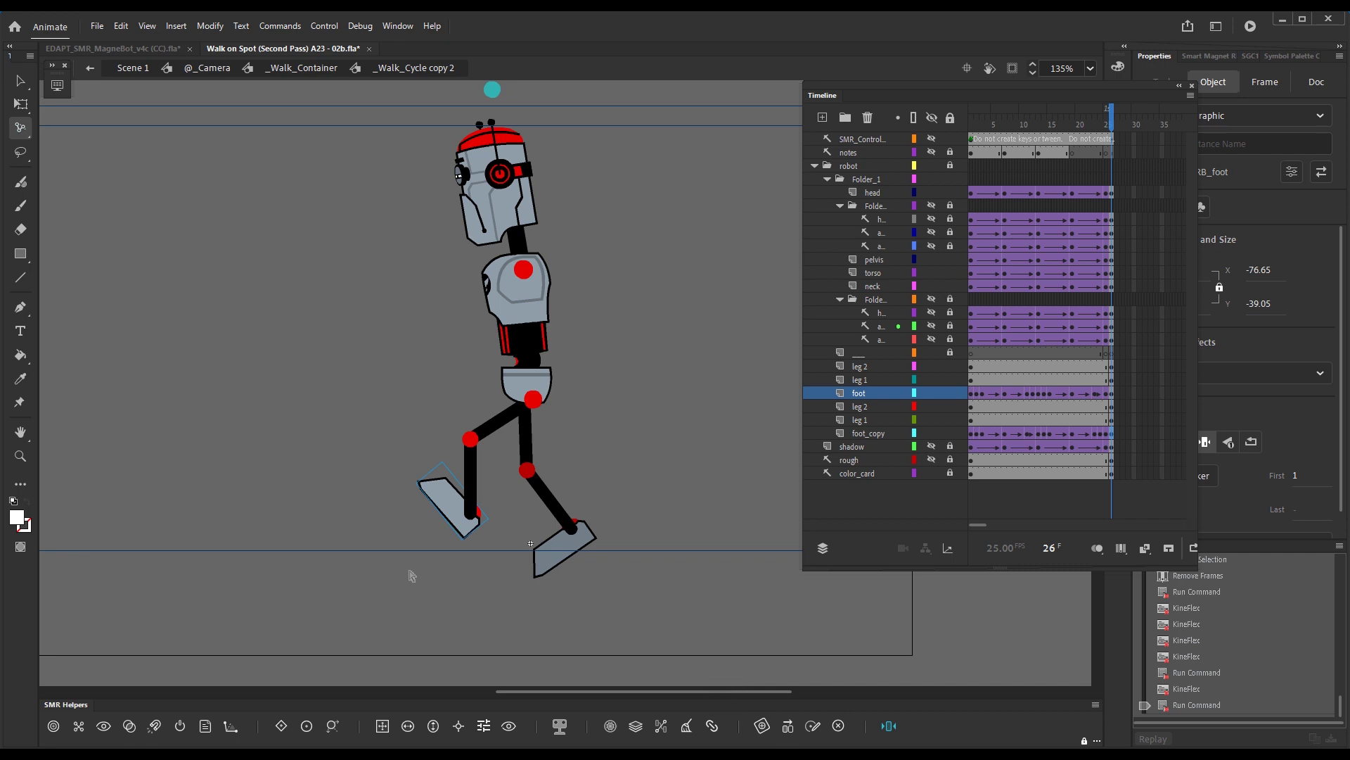
pyautogui.moveTo(441, 505); pyautogui.dragTo(434, 548)
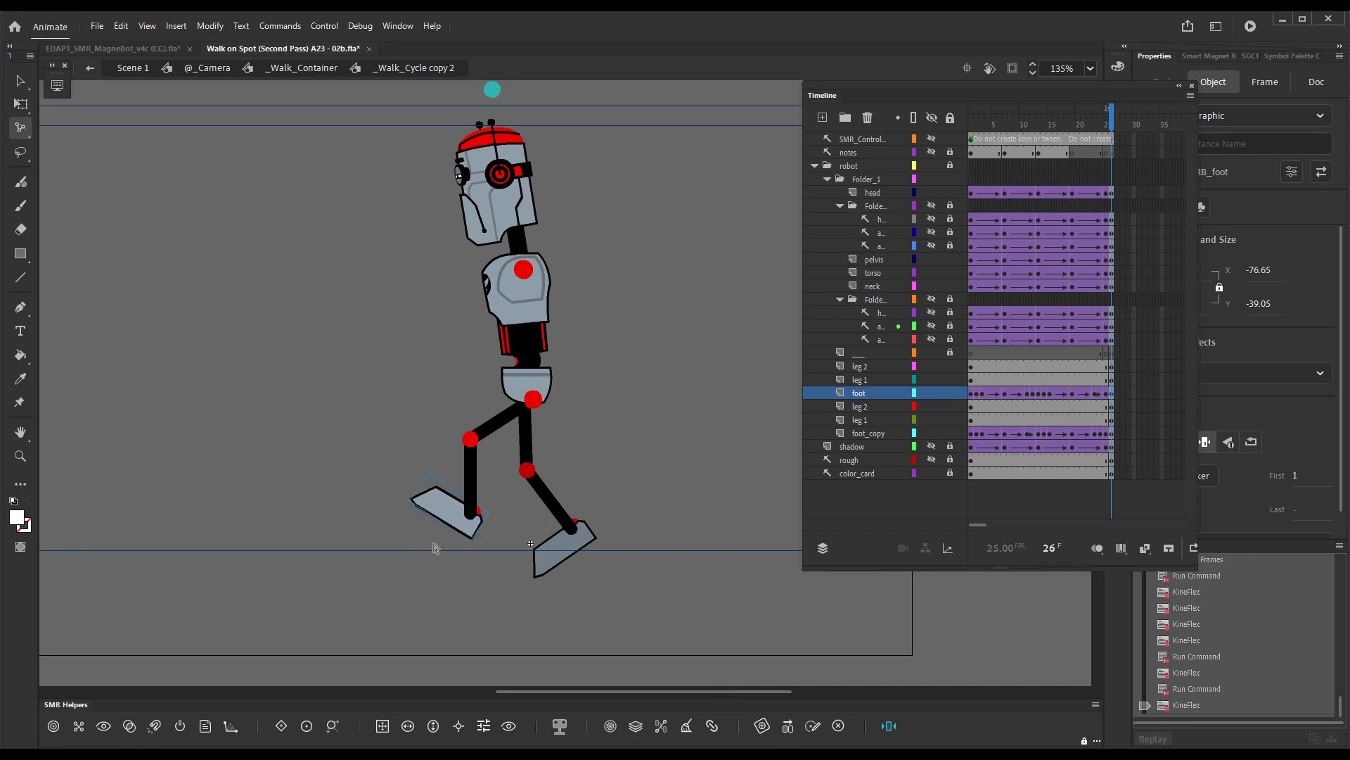
# Step: Remove frame 26 from all layers and return to frame 1
pyautogui.click(1103, 132)
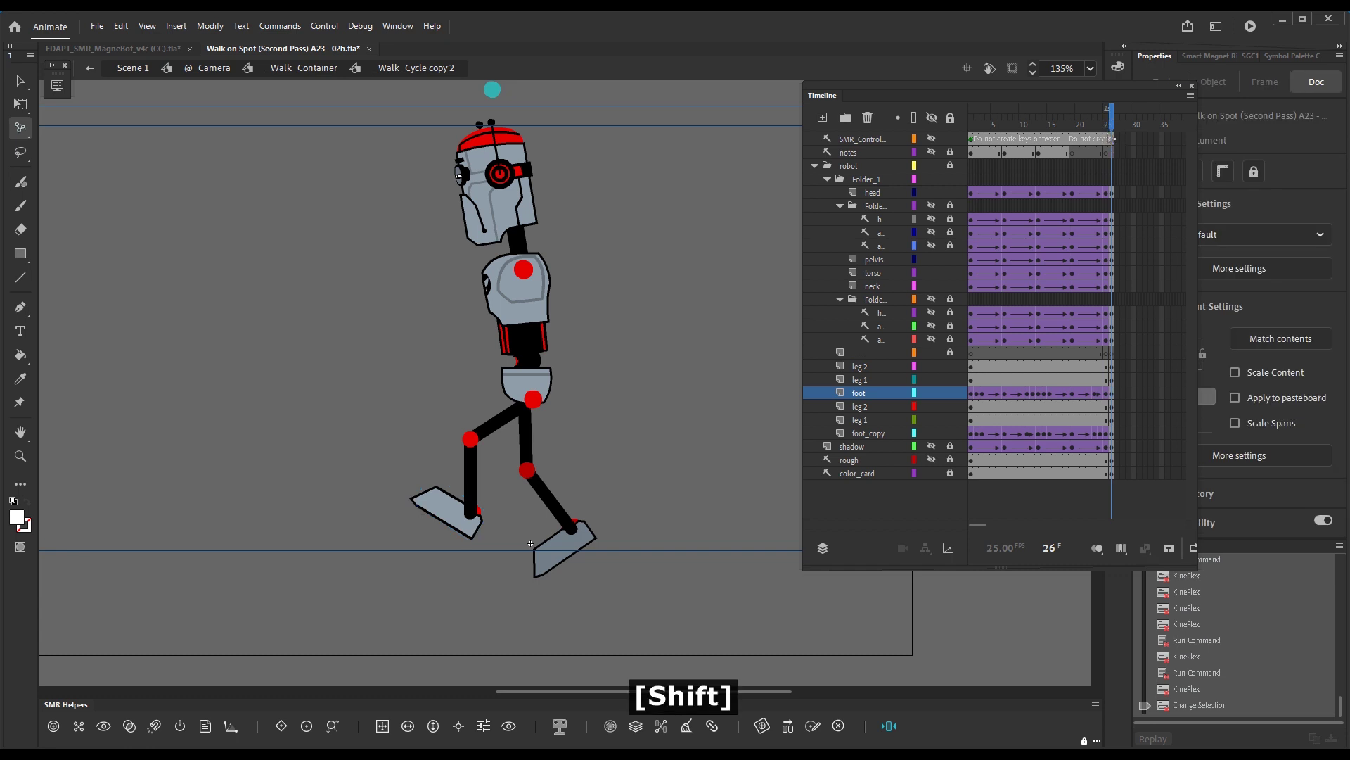
pyautogui.hotkey('shift', 'z')
pyautogui.moveTo(1110, 120); pyautogui.dragTo(971, 125)
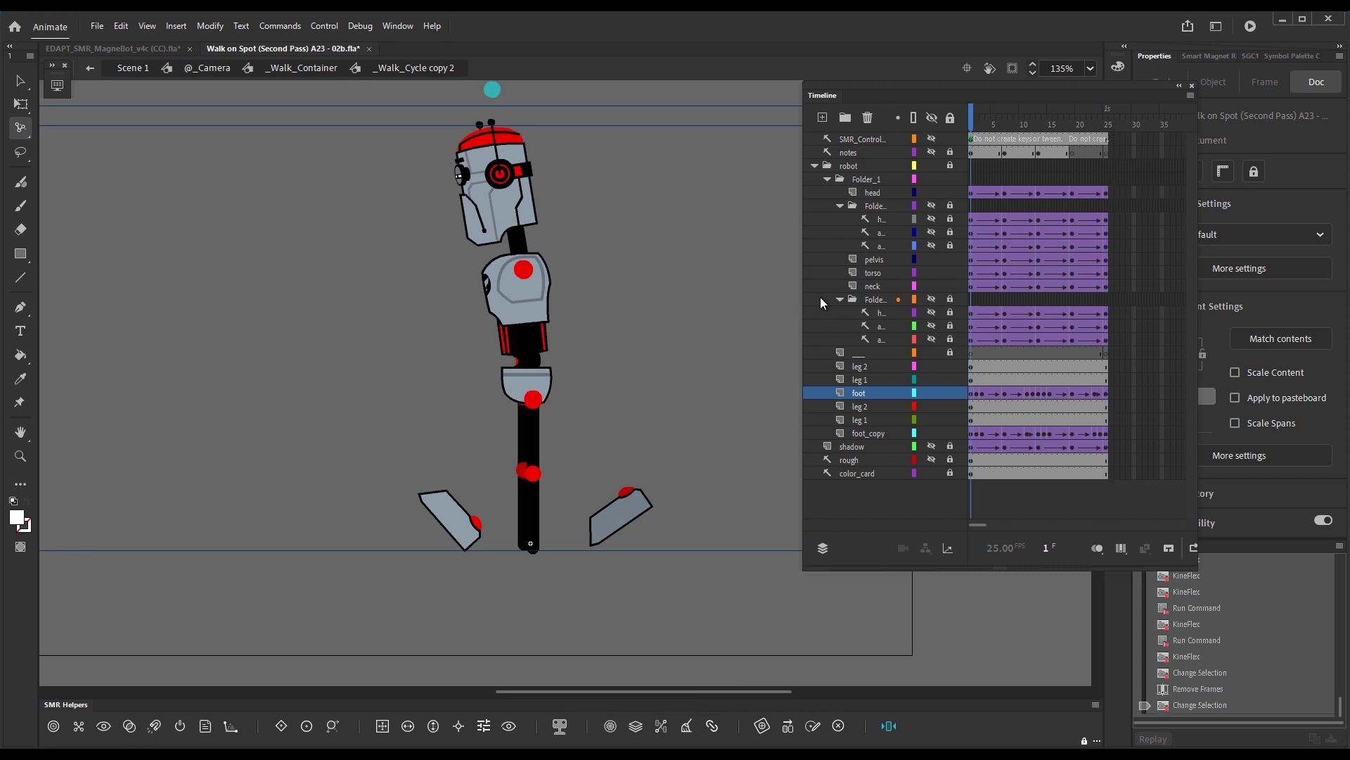
# Step: Add keyframes at frames 7 and 13 on the leg 1 and leg 2 layers of both legs
pyautogui.click(1006, 379)
pyautogui.press('x')
pyautogui.click(1005, 420)
pyautogui.press('x')
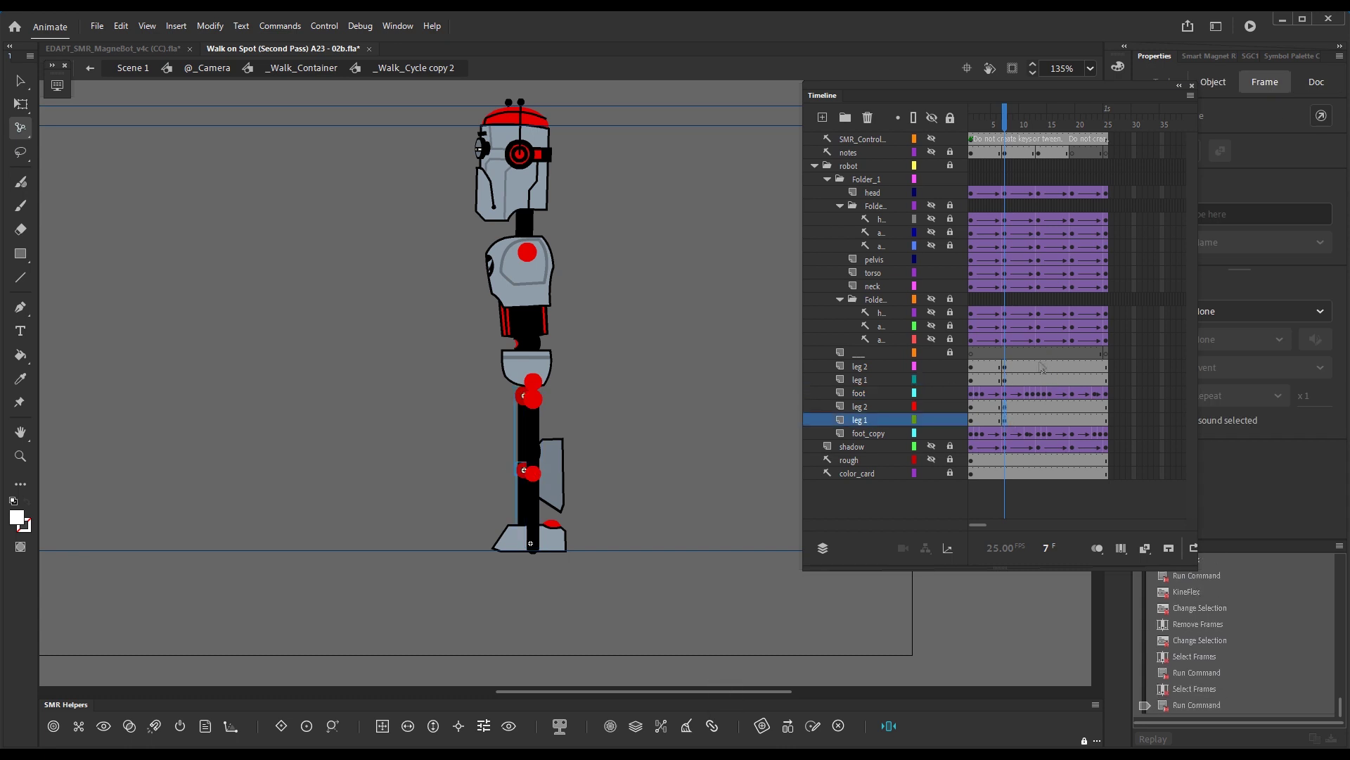
pyautogui.click(1038, 367)
pyautogui.click(1037, 380)
pyautogui.press('x')
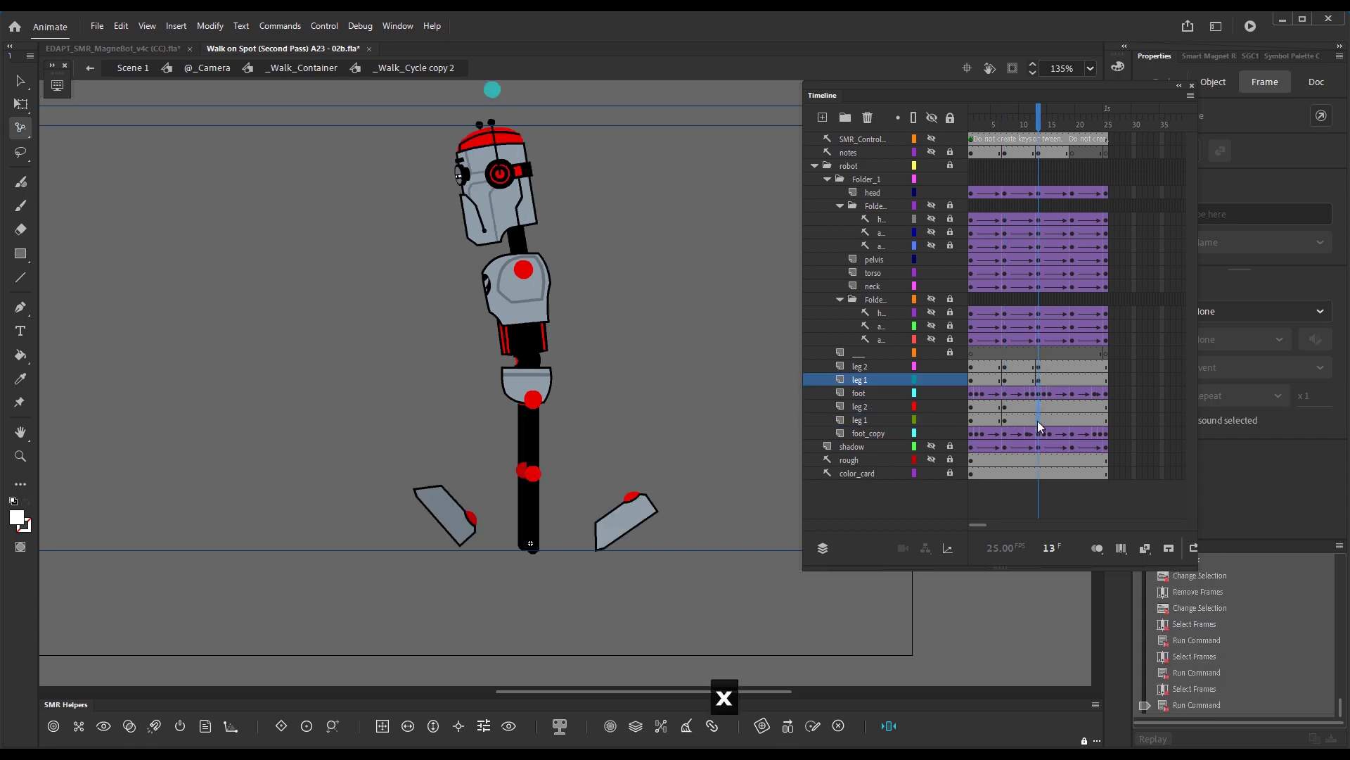
pyautogui.click(1040, 420)
pyautogui.press('x')
# Step: Add keyframes at frames 19 and 25 on the leg 1 and leg 2 layers of both legs
pyautogui.click(1074, 367)
pyautogui.click(1074, 379)
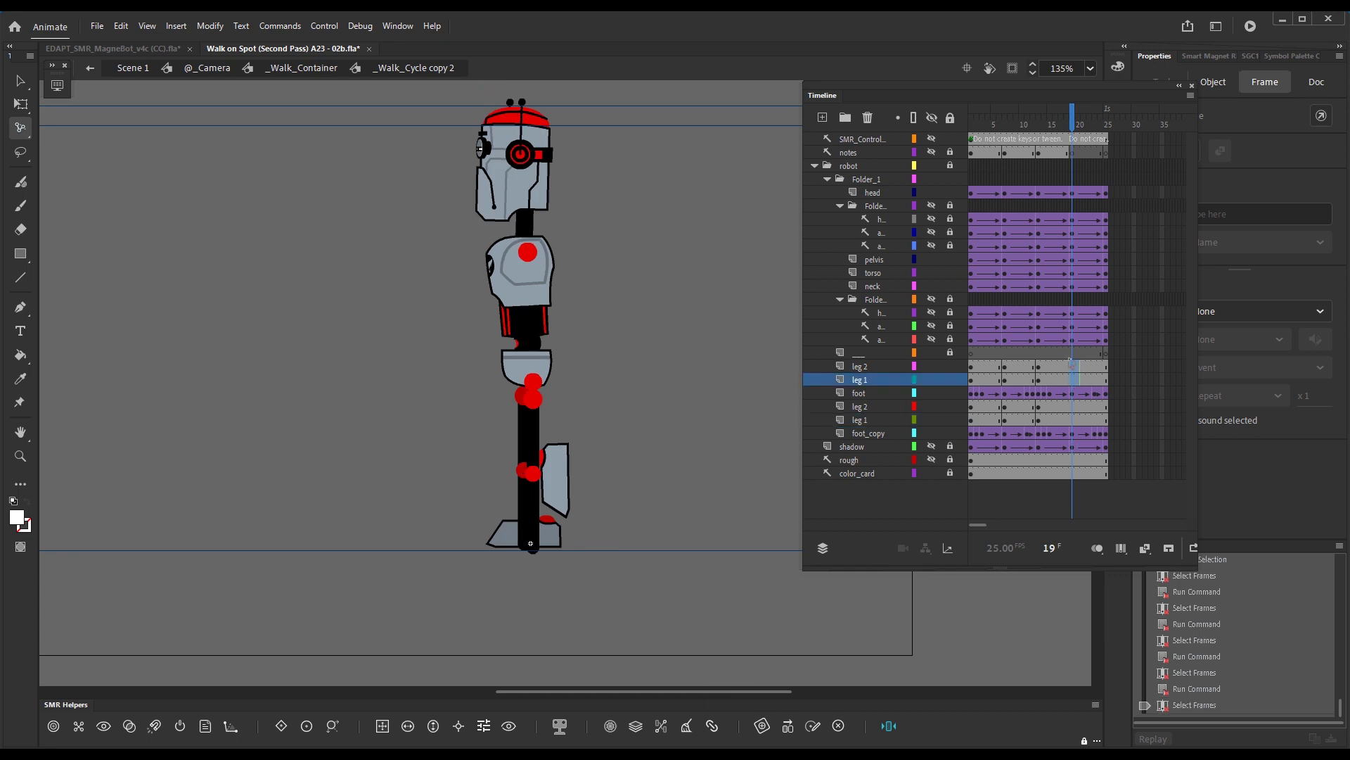
pyautogui.click(1072, 352)
pyautogui.click(1071, 380)
pyautogui.press('x')
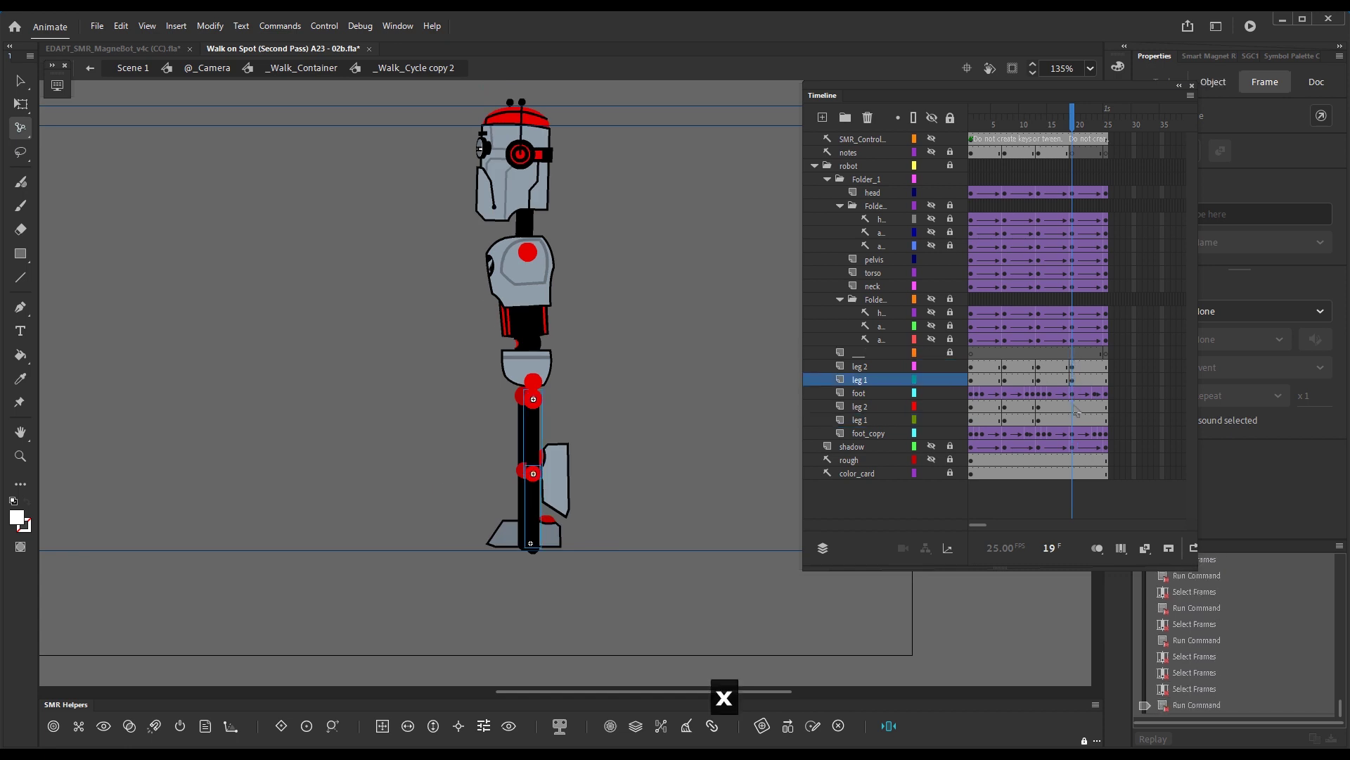
pyautogui.click(1072, 420)
pyautogui.press('x')
pyautogui.click(1105, 380)
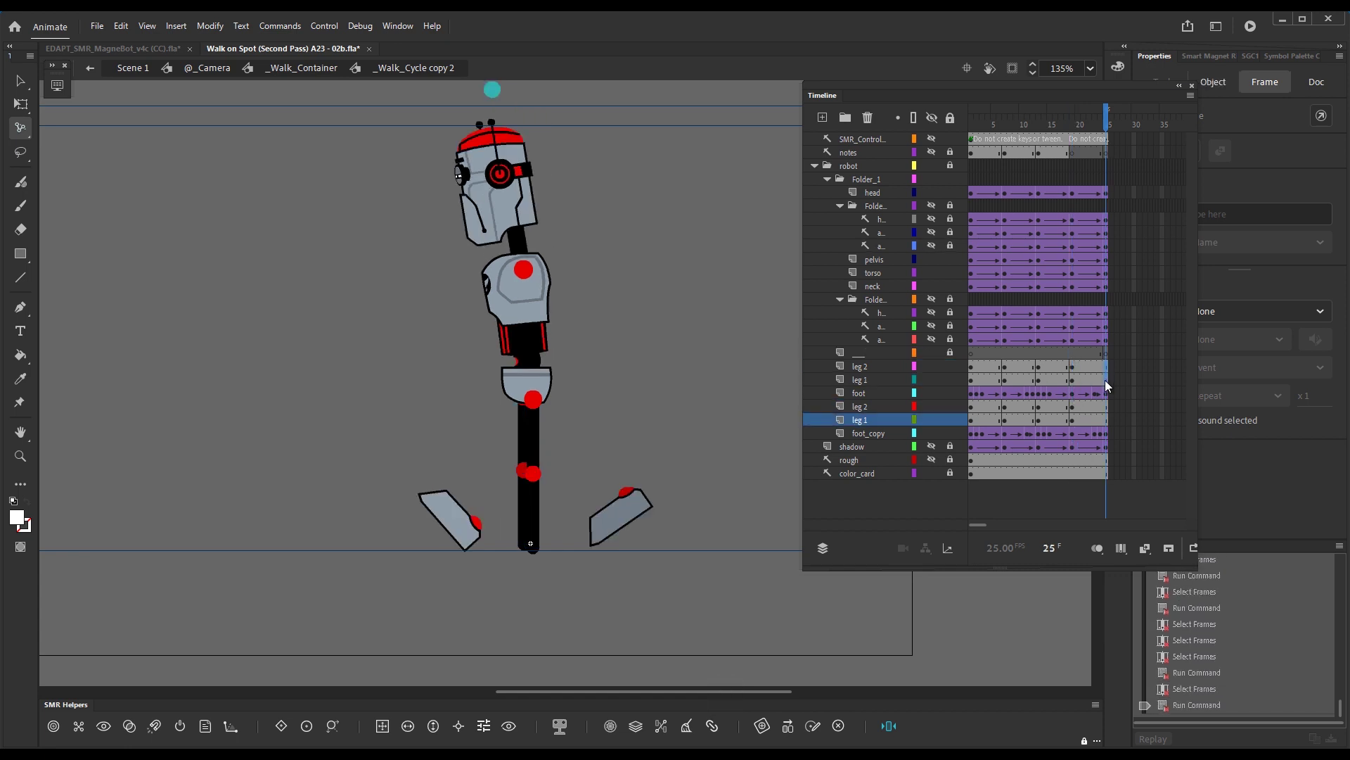
pyautogui.click(1106, 380)
pyautogui.press('x')
pyautogui.click(1107, 420)
pyautogui.press('x')
# Step: Show the IK targets at frame 1, select both feet and match the legs to them with SMR IK Move/Solve
pyautogui.hotkey('shift', ',')
pyautogui.click(763, 371)
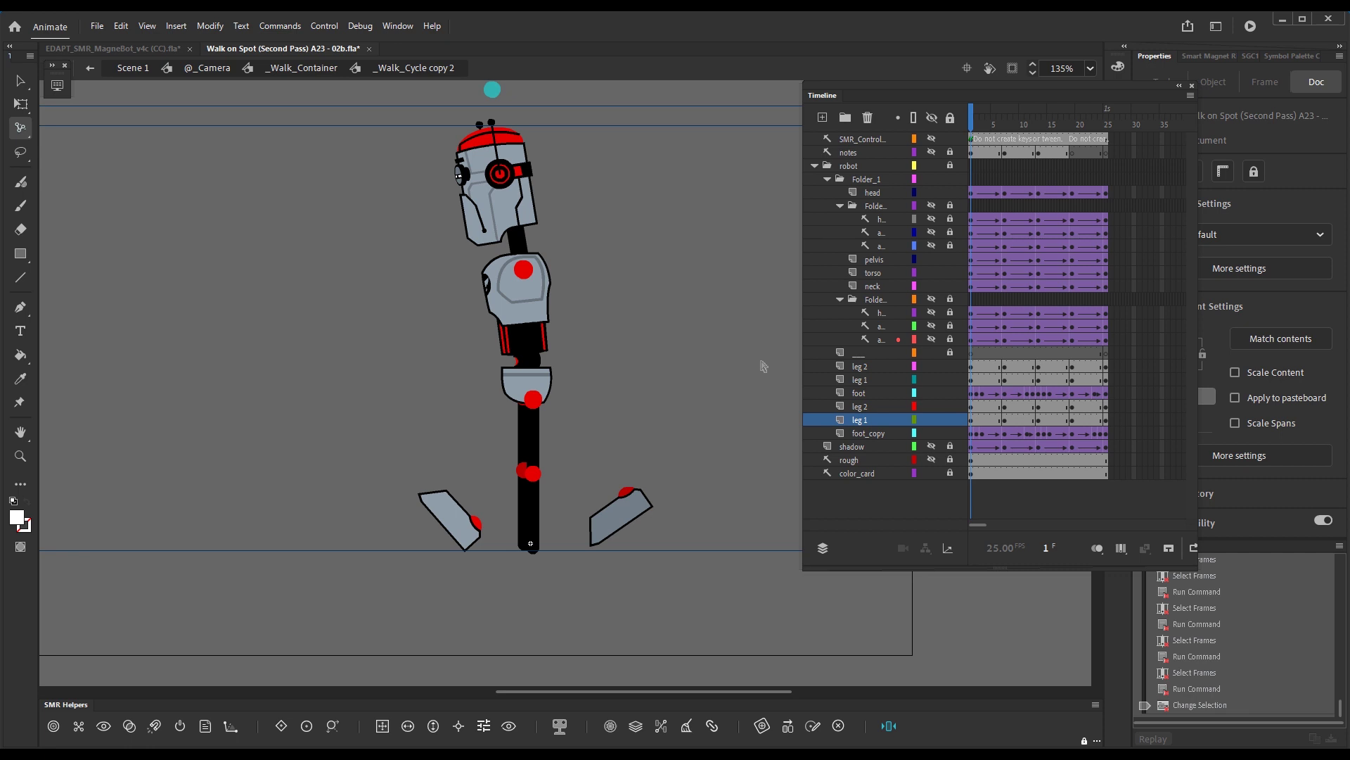
pyautogui.press('F1')
pyautogui.press('c')
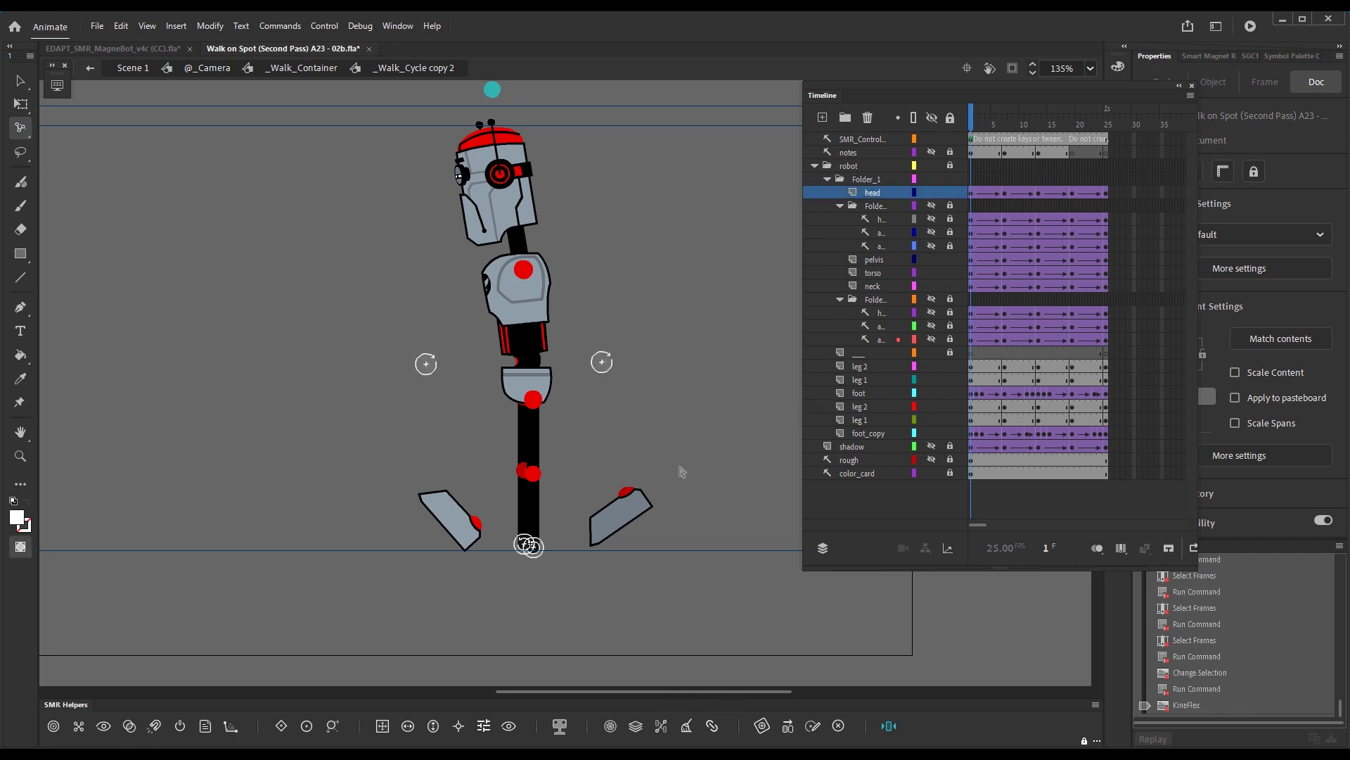
pyautogui.press('v')
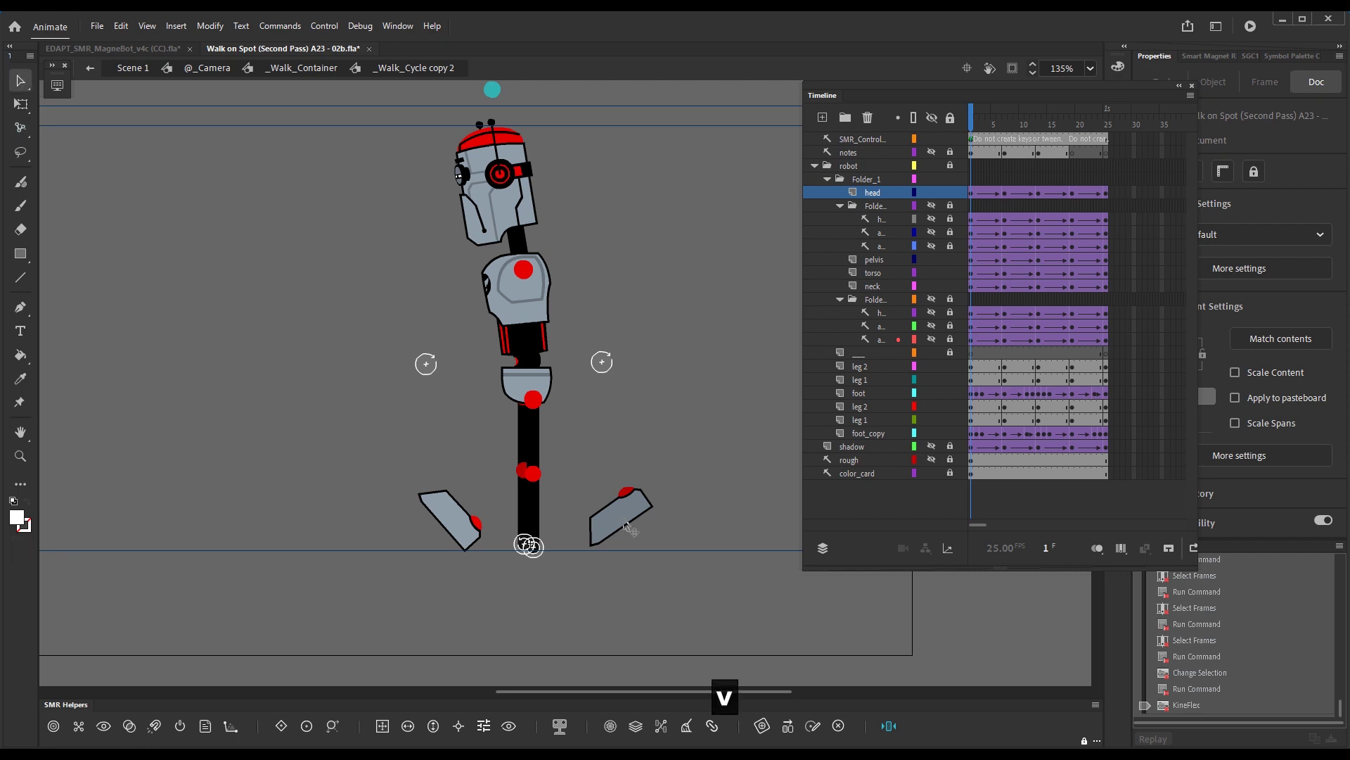
pyautogui.click(628, 526)
pyautogui.keyDown('shift'); pyautogui.click(466, 535); pyautogui.keyUp('shift')
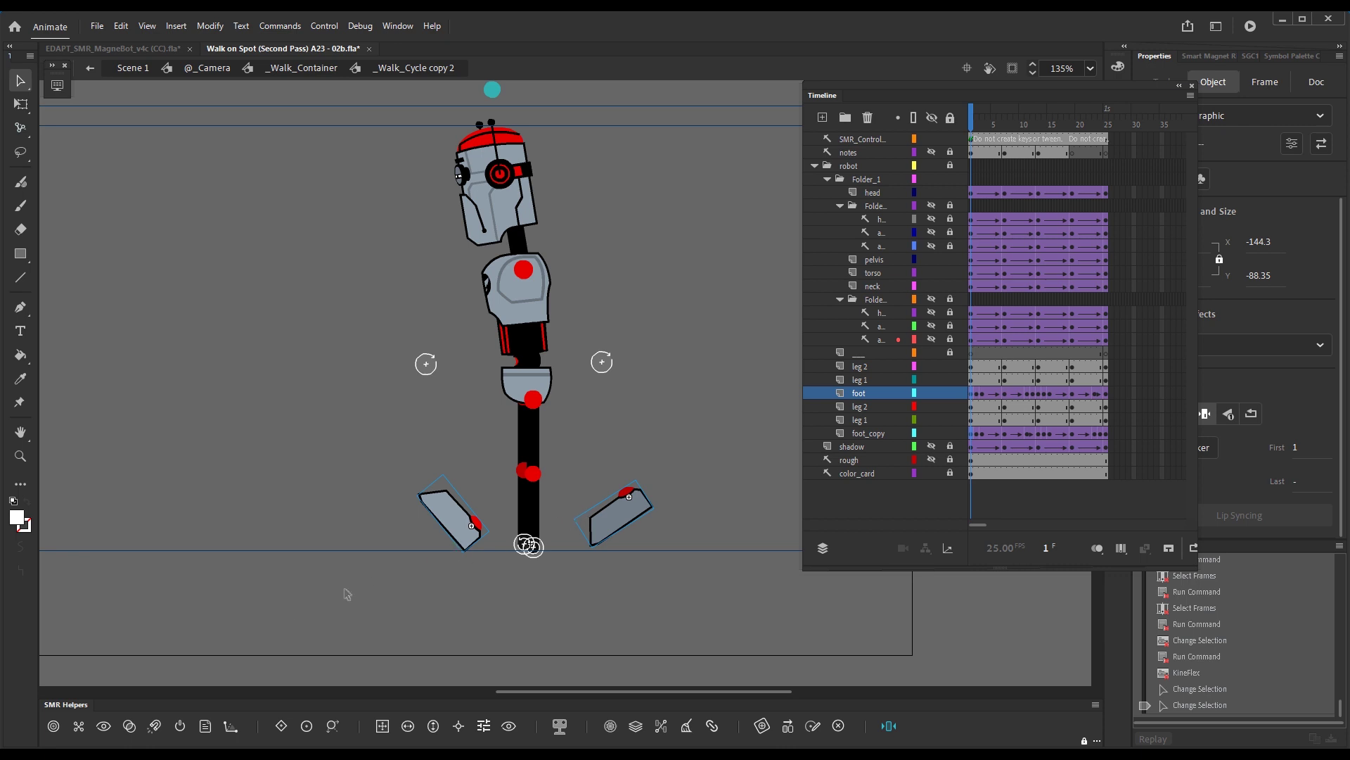
pyautogui.click(156, 729)
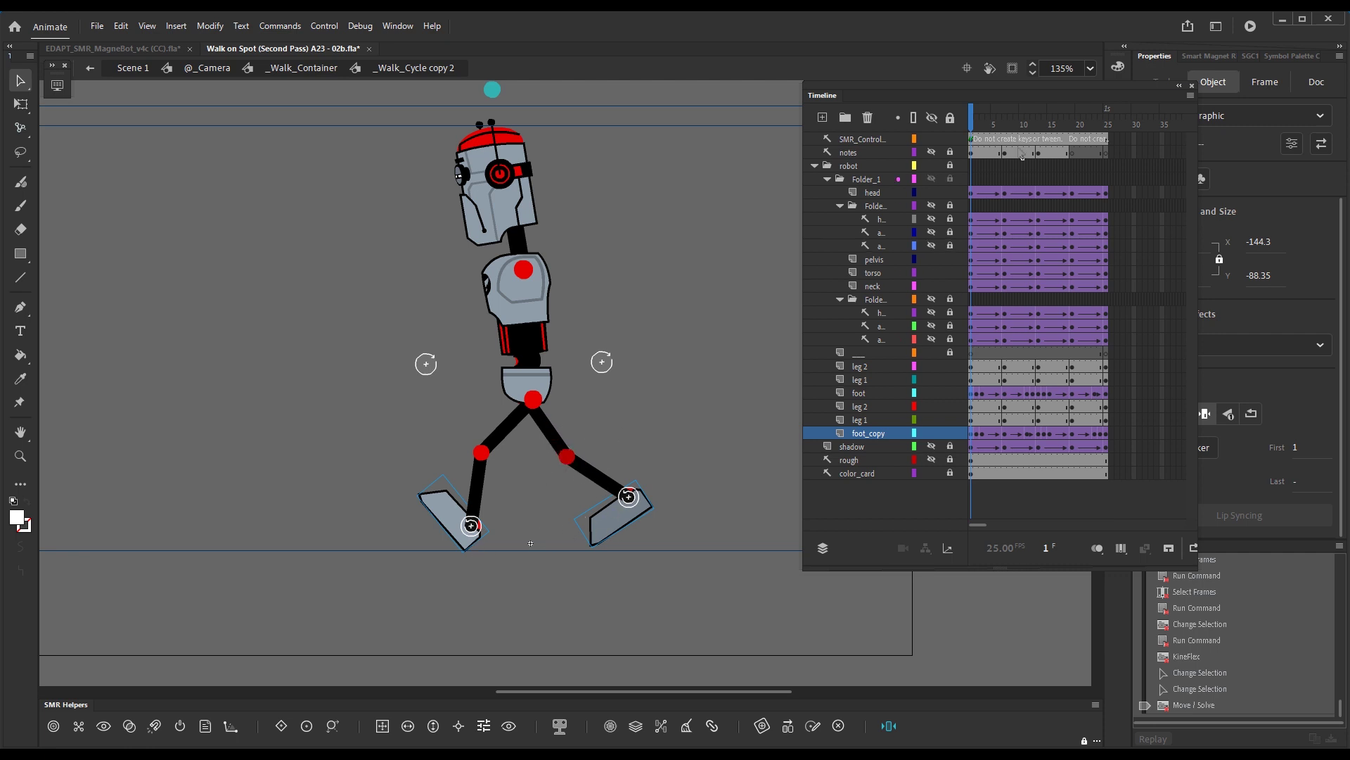
# Step: Select both feet at frame 7 and match the legs to them with SMR IK Move/Solve
pyautogui.click(1005, 134)
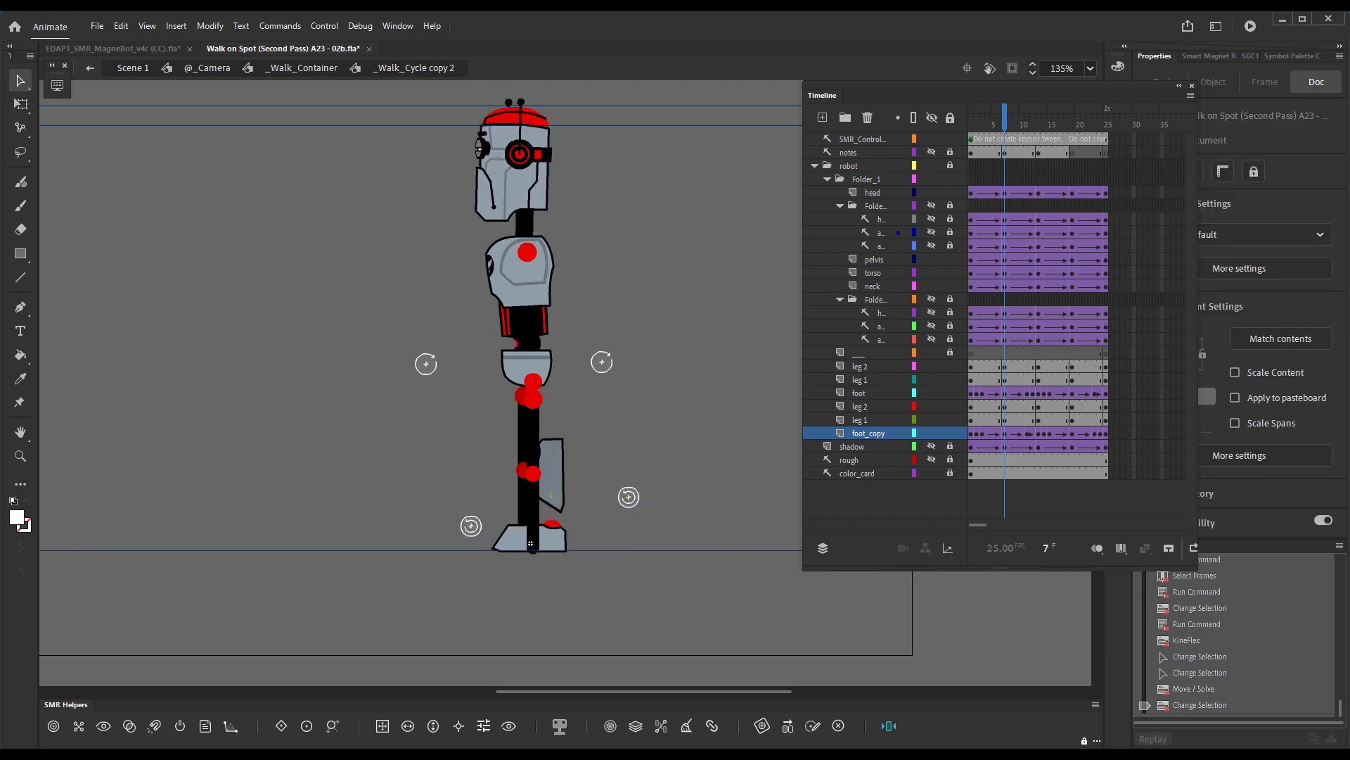
pyautogui.moveTo(563, 522); pyautogui.dragTo(556, 552)
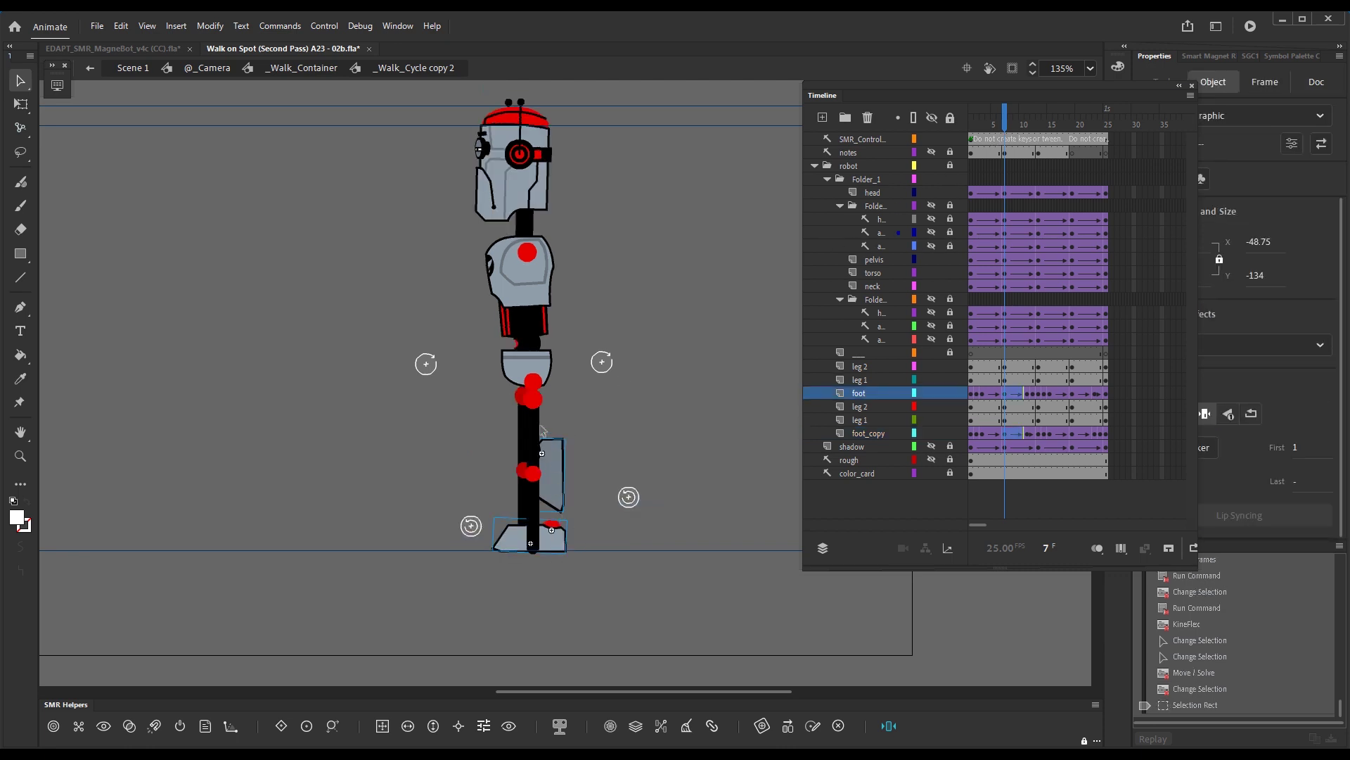
pyautogui.click(156, 732)
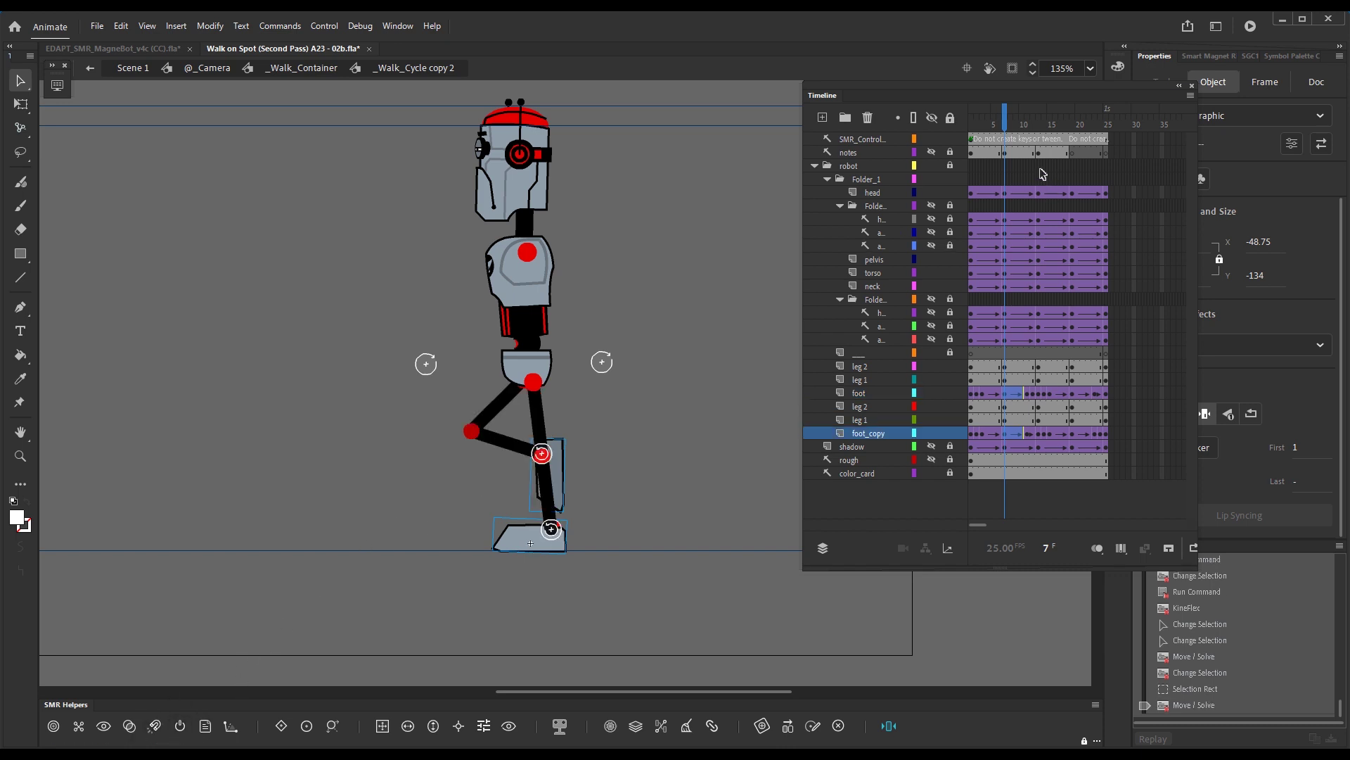
# Step: Match the legs to both feet at frames 13 and 19 with SMR IK Move/Solve
pyautogui.click(1037, 125)
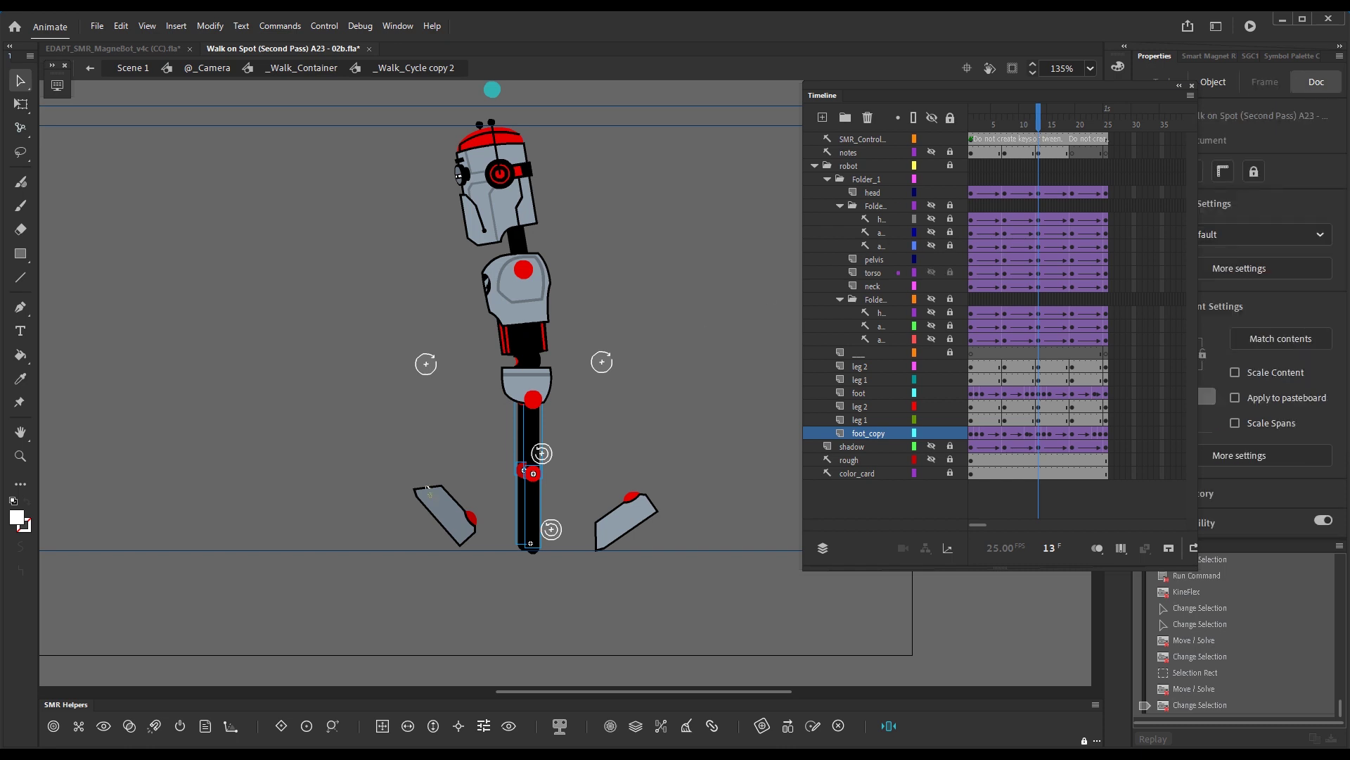
pyautogui.moveTo(441, 507); pyautogui.dragTo(442, 507)
pyautogui.moveTo(695, 458); pyautogui.dragTo(616, 528)
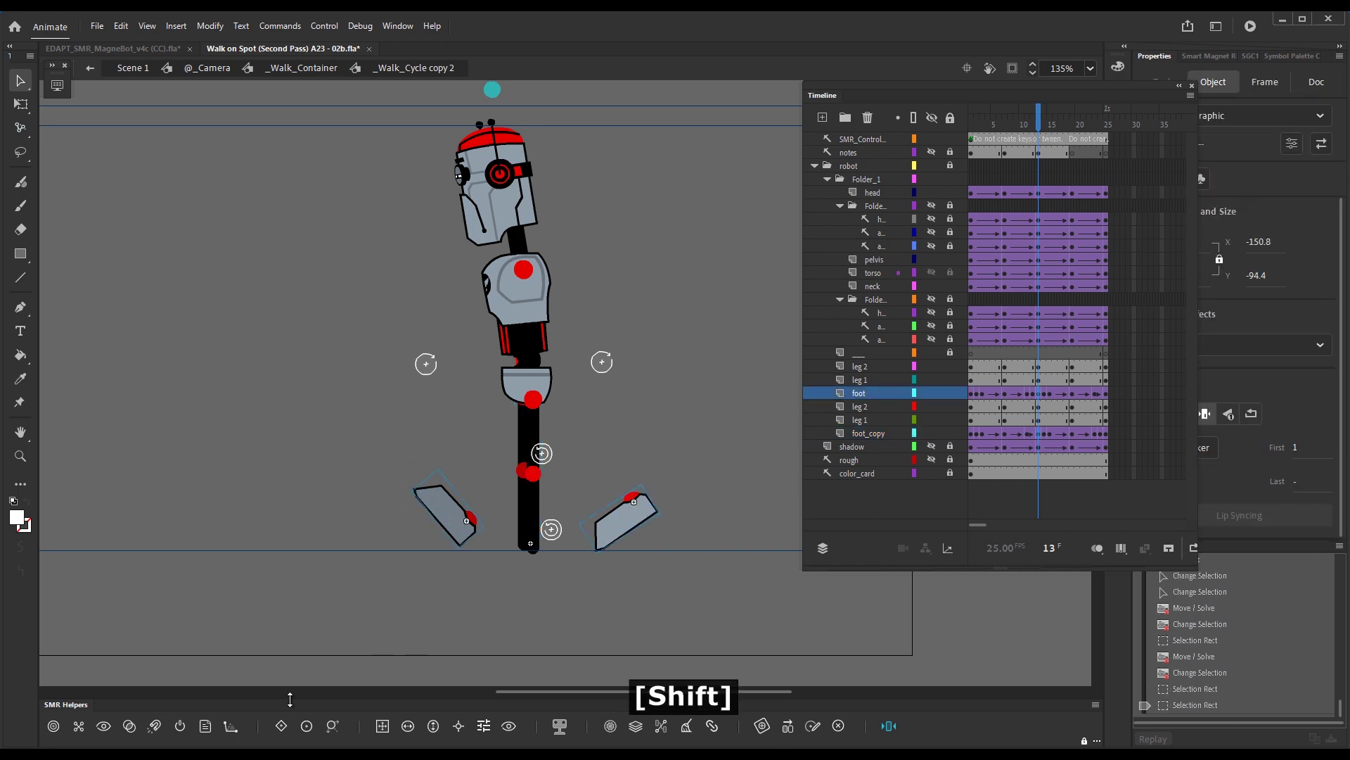
pyautogui.click(155, 732)
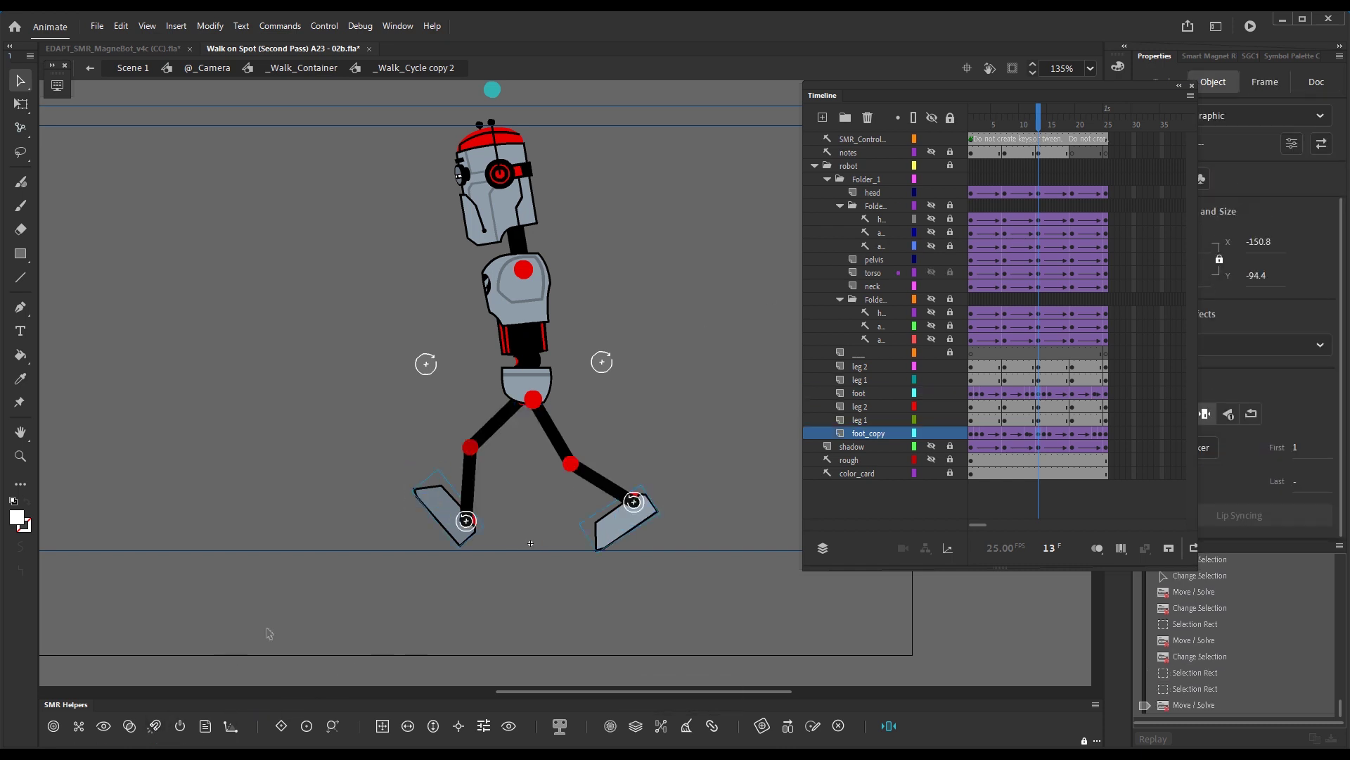
pyautogui.click(1071, 137)
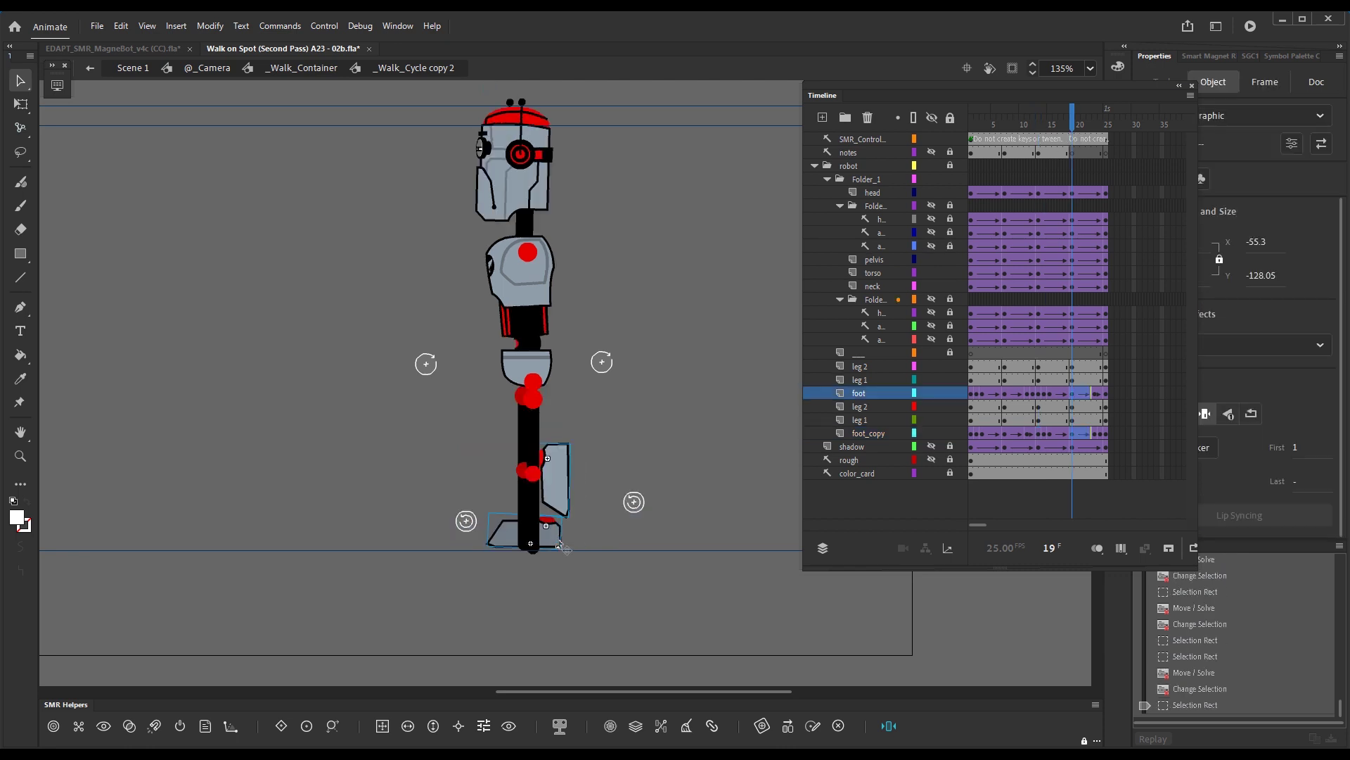
pyautogui.click(180, 726)
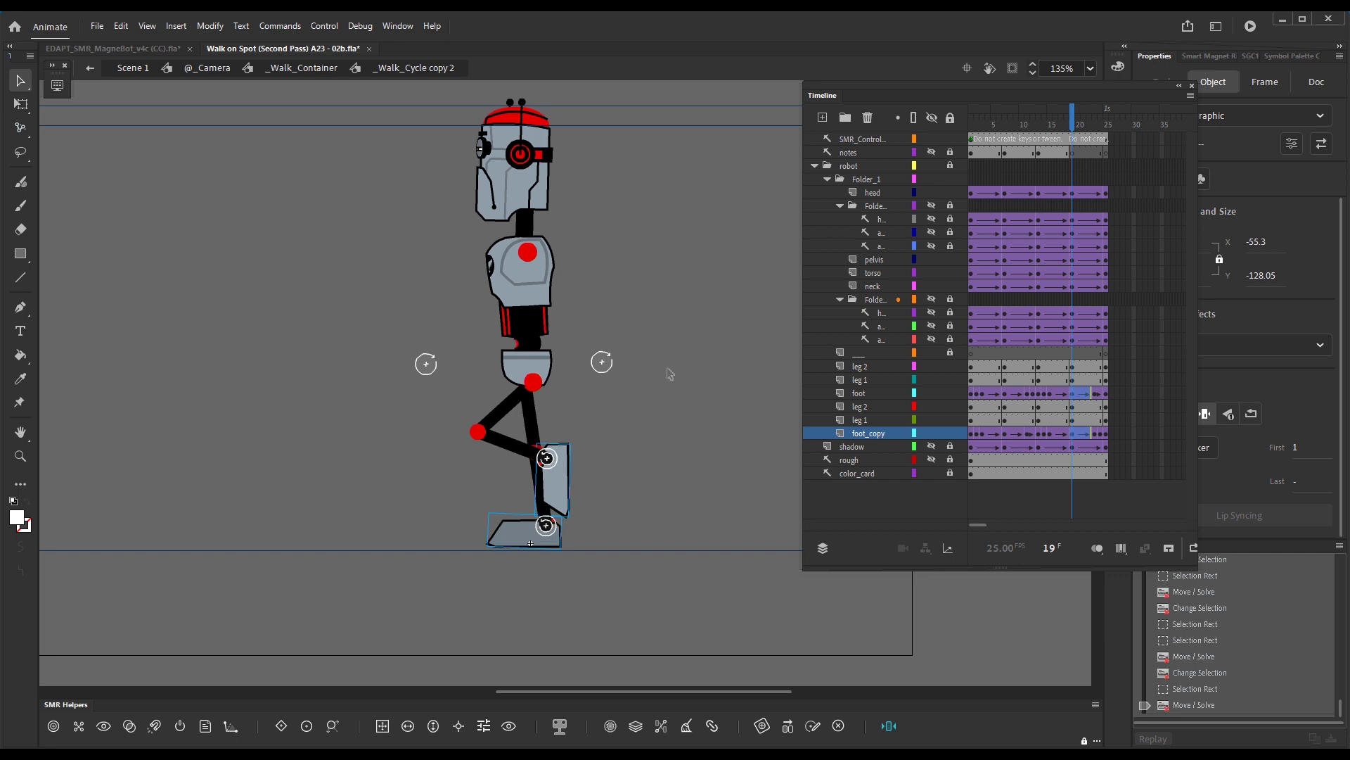
# Step: Select both feet at frame 25, match the legs to them with SMR IK Move/Solve, and clear the selection
pyautogui.click(1109, 129)
pyautogui.click(671, 386)
pyautogui.moveTo(451, 458); pyautogui.dragTo(427, 518)
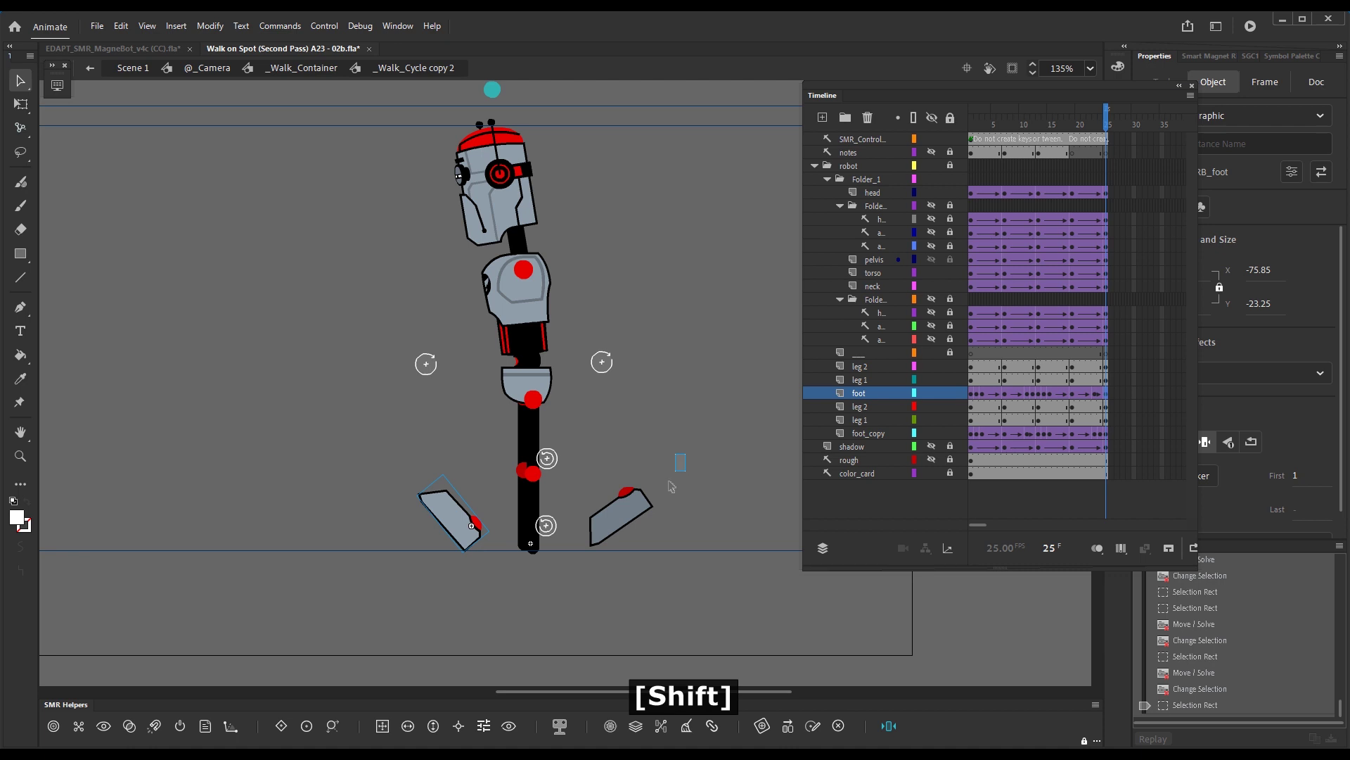
pyautogui.moveTo(678, 461); pyautogui.dragTo(633, 531)
pyautogui.click(155, 725)
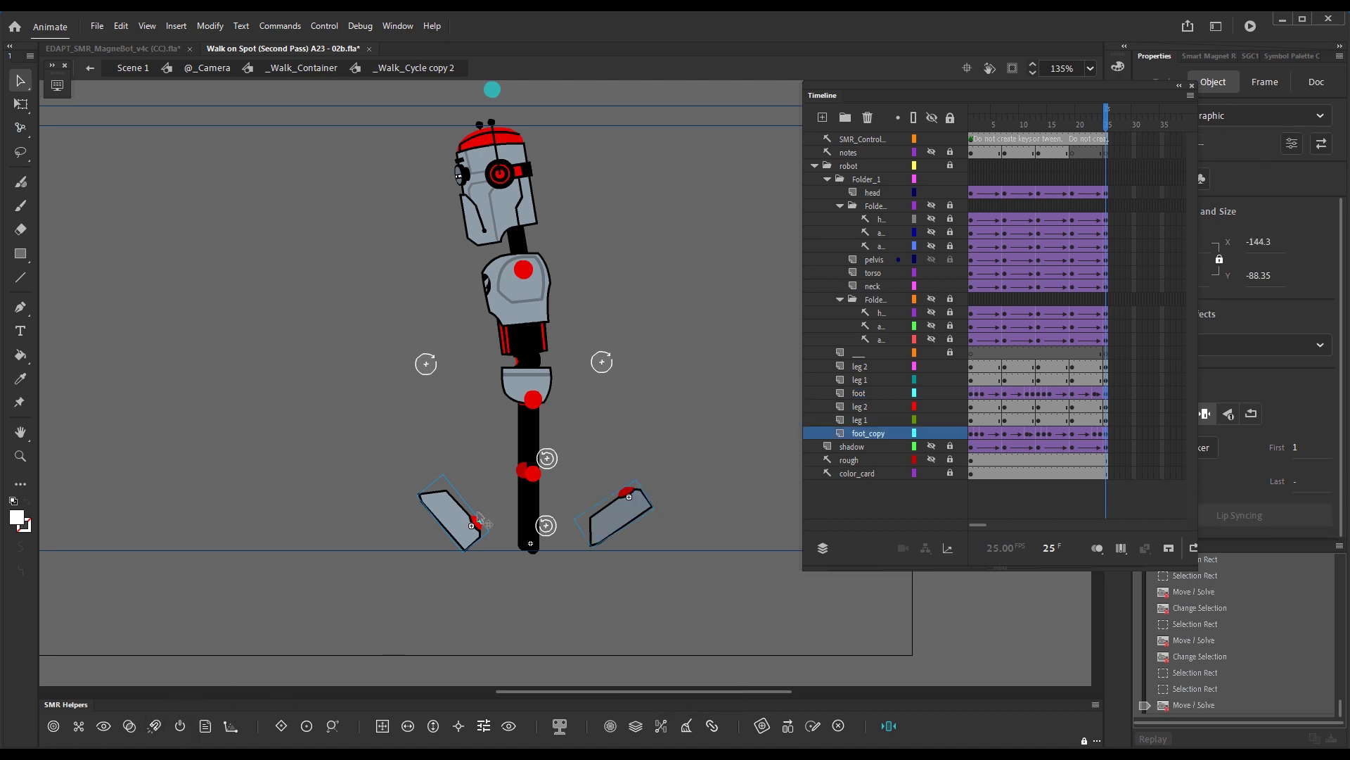
pyautogui.click(761, 396)
# Step: Create classic tweens between the keyframes on the leg 1 and leg 2 layers of both legs
pyautogui.click(991, 280)
pyautogui.moveTo(991, 366); pyautogui.dragTo(1085, 380)
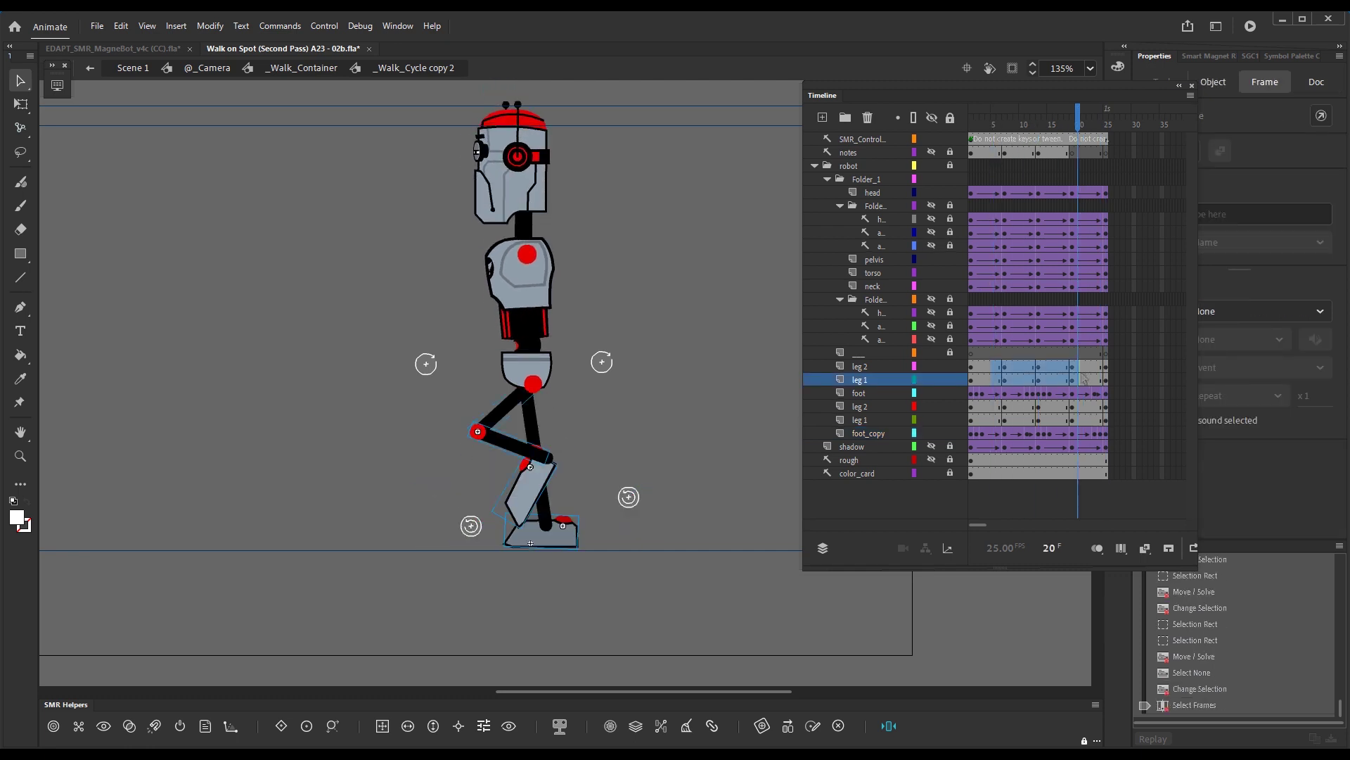
pyautogui.press('4')
pyautogui.moveTo(993, 406); pyautogui.dragTo(1078, 420)
pyautogui.press('4')
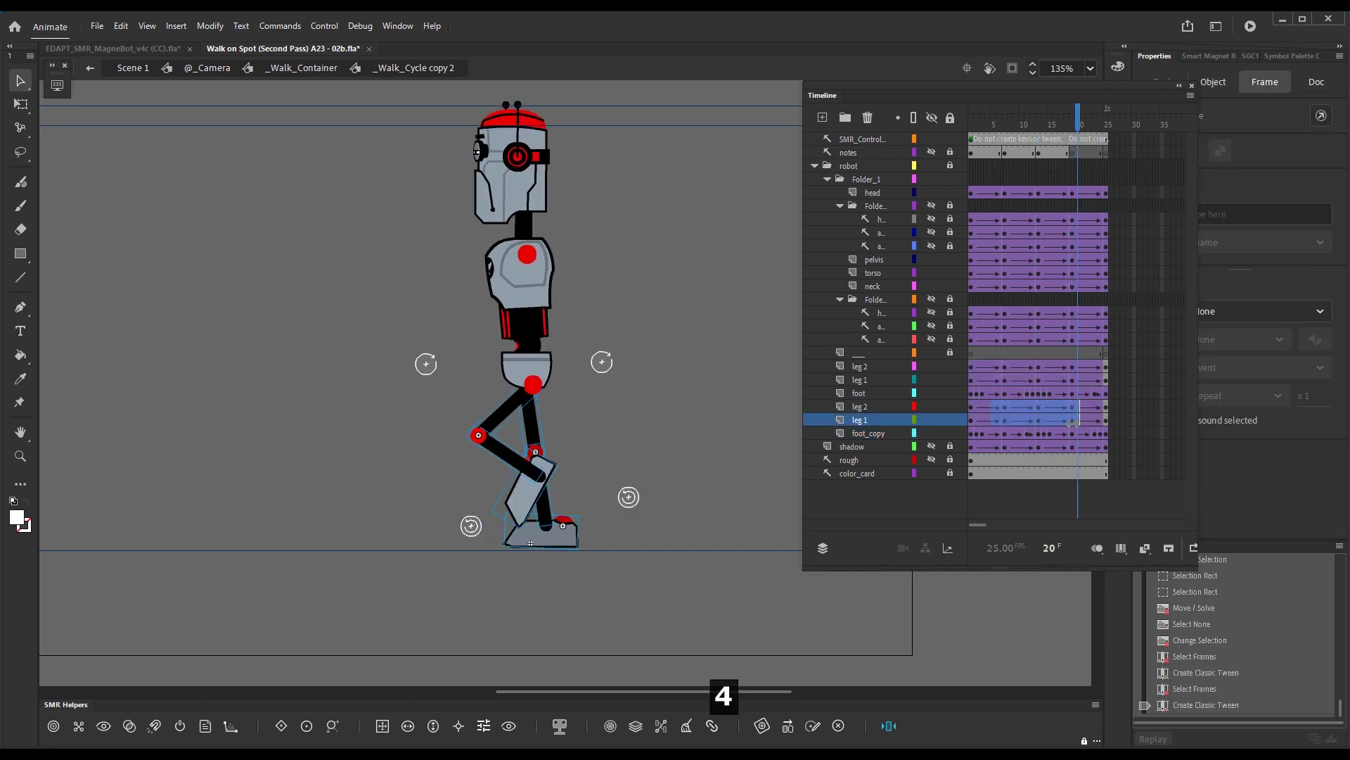
# Step: Move the foot and foot_copy layers above their respective leg 2 and leg 1 layers
pyautogui.click(841, 391)
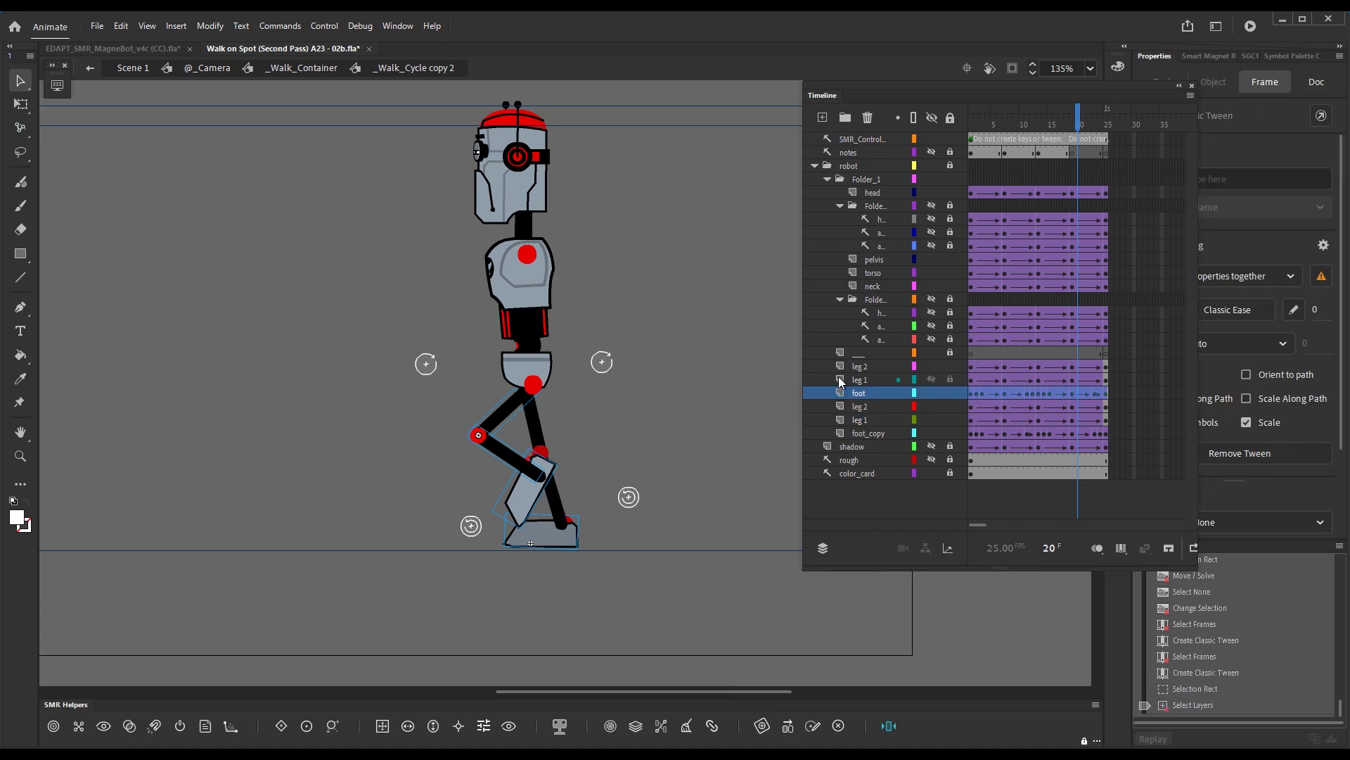
pyautogui.moveTo(842, 391); pyautogui.dragTo(840, 368)
pyautogui.moveTo(864, 436); pyautogui.dragTo(851, 408)
pyautogui.click(739, 348)
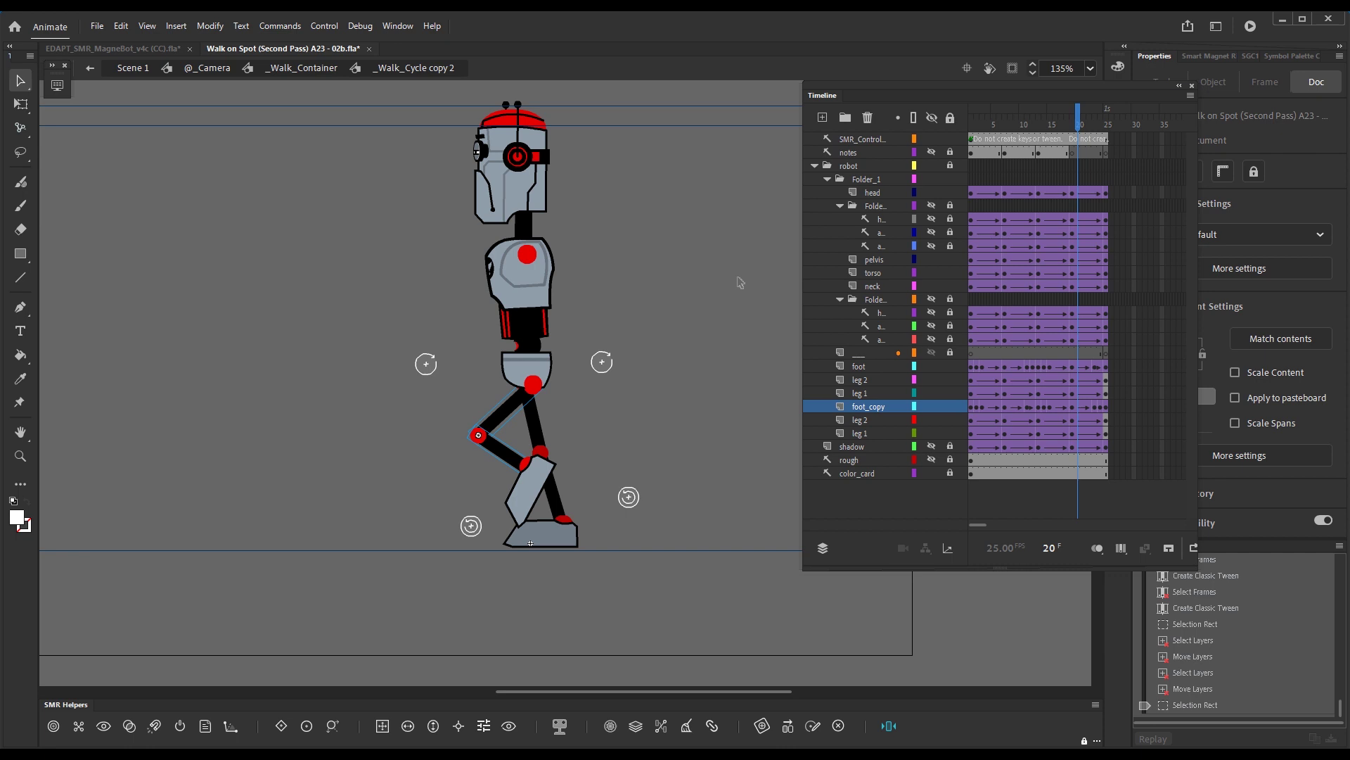
# Step: Test the movie to check the walk cycle with the legs added
pyautogui.hotkey('ctrl', 'Return')
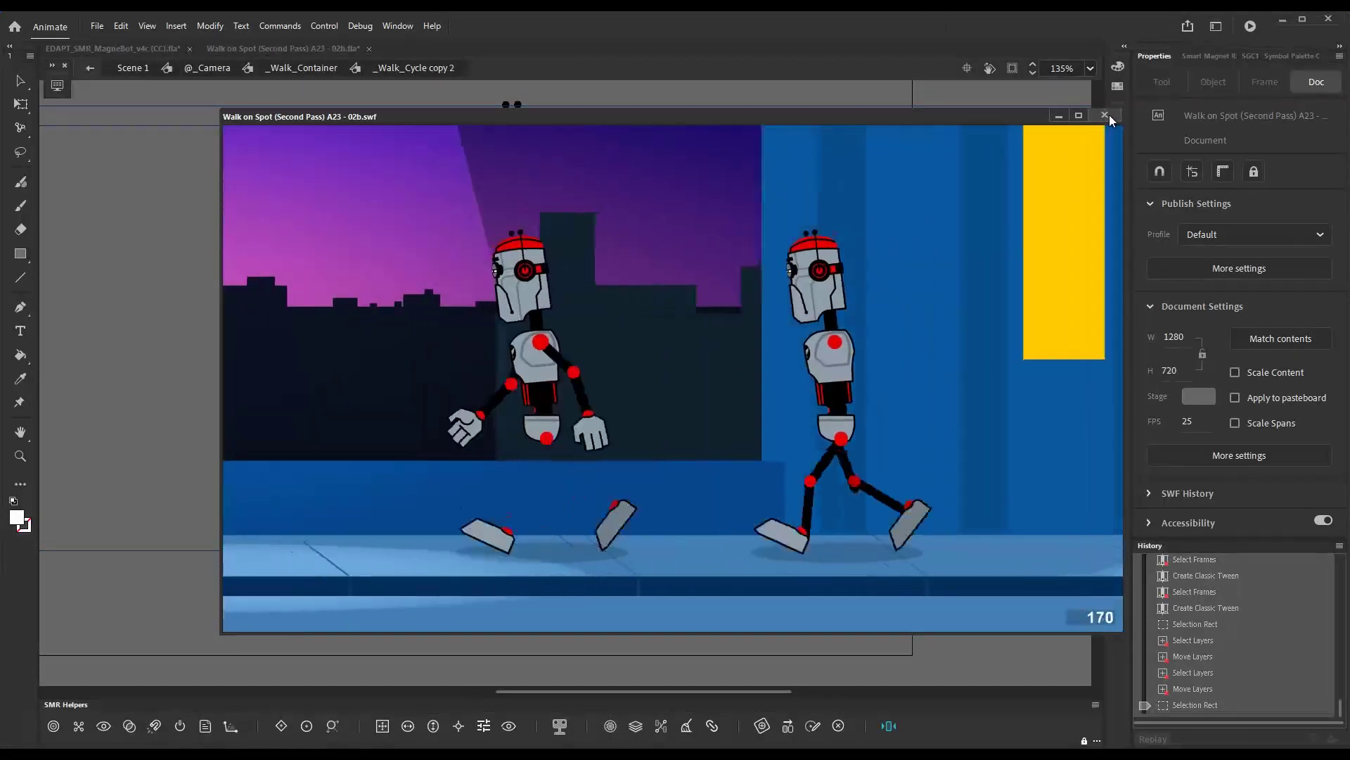
pyautogui.click(1106, 115)
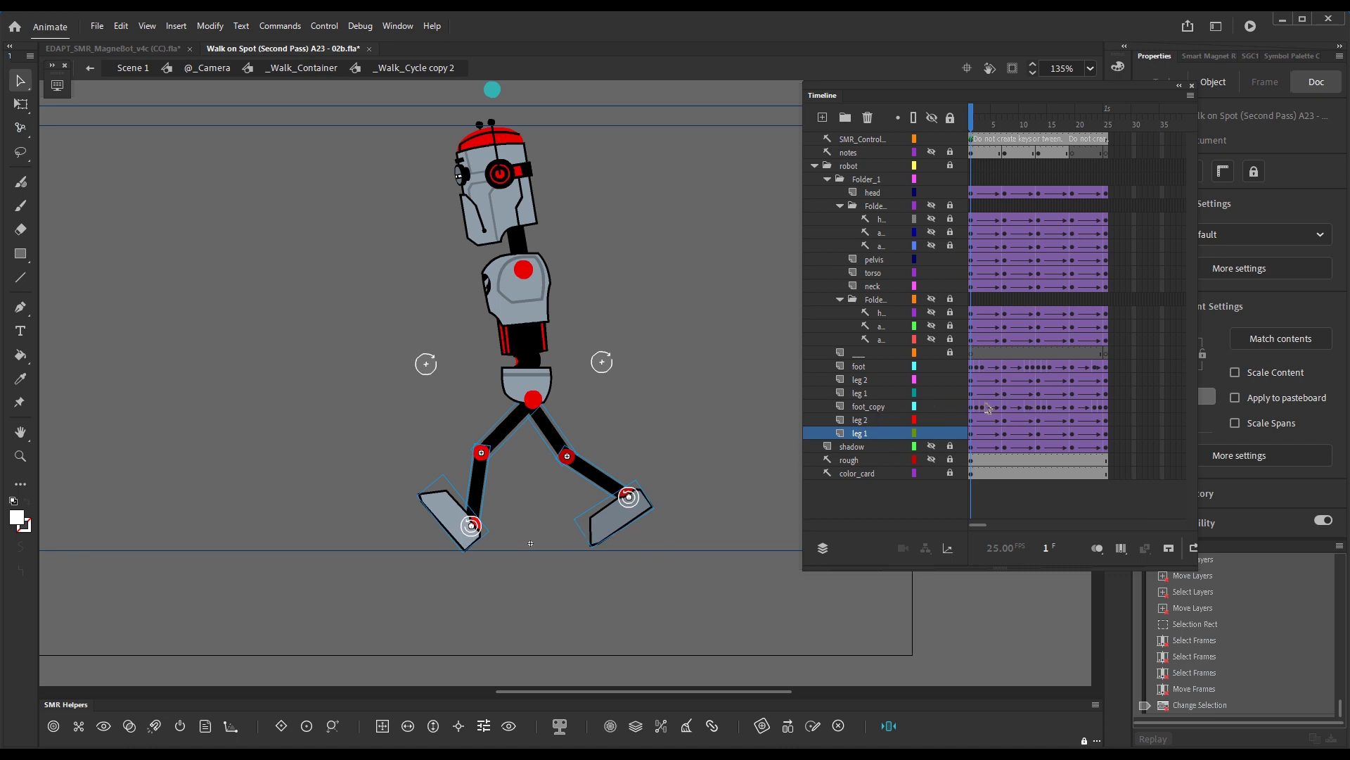
# Step: Hide the IK targets and clear the foot_copy leg from the loop, leaving only its last keyframes at frame 26
pyautogui.press('F1')
pyautogui.moveTo(977, 408); pyautogui.dragTo(1108, 430)
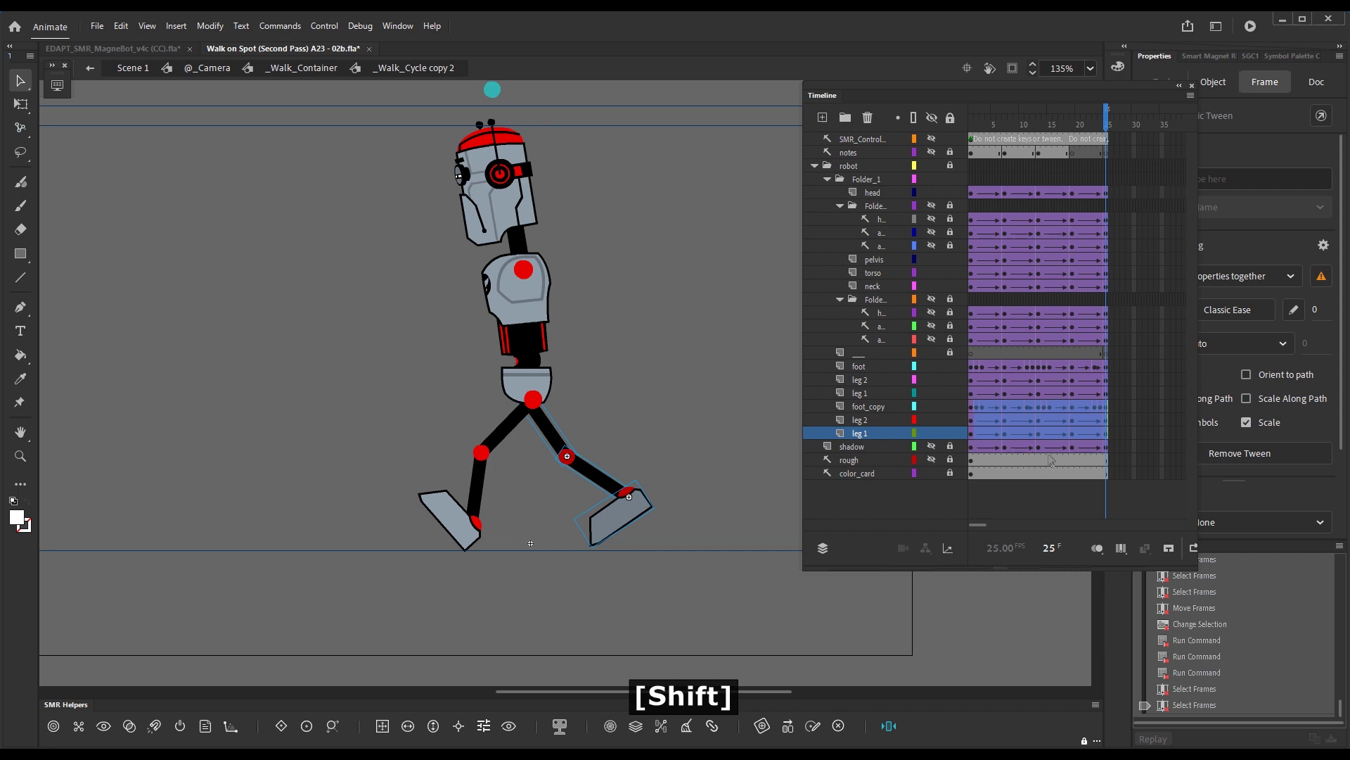
pyautogui.hotkey('shift', 'z')
pyautogui.moveTo(973, 435); pyautogui.dragTo(1115, 442)
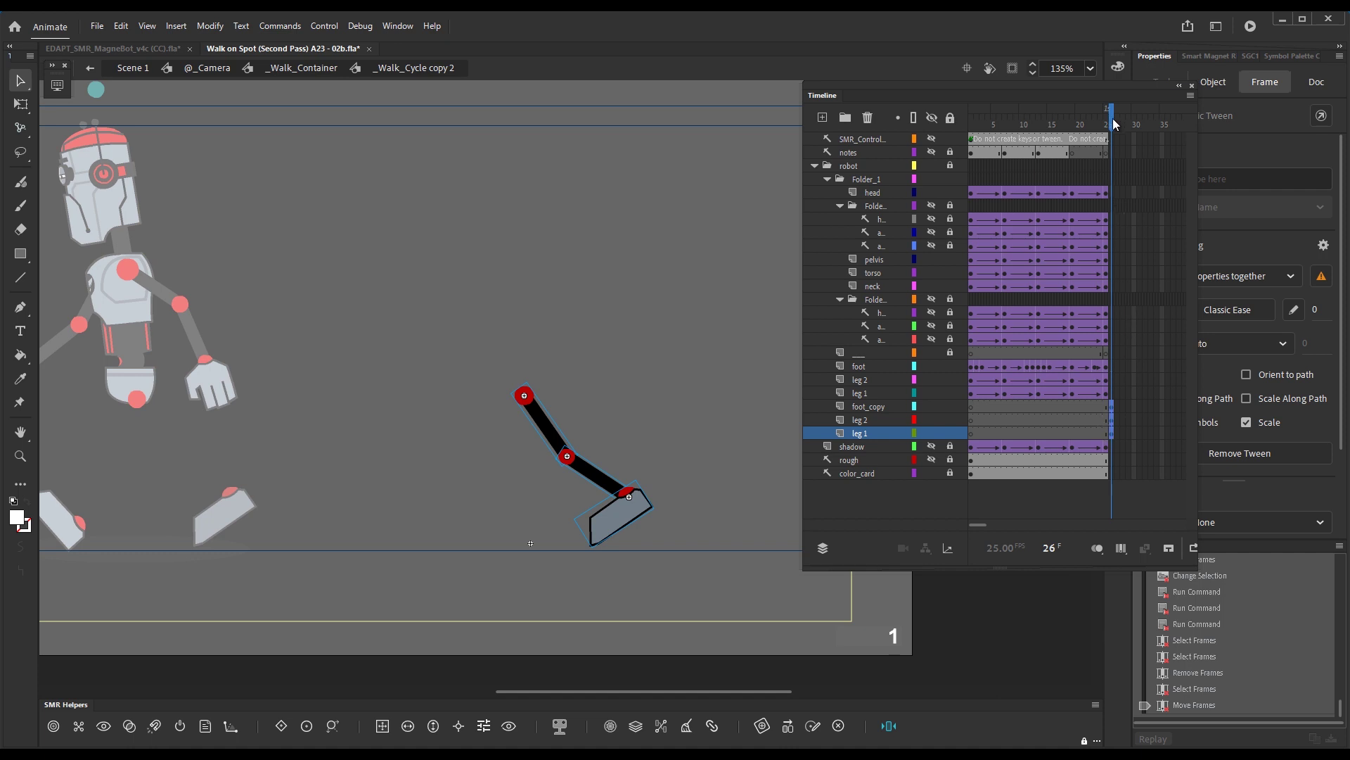
pyautogui.click(967, 140)
pyautogui.moveTo(970, 144)
pyautogui.mouseDown()
pyautogui.moveTo(996, 144)
pyautogui.moveTo(963, 145)
pyautogui.mouseUp()
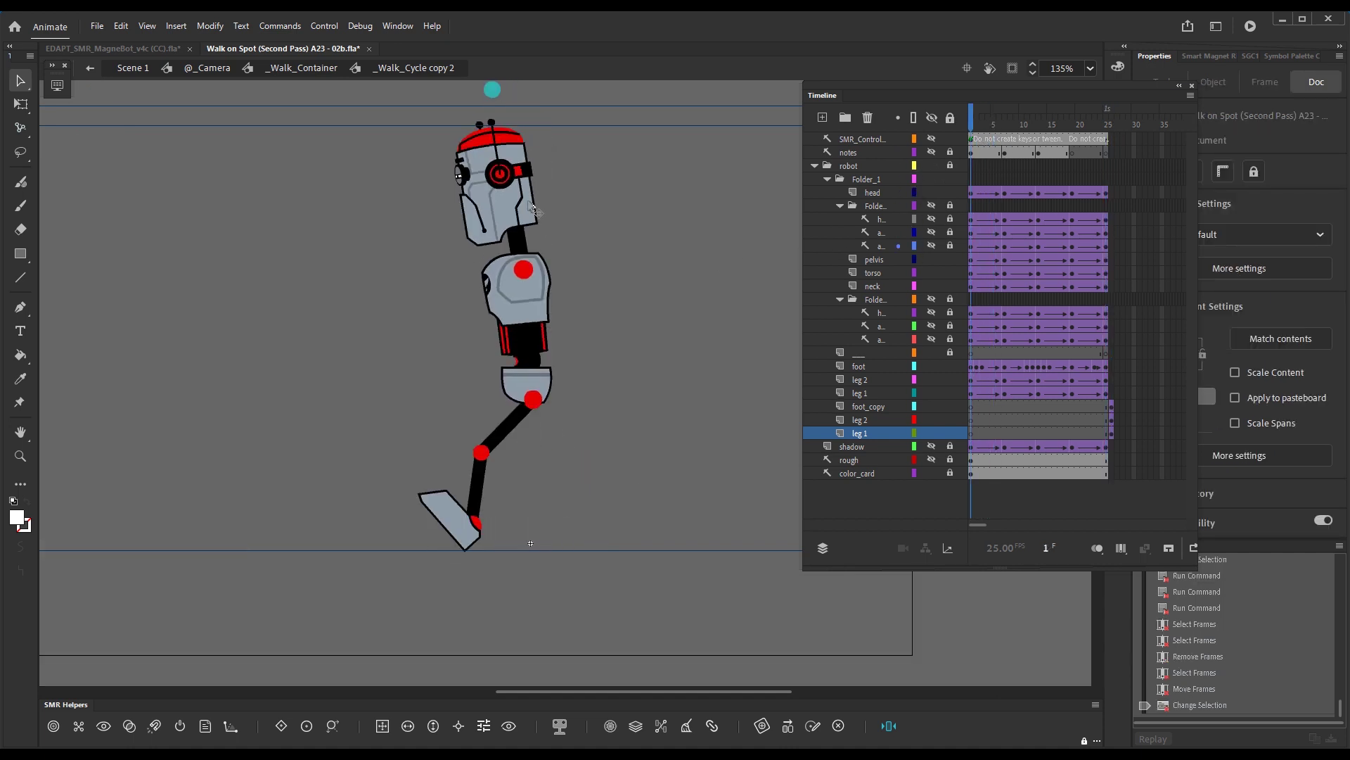
# Step: Return to _Walk_Container and copy the Layer_2 walk cycle frames onto a new layer above it
pyautogui.click(303, 67)
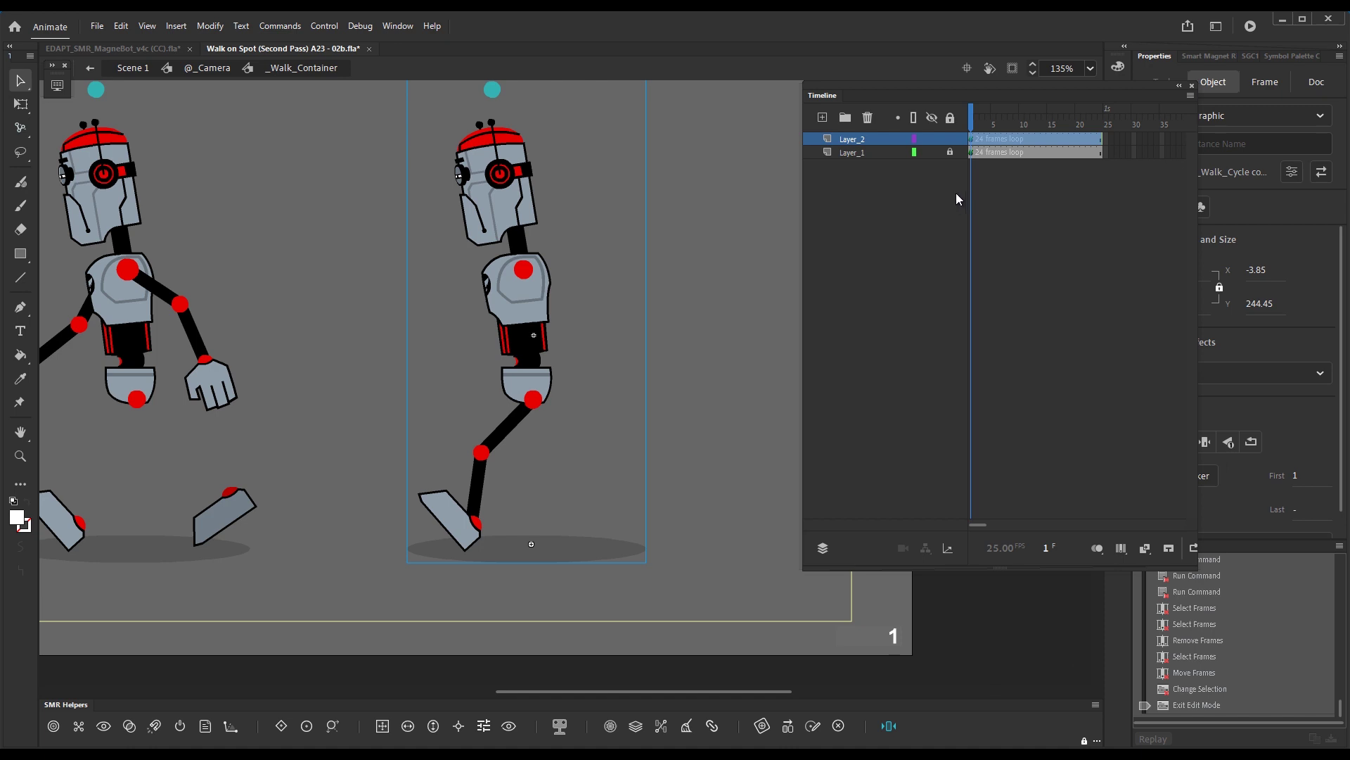
pyautogui.click(822, 117)
pyautogui.moveTo(976, 153); pyautogui.dragTo(974, 140)
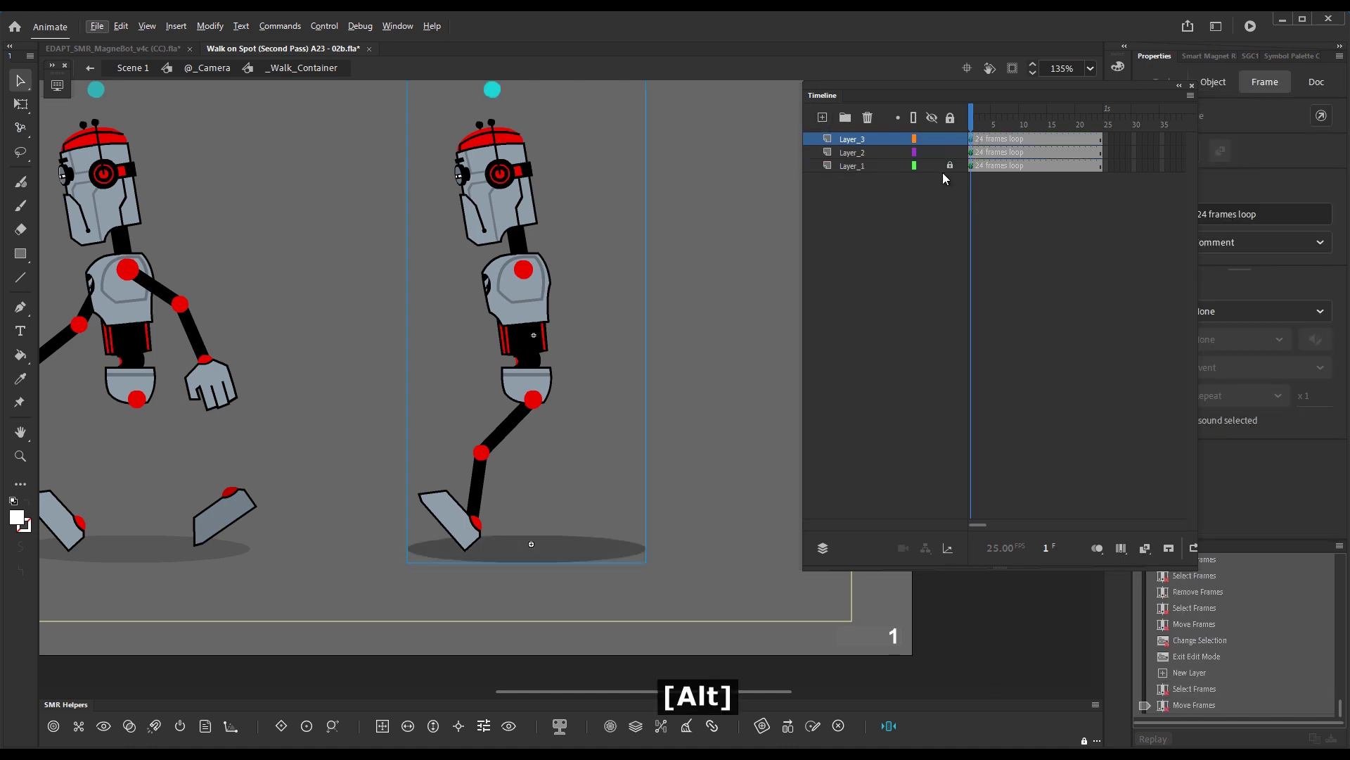
# Step: Add a layer above Layer_2 and draw a white rectangle on it covering the robot's leg area and shadow
pyautogui.click(872, 153)
pyautogui.click(822, 118)
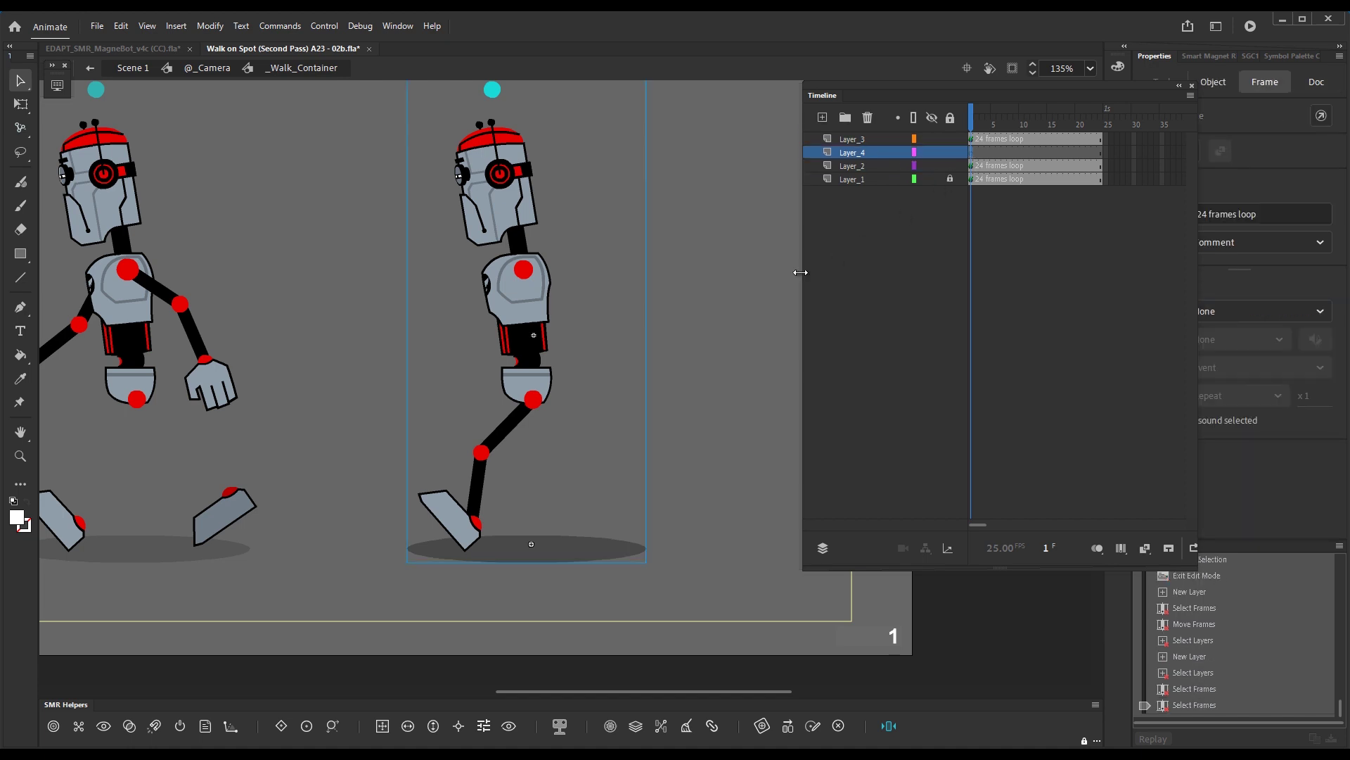
pyautogui.press('r')
pyautogui.moveTo(387, 572); pyautogui.dragTo(532, 498)
pyautogui.moveTo(608, 434); pyautogui.dragTo(667, 386)
pyautogui.press('v')
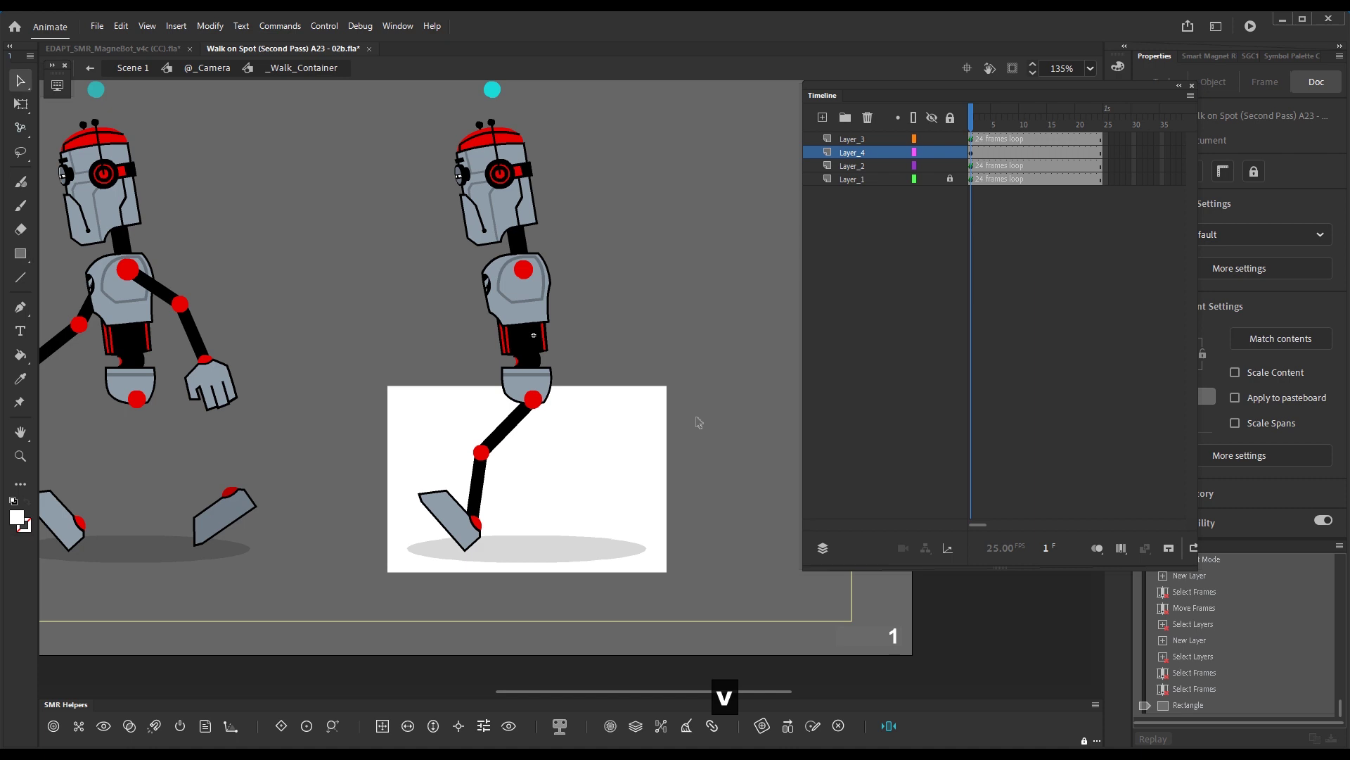
# Step: Turn Layer_4 into a mask for Layer_2 and lock Layer_3
pyautogui.rightClick(860, 153)
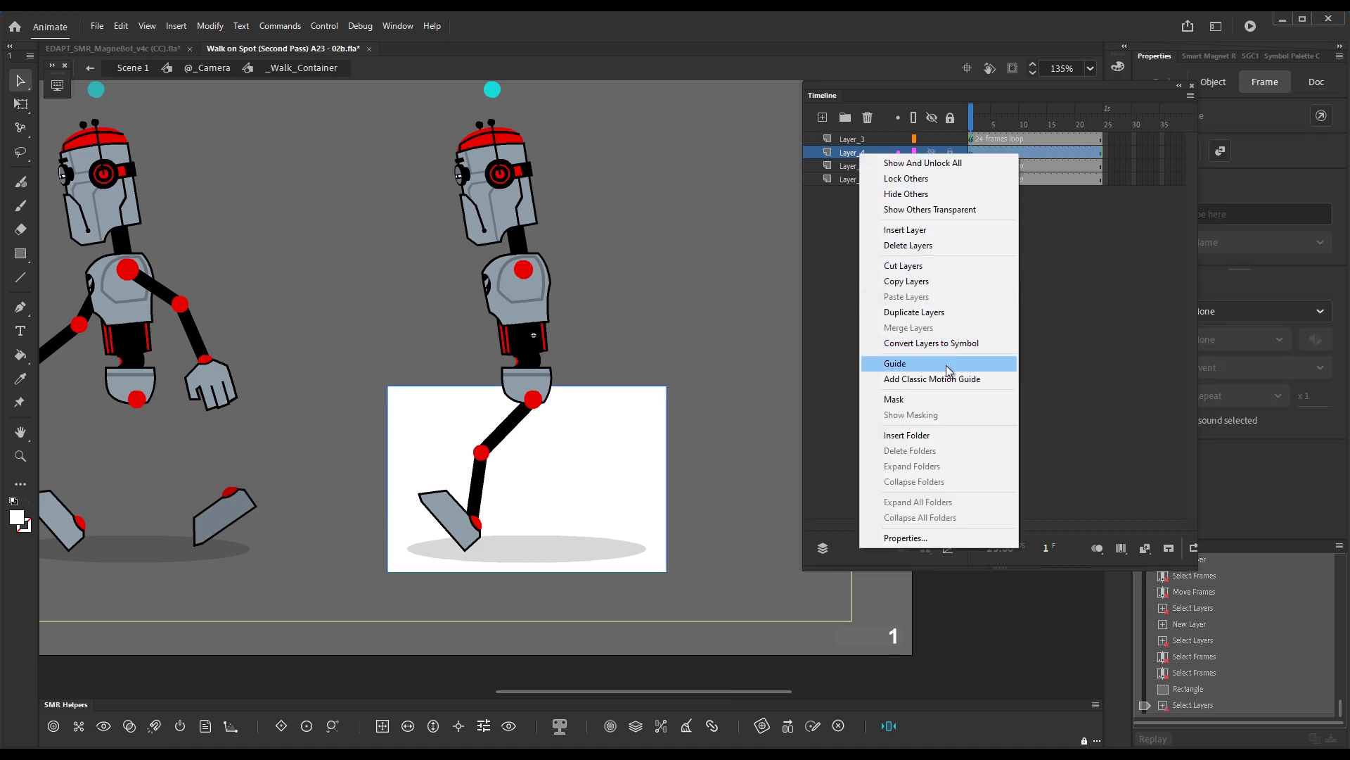
pyautogui.click(935, 399)
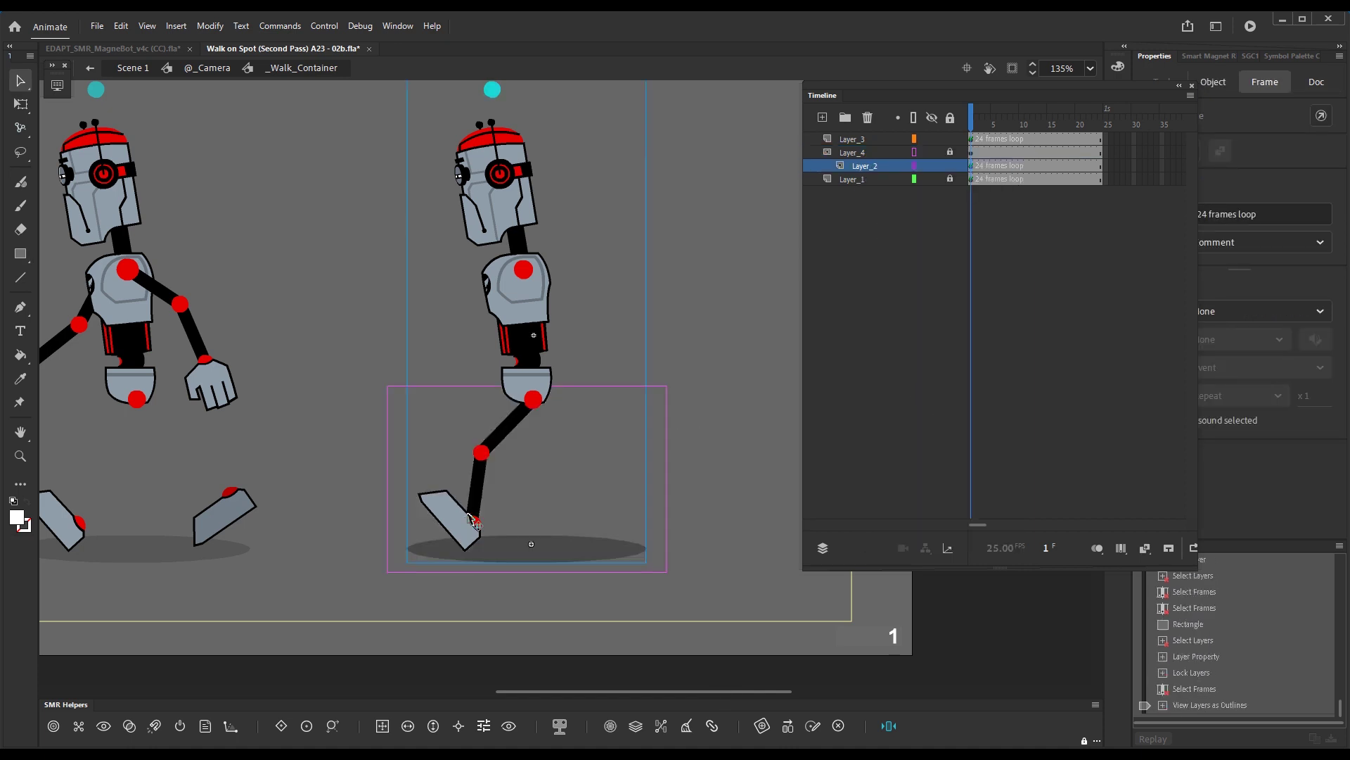
pyautogui.click(950, 139)
# Step: Offset the Layer_2 walk cycle to X -12.9, Y 237.85 and set its brightness to -20%
pyautogui.moveTo(472, 524); pyautogui.dragTo(469, 524)
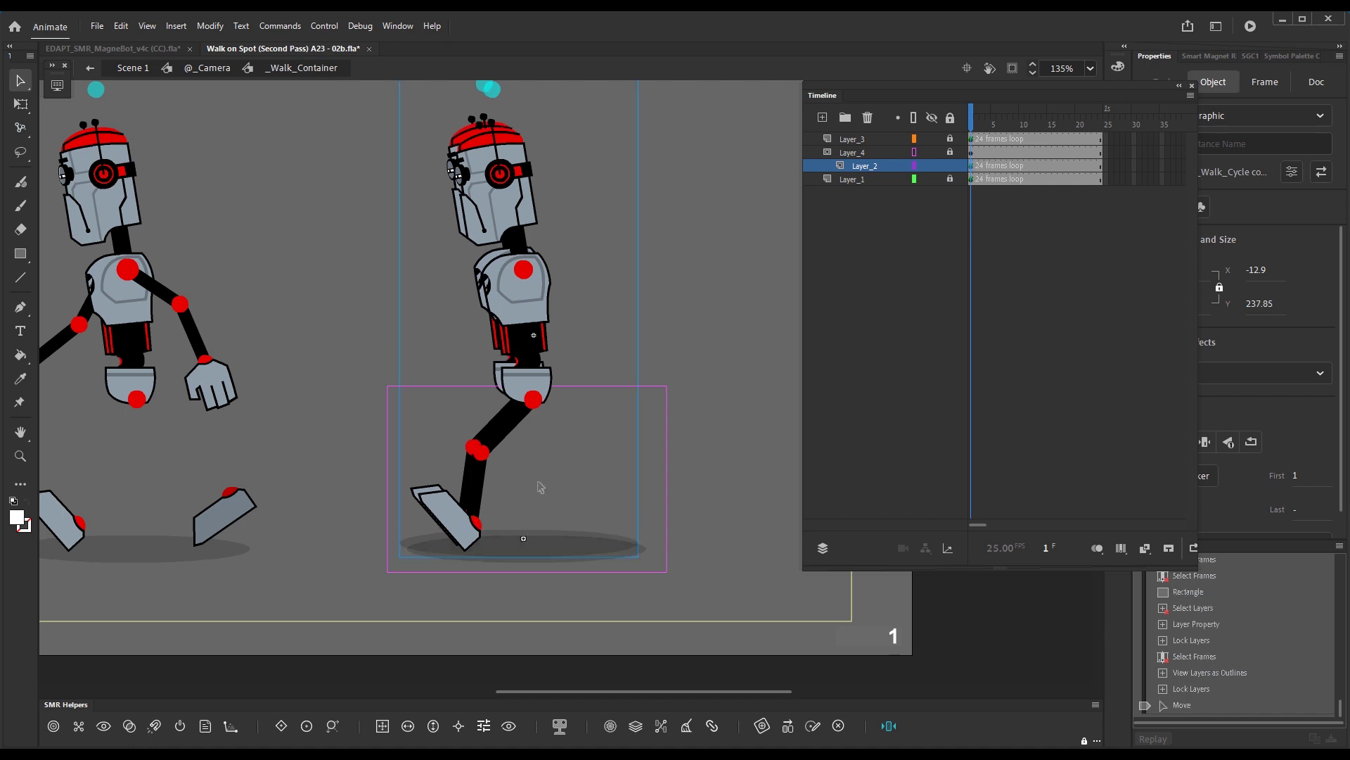
pyautogui.click(1241, 369)
pyautogui.click(1227, 417)
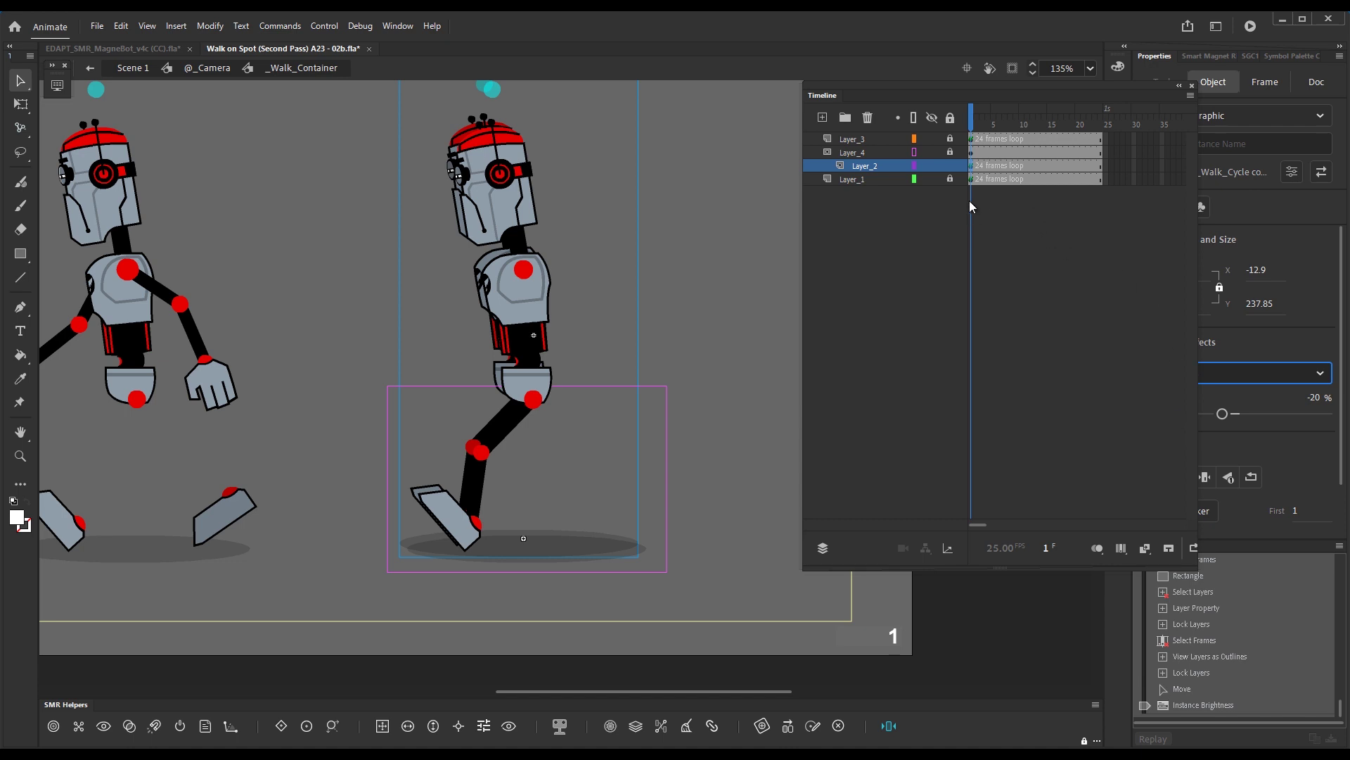
# Step: Split the Layer_2 loop by inserting a keyframe at frame 13
pyautogui.click(1042, 128)
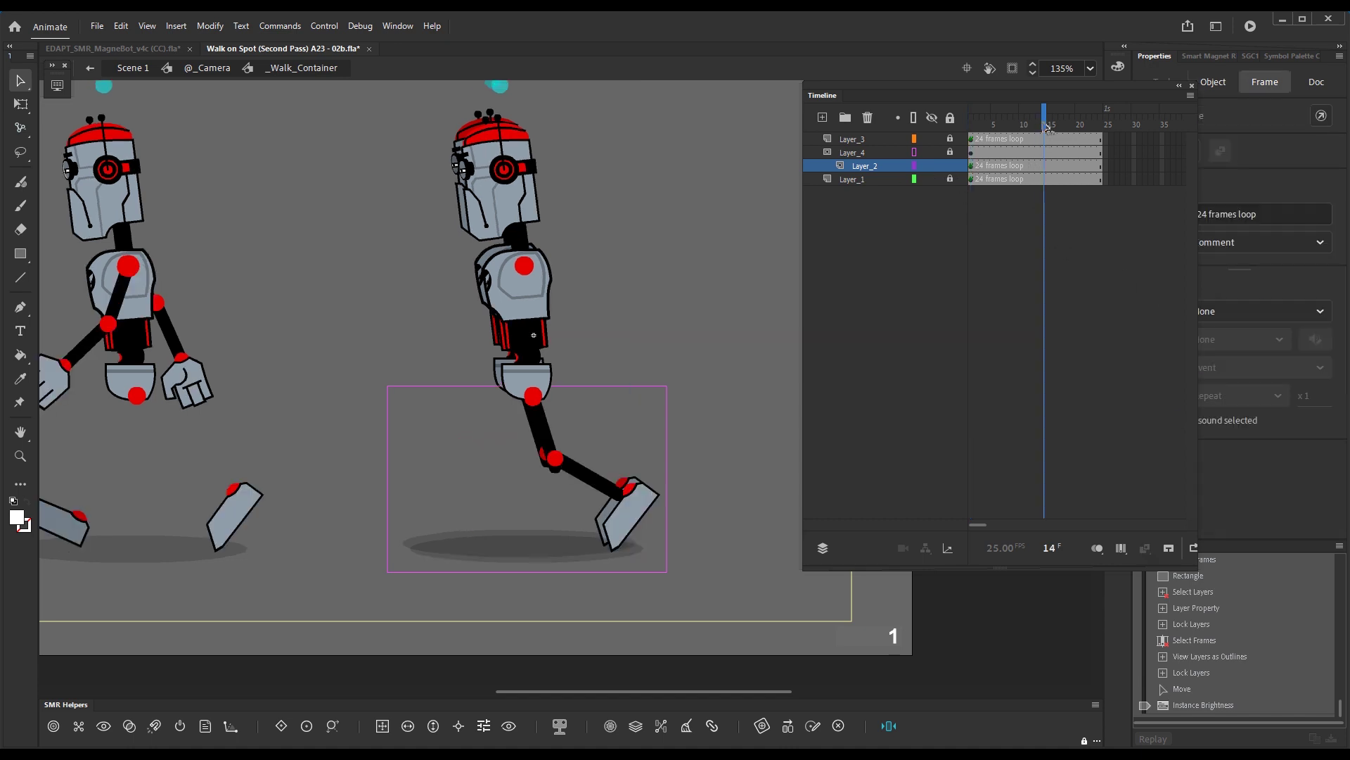
pyautogui.click(1034, 168)
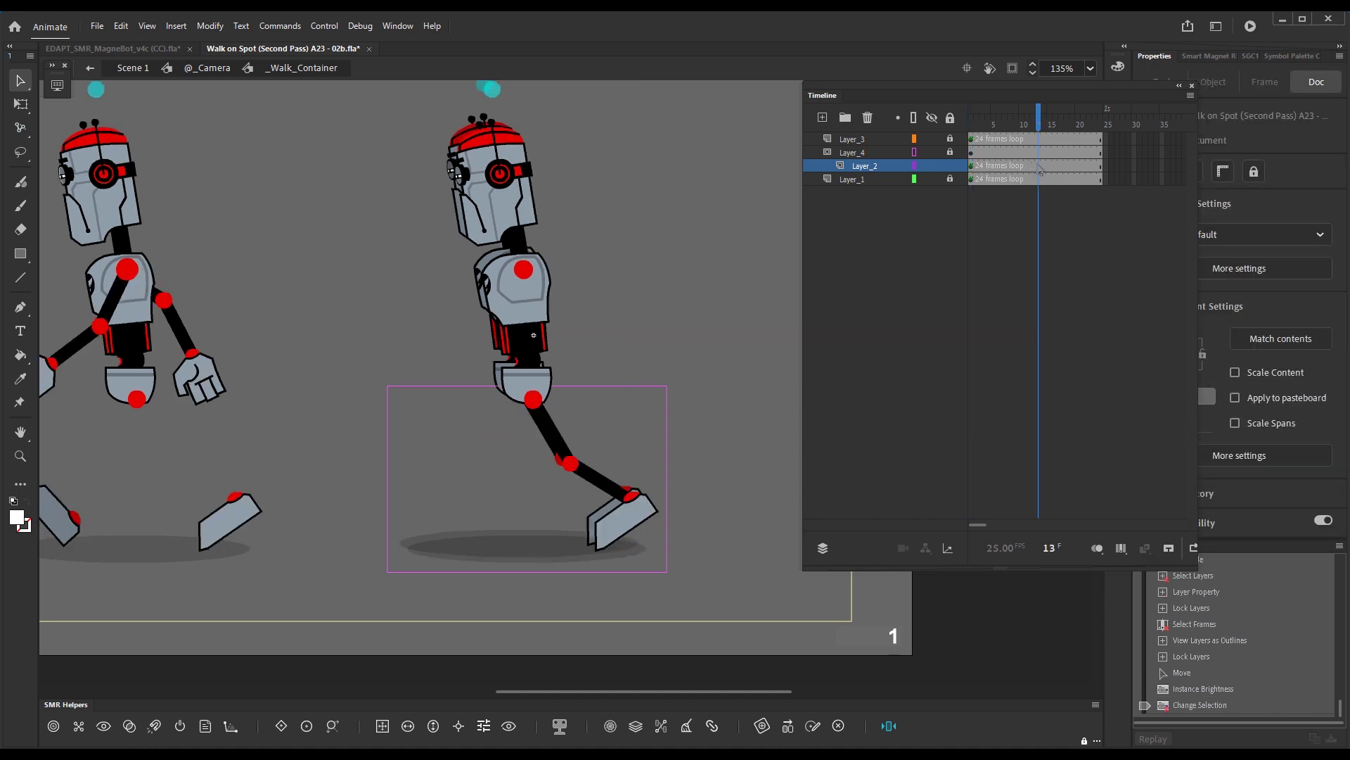
pyautogui.click(1041, 167)
pyautogui.press('x')
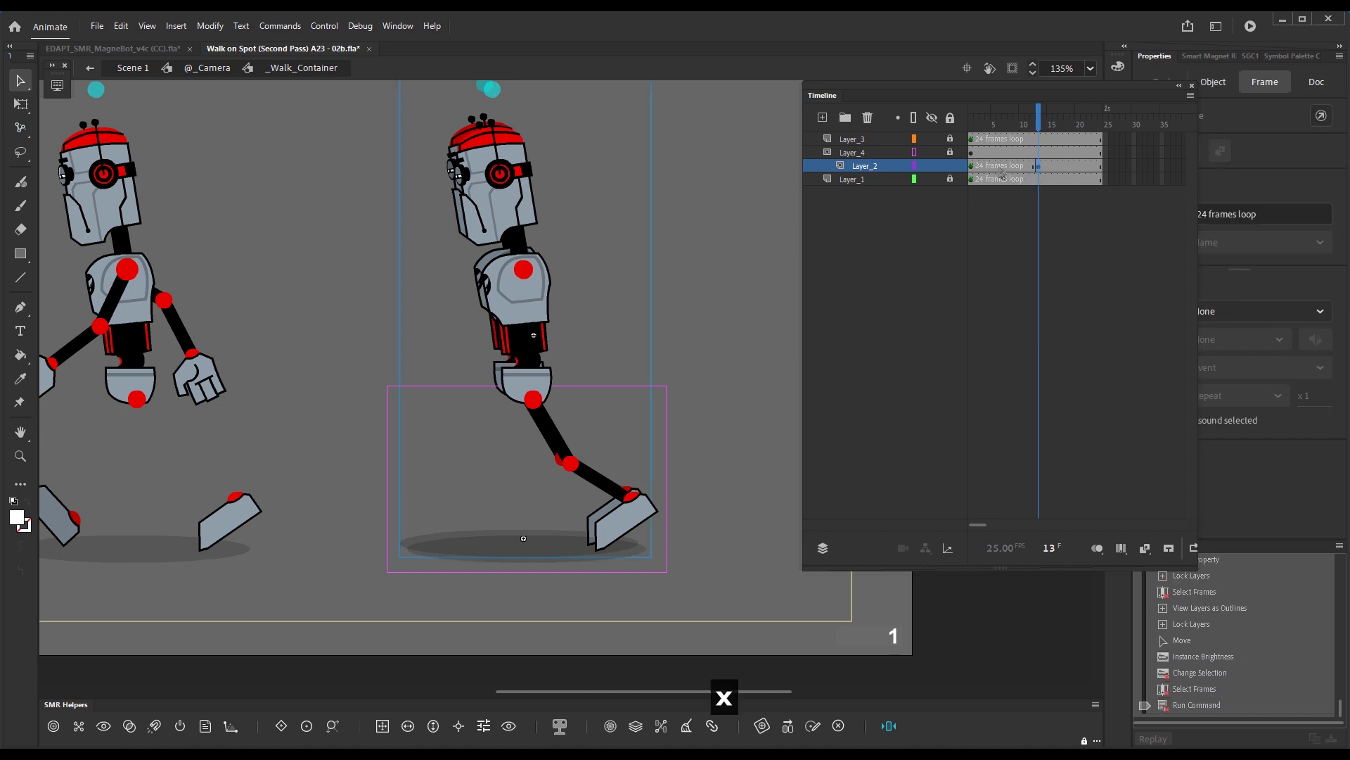
# Step: Swap the halves of the Layer_2 loop by moving frames 1 to 12 behind frame 24 and removing the emptied frames
pyautogui.moveTo(972, 167); pyautogui.dragTo(1135, 169)
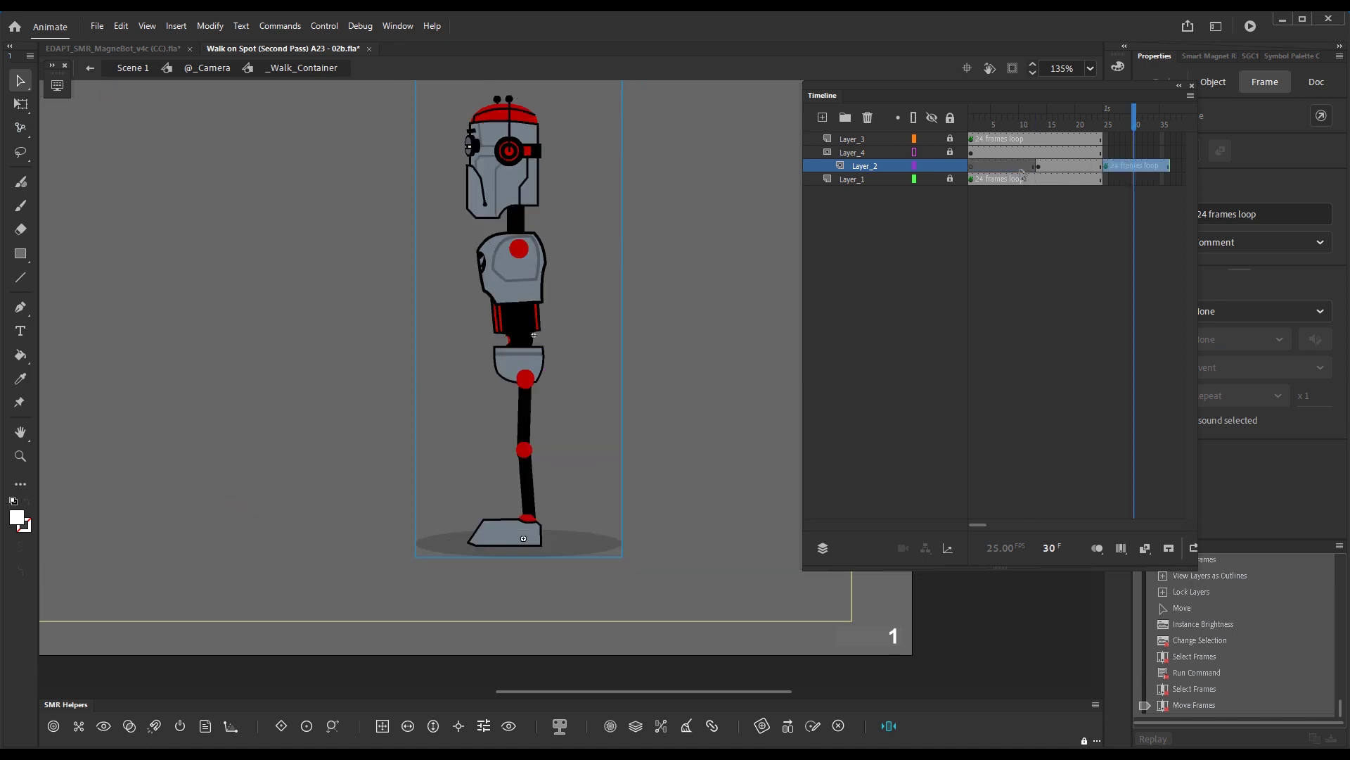
pyautogui.moveTo(1034, 169); pyautogui.dragTo(1089, 134)
pyautogui.hotkey('shift', 'z')
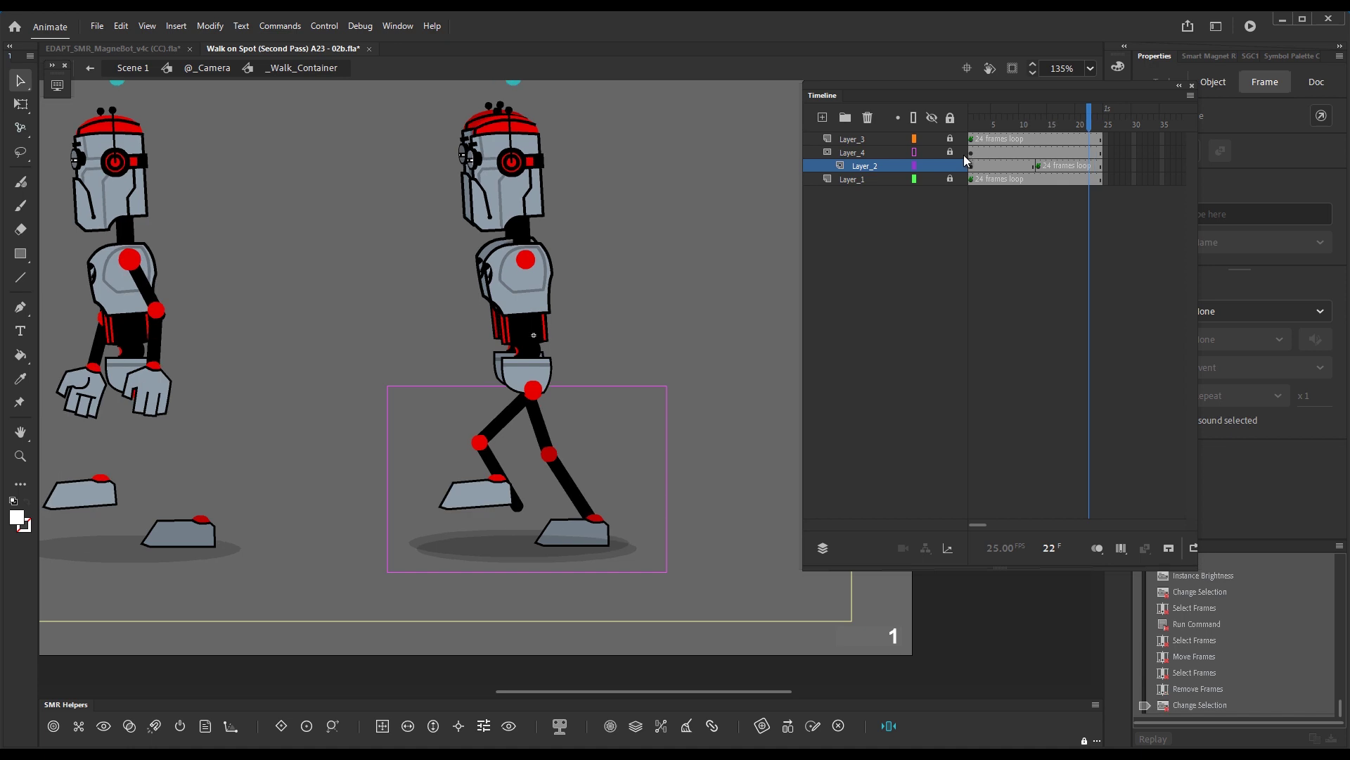
# Step: Lock all layers except Layer_3, play the loop and test the movie to preview the masked second leg
pyautogui.keyDown('alt'); pyautogui.click(950, 139); pyautogui.keyUp('alt')
pyautogui.press('Return')
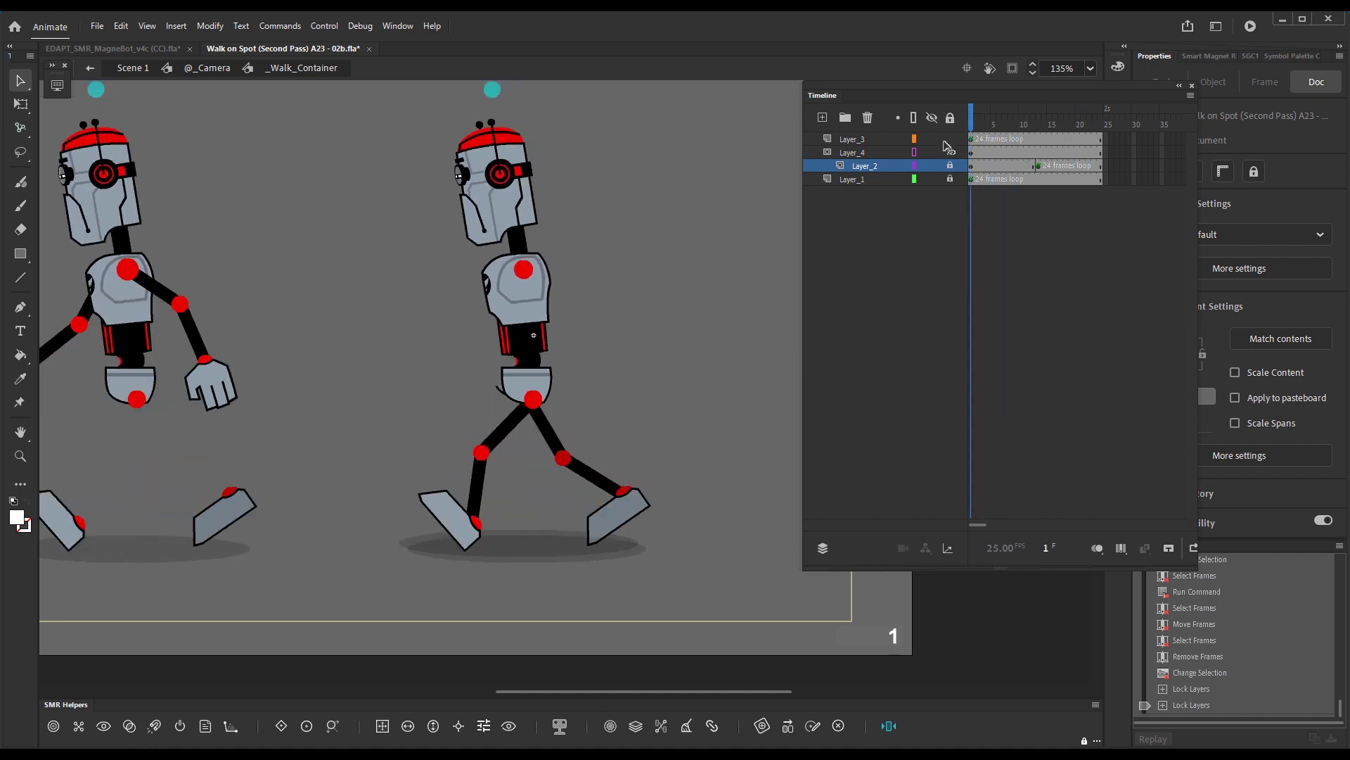
pyautogui.press('Return')
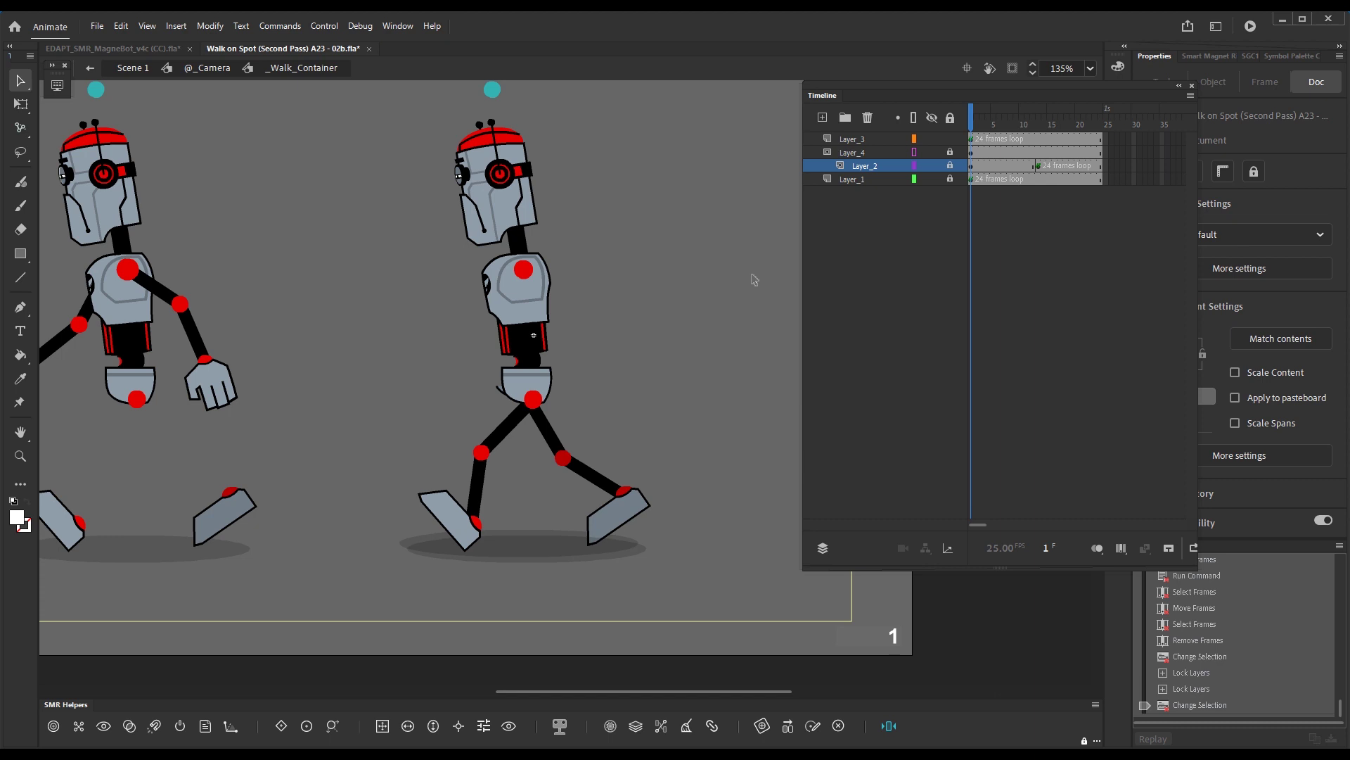
pyautogui.hotkey('ctrl', 'Return')
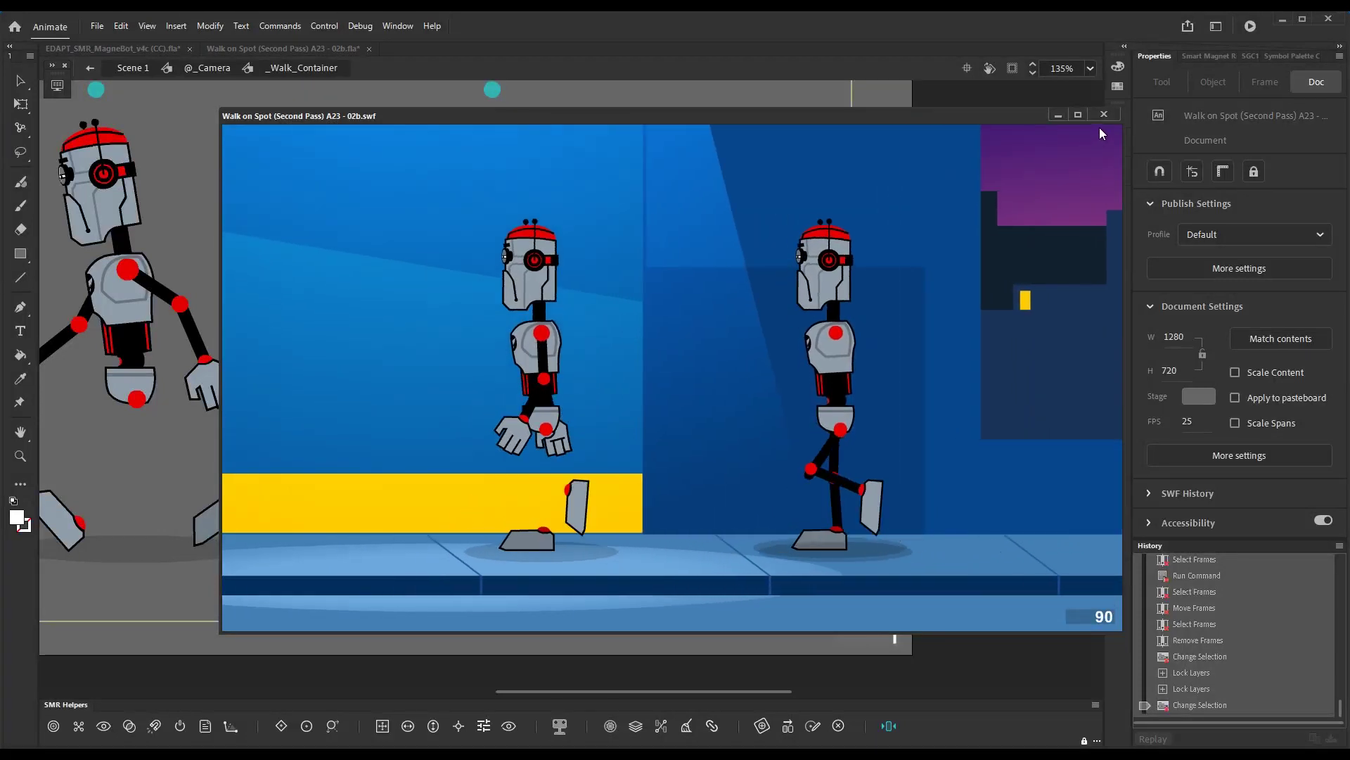
pyautogui.click(1103, 114)
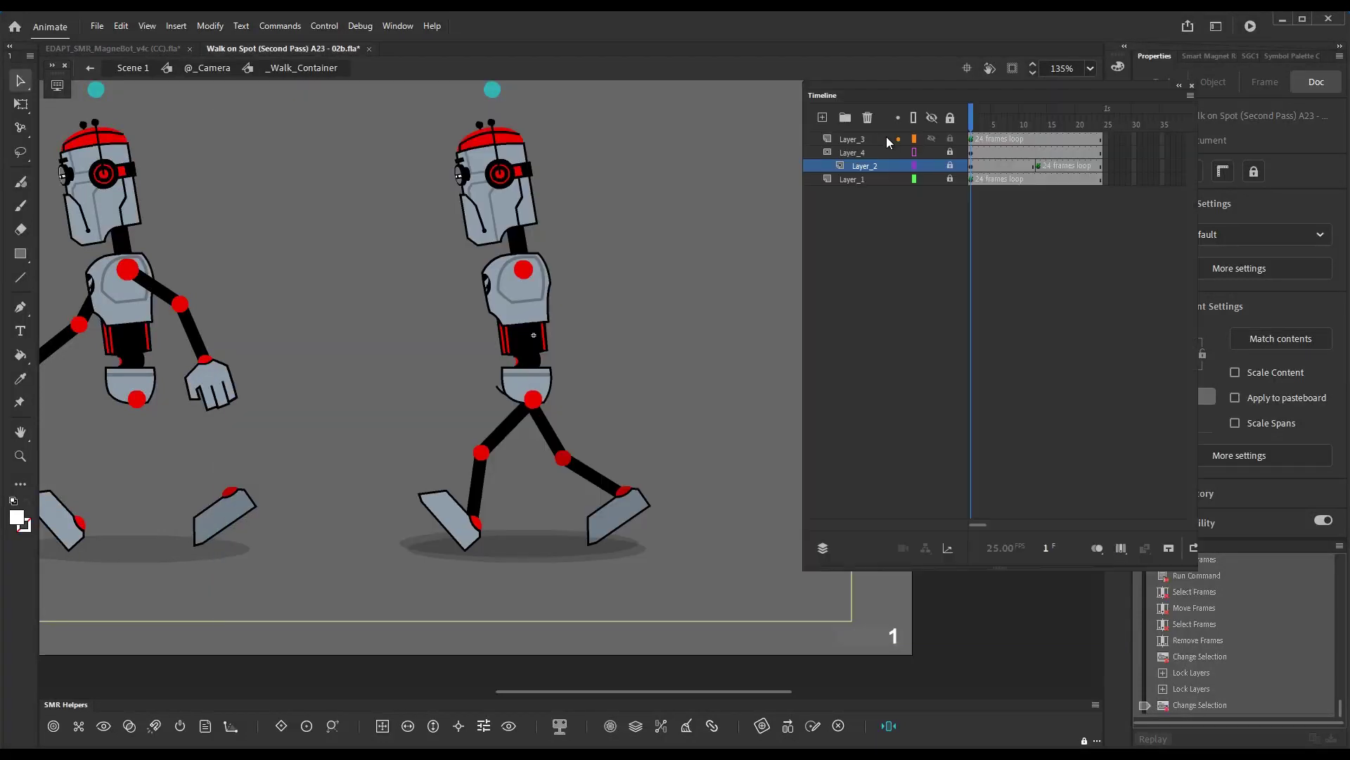
# Step: Open the Layer_3 walk cycle symbol and insert keyframes on its animated leg 1 and leg 2 layers at frame 3
pyautogui.click(975, 143)
pyautogui.press('F2')
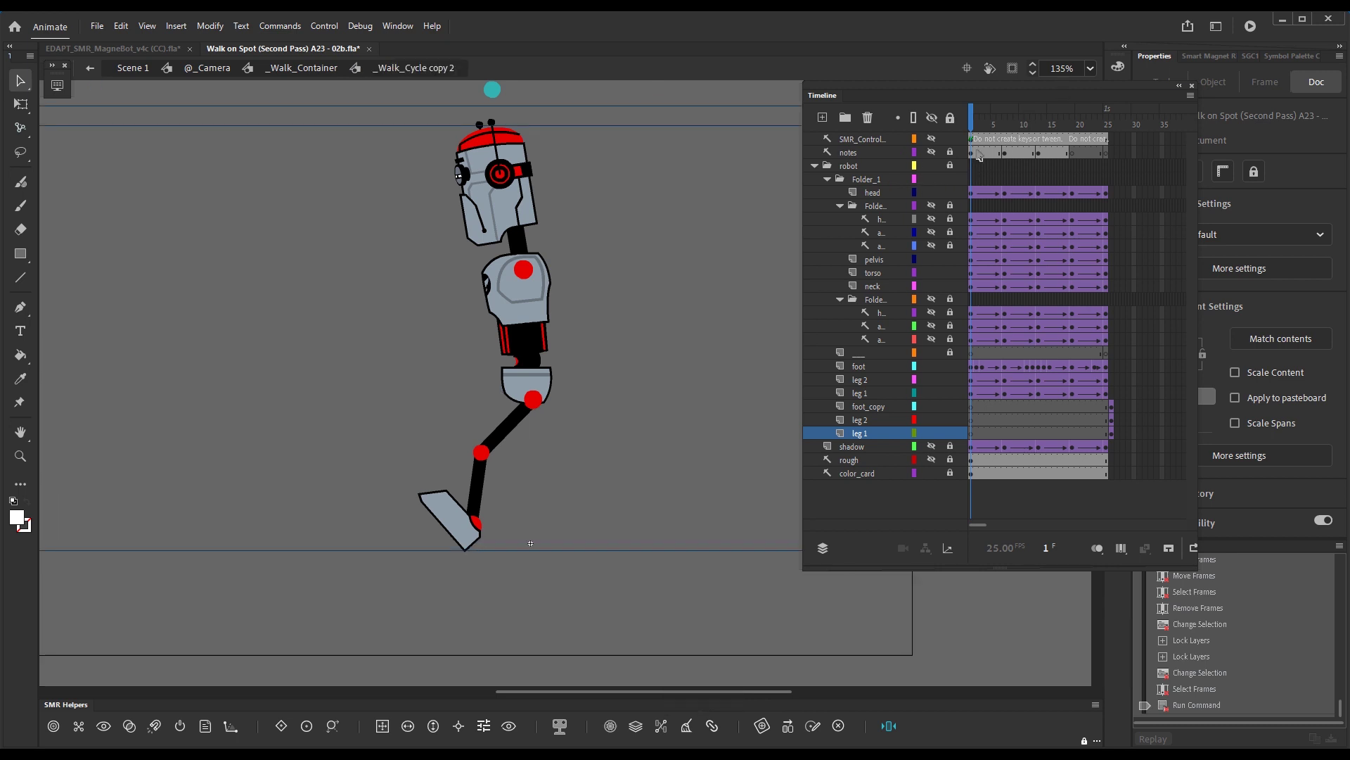
pyautogui.click(982, 127)
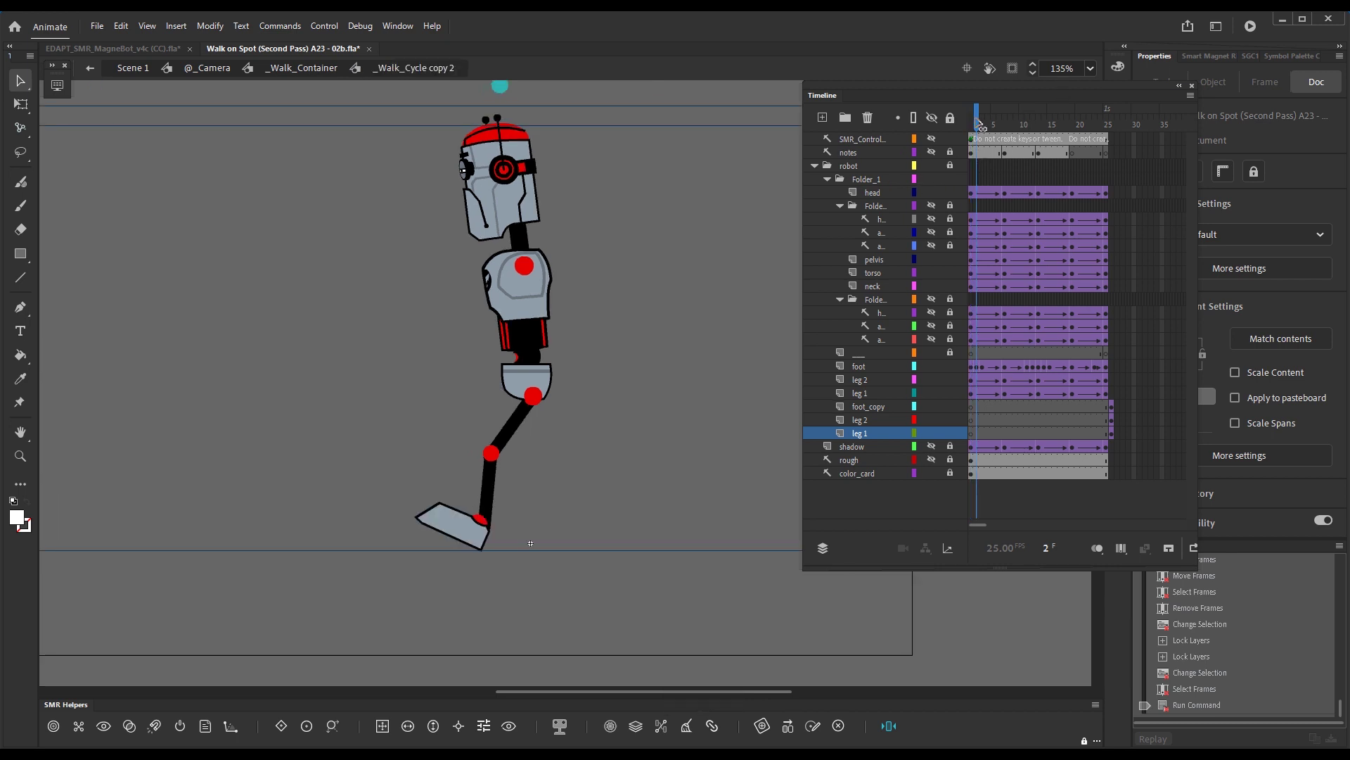
pyautogui.moveTo(983, 125); pyautogui.dragTo(988, 129)
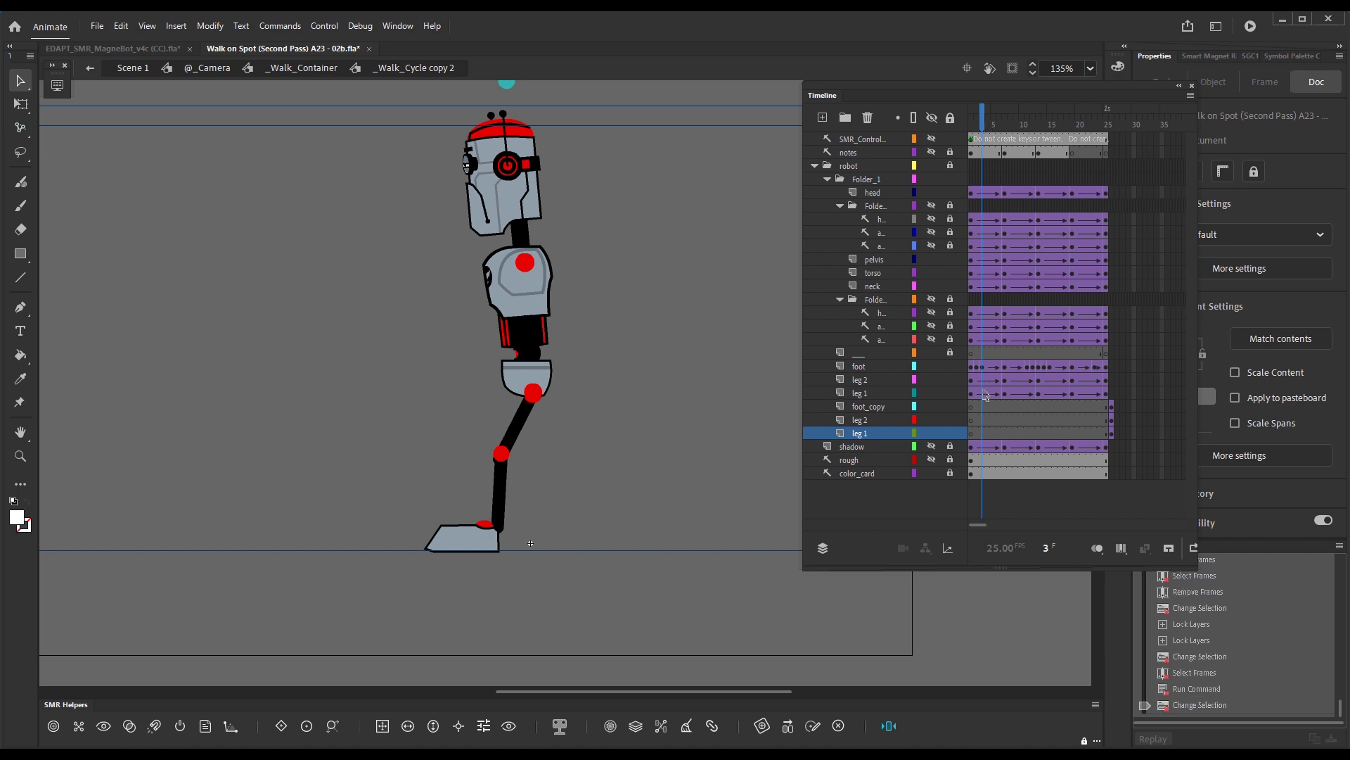
pyautogui.click(983, 394)
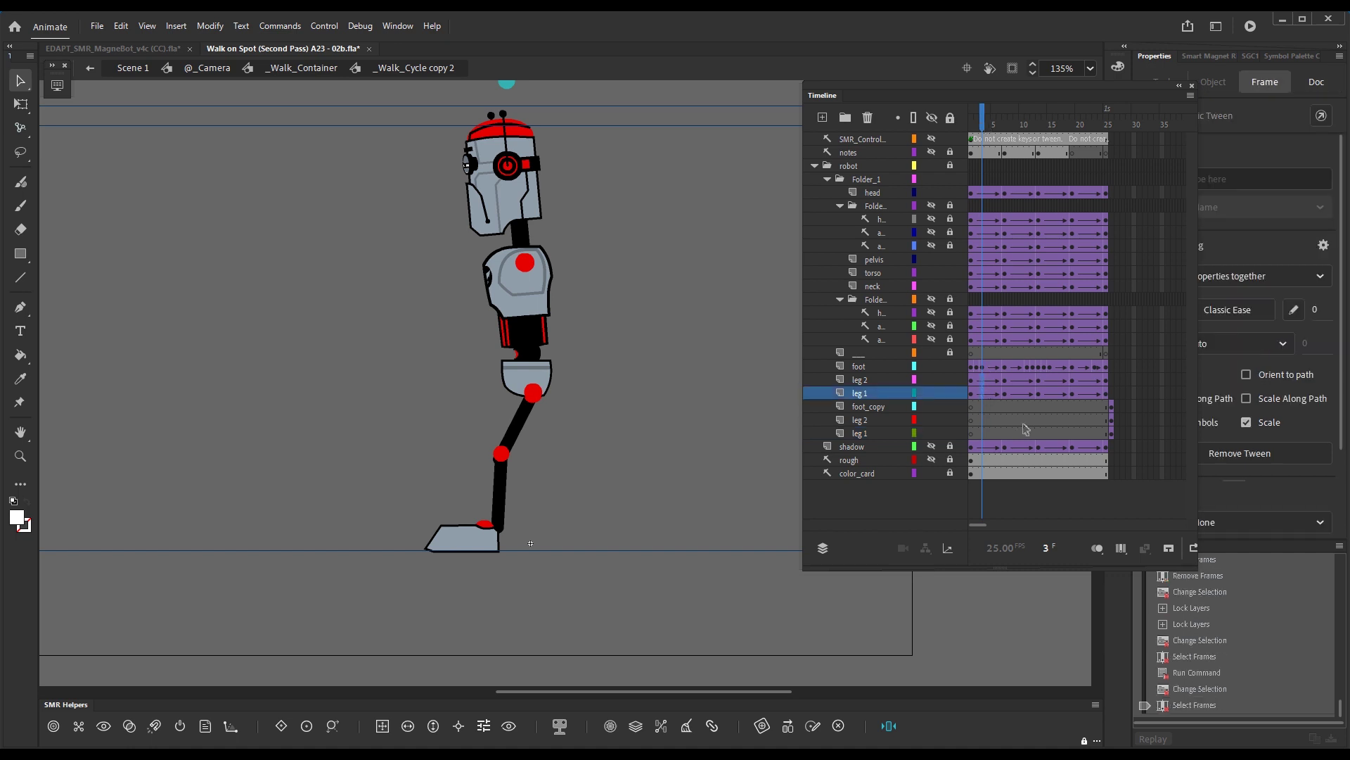
pyautogui.press('x')
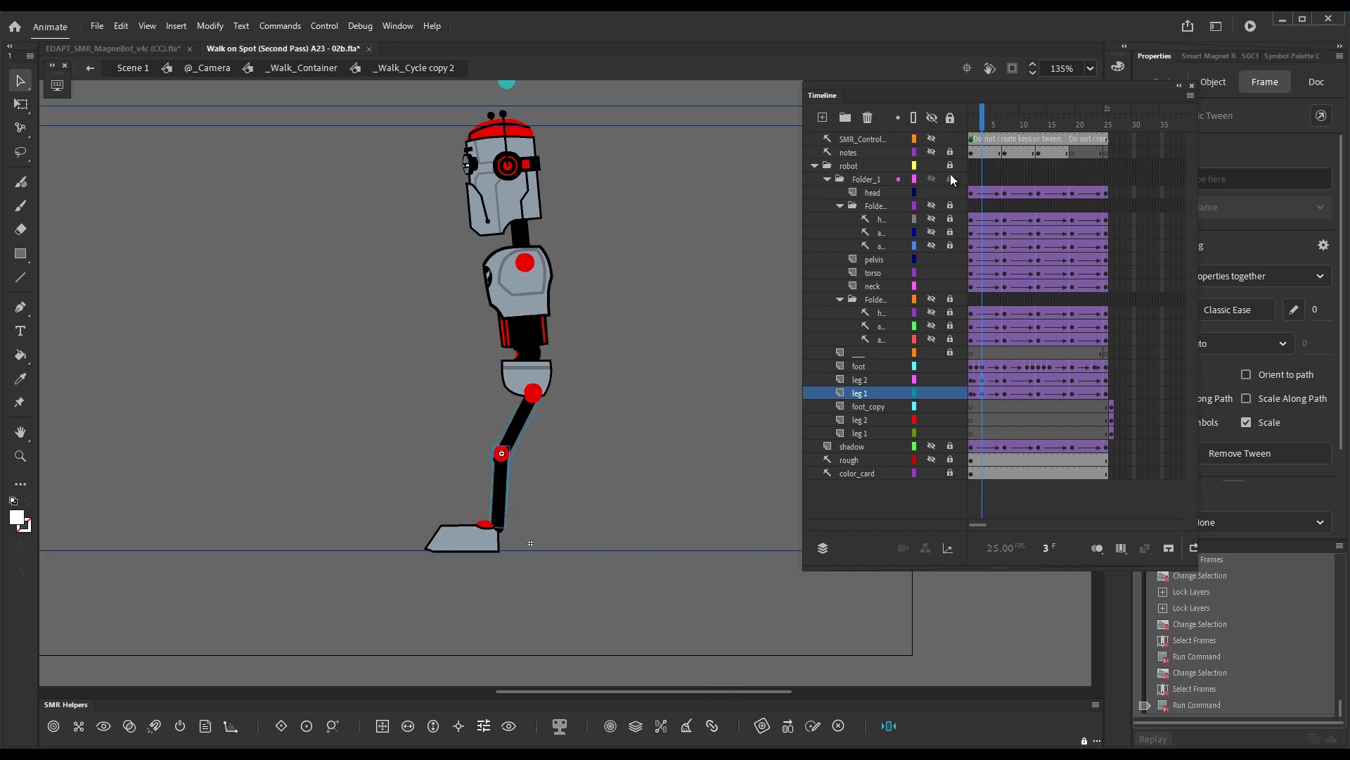
# Step: Solve the leg's IK to the foot at frame 3, displaying the rig effectors only while solving
pyautogui.press('F1')
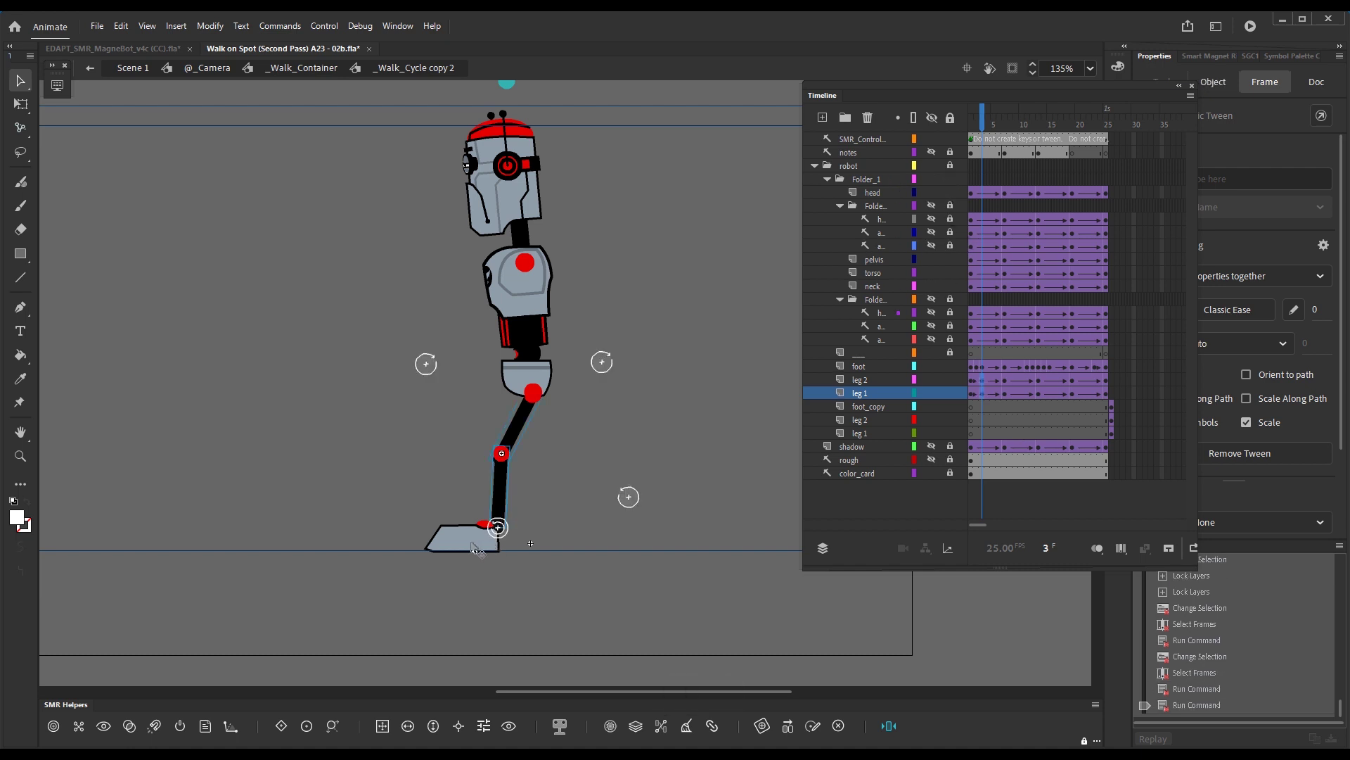
pyautogui.click(473, 547)
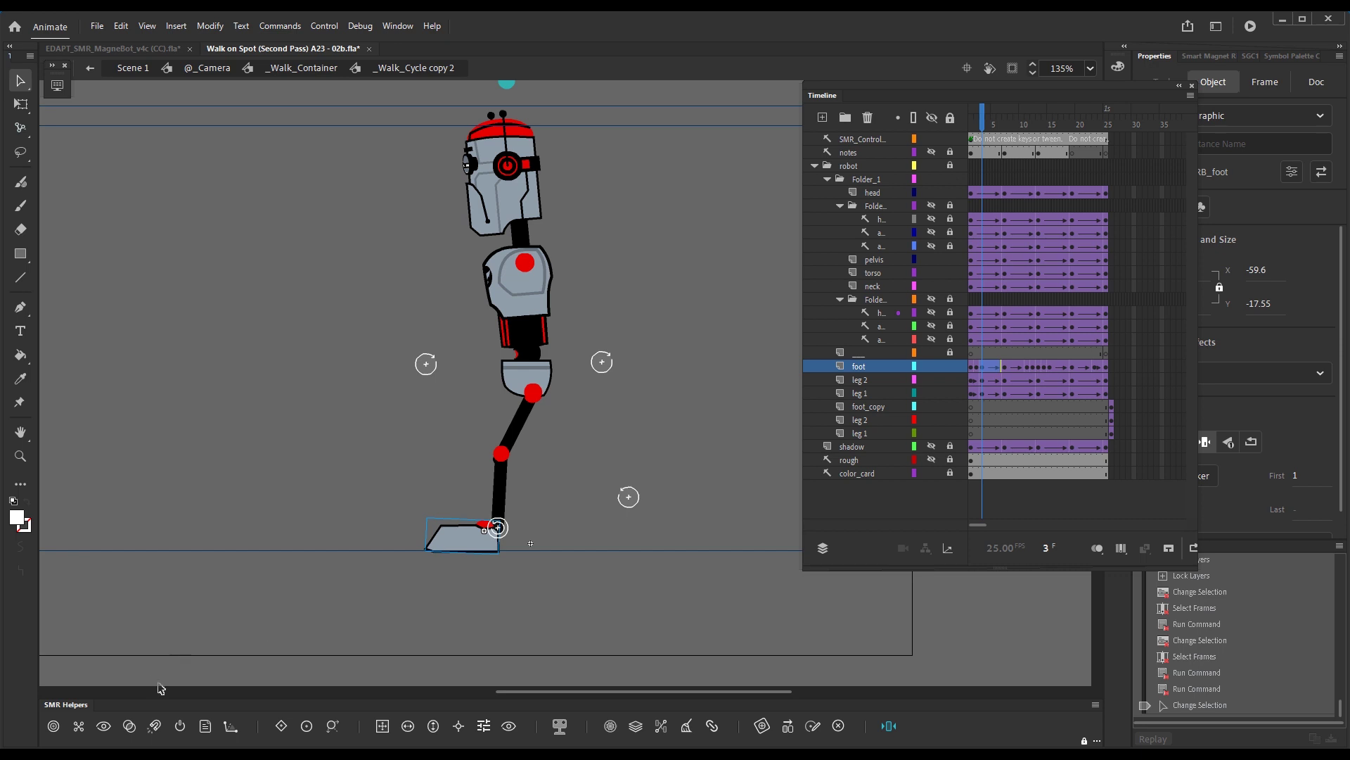
pyautogui.click(156, 727)
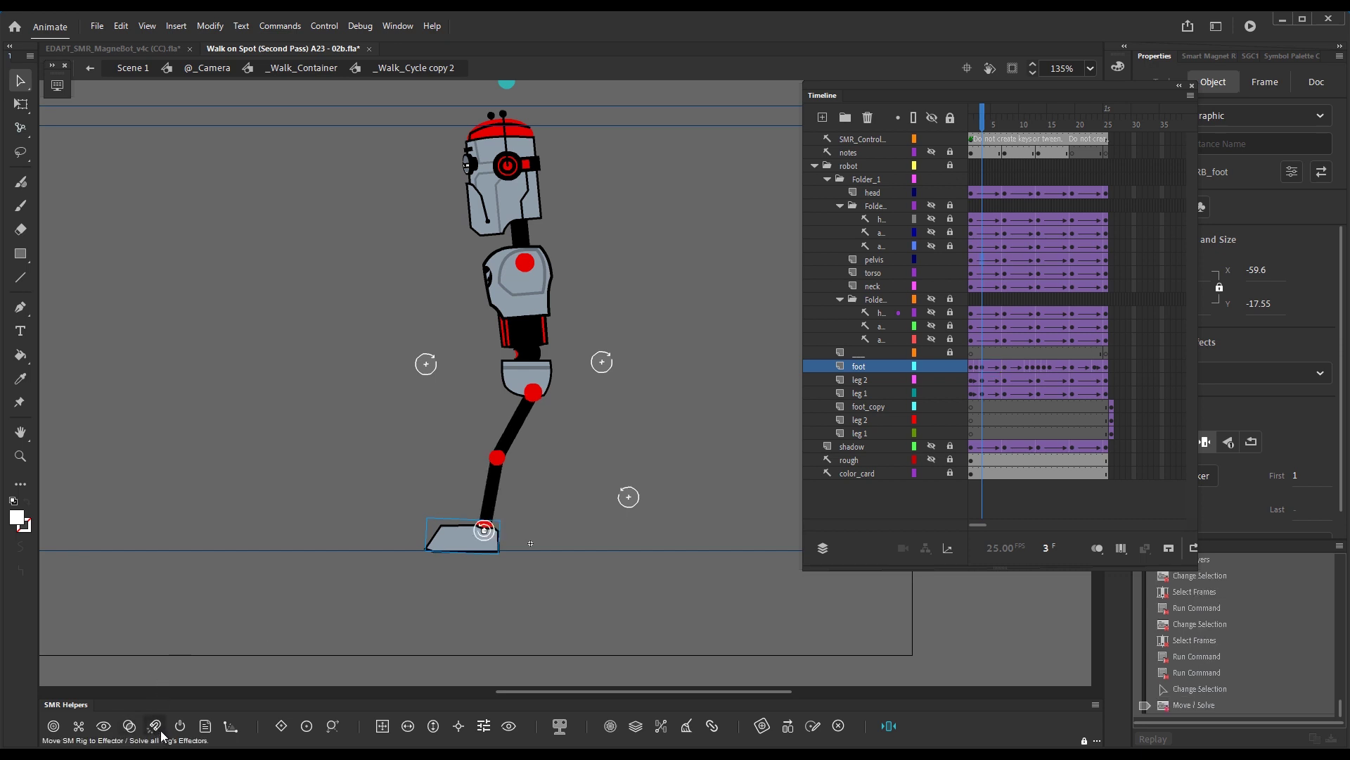
pyautogui.moveTo(988, 128)
pyautogui.mouseDown()
pyautogui.moveTo(1039, 140)
pyautogui.moveTo(987, 142)
pyautogui.mouseUp()
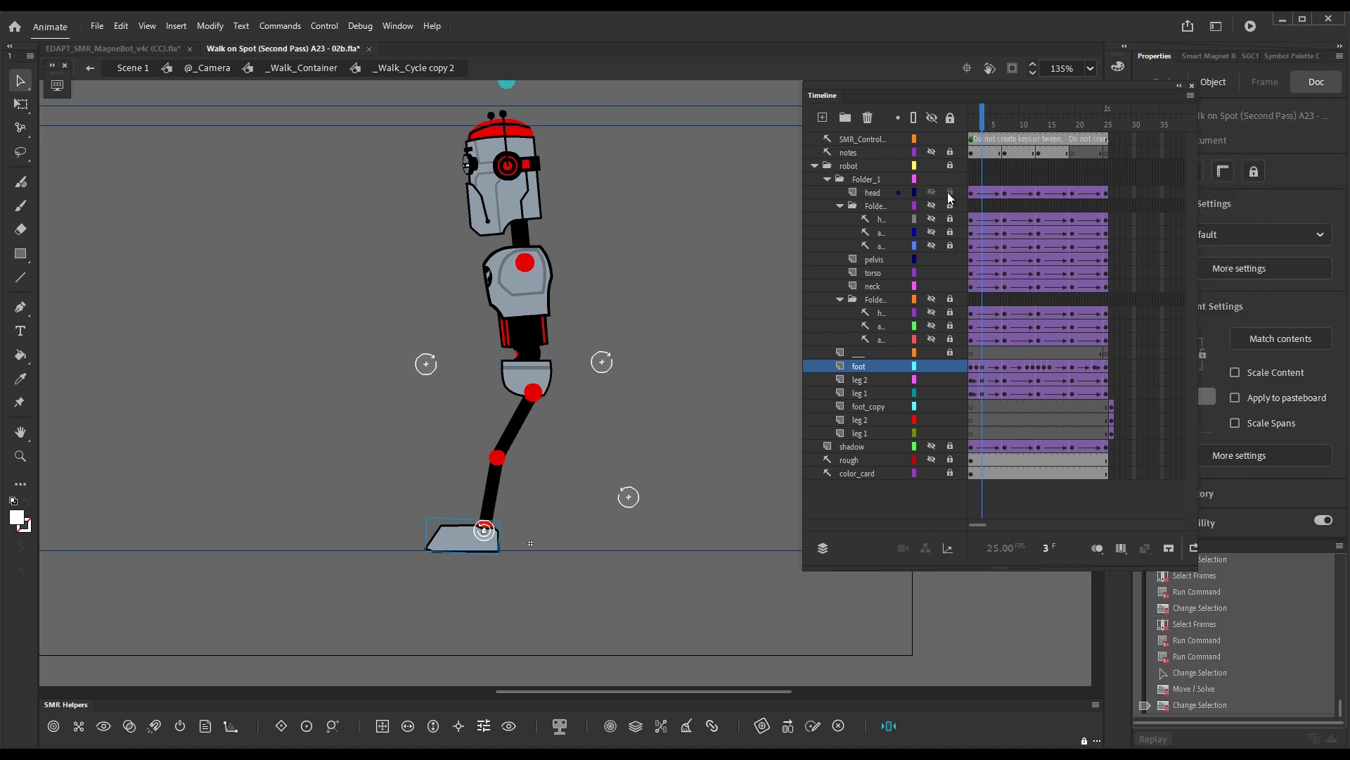
pyautogui.press('F1')
# Step: Lock the foot layer and straighten the upper and lower leg at frame 3, keeping the ankle on the foot
pyautogui.hotkey('ctrl', 'space')
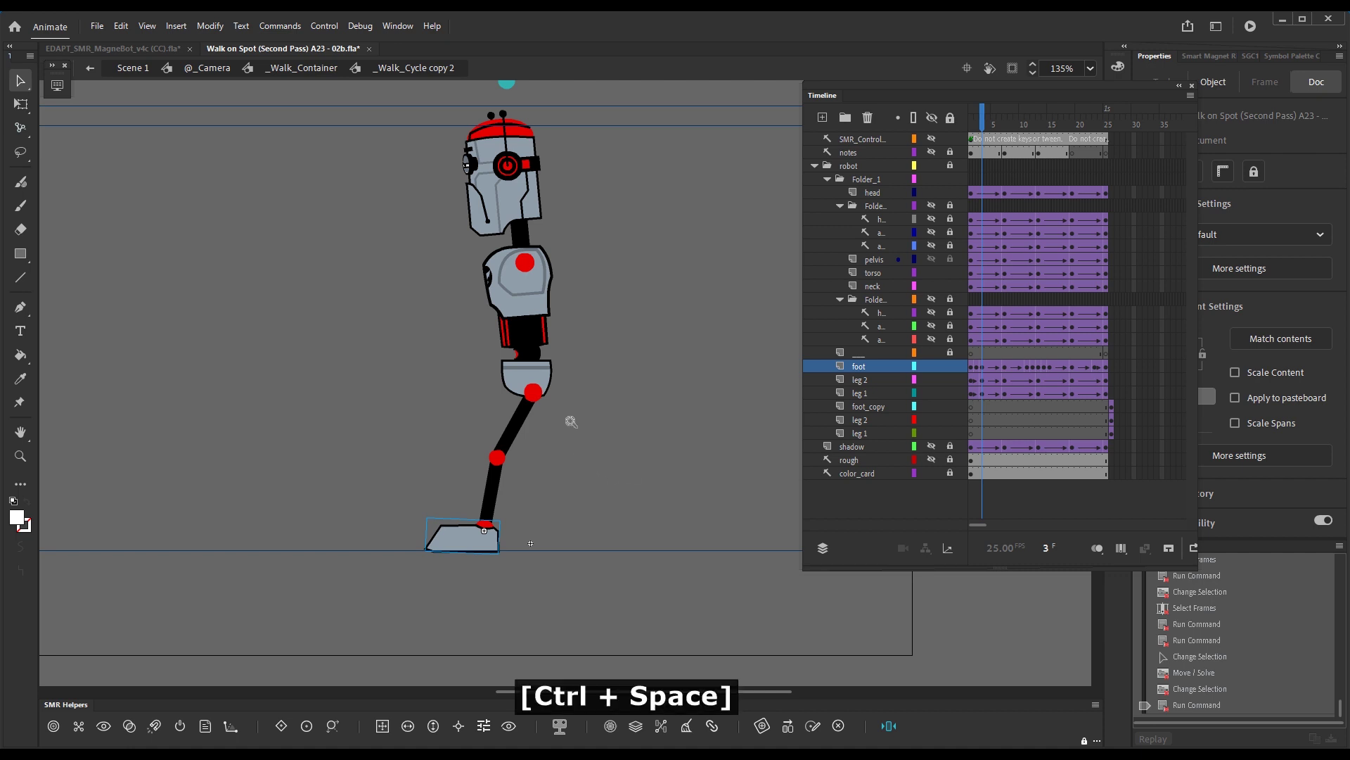
pyautogui.click(572, 421)
pyautogui.moveTo(573, 420); pyautogui.dragTo(640, 382)
pyautogui.moveTo(983, 126)
pyautogui.mouseDown()
pyautogui.moveTo(972, 127)
pyautogui.moveTo(983, 127)
pyautogui.mouseUp()
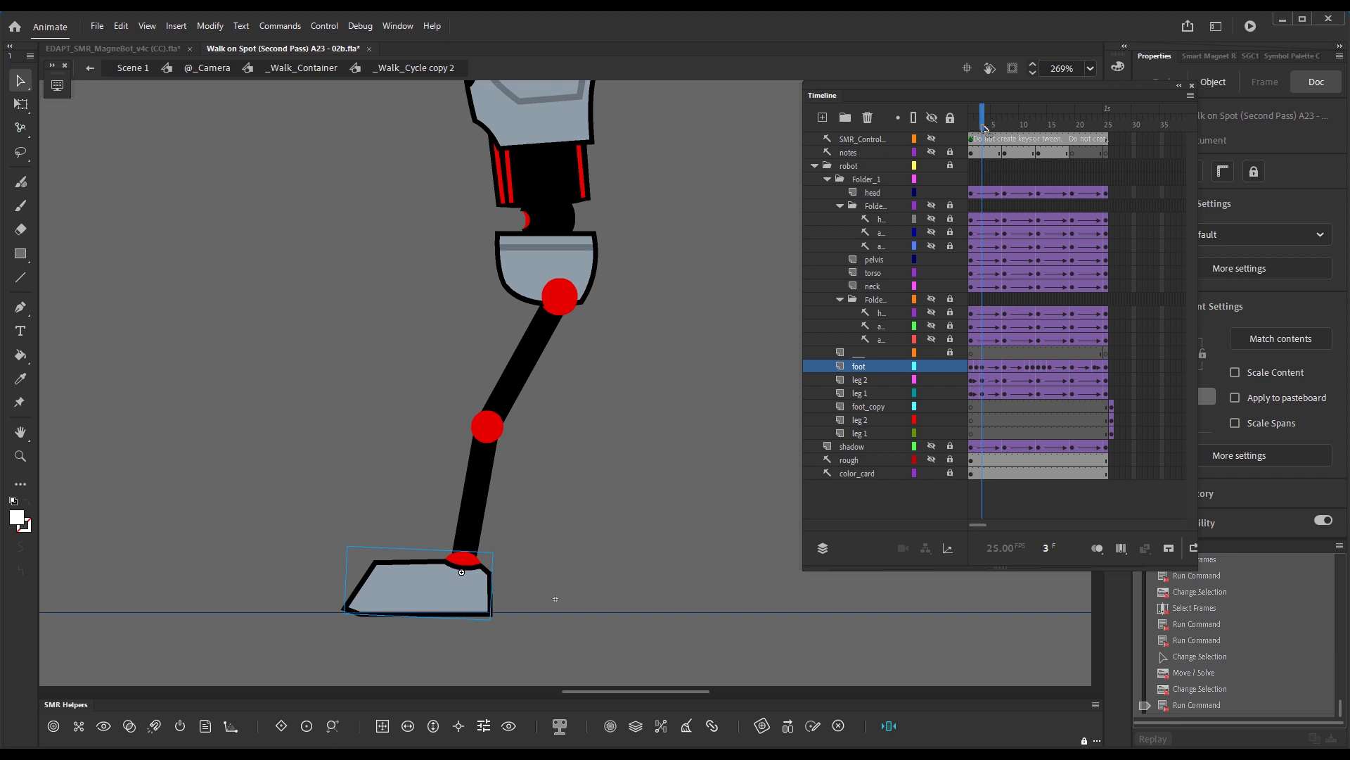
pyautogui.click(950, 366)
pyautogui.press('g')
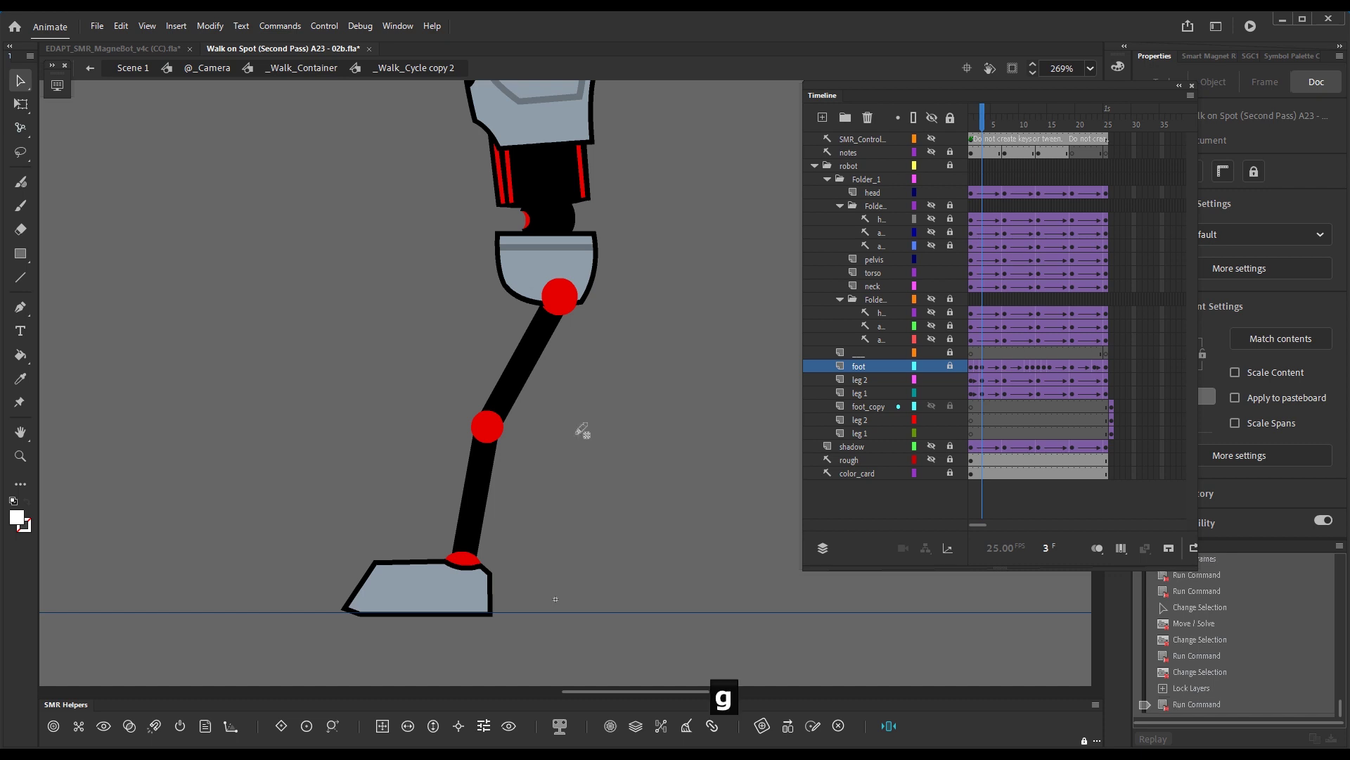
pyautogui.click(513, 408)
pyautogui.moveTo(513, 408); pyautogui.dragTo(526, 413)
pyautogui.moveTo(478, 522); pyautogui.dragTo(467, 521)
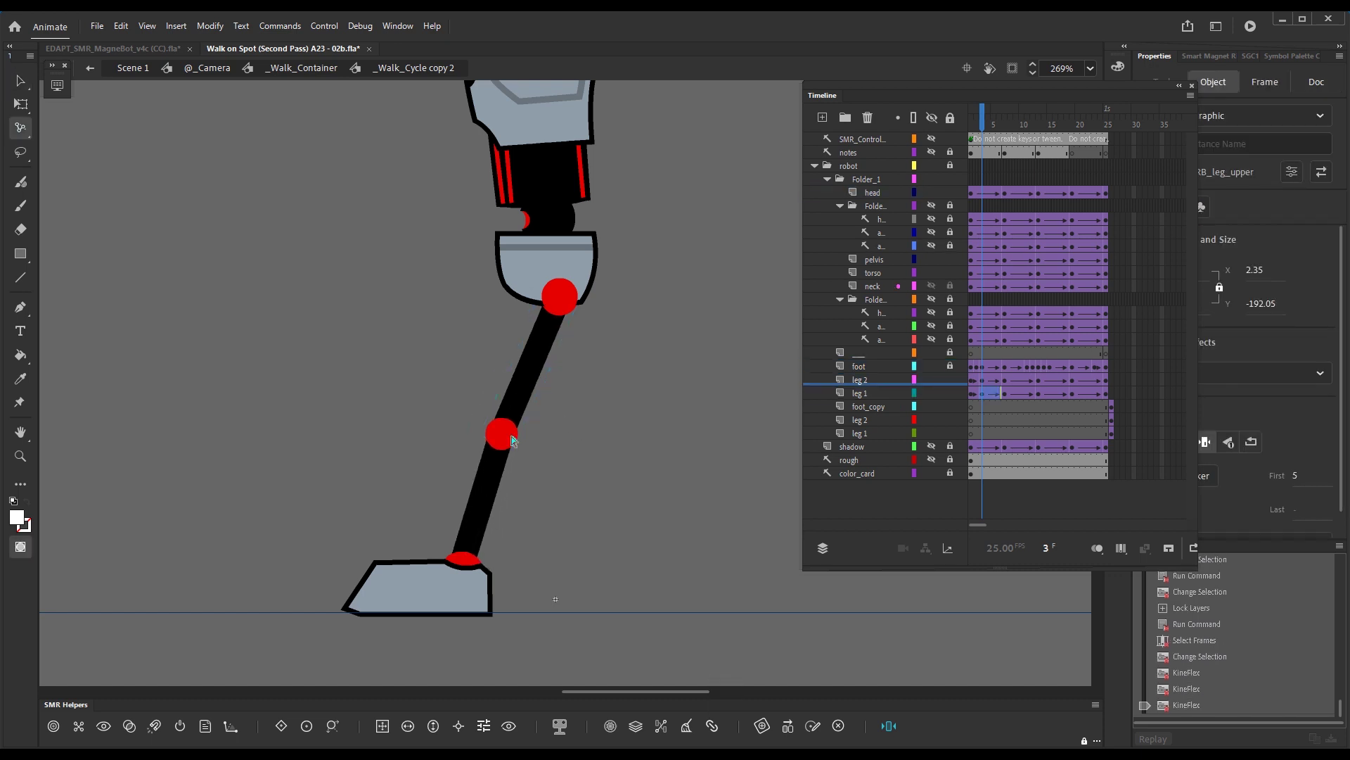
pyautogui.moveTo(519, 400); pyautogui.dragTo(529, 415)
pyautogui.moveTo(490, 513); pyautogui.dragTo(474, 521)
pyautogui.click(530, 399)
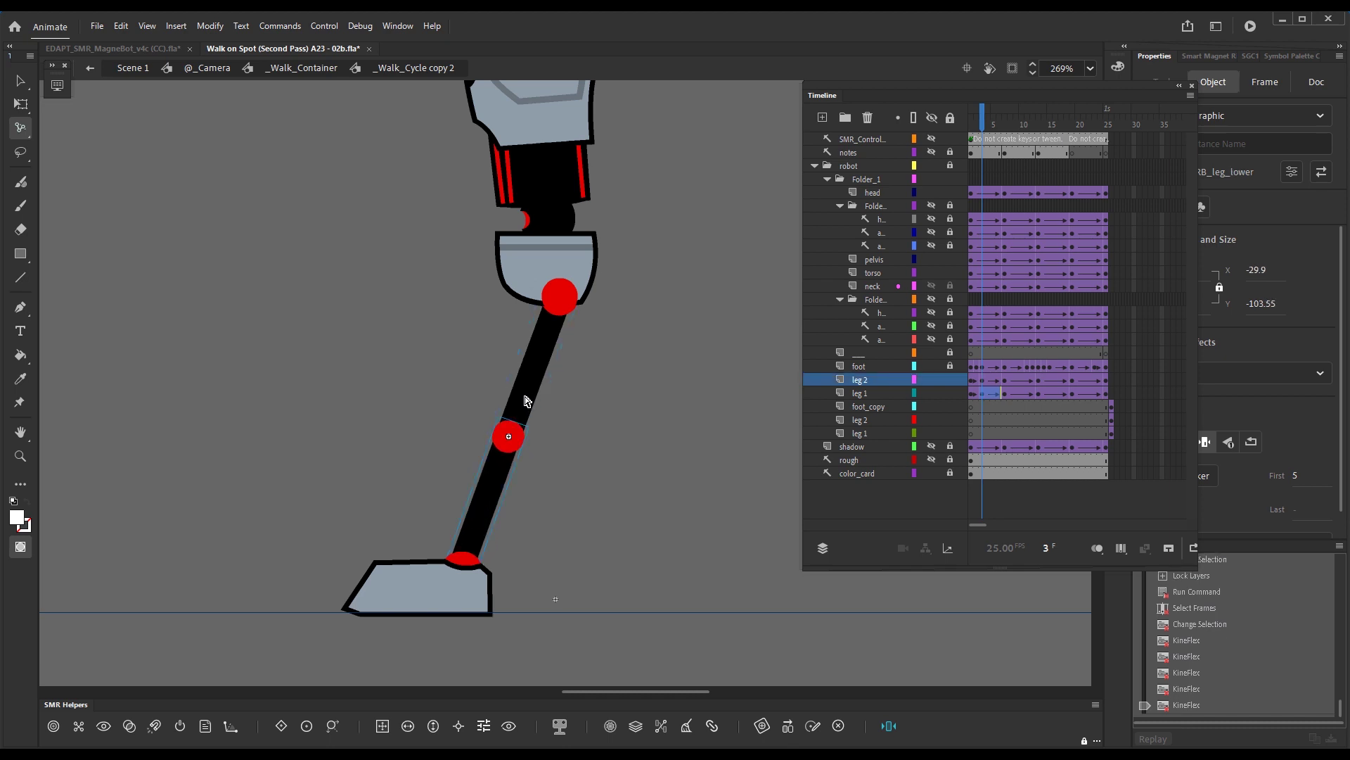
pyautogui.click(528, 405)
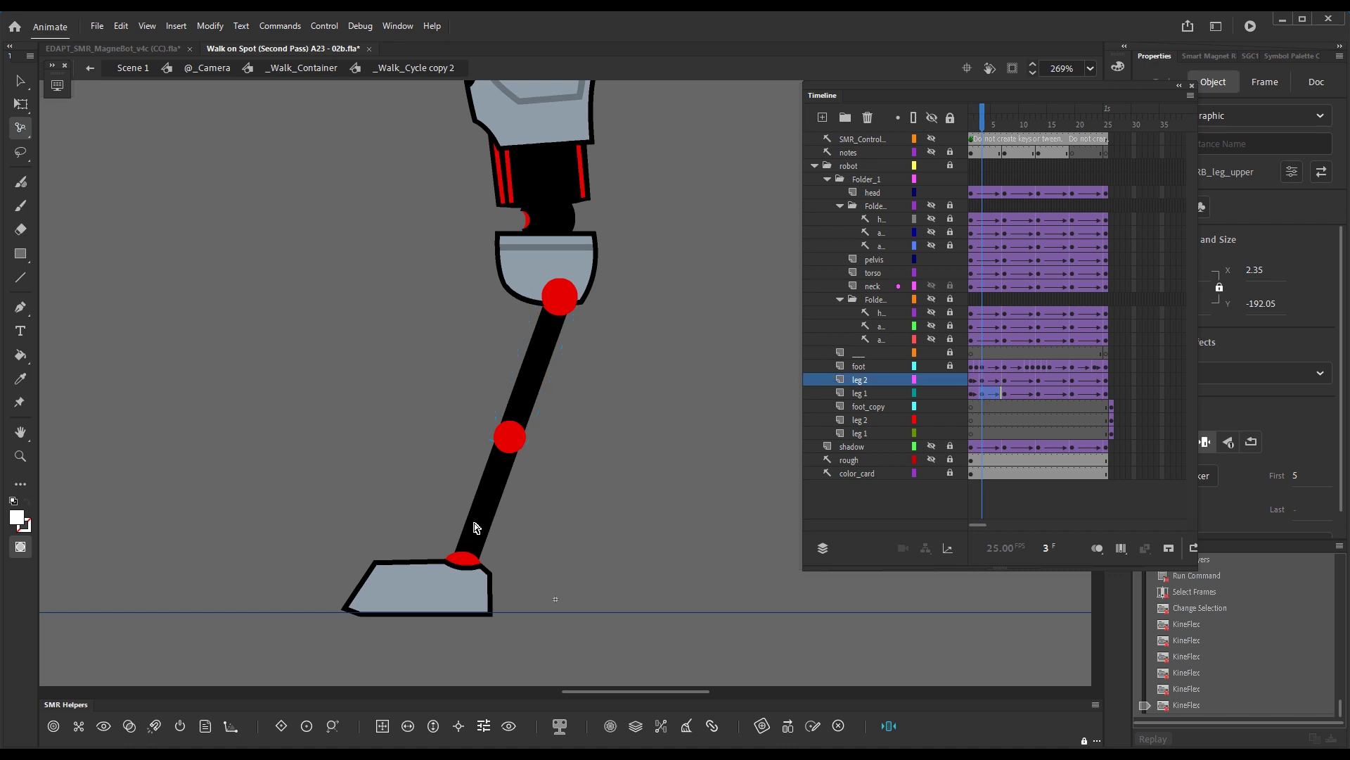
pyautogui.click(529, 416)
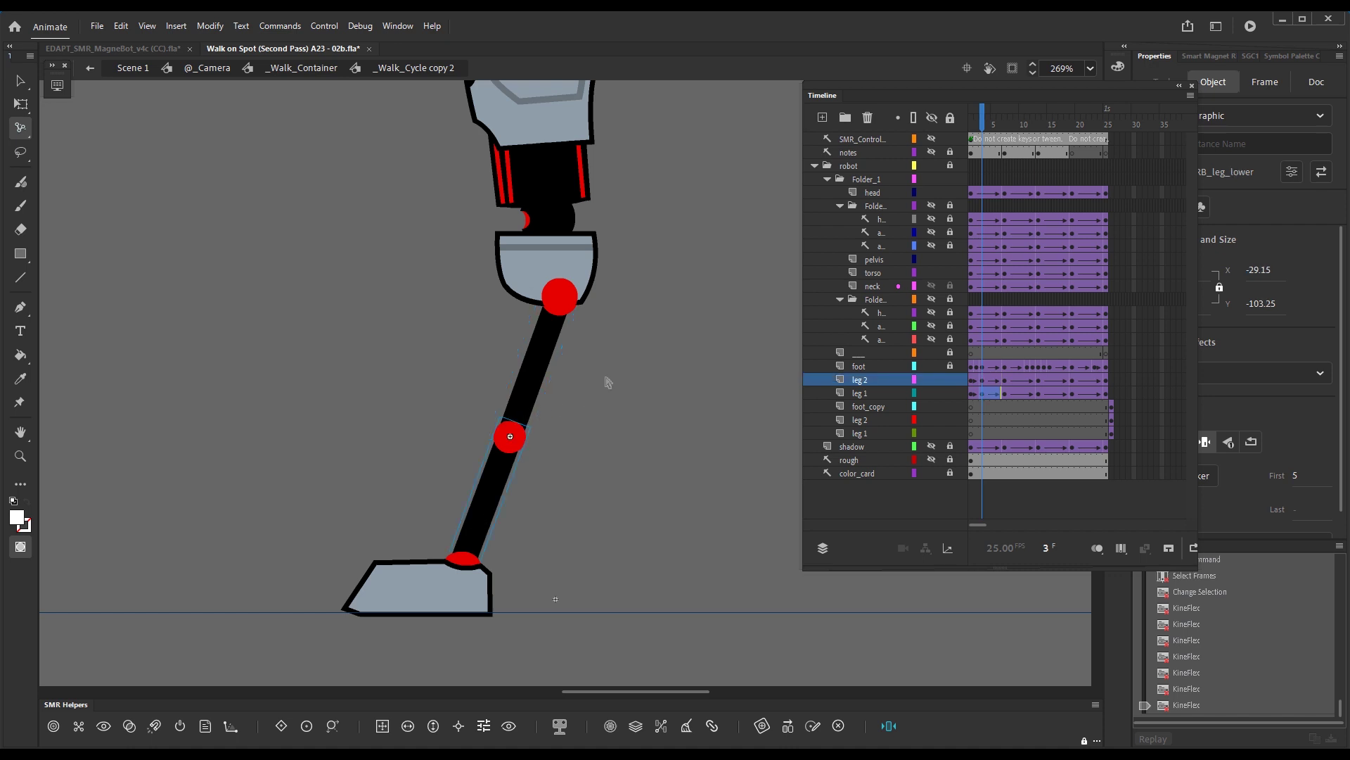
pyautogui.click(977, 129)
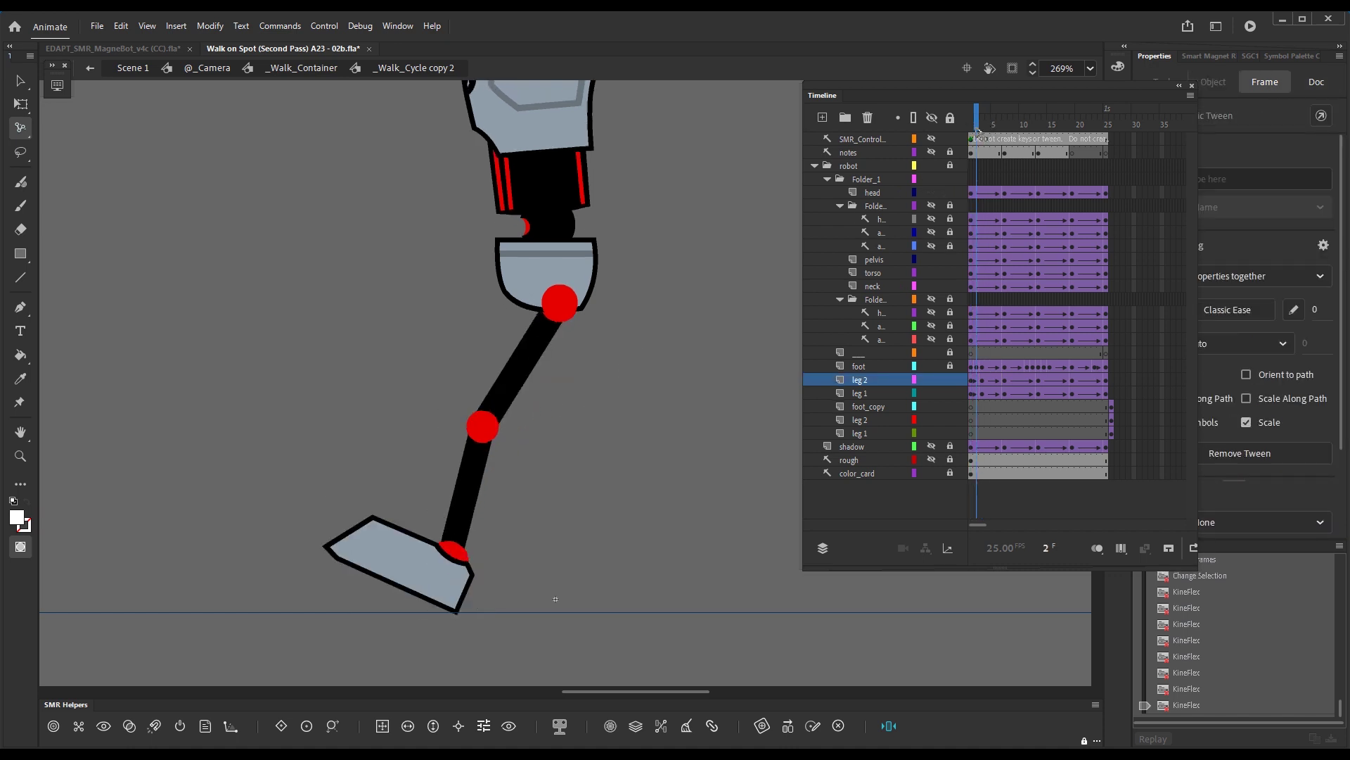
pyautogui.click(983, 131)
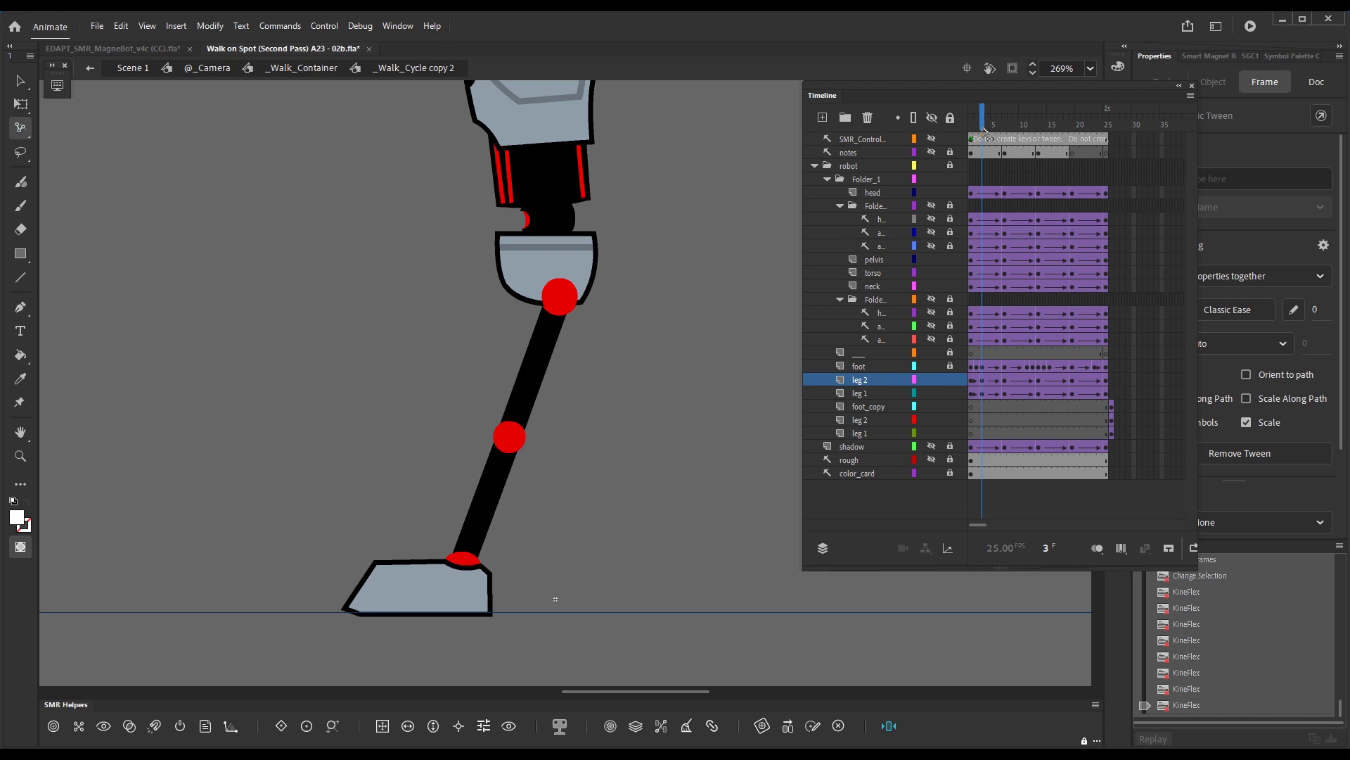
# Step: Straighten the upper and lower leg into one line down to the ankle at frame 13, and check the neighbouring frames
pyautogui.moveTo(983, 132); pyautogui.dragTo(1037, 150)
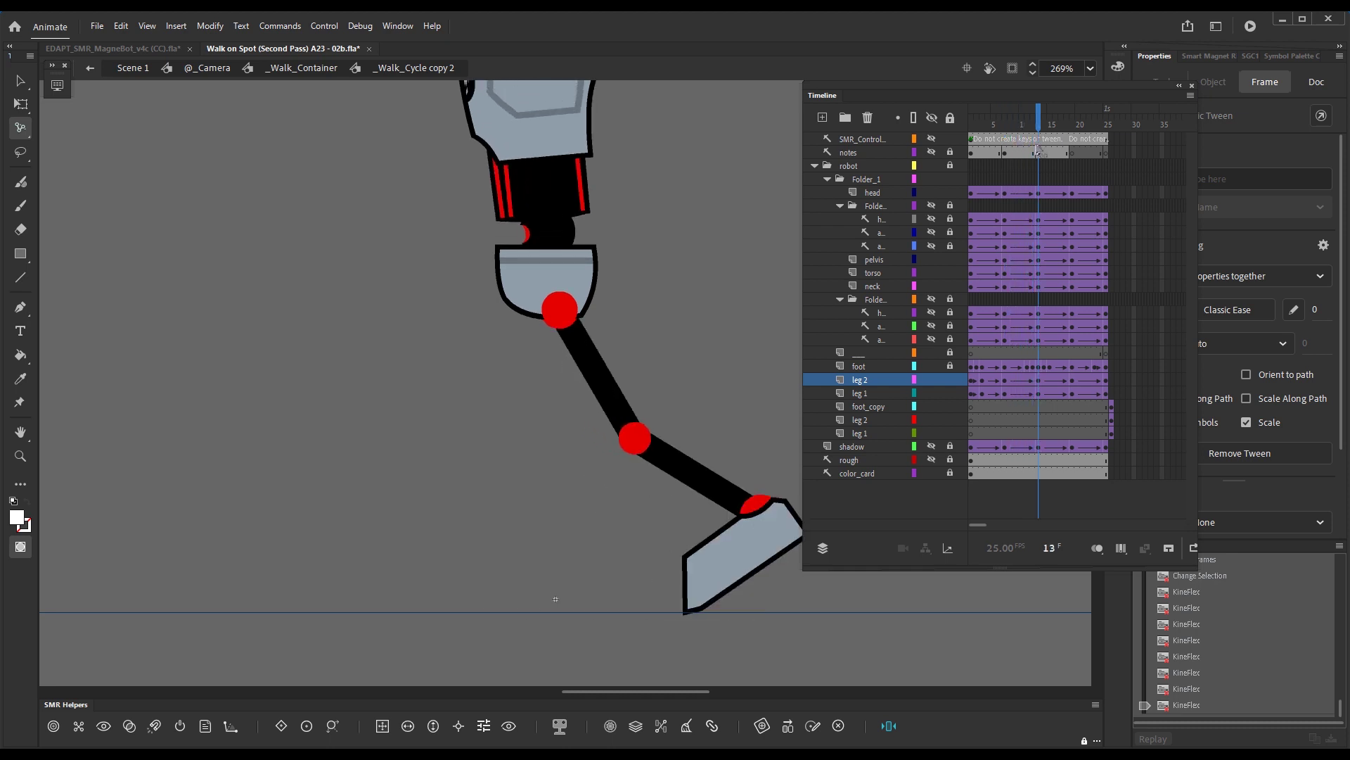
pyautogui.click(1038, 151)
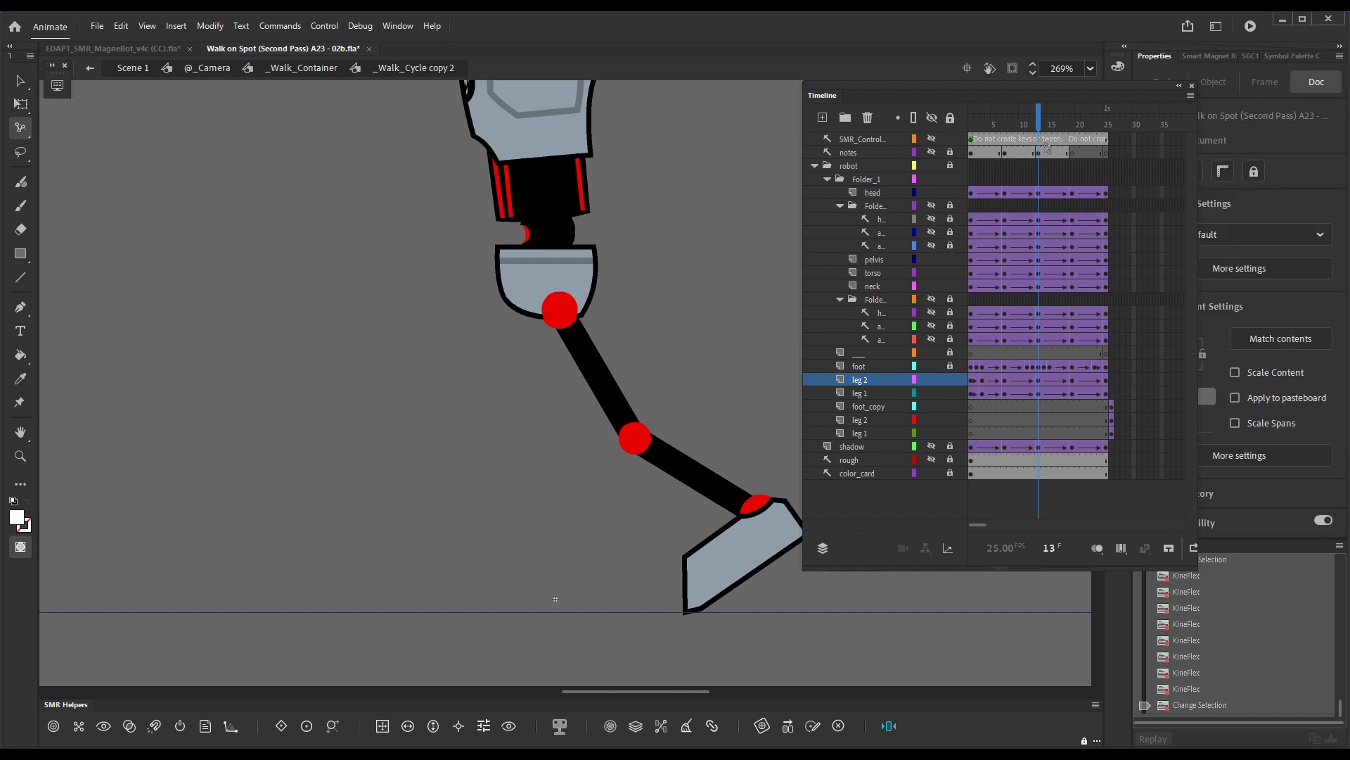
pyautogui.click(1041, 125)
pyautogui.moveTo(617, 409); pyautogui.dragTo(651, 396)
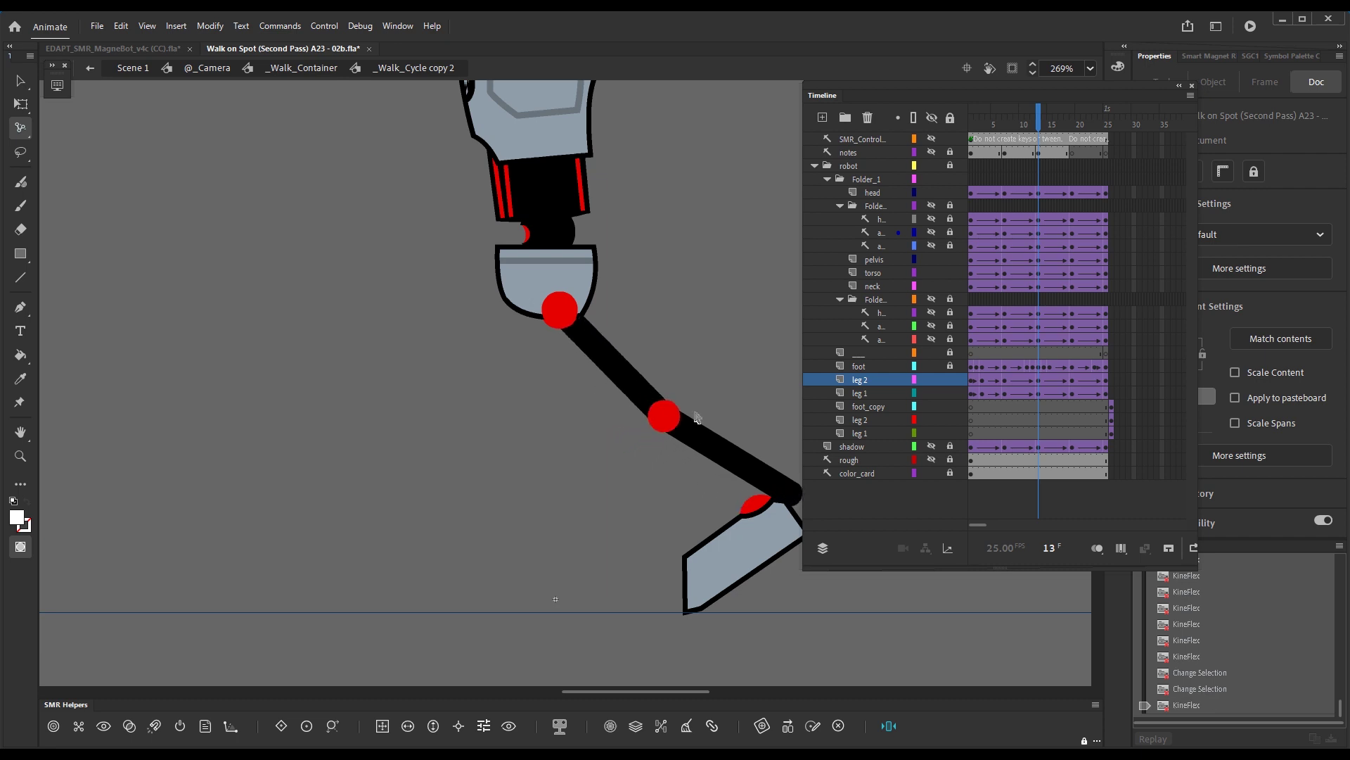
pyautogui.moveTo(736, 474); pyautogui.dragTo(728, 499)
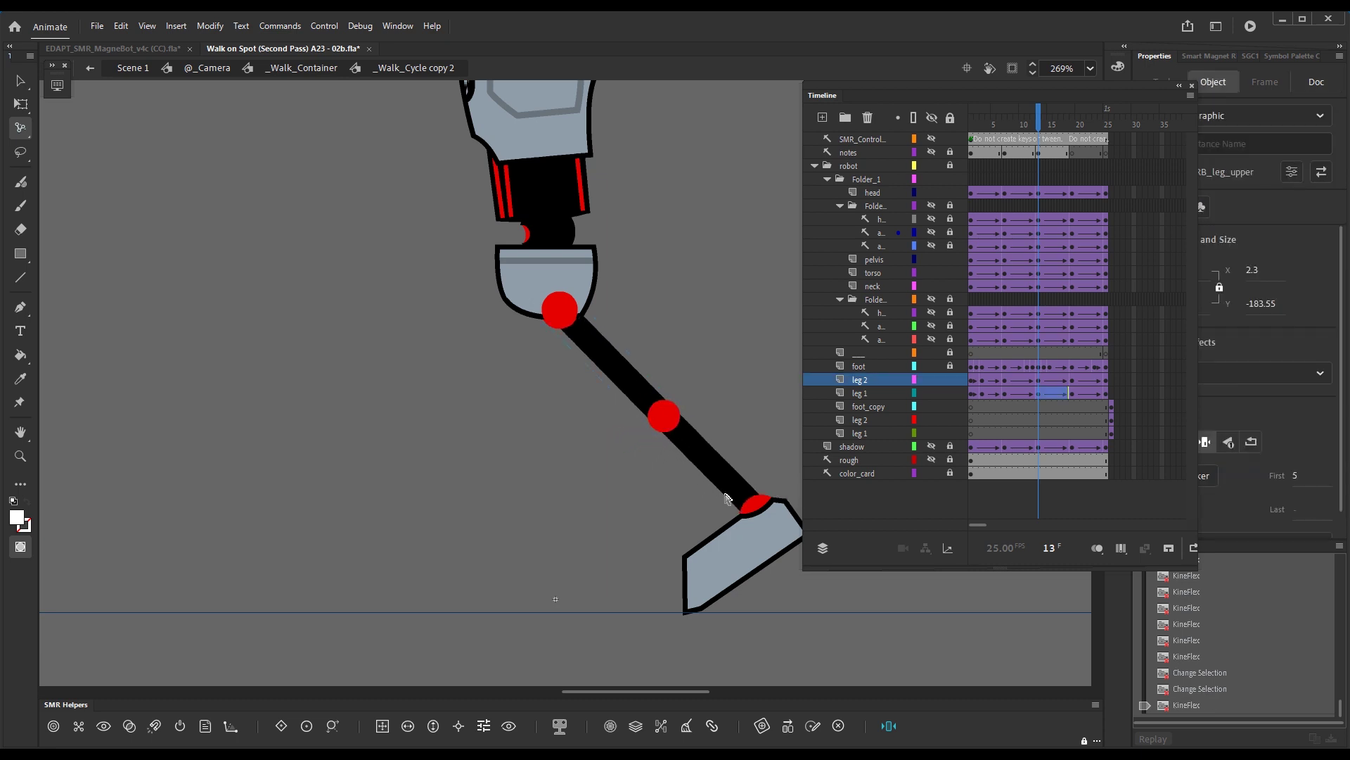
pyautogui.click(643, 397)
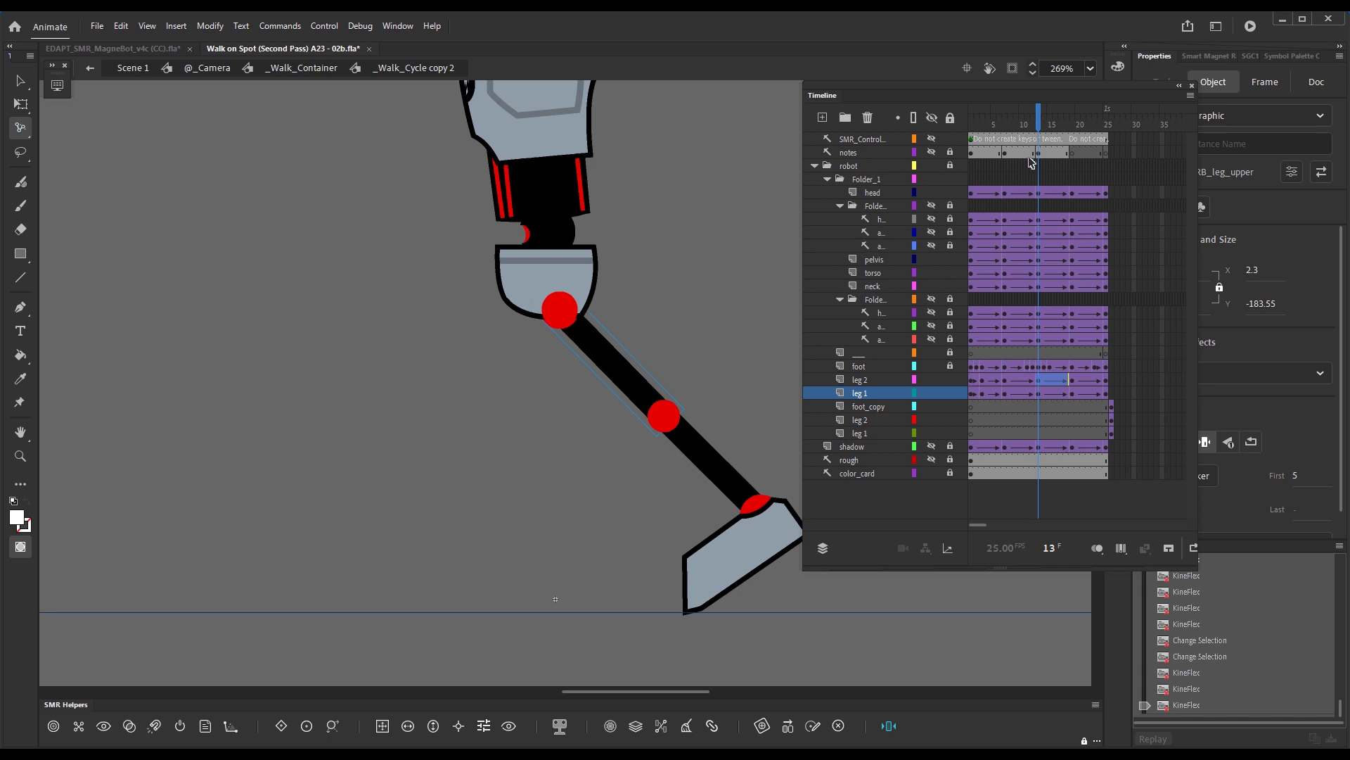
pyautogui.click(1030, 130)
pyautogui.moveTo(1030, 130)
pyautogui.mouseDown()
pyautogui.moveTo(1002, 139)
pyautogui.moveTo(1035, 150)
pyautogui.mouseUp()
pyautogui.press('.')
pyautogui.press(',')
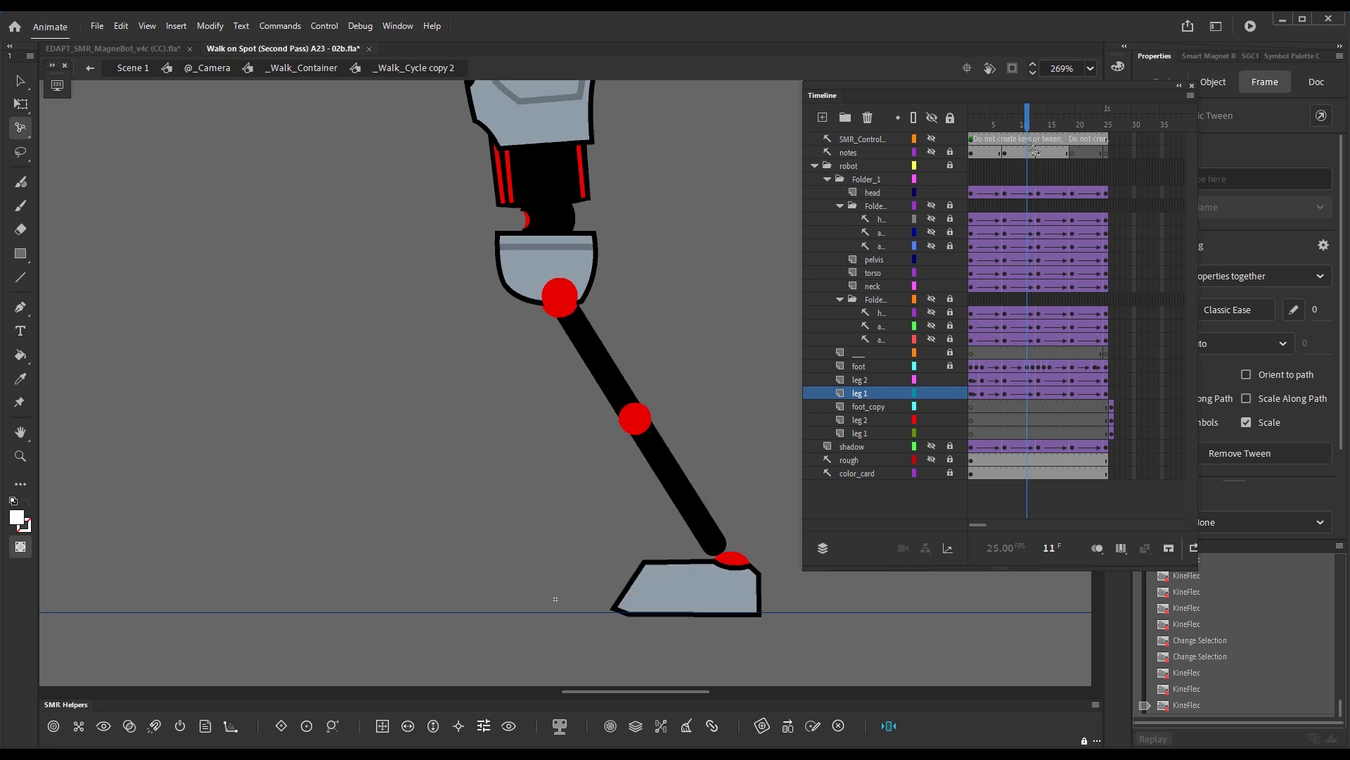
# Step: Insert leg 1 and leg 2 keyframes at frame 23, unlock the foot layer and solve the leg's IK to the foot
pyautogui.click(1037, 152)
pyautogui.moveTo(1039, 146); pyautogui.dragTo(1089, 149)
pyautogui.moveTo(1095, 380); pyautogui.dragTo(1096, 393)
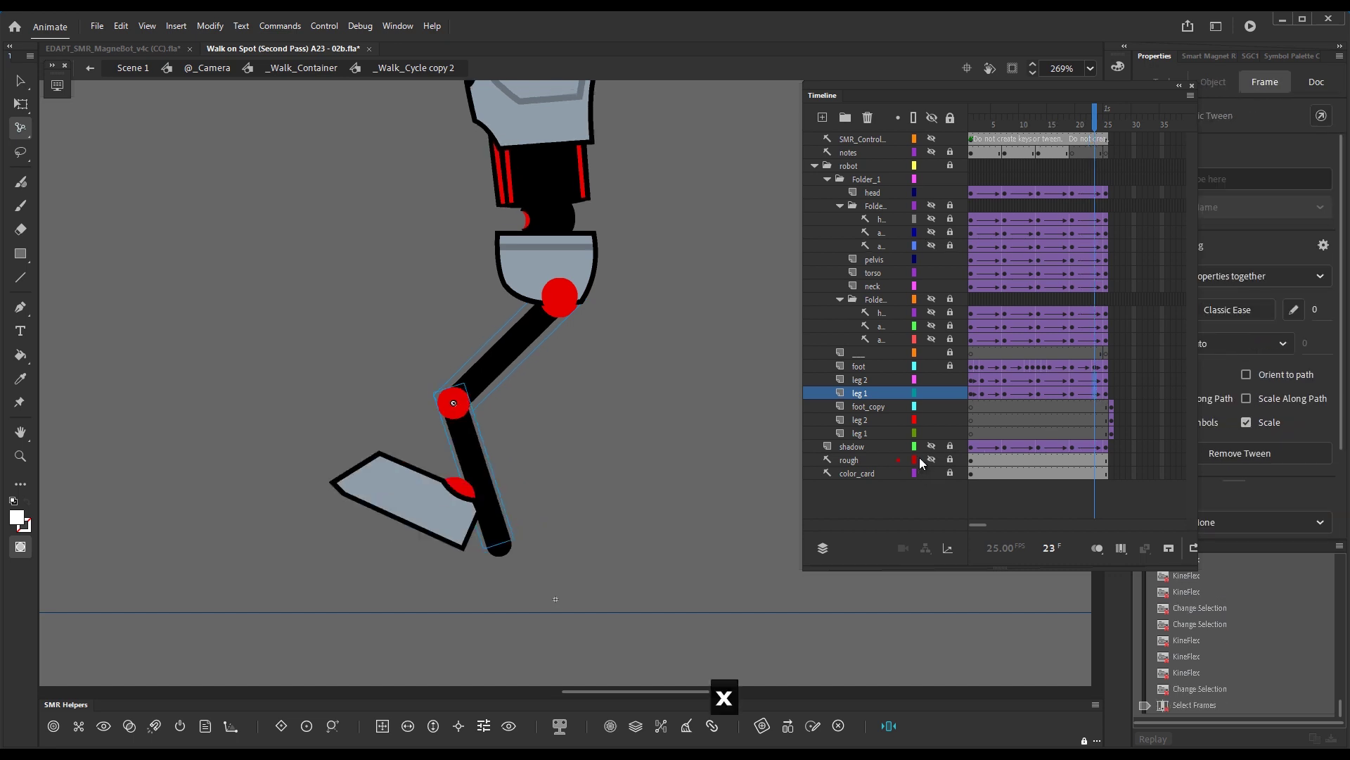
pyautogui.click(950, 365)
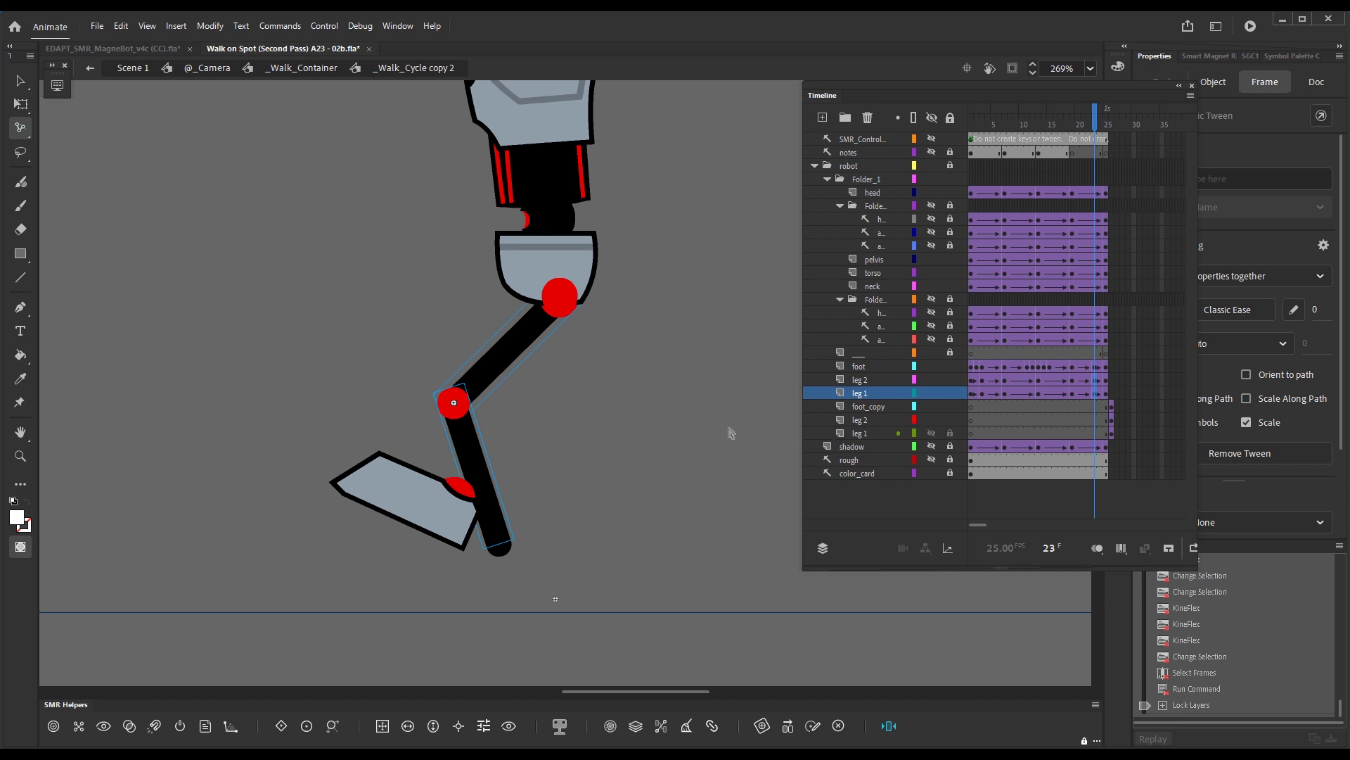
pyautogui.press('F1')
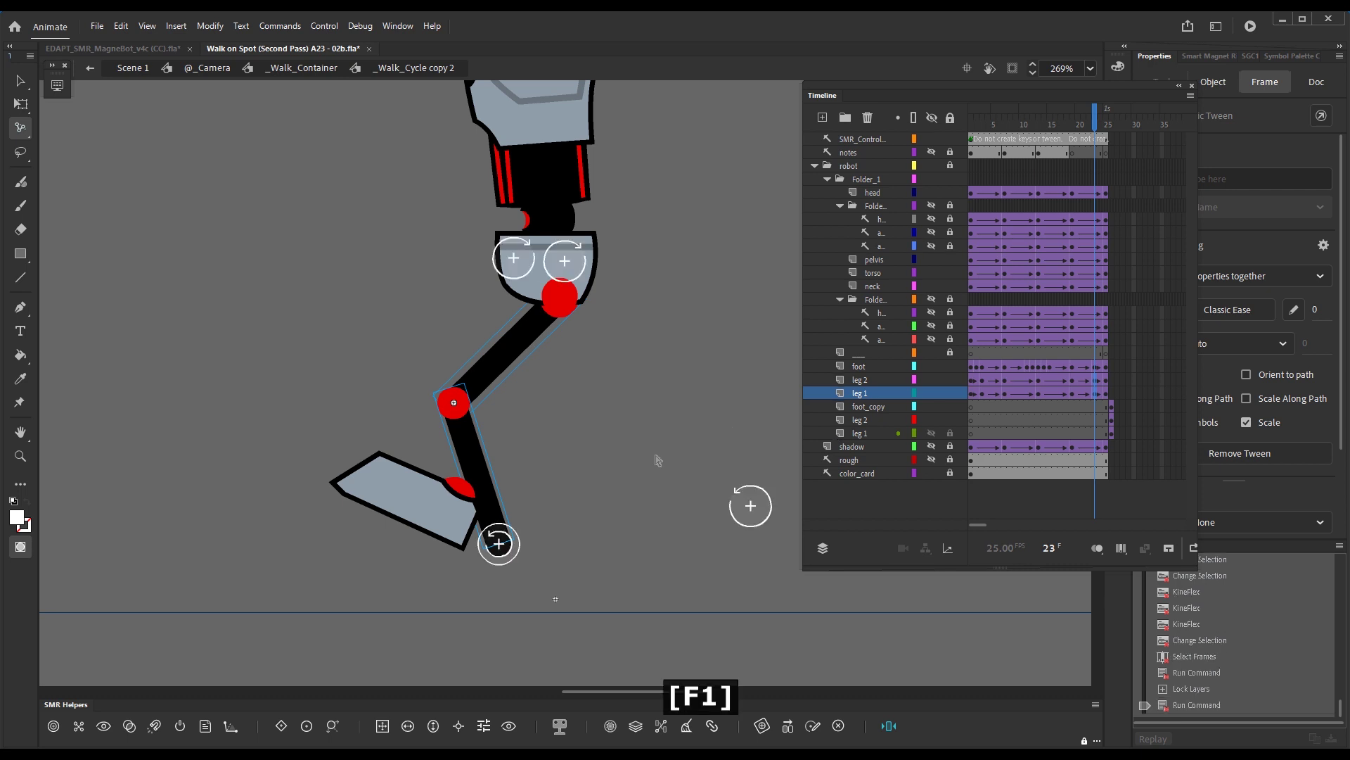
pyautogui.press('v')
pyautogui.click(411, 512)
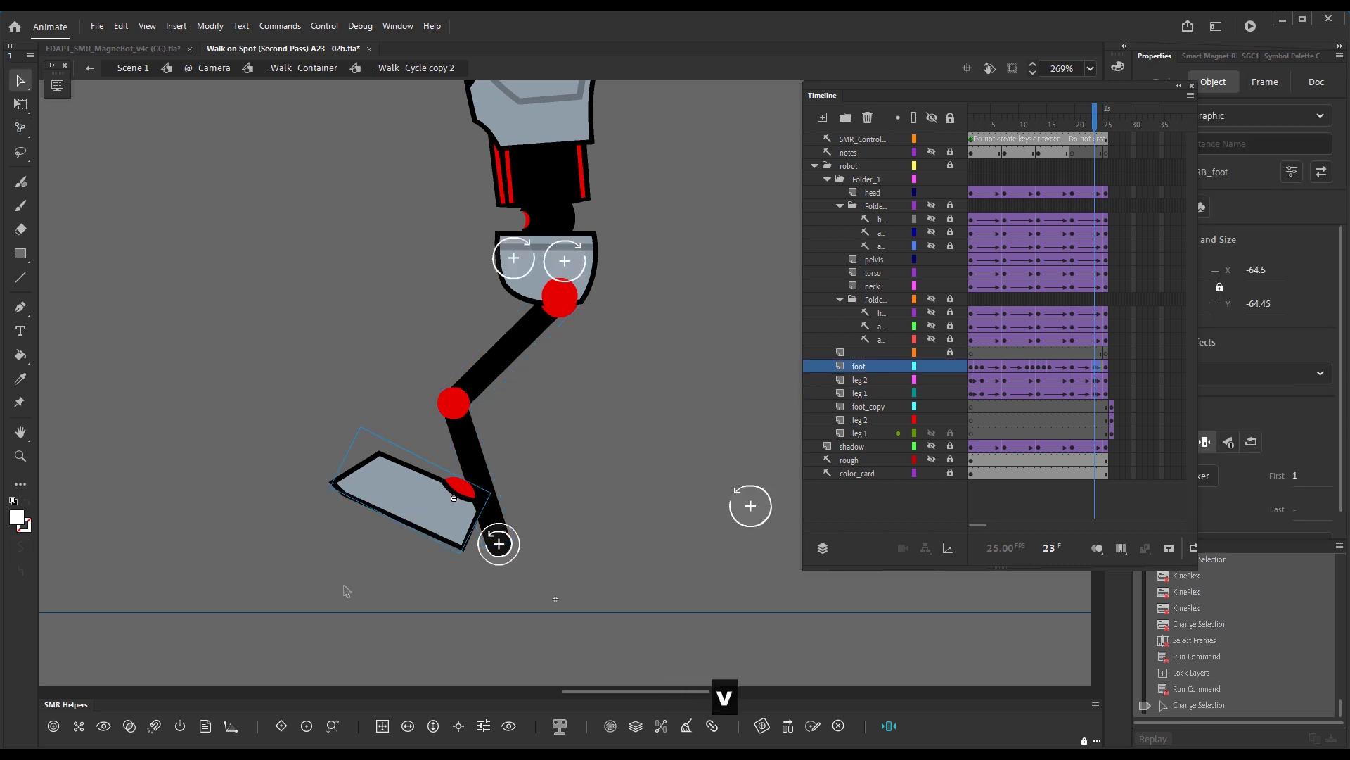
pyautogui.click(153, 729)
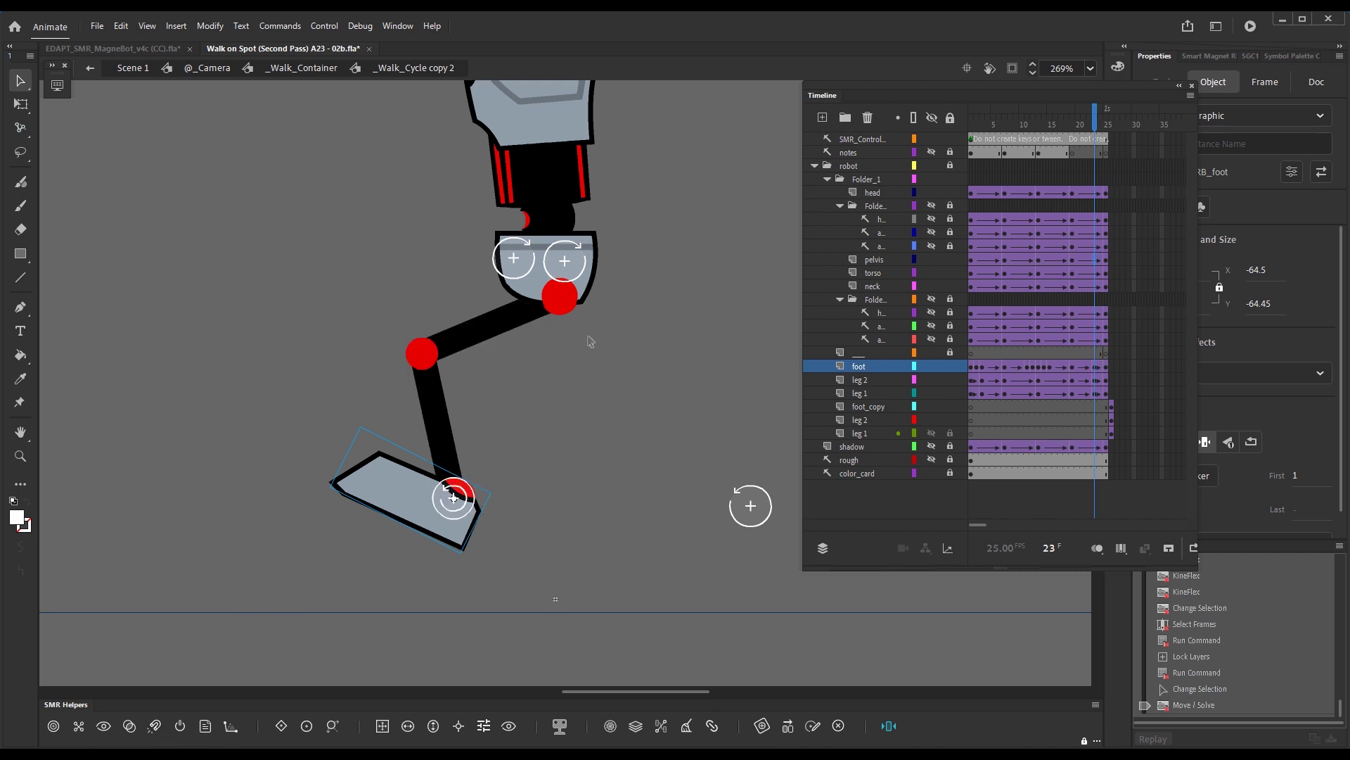
pyautogui.click(1091, 128)
pyautogui.moveTo(1090, 130); pyautogui.dragTo(1059, 144)
pyautogui.press('F1')
# Step: Insert leg 1 and leg 2 keyframes at frame 15 and solve the leg's IK to the foot, hiding the effectors when done
pyautogui.click(1054, 395)
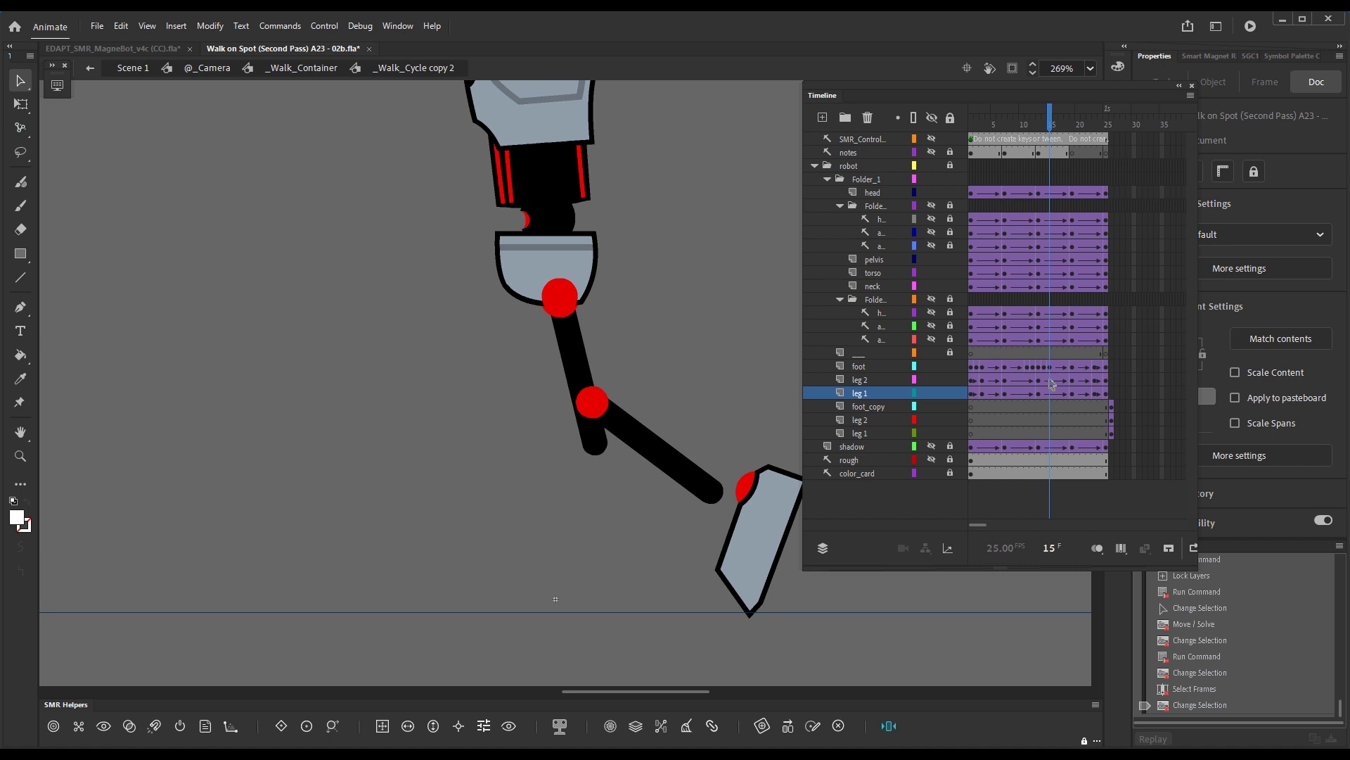
pyautogui.click(1049, 395)
pyautogui.press('x')
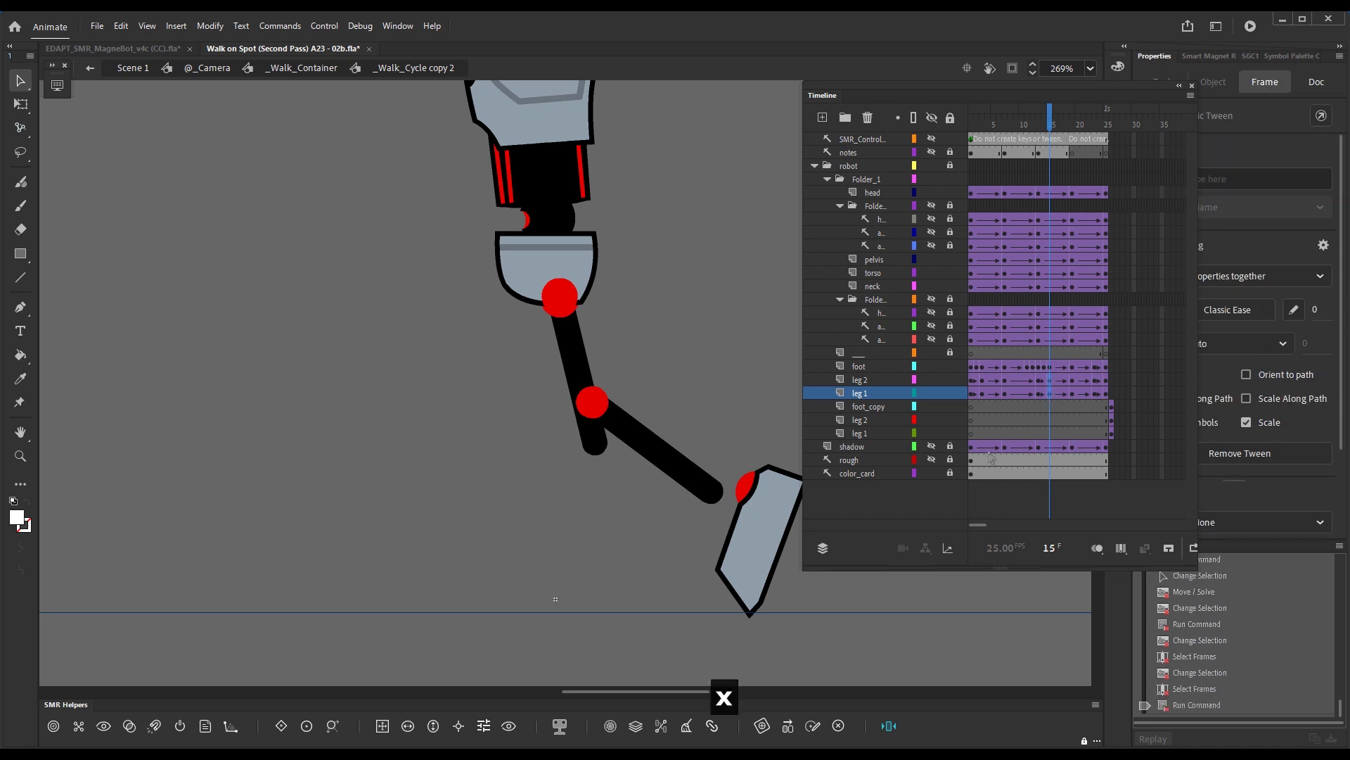
pyautogui.press('F1')
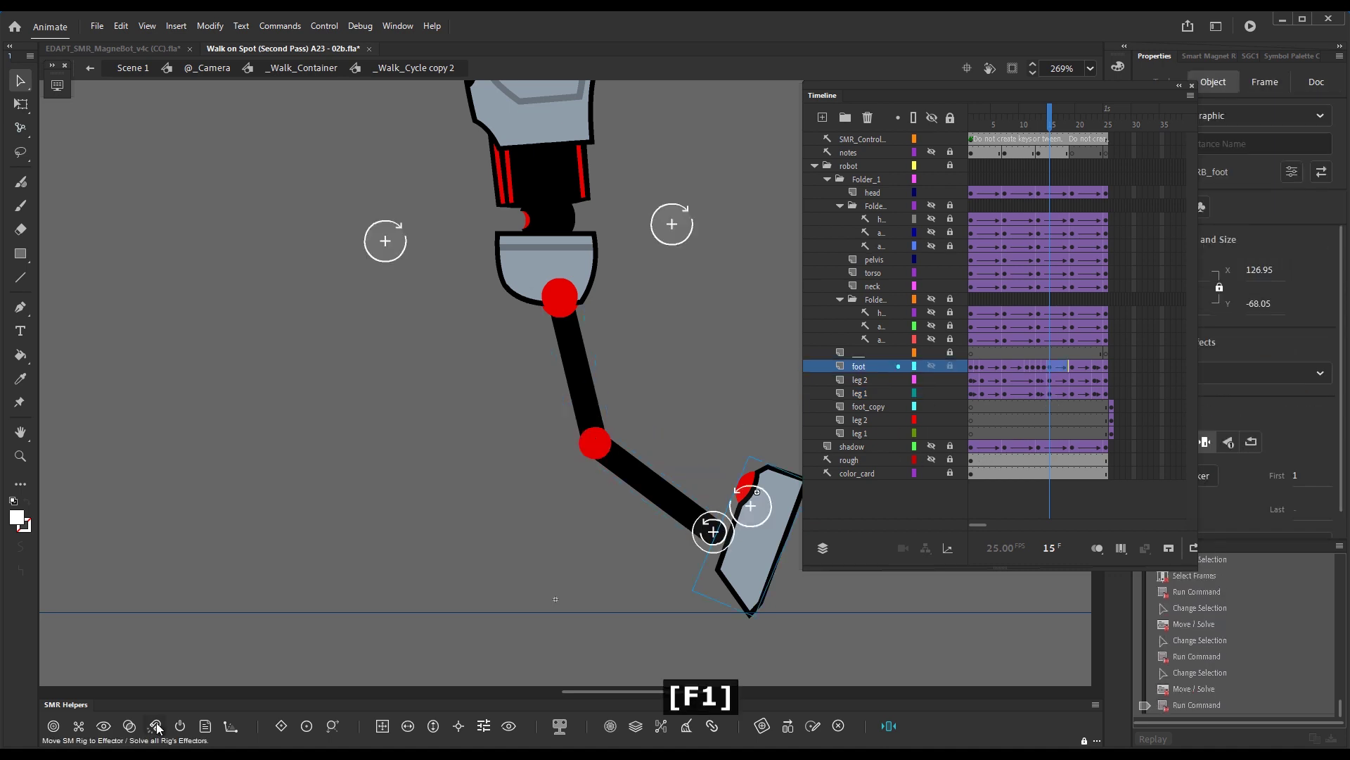
pyautogui.click(156, 732)
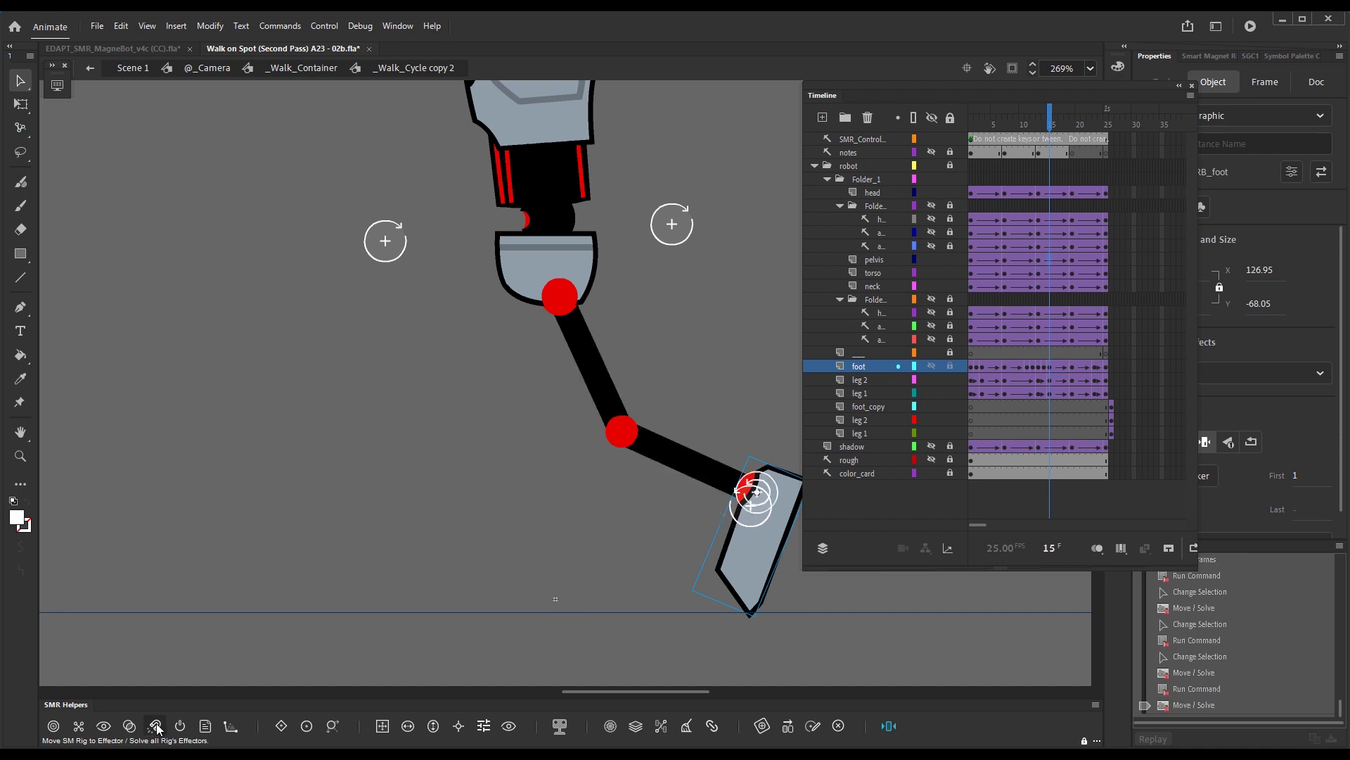
pyautogui.moveTo(1054, 128)
pyautogui.mouseDown()
pyautogui.moveTo(1032, 130)
pyautogui.moveTo(1071, 151)
pyautogui.moveTo(1053, 139)
pyautogui.mouseUp()
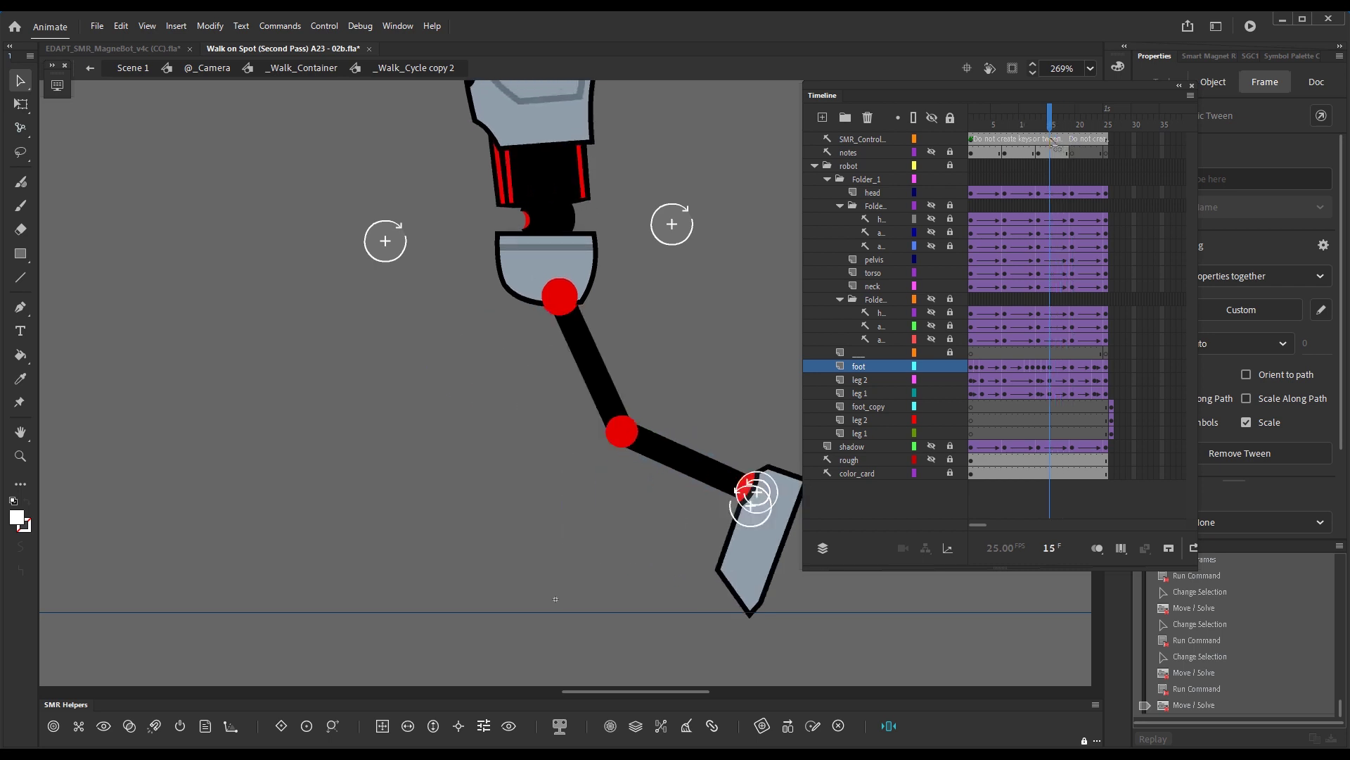
pyautogui.press('F1')
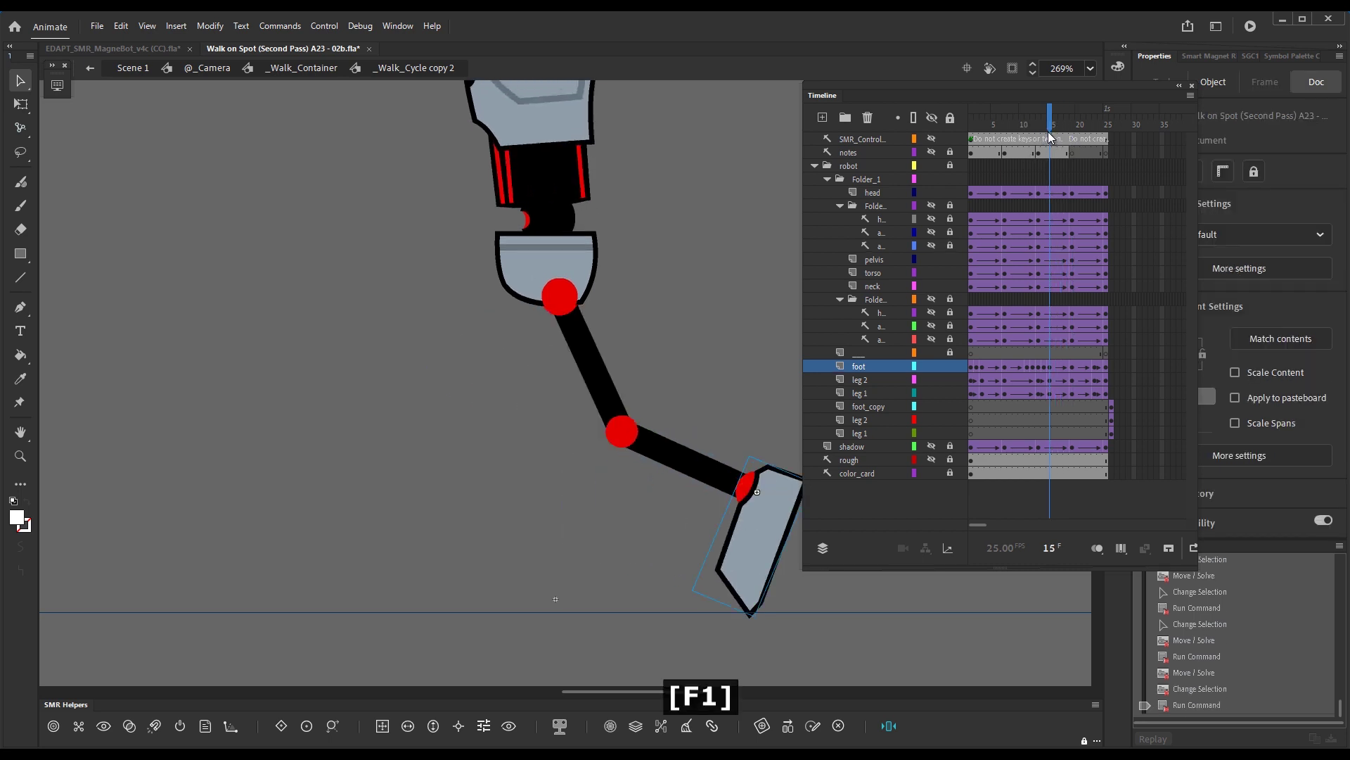
# Step: Display onion skins around frame 19 and test the movie to review the leg's swing
pyautogui.moveTo(1047, 124)
pyautogui.mouseDown()
pyautogui.moveTo(1094, 132)
pyautogui.moveTo(1073, 133)
pyautogui.mouseUp()
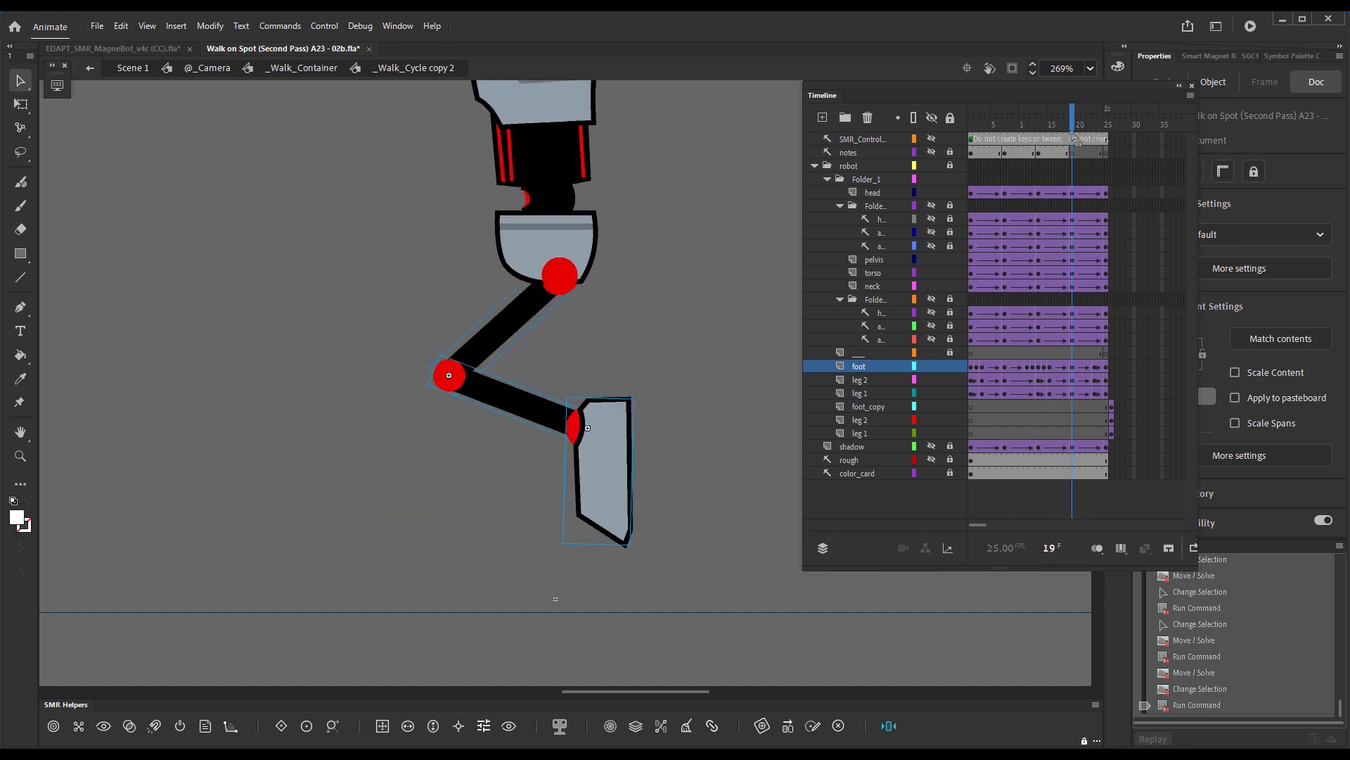
pyautogui.click(1099, 549)
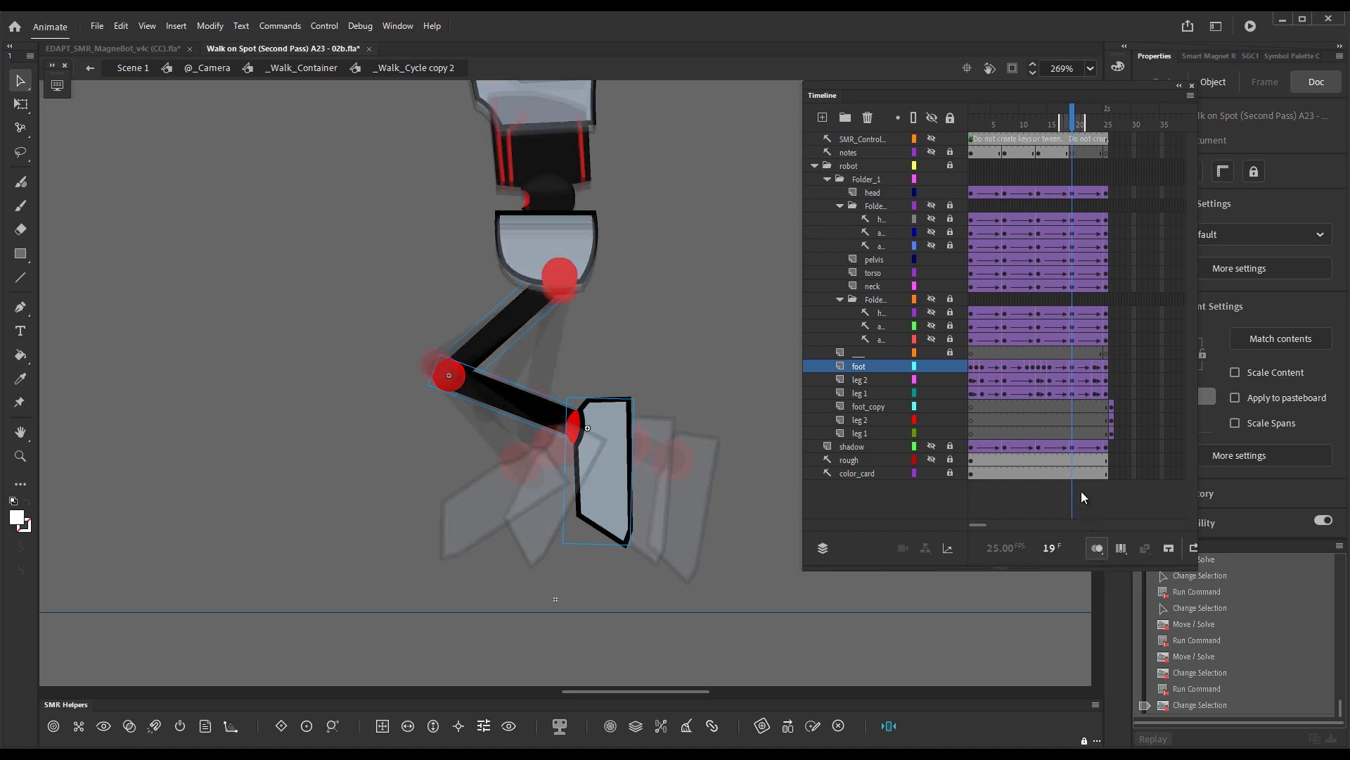
pyautogui.hotkey('ctrl', 'Return')
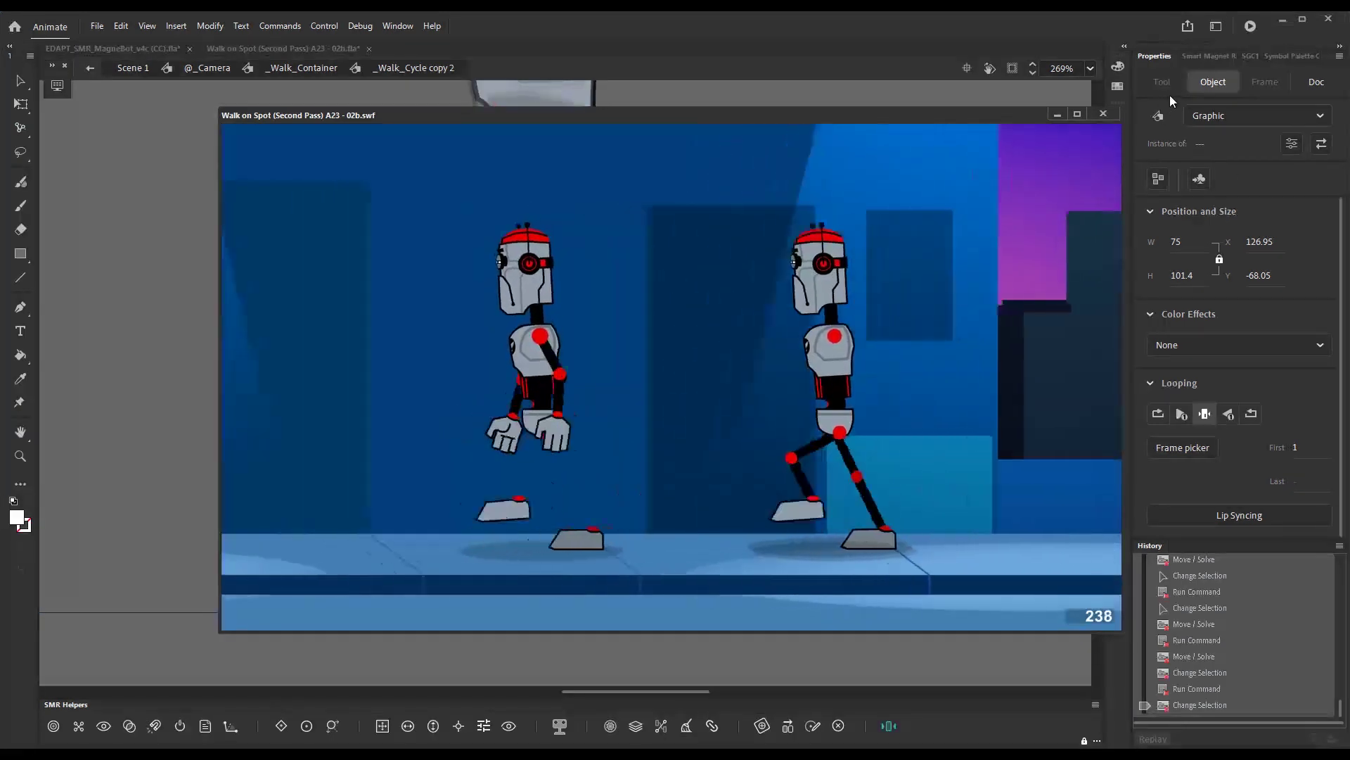
pyautogui.click(1103, 113)
# Step: Widen the onion skin range to frames 13 through 25 and lower the foot at frame 19 with KineFlex, keeping the leg attached
pyautogui.moveTo(1058, 124)
pyautogui.mouseDown()
pyautogui.moveTo(1041, 128)
pyautogui.moveTo(1112, 126)
pyautogui.mouseUp()
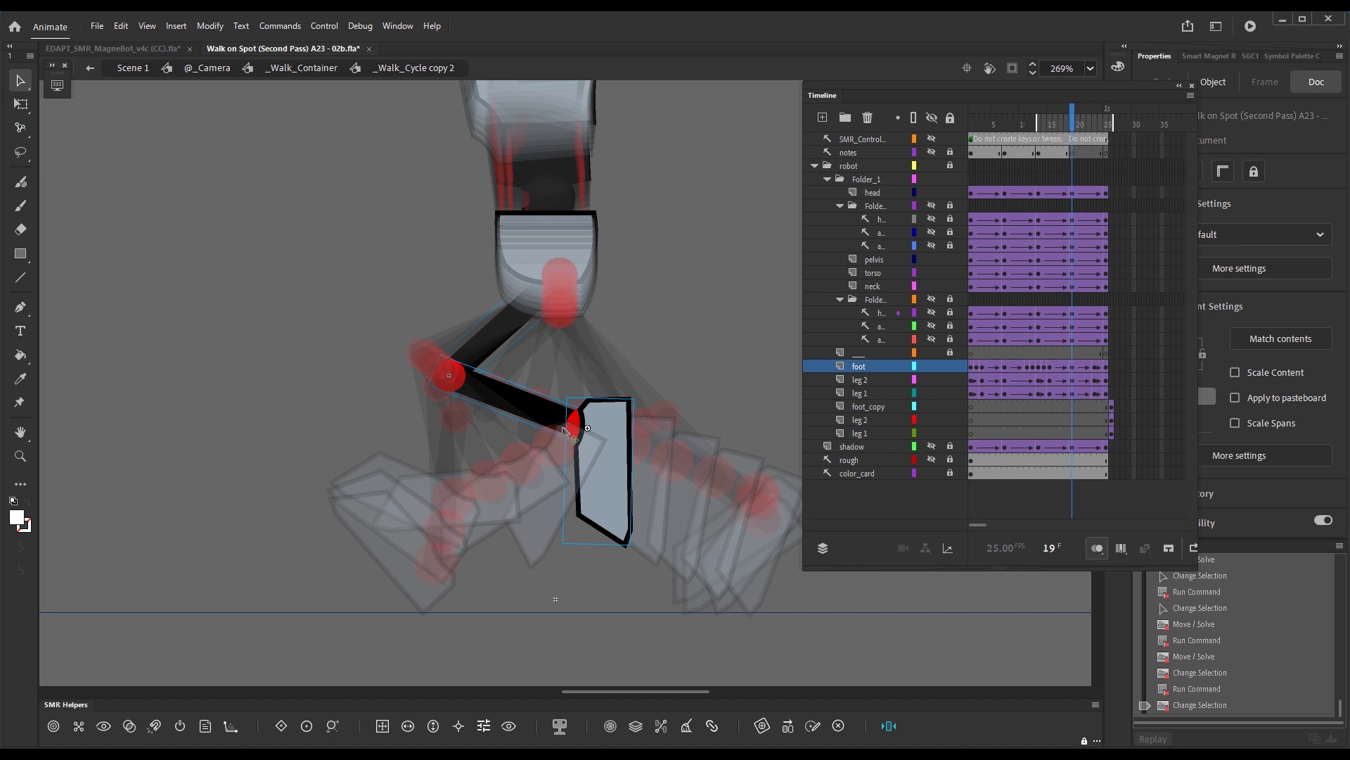
pyautogui.press('g')
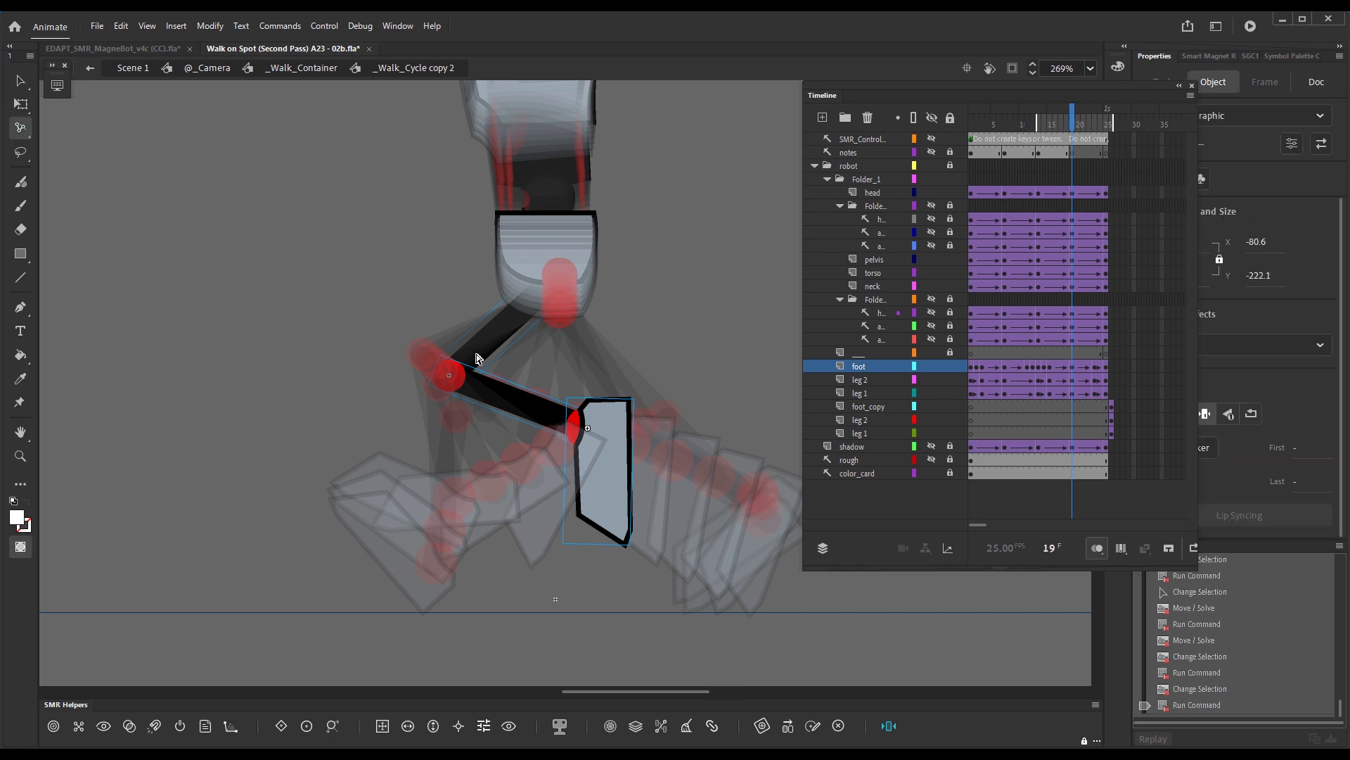
pyautogui.moveTo(478, 361); pyautogui.dragTo(552, 443)
pyautogui.moveTo(613, 557); pyautogui.dragTo(606, 567)
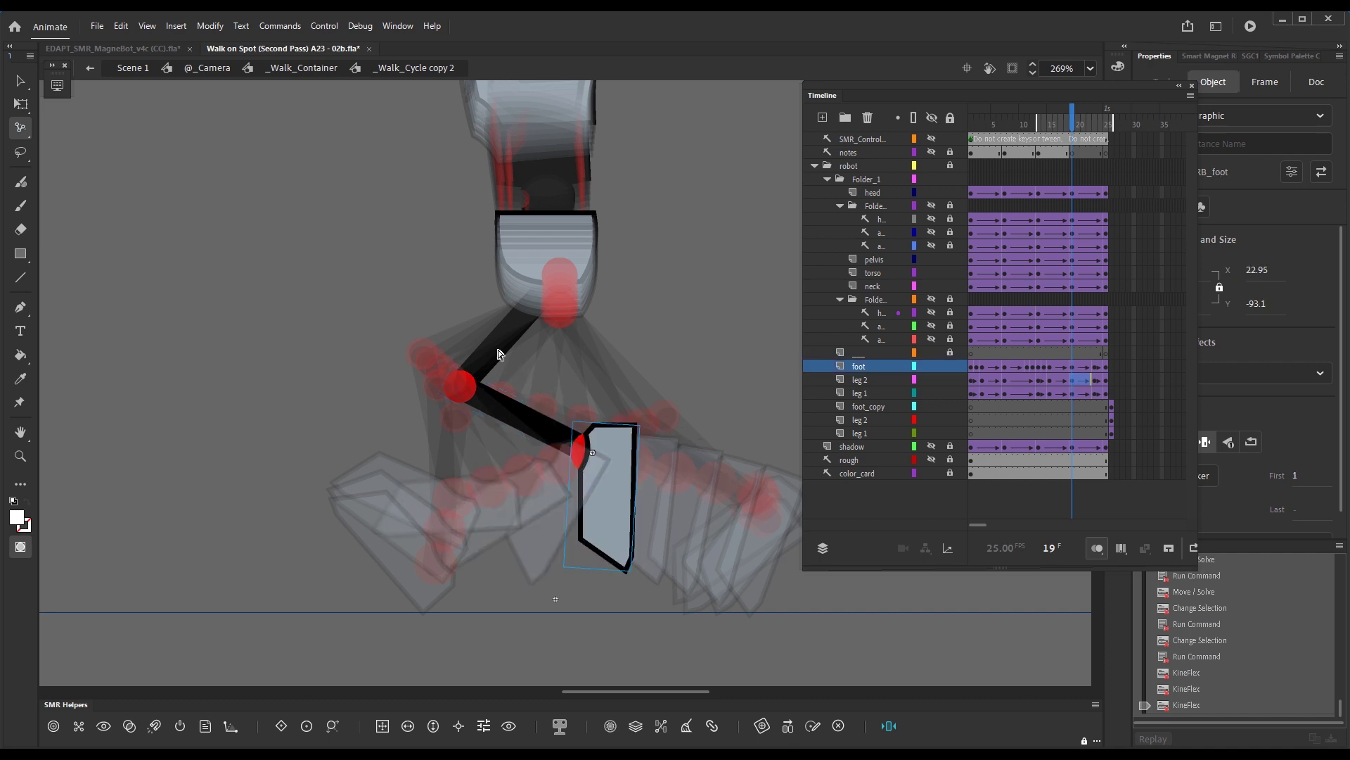
pyautogui.click(1097, 548)
# Step: Generate in-between keyframes for the foot and leg 2 from frame 15 up to frame 19
pyautogui.moveTo(1074, 131); pyautogui.dragTo(1053, 132)
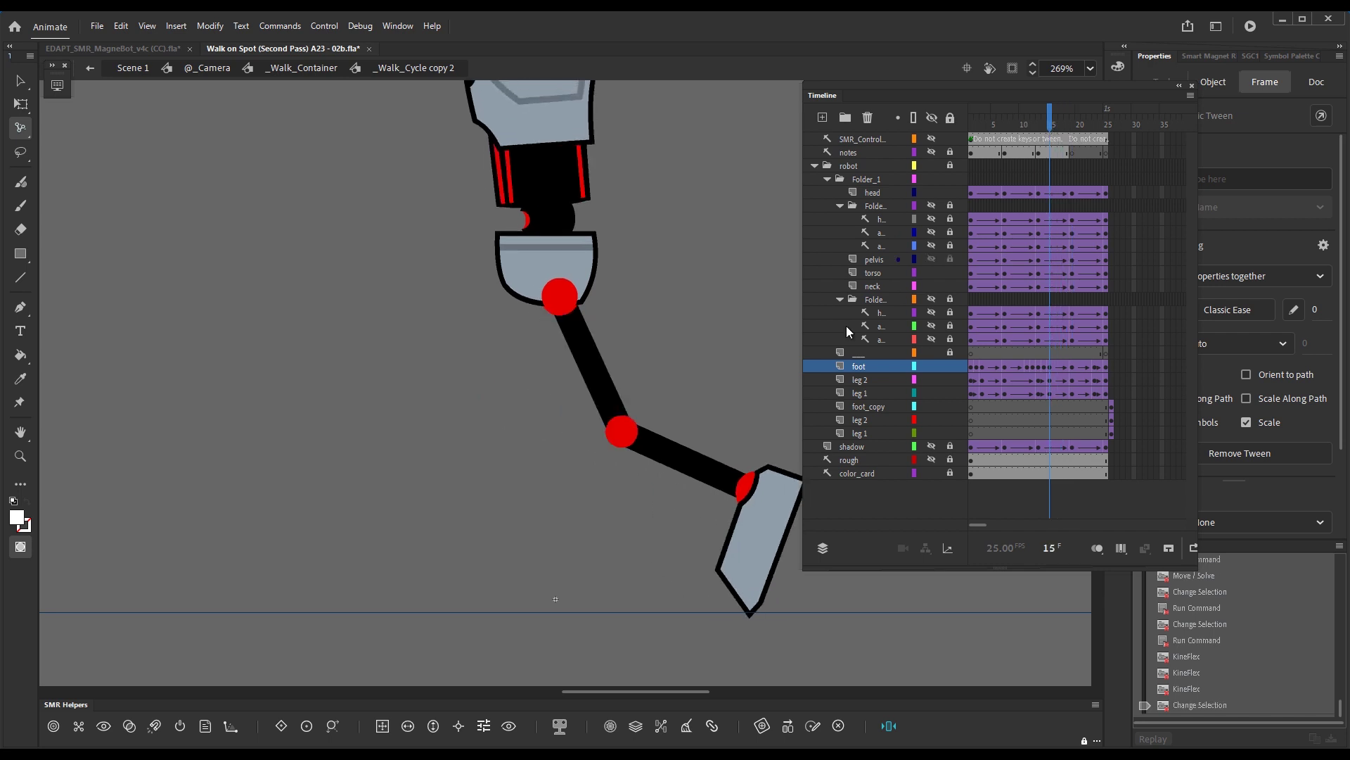
pyautogui.press('v')
pyautogui.moveTo(771, 424); pyautogui.dragTo(712, 533)
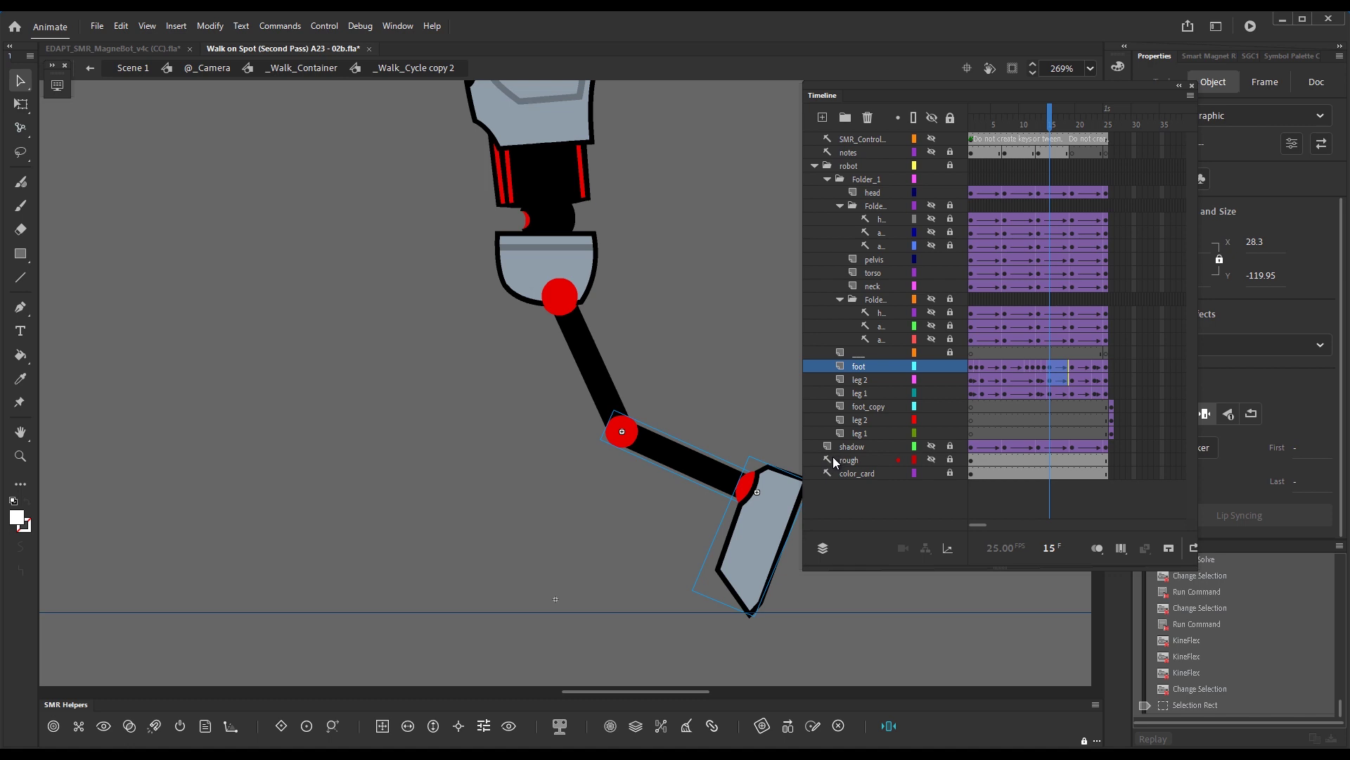
pyautogui.hotkey('alt', 'q')
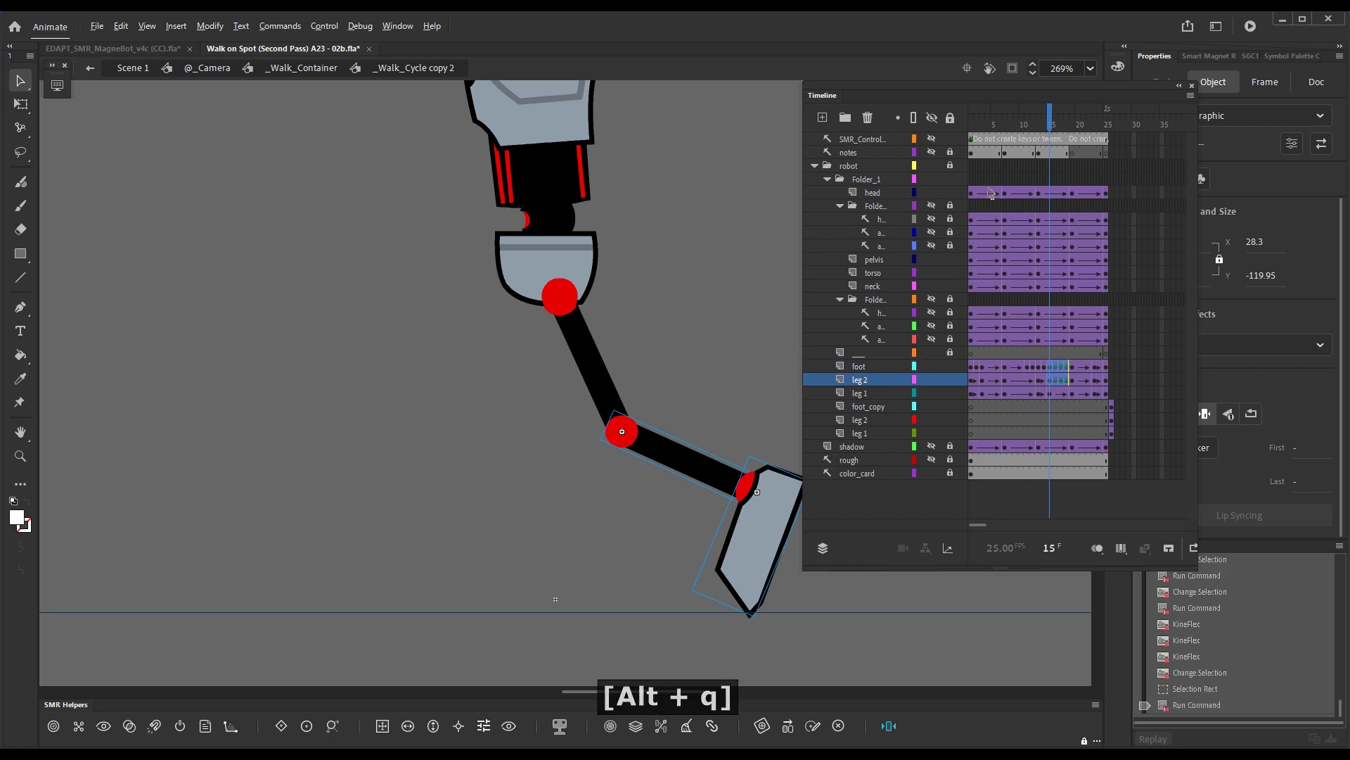
pyautogui.click(1063, 128)
pyautogui.moveTo(1062, 128)
pyautogui.mouseDown()
pyautogui.moveTo(1046, 128)
pyautogui.moveTo(1072, 129)
pyautogui.mouseUp()
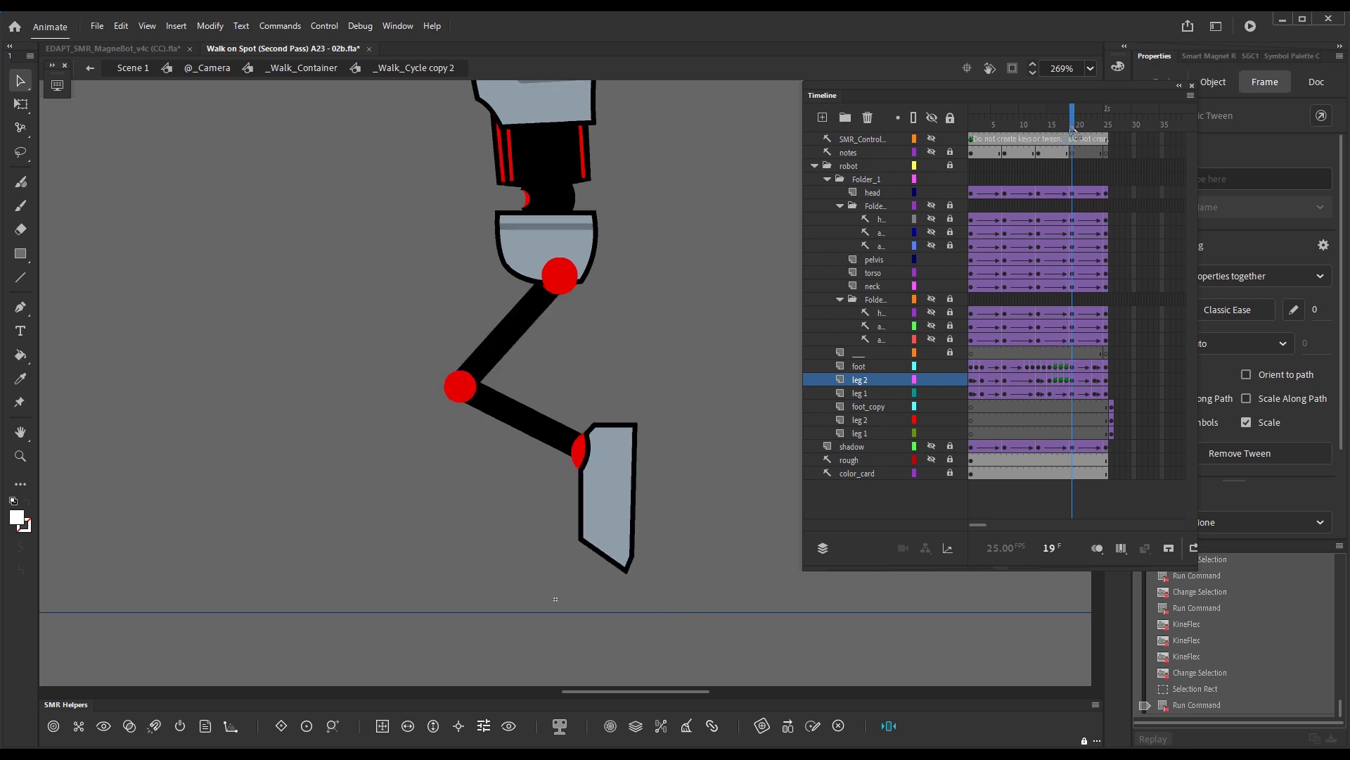
# Step: Turn onion skinning back on at frame 19 and anchor its markers to the current range
pyautogui.click(1098, 550)
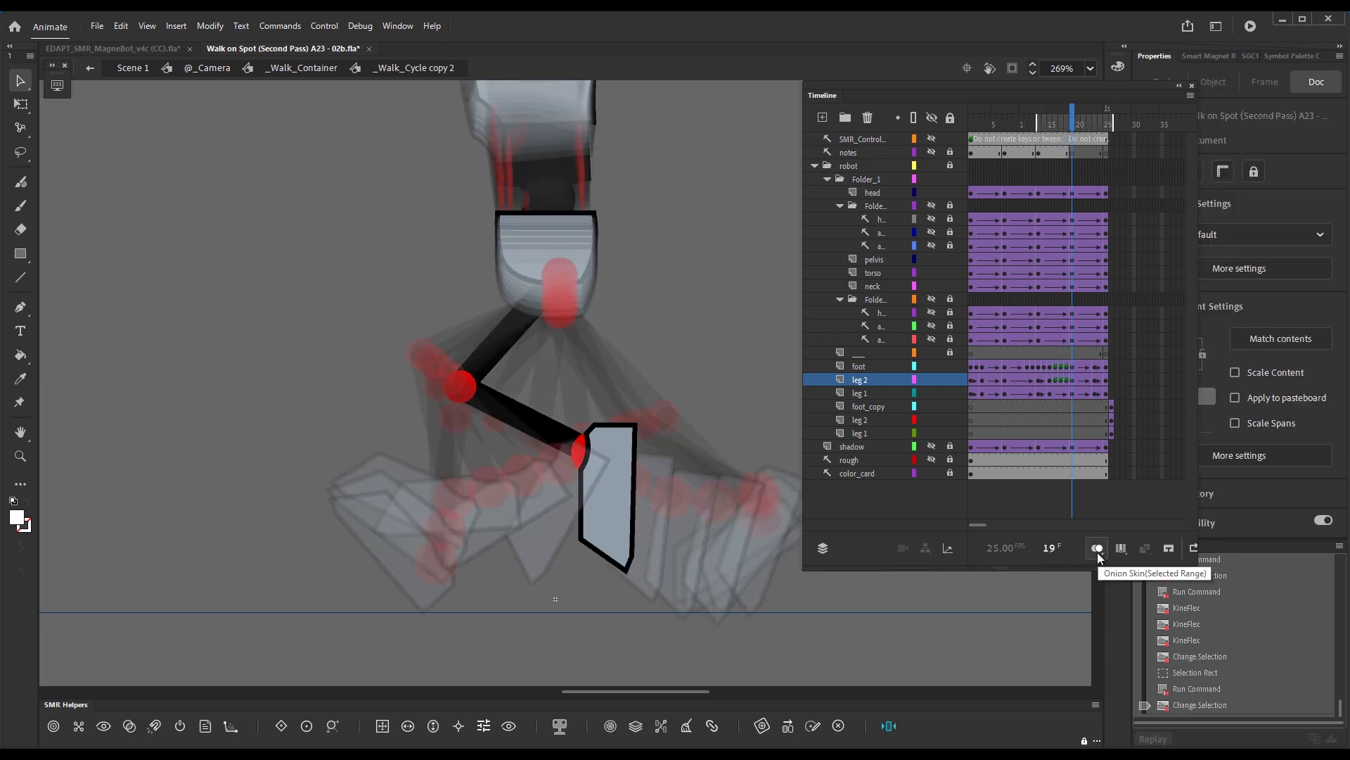
pyautogui.click(1100, 557)
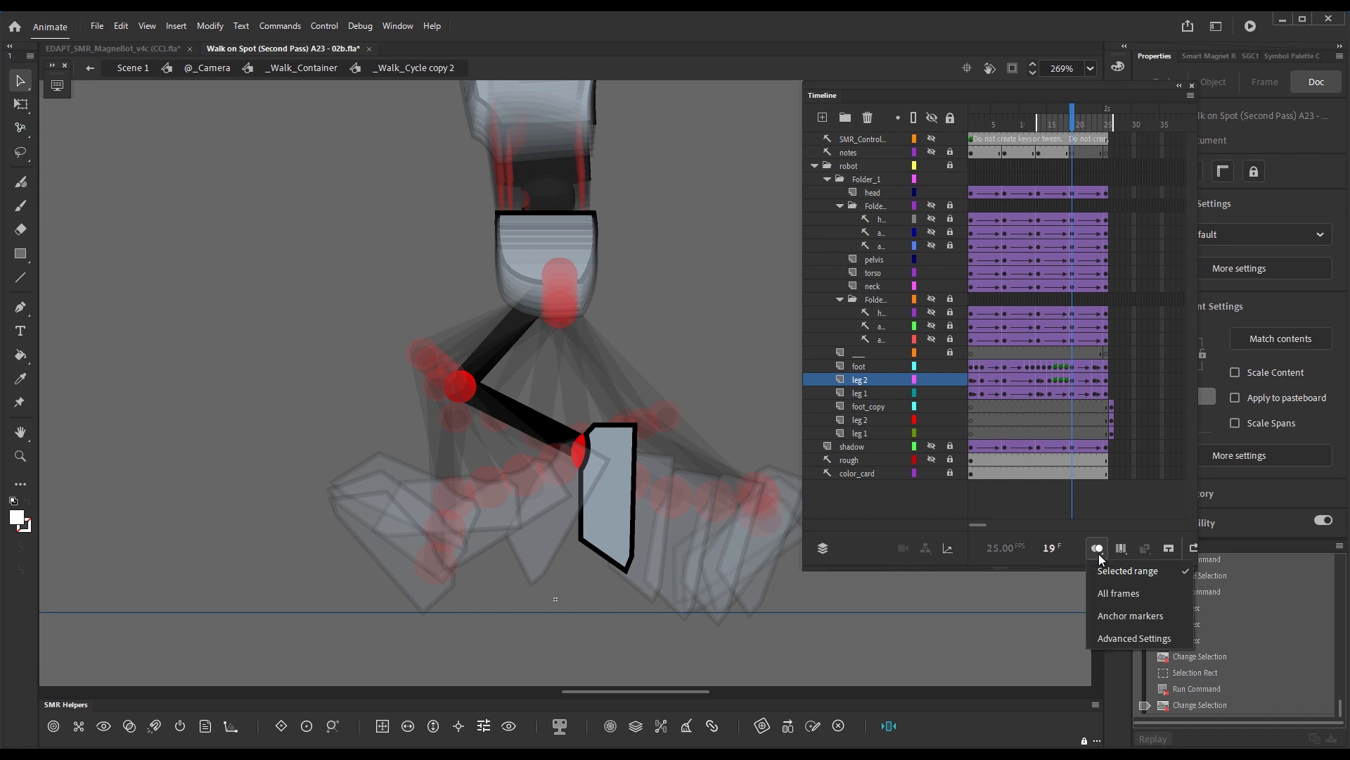
pyautogui.click(1106, 617)
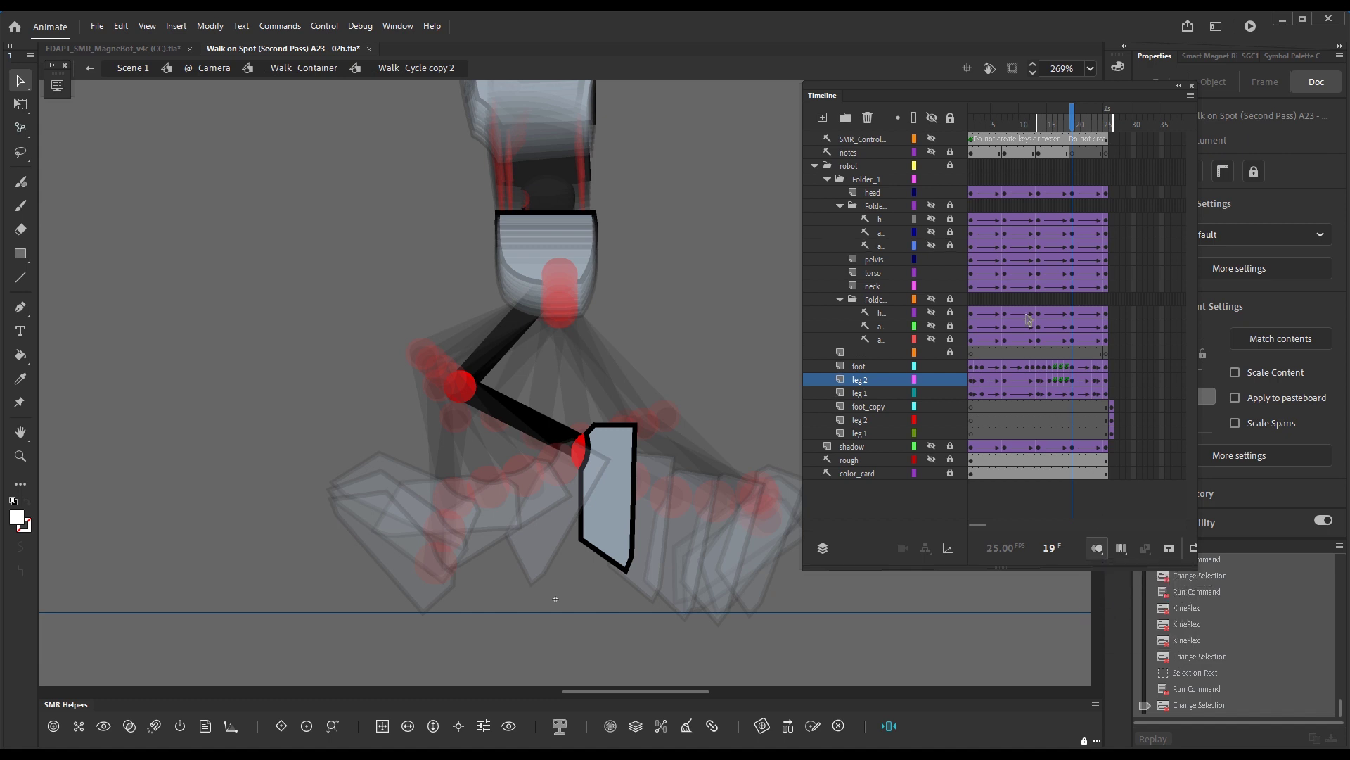
# Step: Raise the lower leg and foot with KineFlex at frames 17 and 16 to smooth the arc of the swing
pyautogui.press(',')
pyautogui.press(',')
pyautogui.press(',')
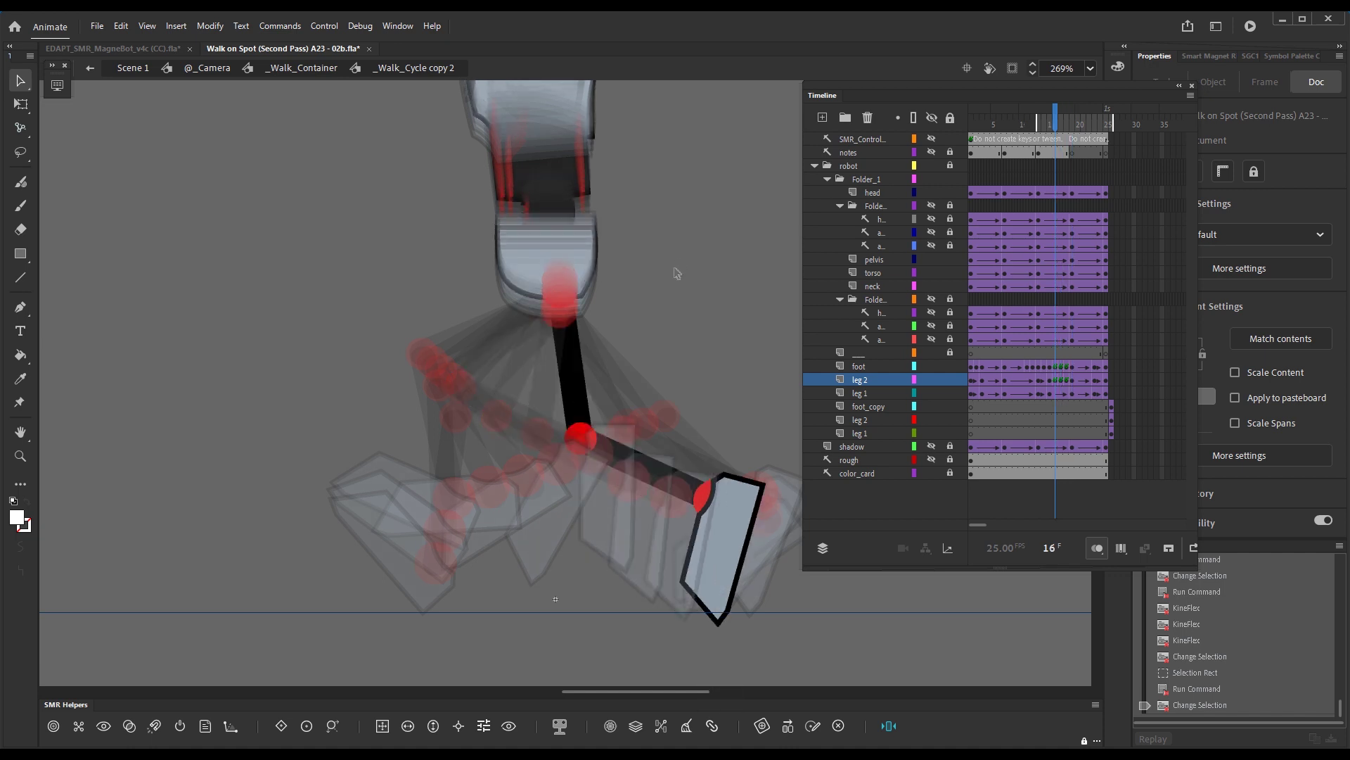
pyautogui.press('space')
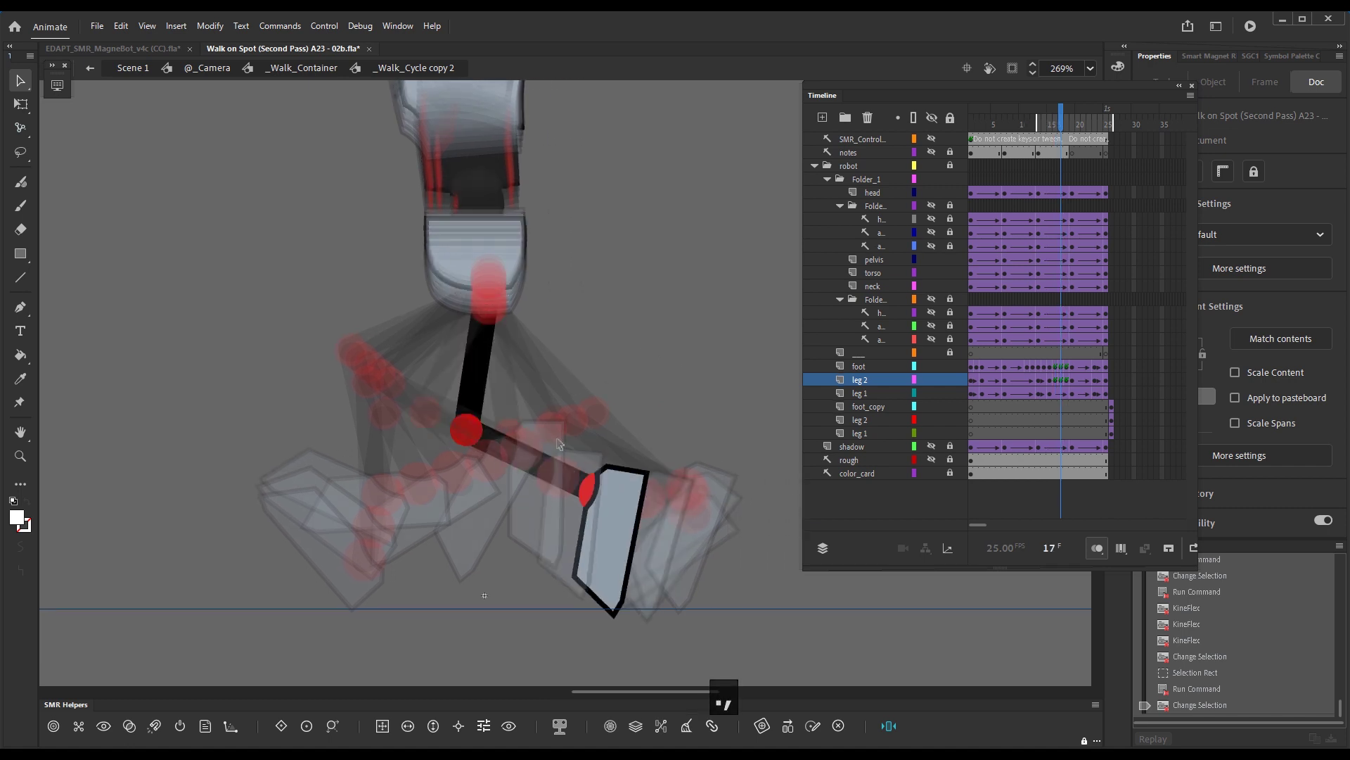
pyautogui.press('g')
pyautogui.moveTo(573, 483); pyautogui.dragTo(582, 459)
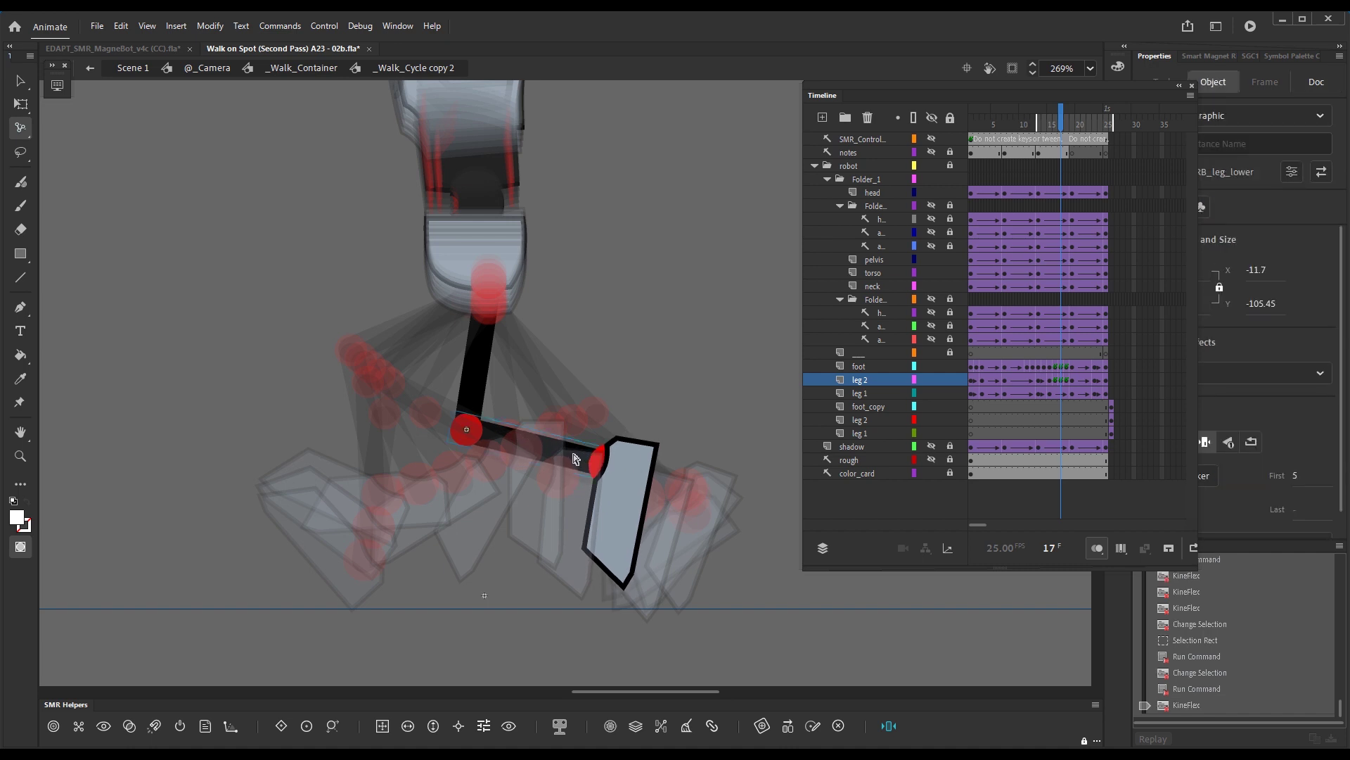
pyautogui.press(',')
pyautogui.moveTo(612, 476); pyautogui.dragTo(614, 465)
# Step: Raise the lower leg and foot at frame 18, fine-tune them at frame 16, and turn off onion skinning
pyautogui.press(',')
pyautogui.press('.')
pyautogui.press('.')
pyautogui.press('.')
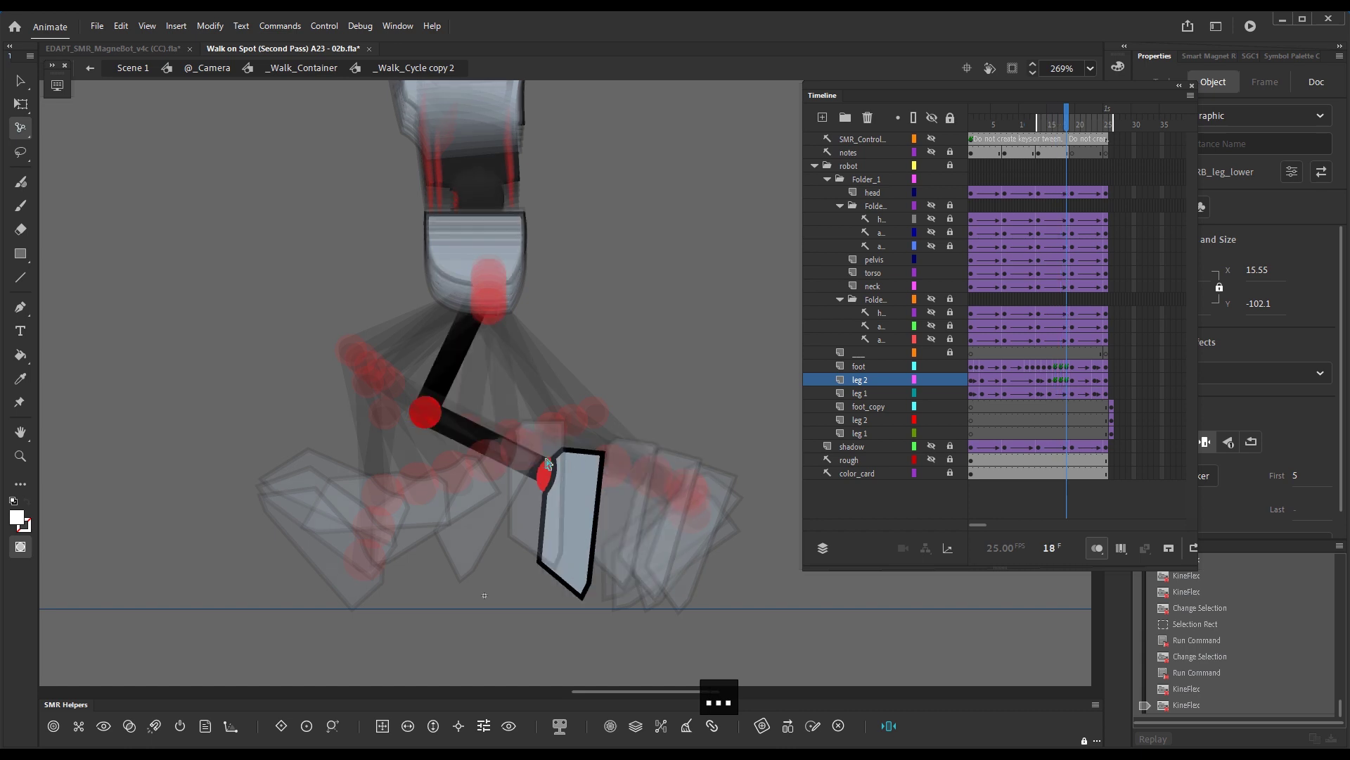
pyautogui.moveTo(532, 461); pyautogui.dragTo(545, 446)
pyautogui.press(',')
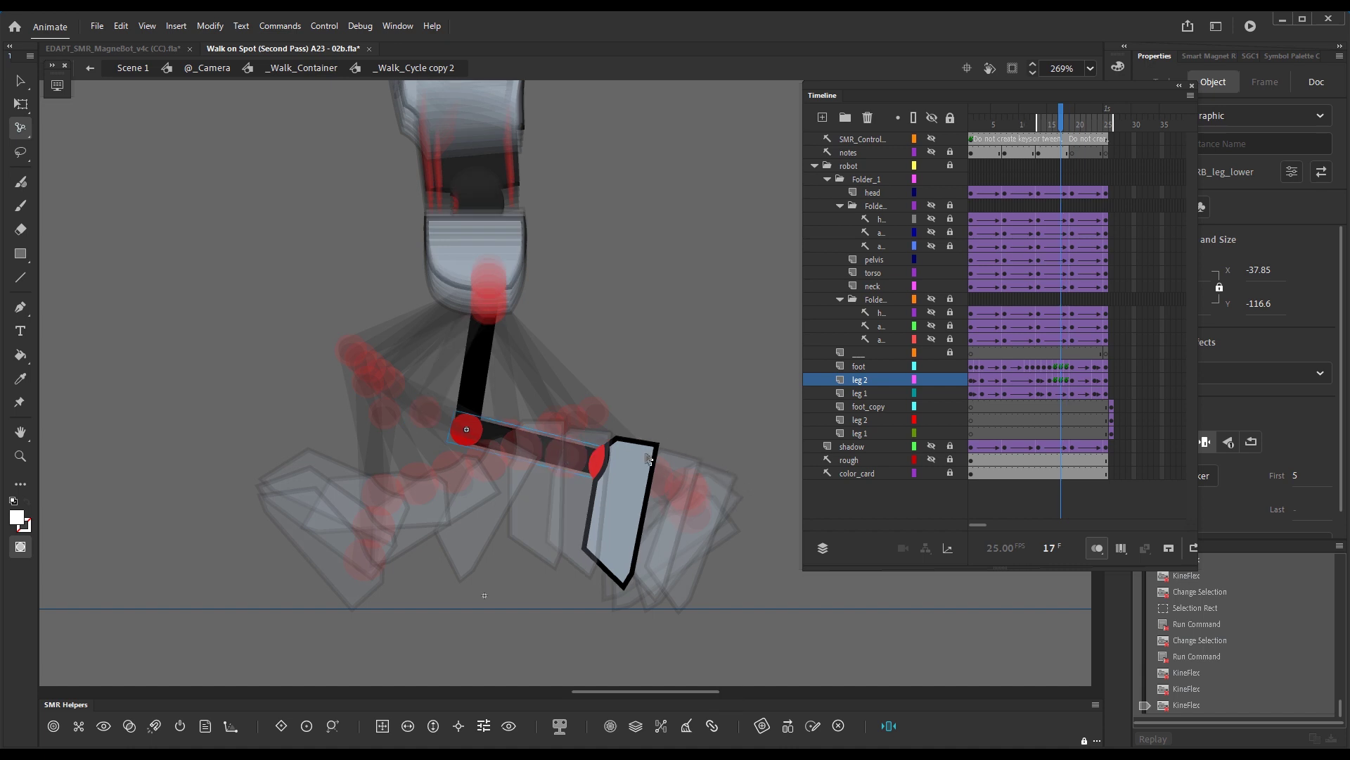
pyautogui.press(',')
pyautogui.moveTo(611, 459); pyautogui.dragTo(612, 456)
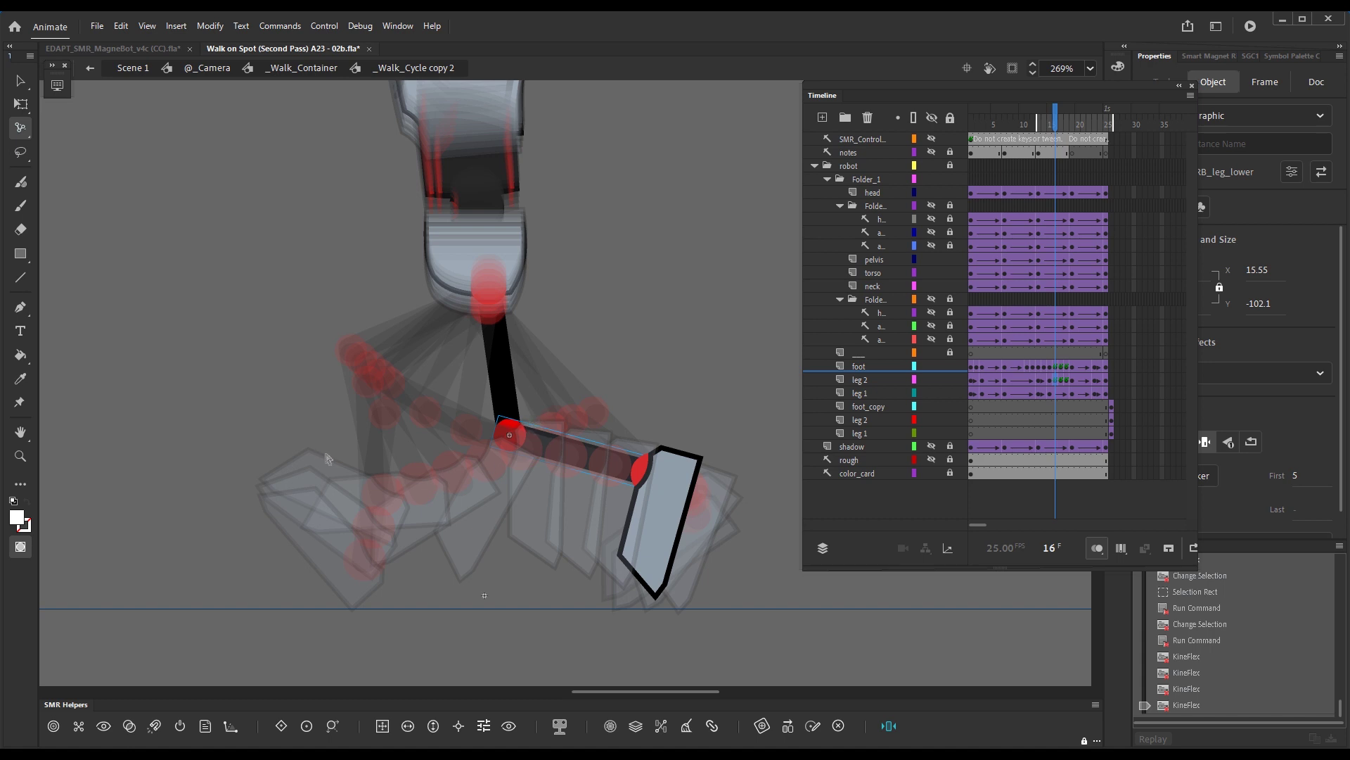
pyautogui.click(1097, 550)
# Step: Set the classic ease to 30 on the foot, leg 2 and leg 1 tweens at frame 21
pyautogui.moveTo(1055, 124); pyautogui.dragTo(1086, 129)
pyautogui.click(1086, 374)
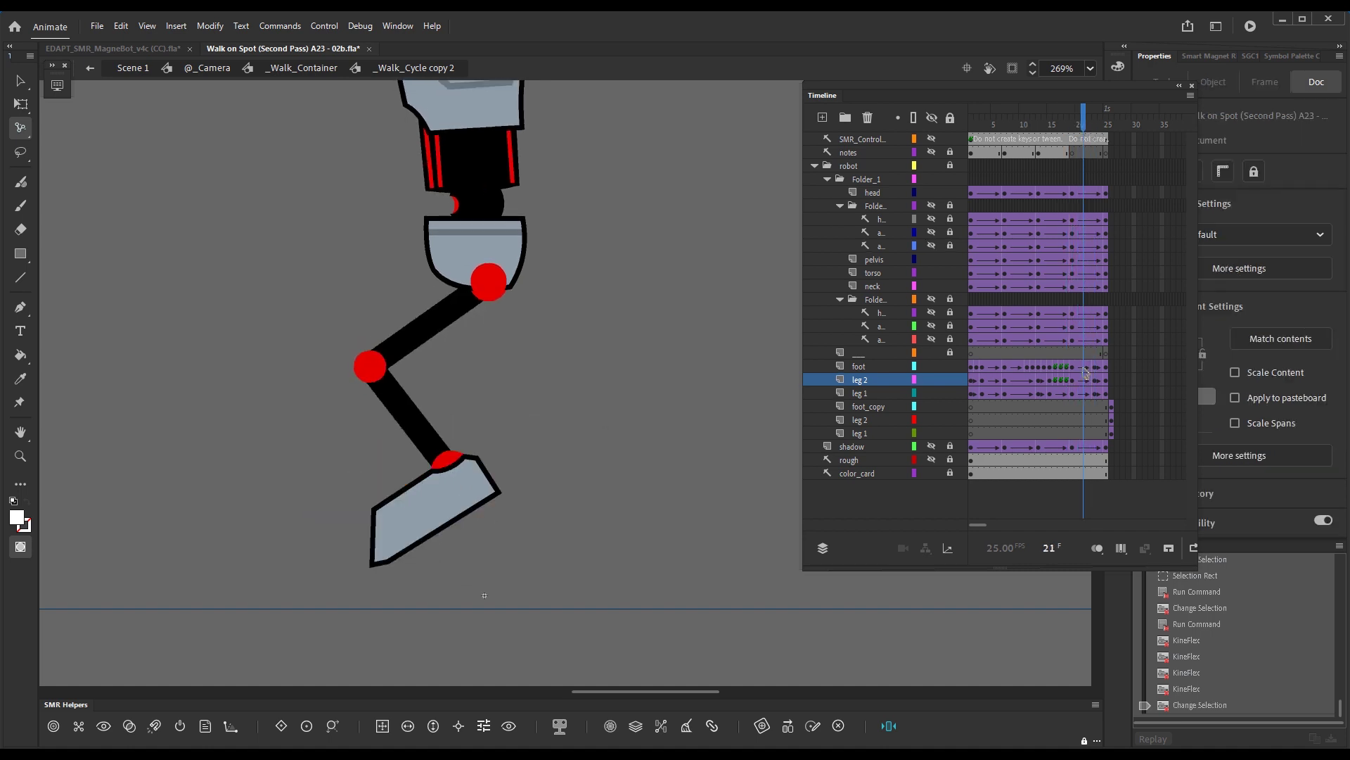
pyautogui.click(1083, 394)
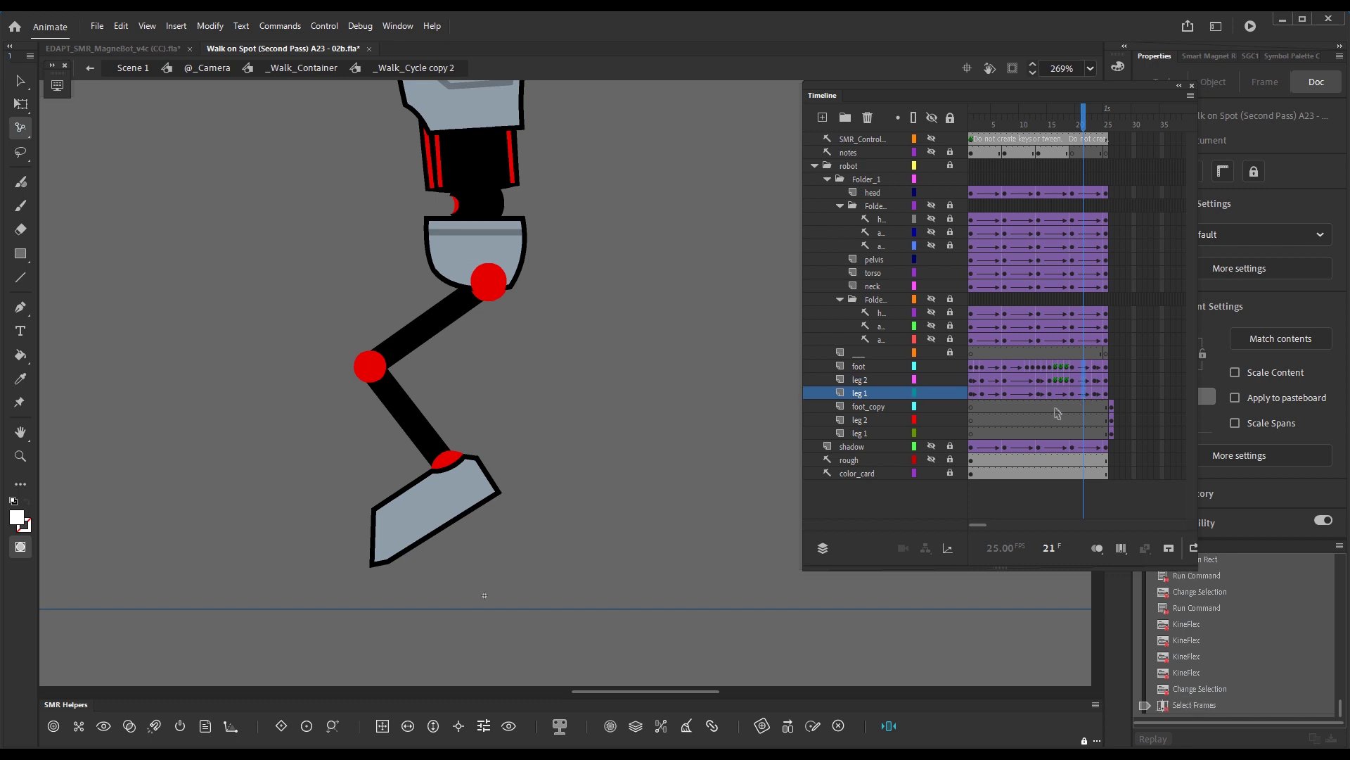
pyautogui.click(1315, 314)
pyautogui.write('30')
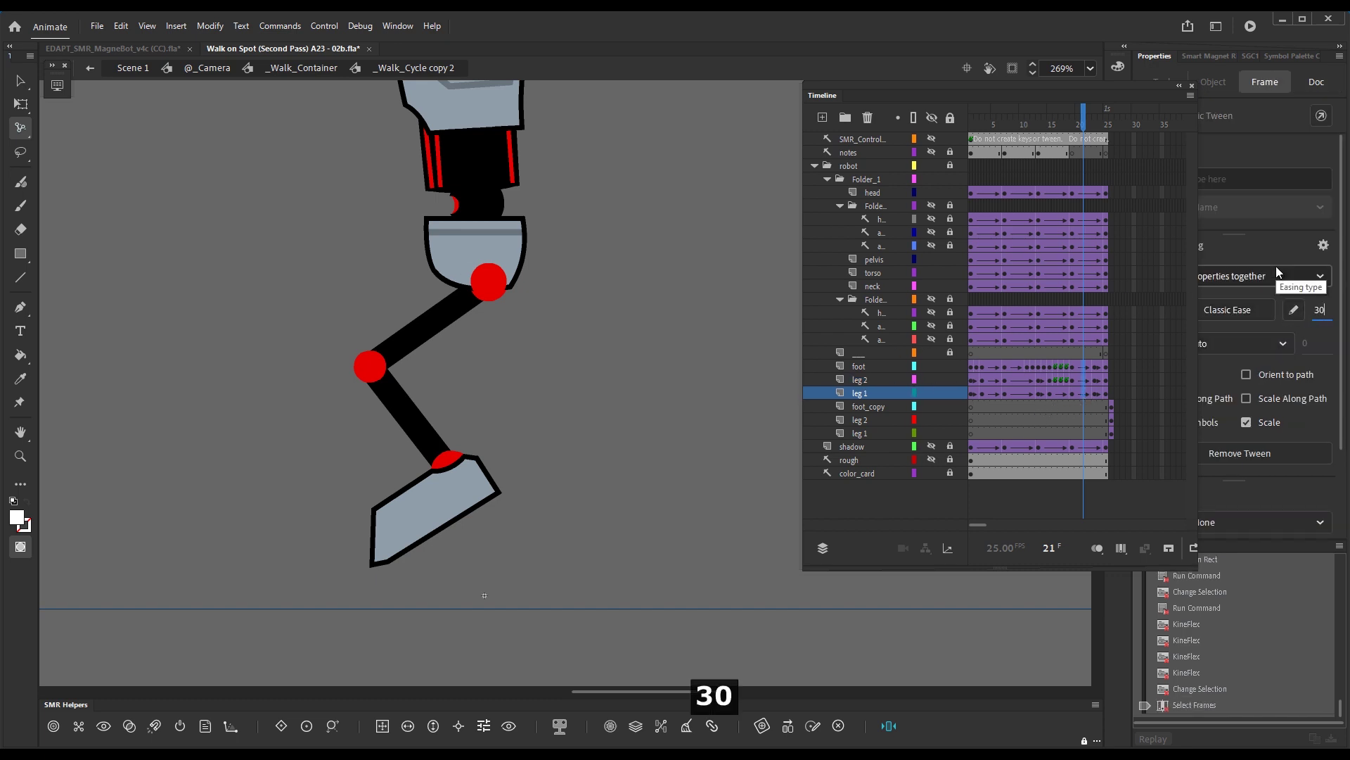
pyautogui.press('Return')
# Step: Generate in-between keyframes for the foot and leg 2 from frame 19 up to frame 23, and check the frames through 25
pyautogui.moveTo(1073, 127)
pyautogui.mouseDown()
pyautogui.moveTo(1112, 133)
pyautogui.moveTo(1076, 128)
pyautogui.mouseUp()
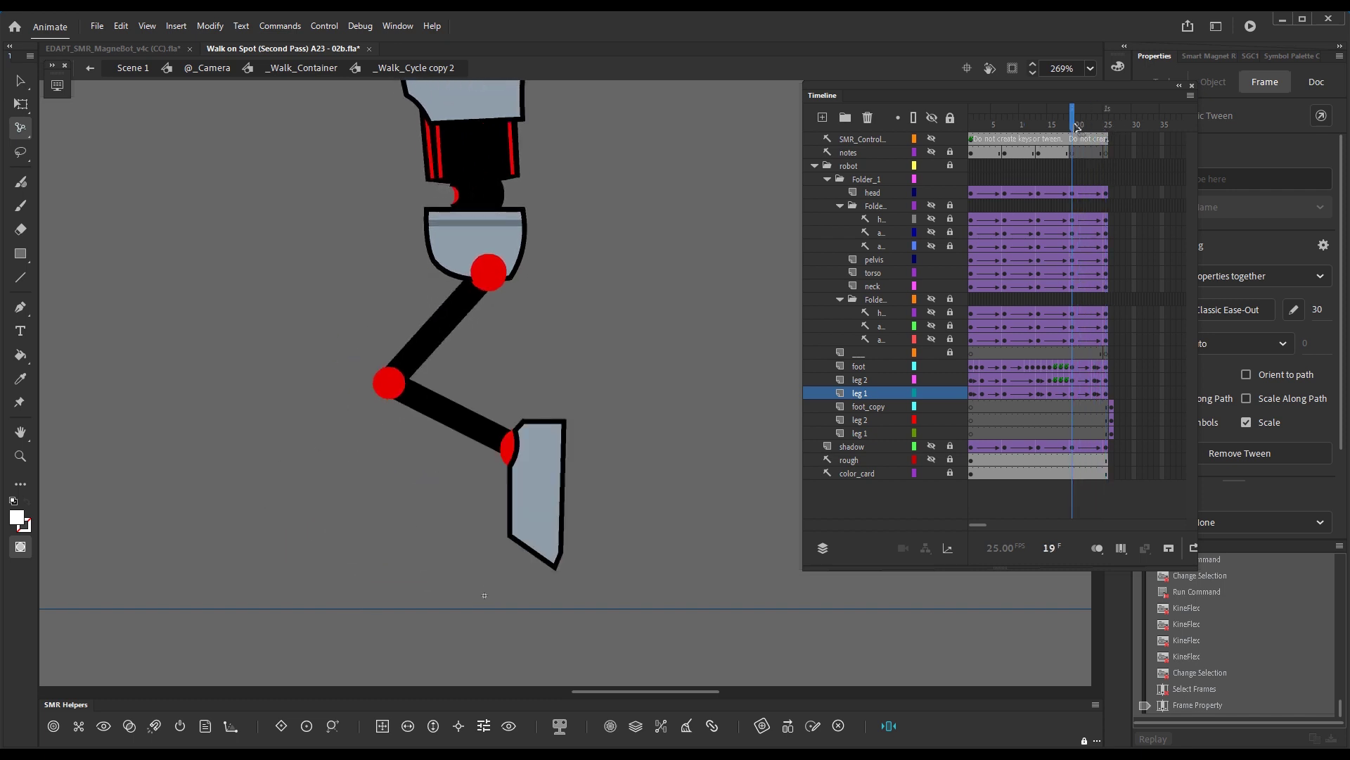
pyautogui.click(1073, 379)
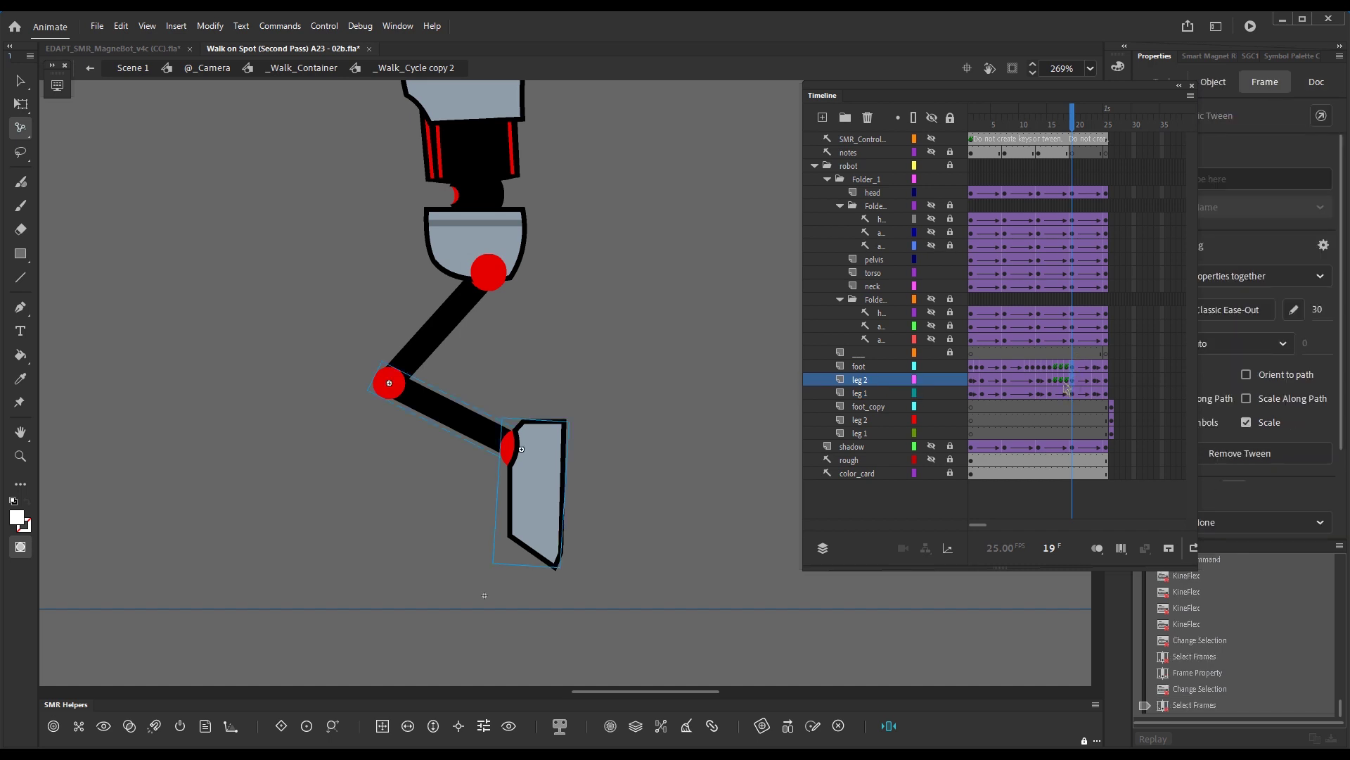
pyautogui.hotkey('alt', 'q')
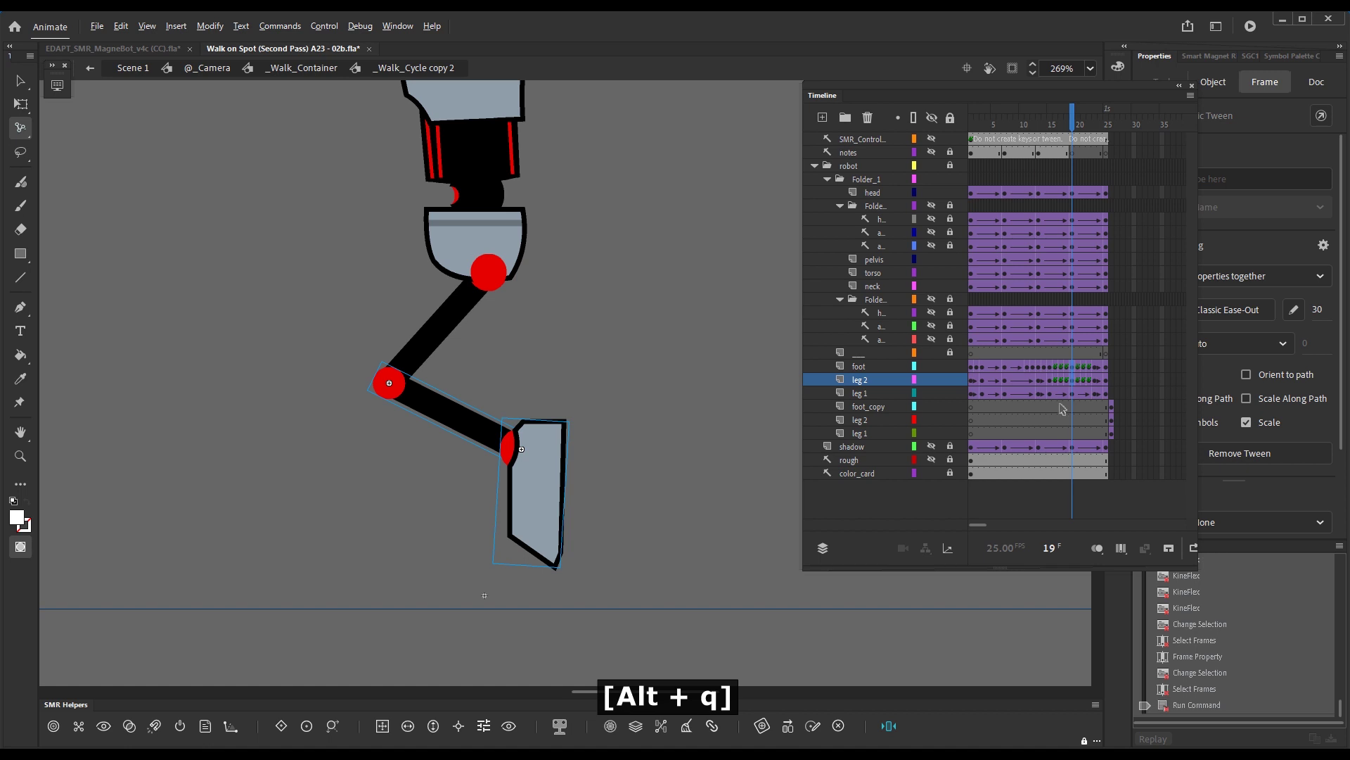
pyautogui.moveTo(1084, 126); pyautogui.dragTo(1111, 131)
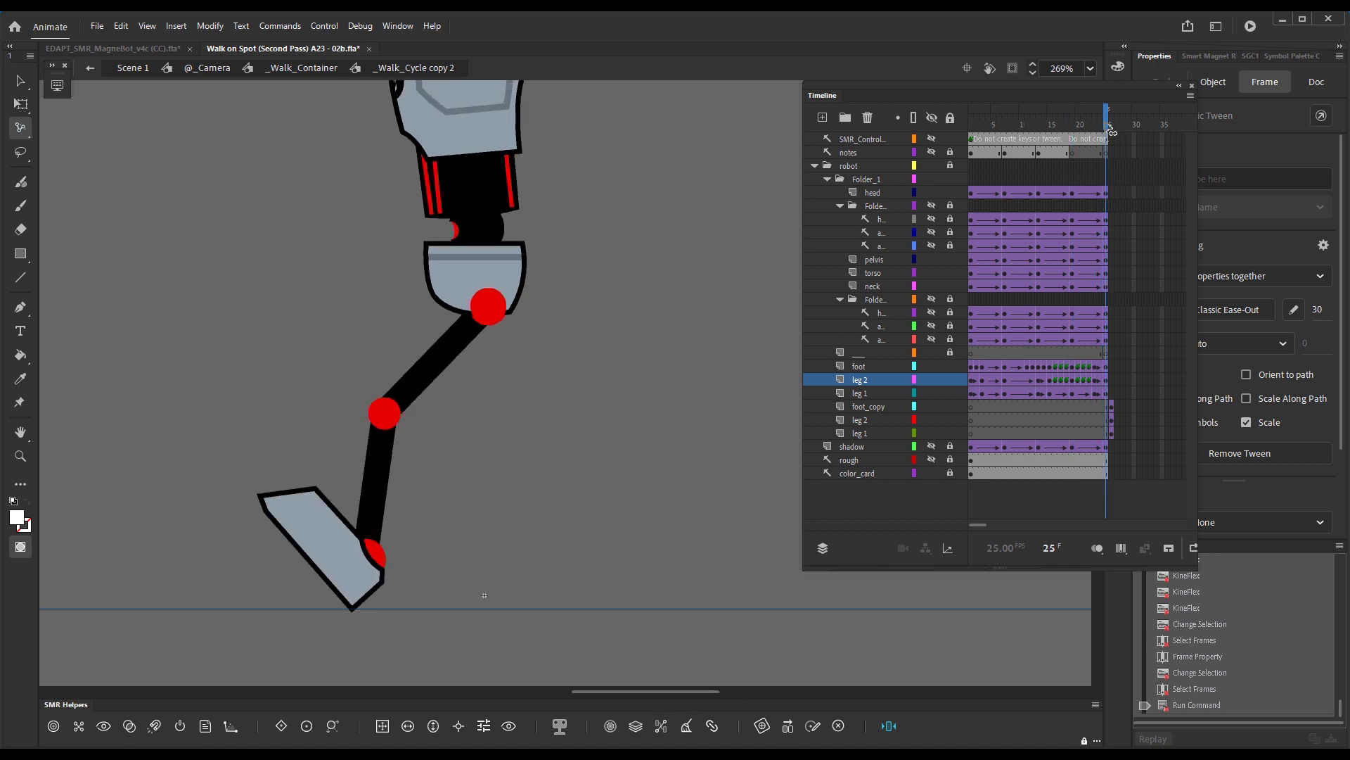
# Step: Set the classic ease to -20 on the foot and leg 2 tweens at frame 23
pyautogui.click(1095, 380)
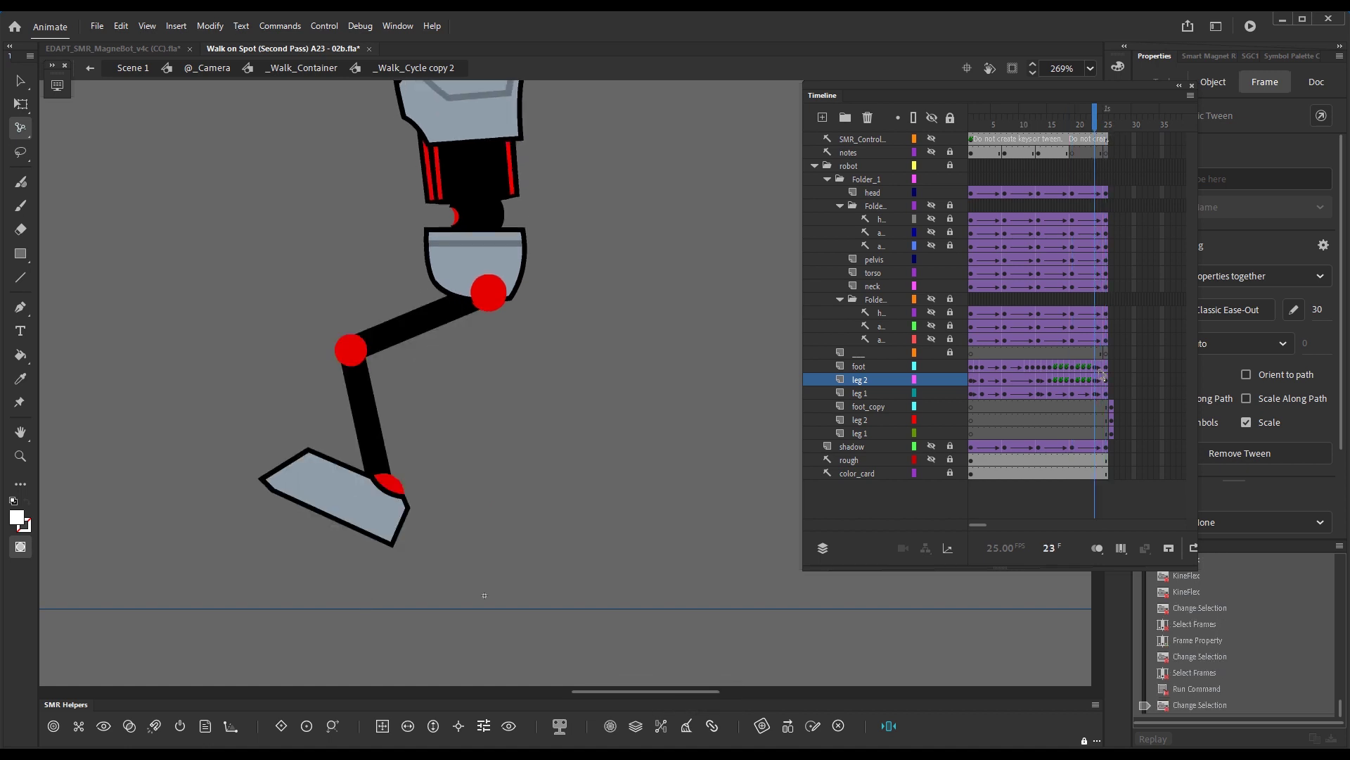
pyautogui.click(1315, 309)
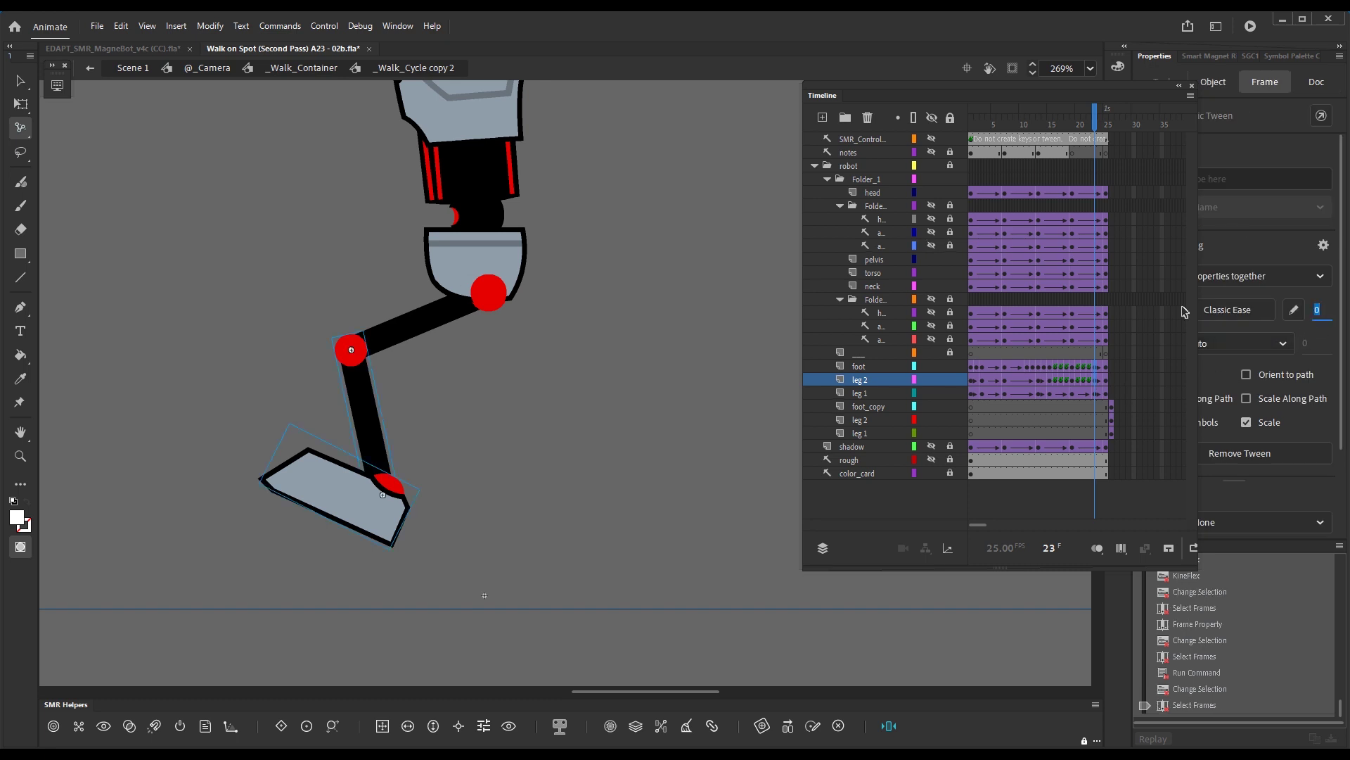
pyautogui.write('-20')
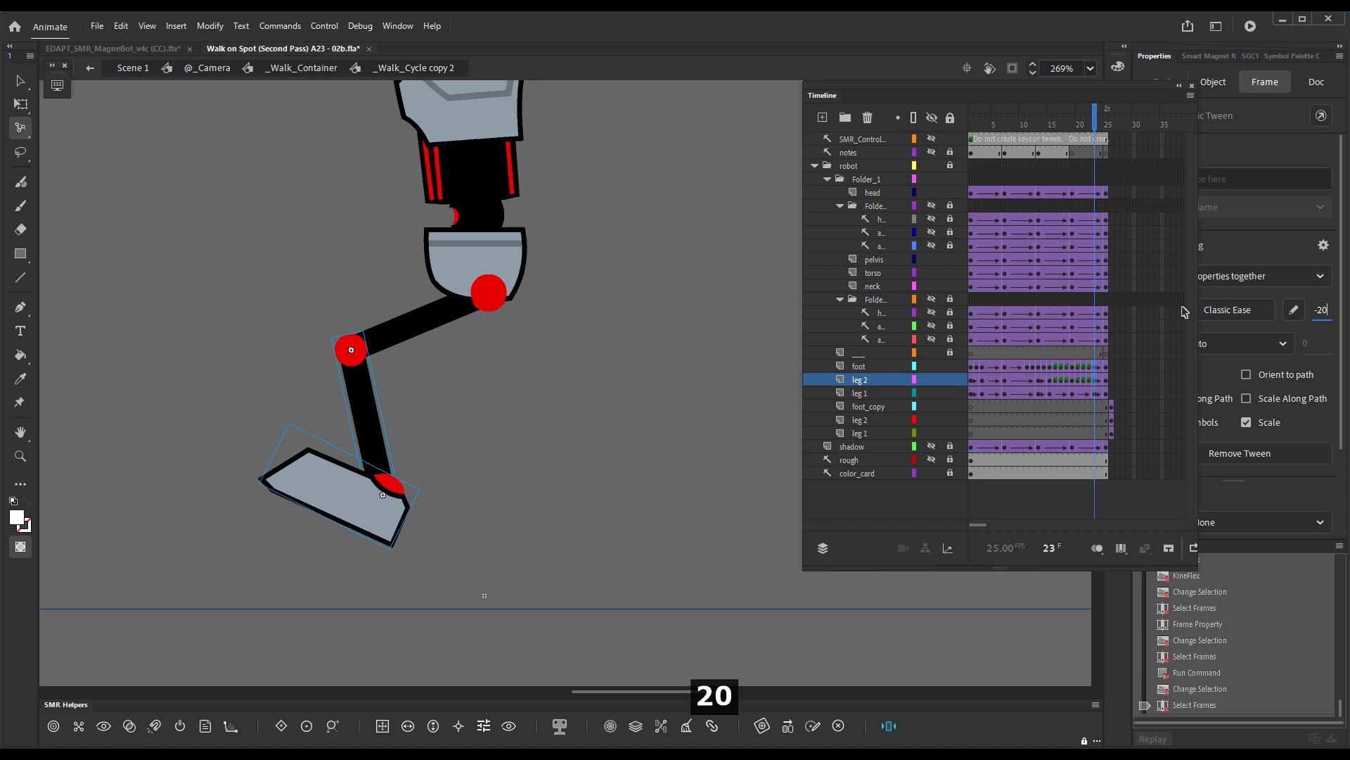
pyautogui.press('Return')
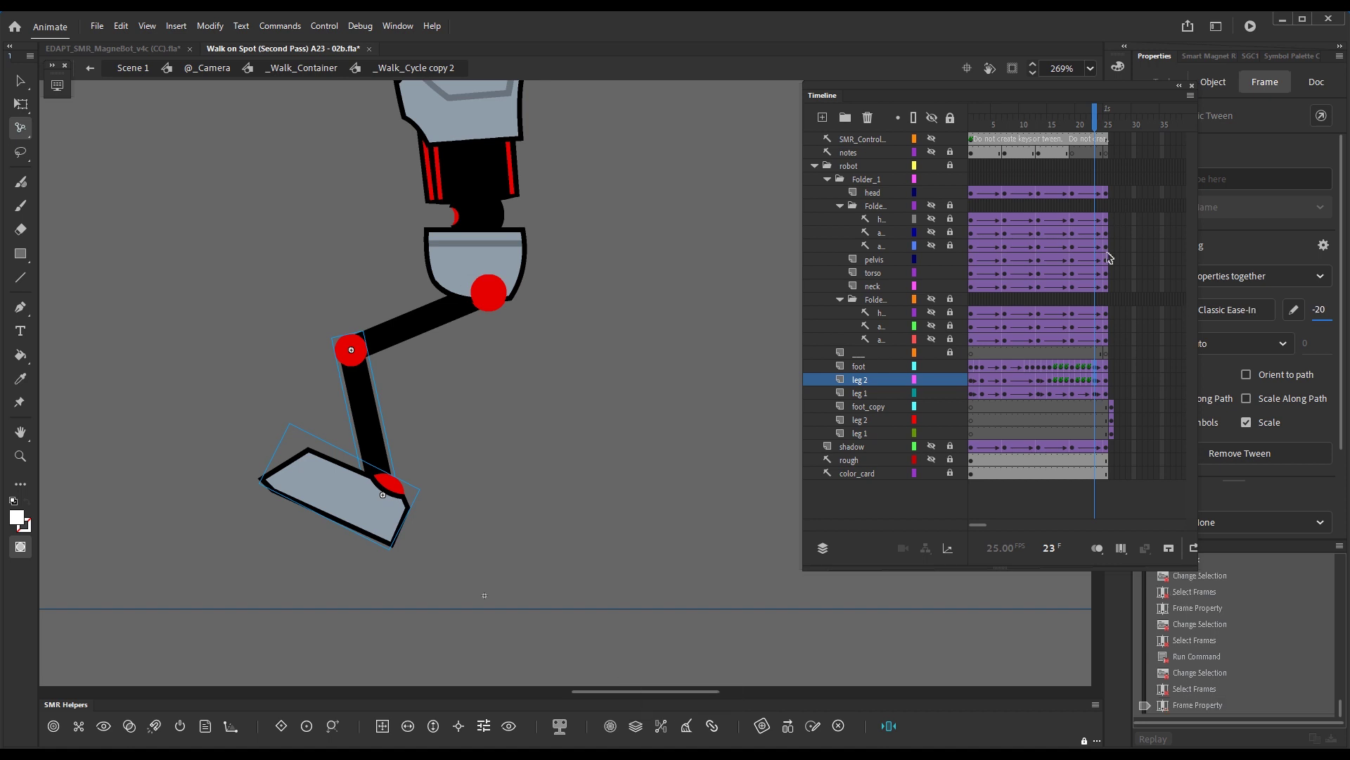
# Step: Review the eased leg motion with onion skins around frame 19, test the movie, and return to frame 1
pyautogui.click(1109, 118)
pyautogui.moveTo(1109, 118); pyautogui.dragTo(1097, 122)
pyautogui.click(1073, 117)
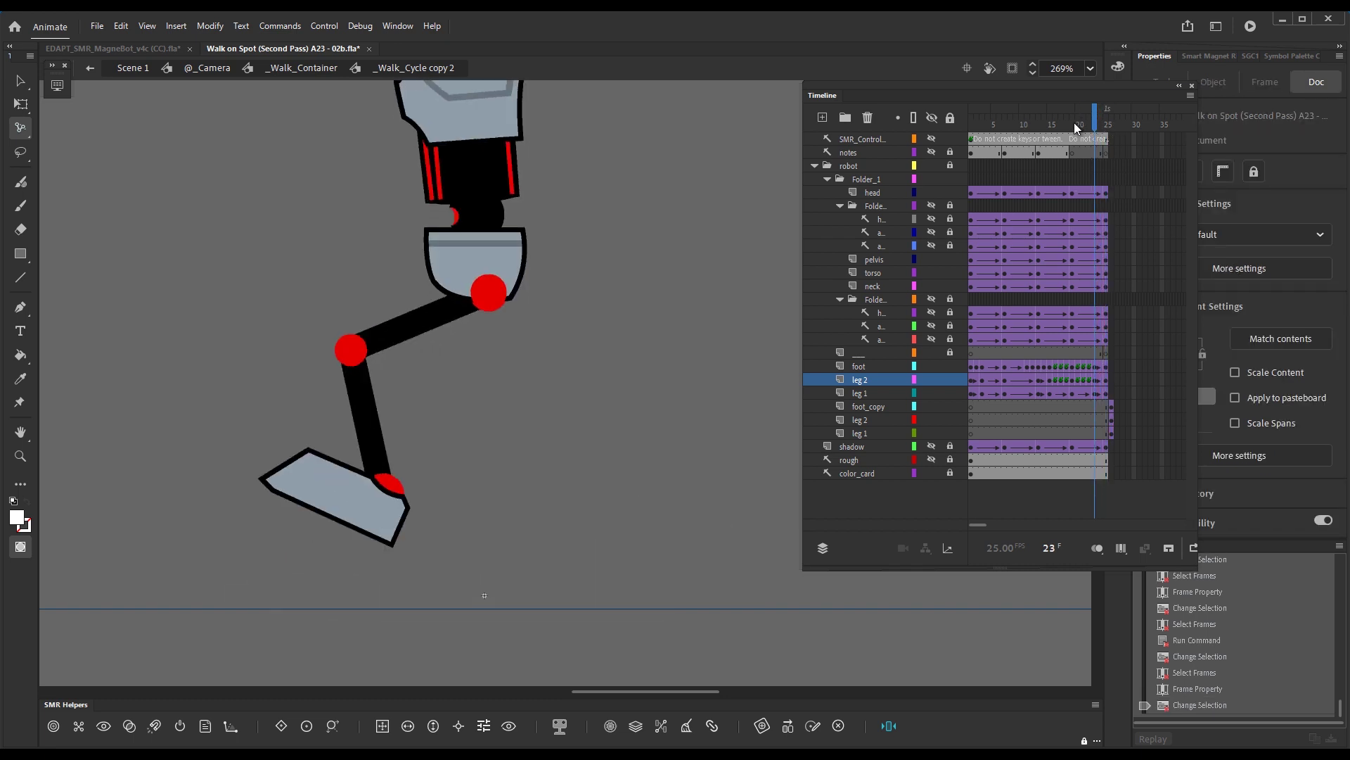
pyautogui.click(1097, 548)
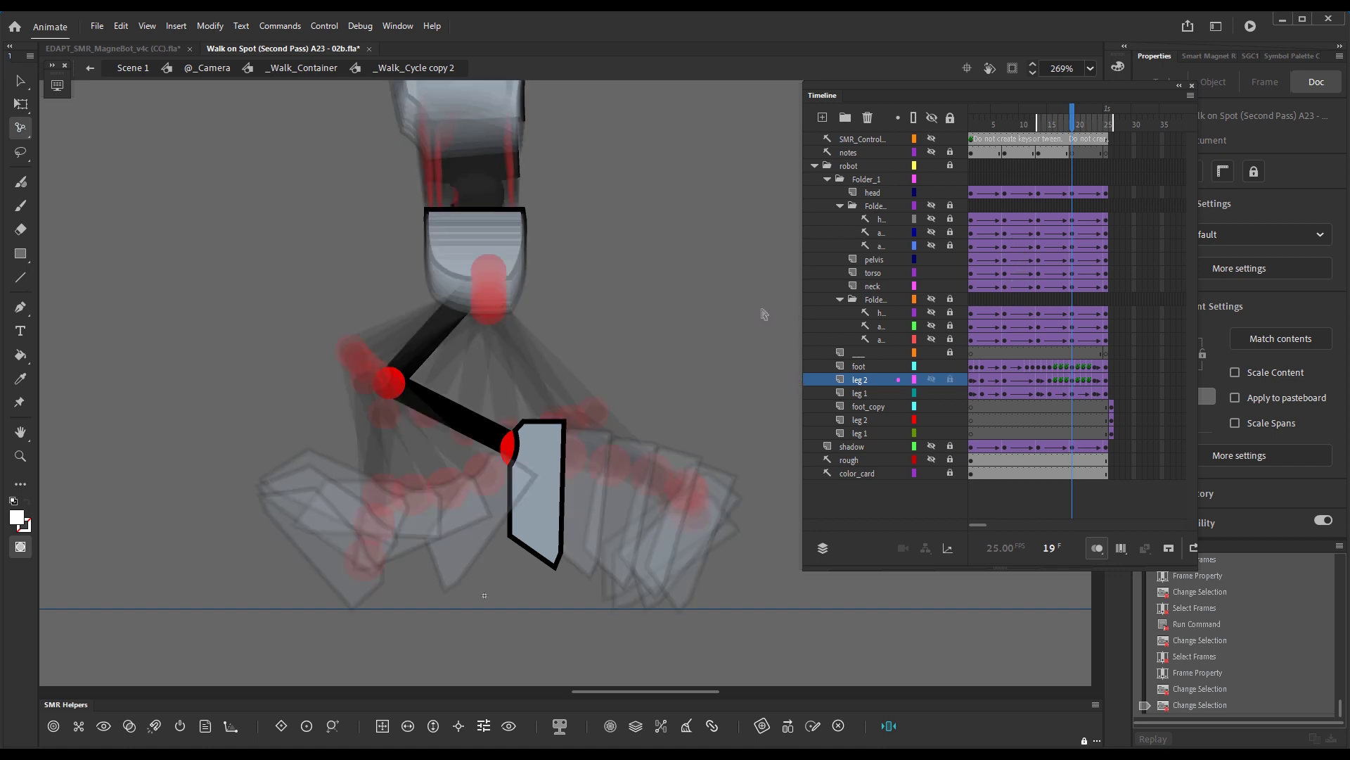
pyautogui.hotkey('ctrl', 'Return')
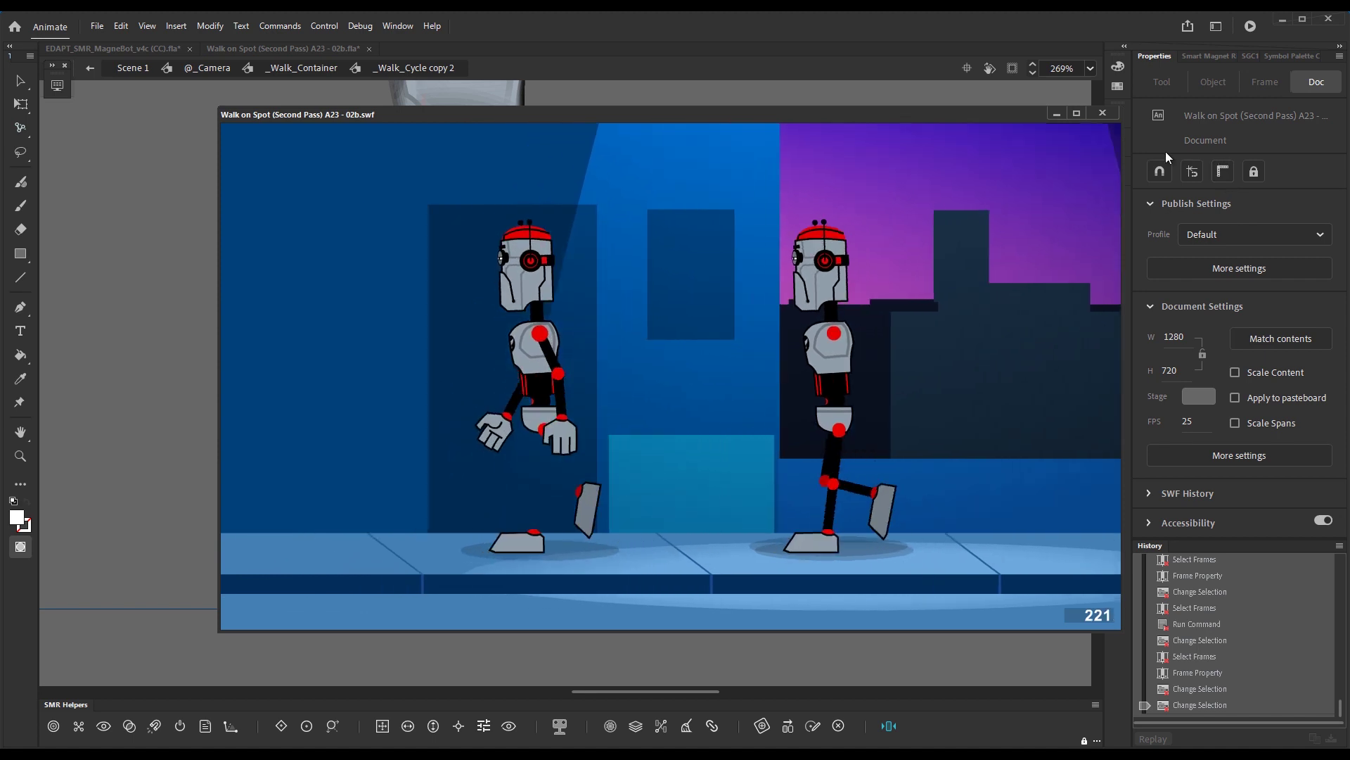
pyautogui.click(1102, 114)
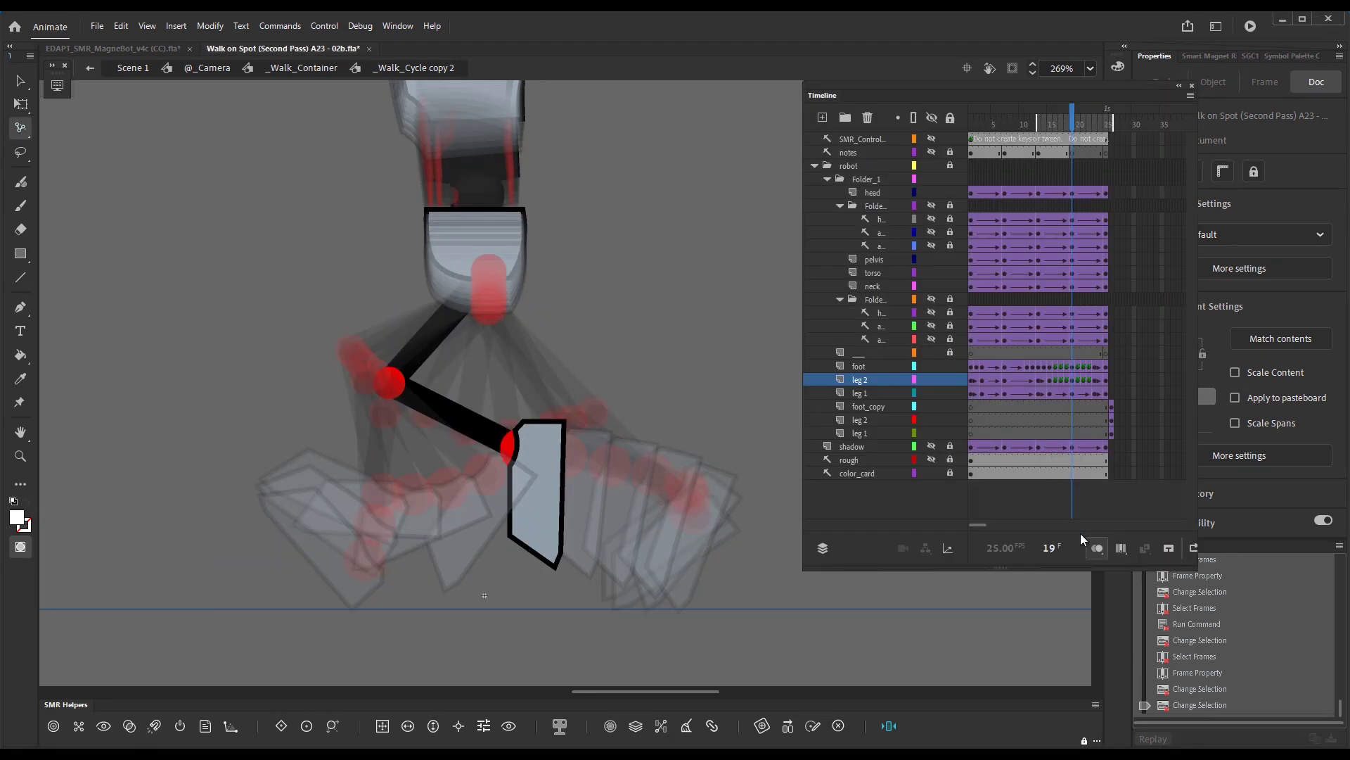
pyautogui.moveTo(1053, 108); pyautogui.dragTo(971, 108)
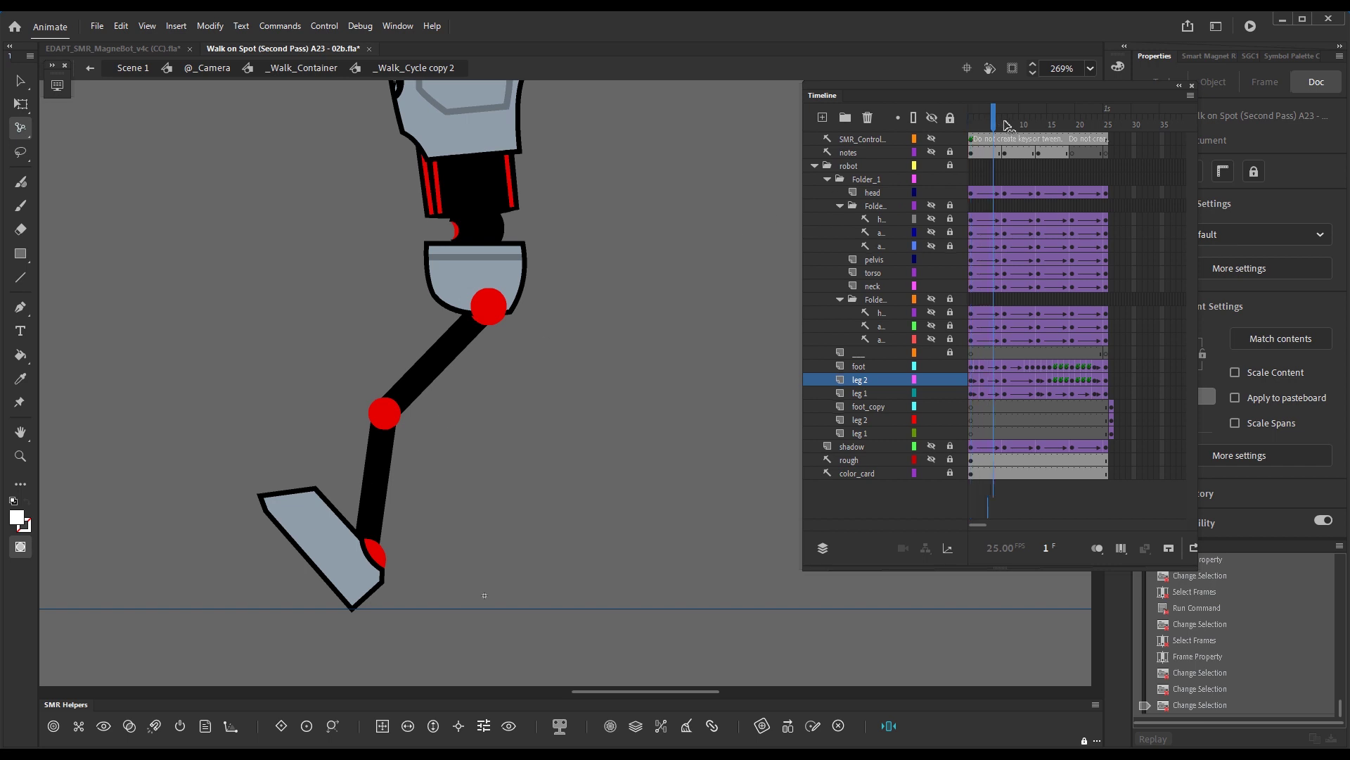
# Step: Open the RB_foot symbol from frame 12 of the walk cycle and add a second keyframe to its foot artwork layer
pyautogui.moveTo(1005, 121); pyautogui.dragTo(1036, 134)
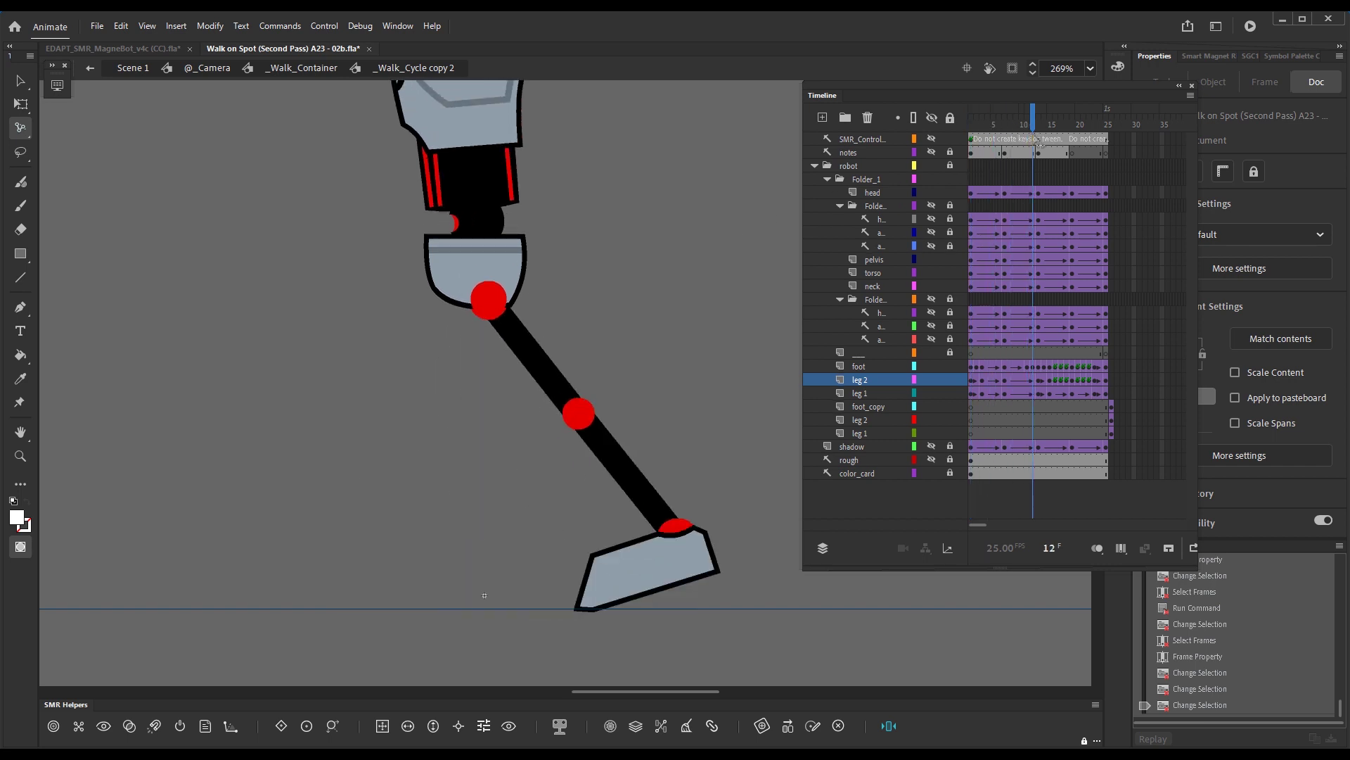
pyautogui.moveTo(1037, 140); pyautogui.dragTo(1035, 142)
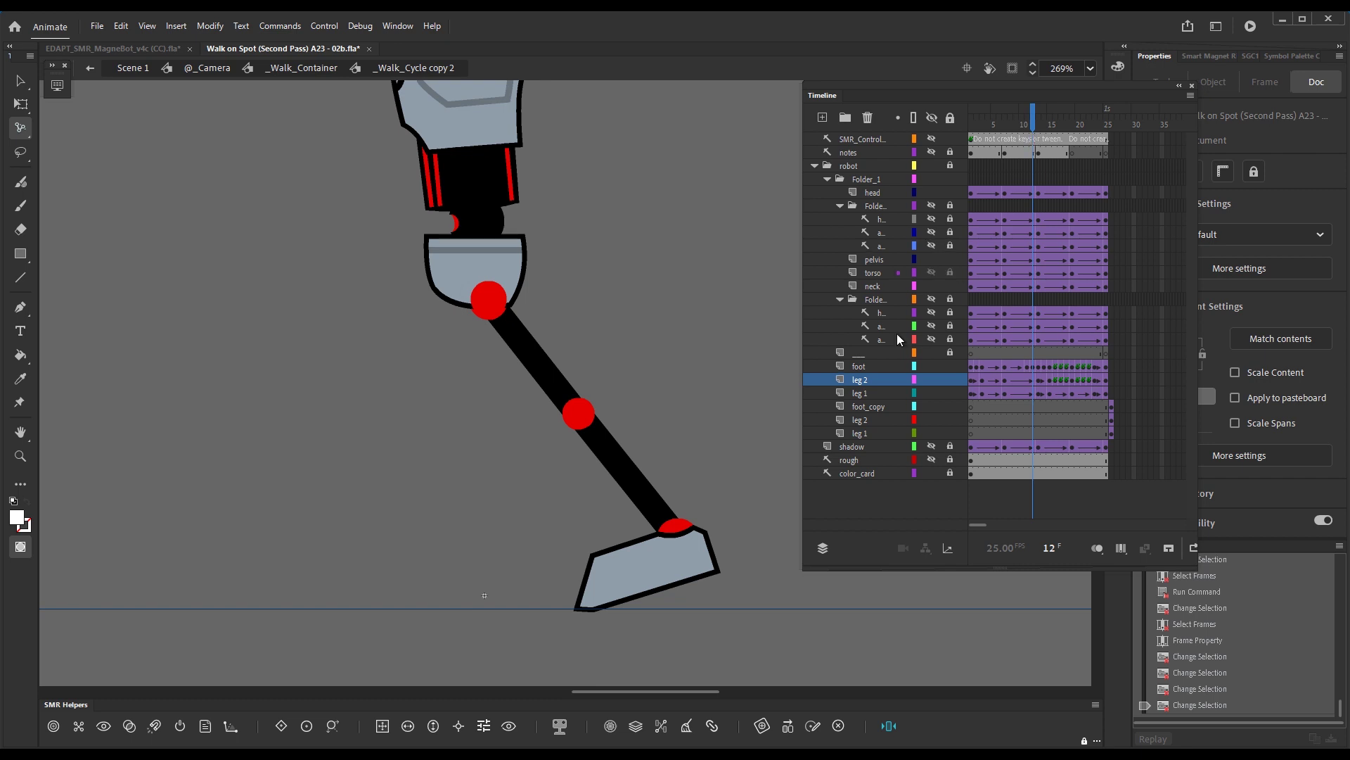
pyautogui.press('v')
pyautogui.click(629, 573)
pyautogui.press('F2')
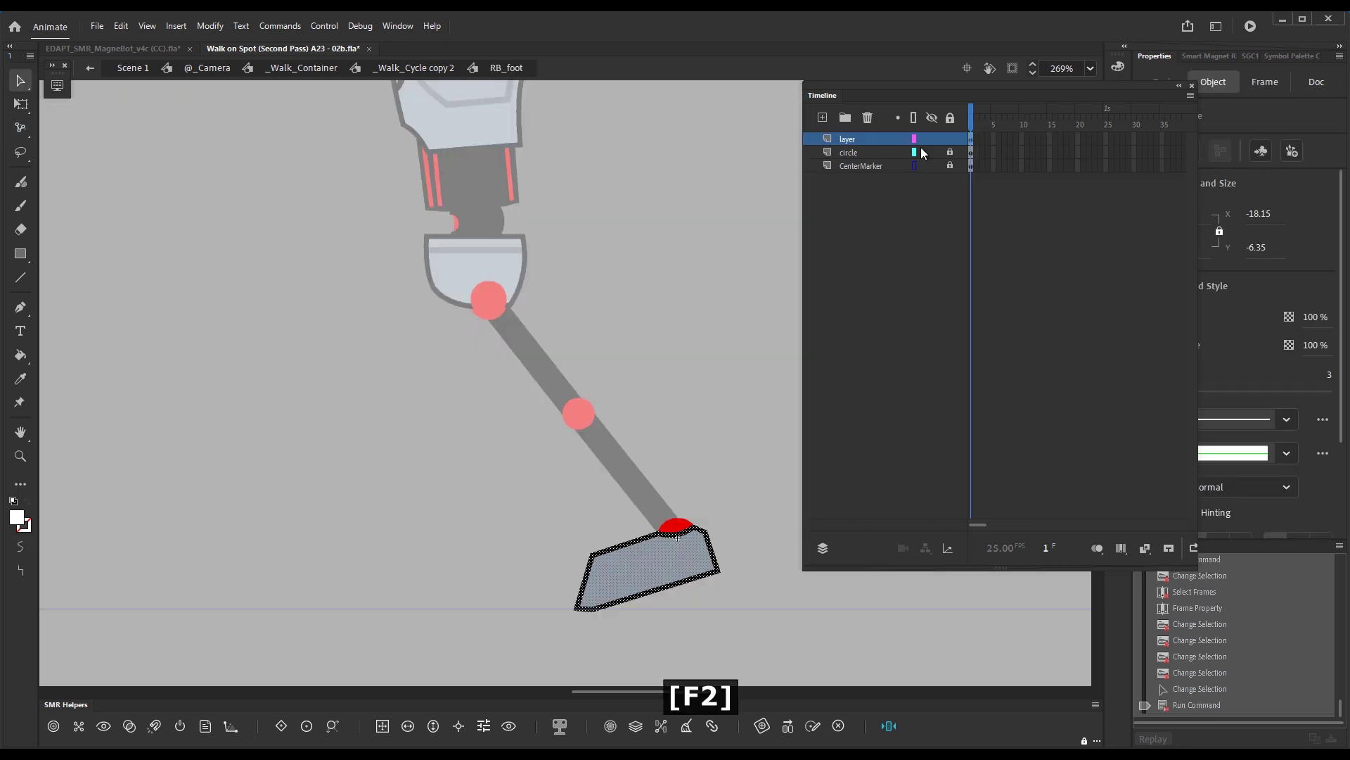
pyautogui.click(971, 120)
pyautogui.press('z')
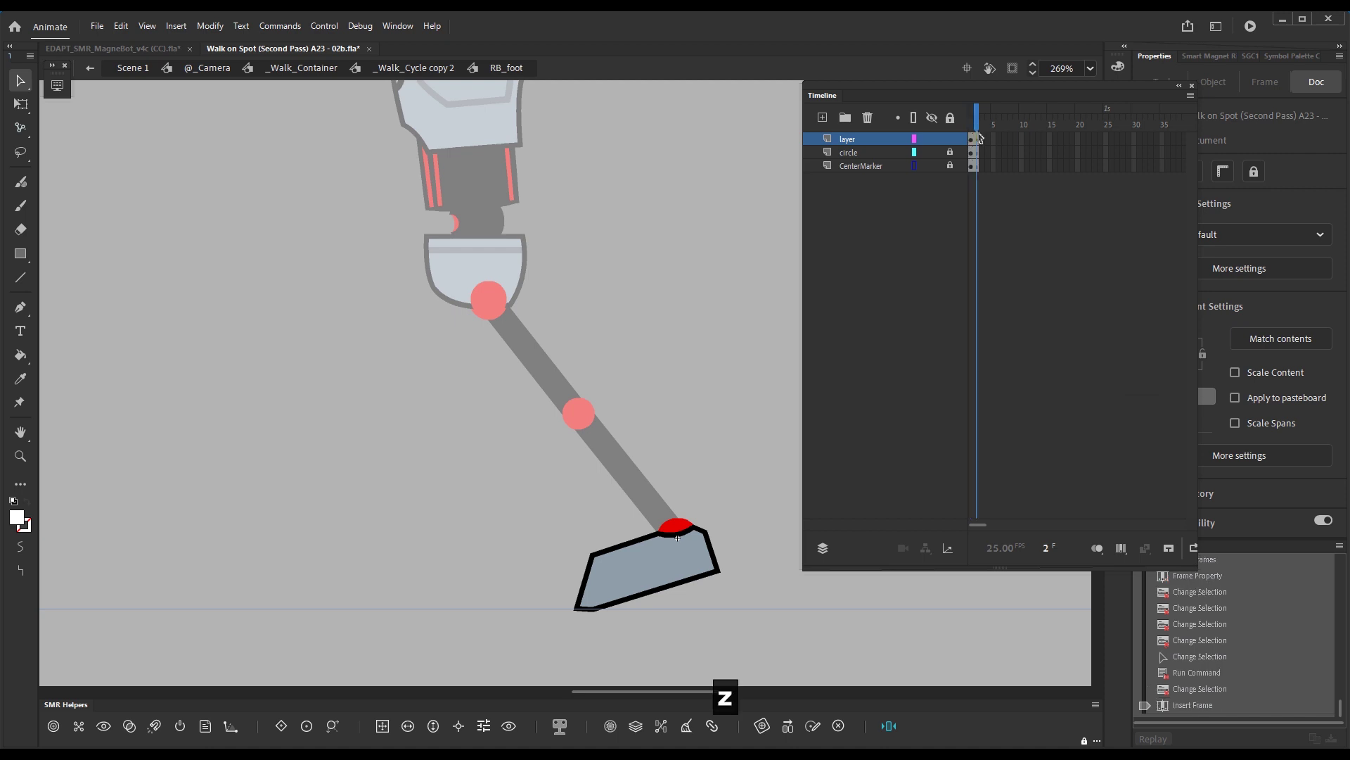
pyautogui.click(979, 142)
pyautogui.press('x')
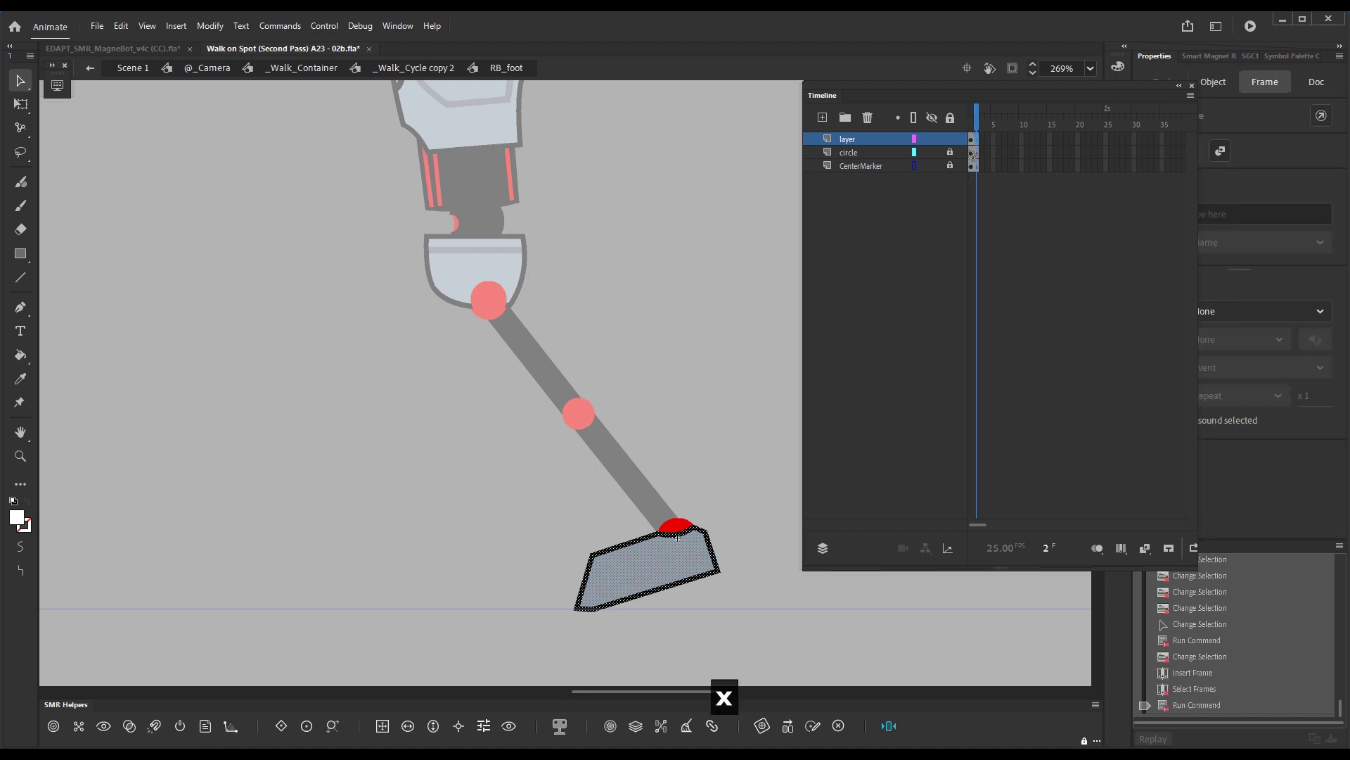
# Step: Bend the foot's sole and upper edge into curves on the symbol's frame 2, and return to the walk cycle
pyautogui.moveTo(654, 603); pyautogui.dragTo(660, 606)
pyautogui.moveTo(625, 547); pyautogui.dragTo(628, 554)
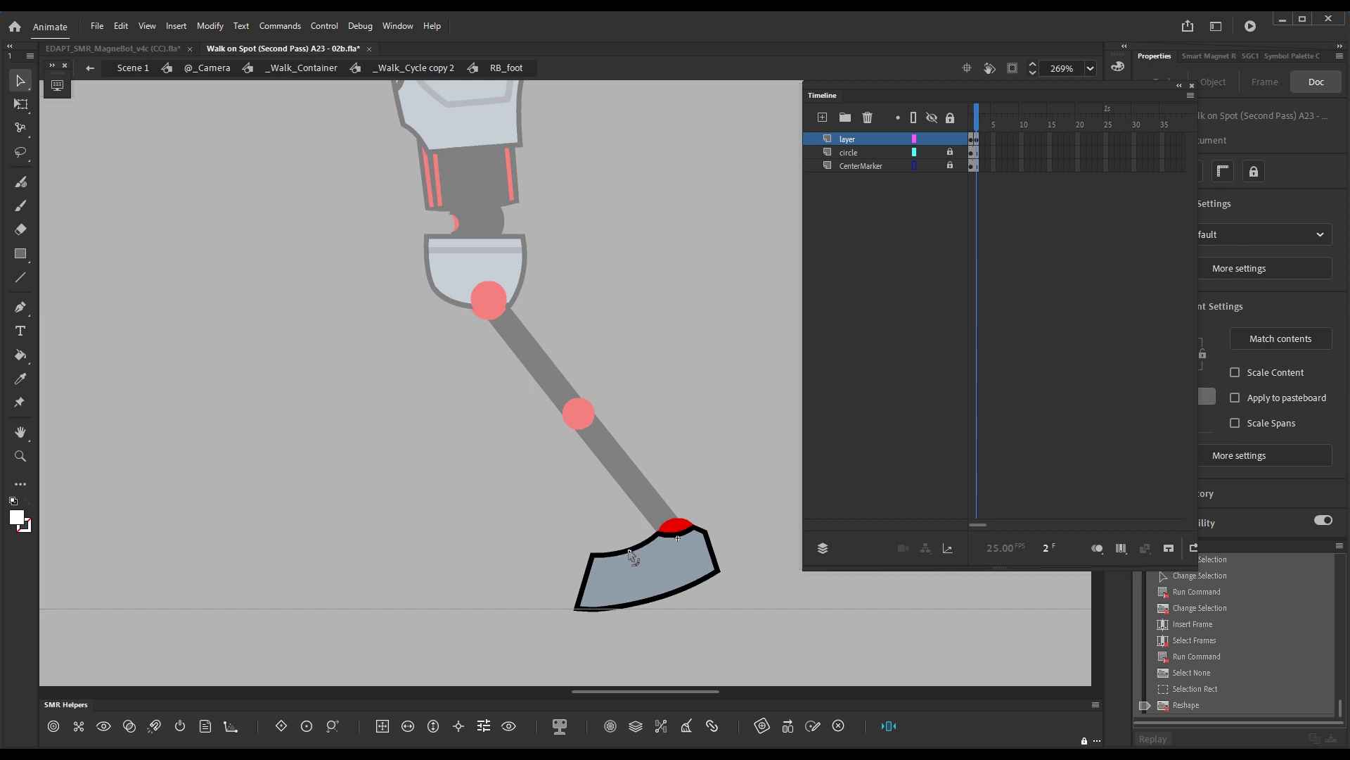
pyautogui.moveTo(631, 555); pyautogui.dragTo(631, 556)
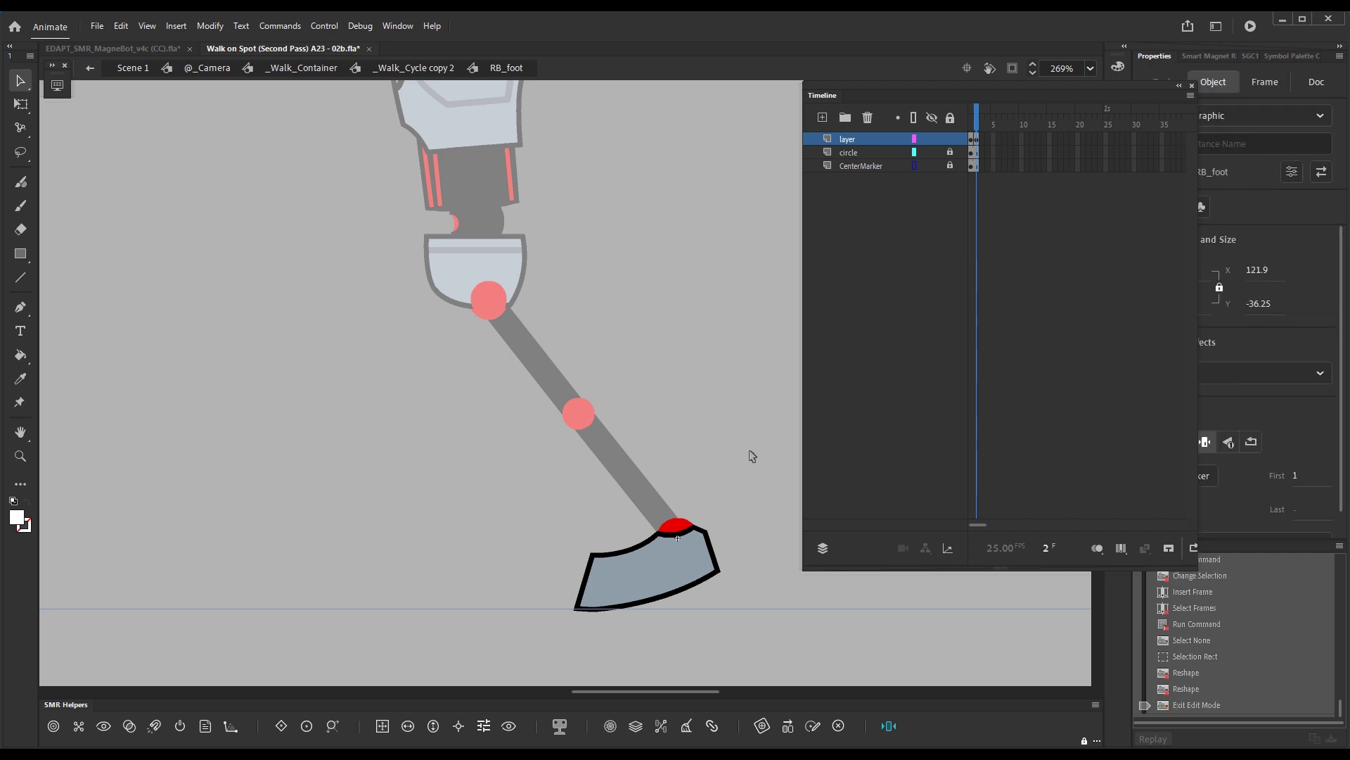
pyautogui.doubleClick(751, 452)
# Step: Switch the foot graphic to its bent frame 2 at frames 12, 13 and 14 of the walk cycle
pyautogui.hotkey('shift', '.')
pyautogui.moveTo(1032, 126)
pyautogui.mouseDown()
pyautogui.moveTo(1021, 126)
pyautogui.moveTo(1038, 128)
pyautogui.mouseUp()
pyautogui.click(714, 536)
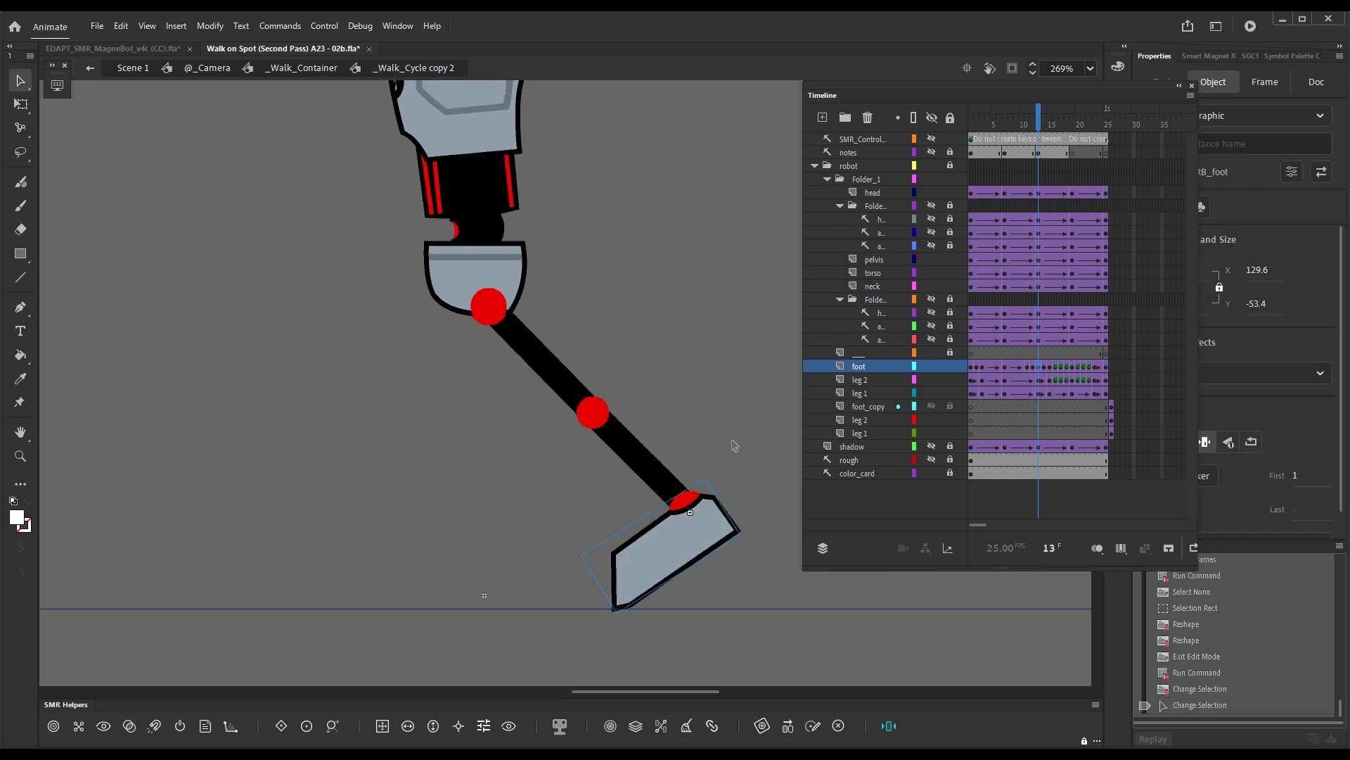
pyautogui.hotkey('shift', '.')
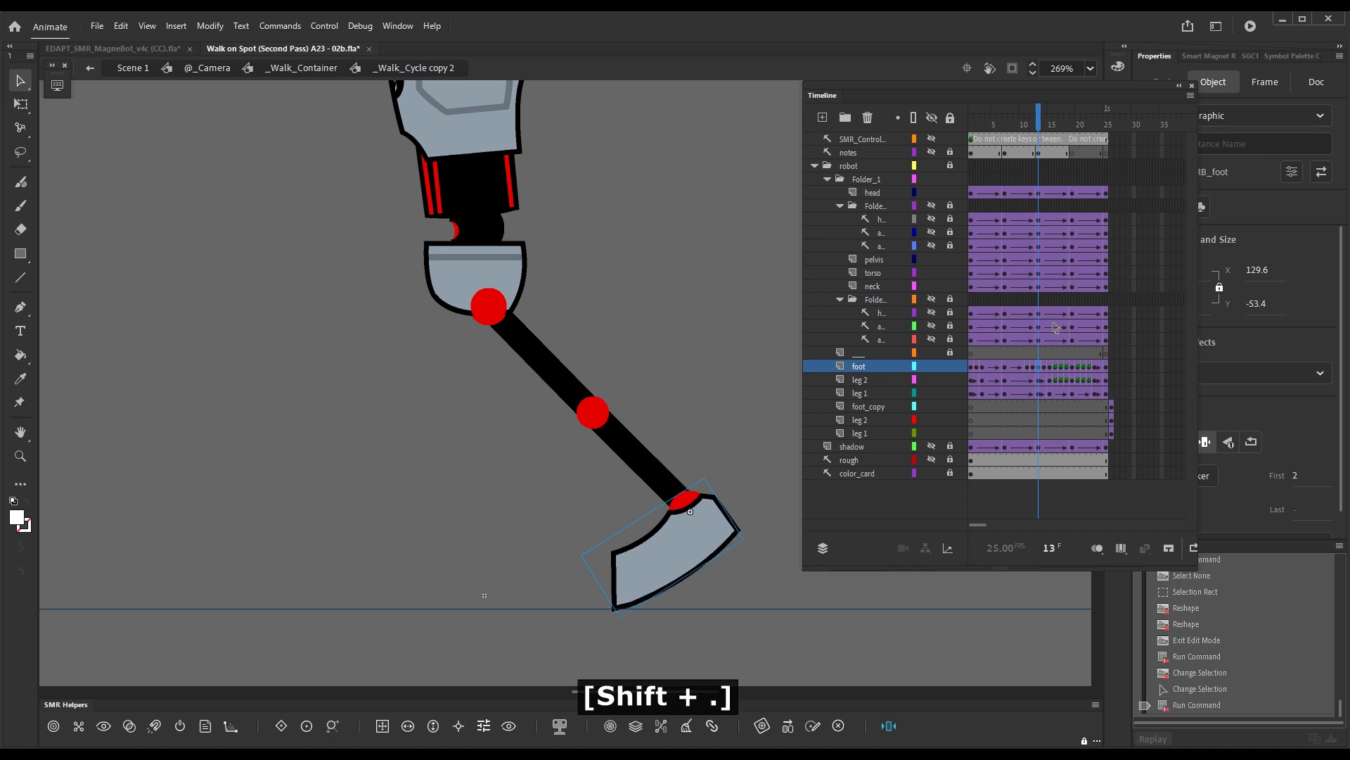
pyautogui.click(1044, 368)
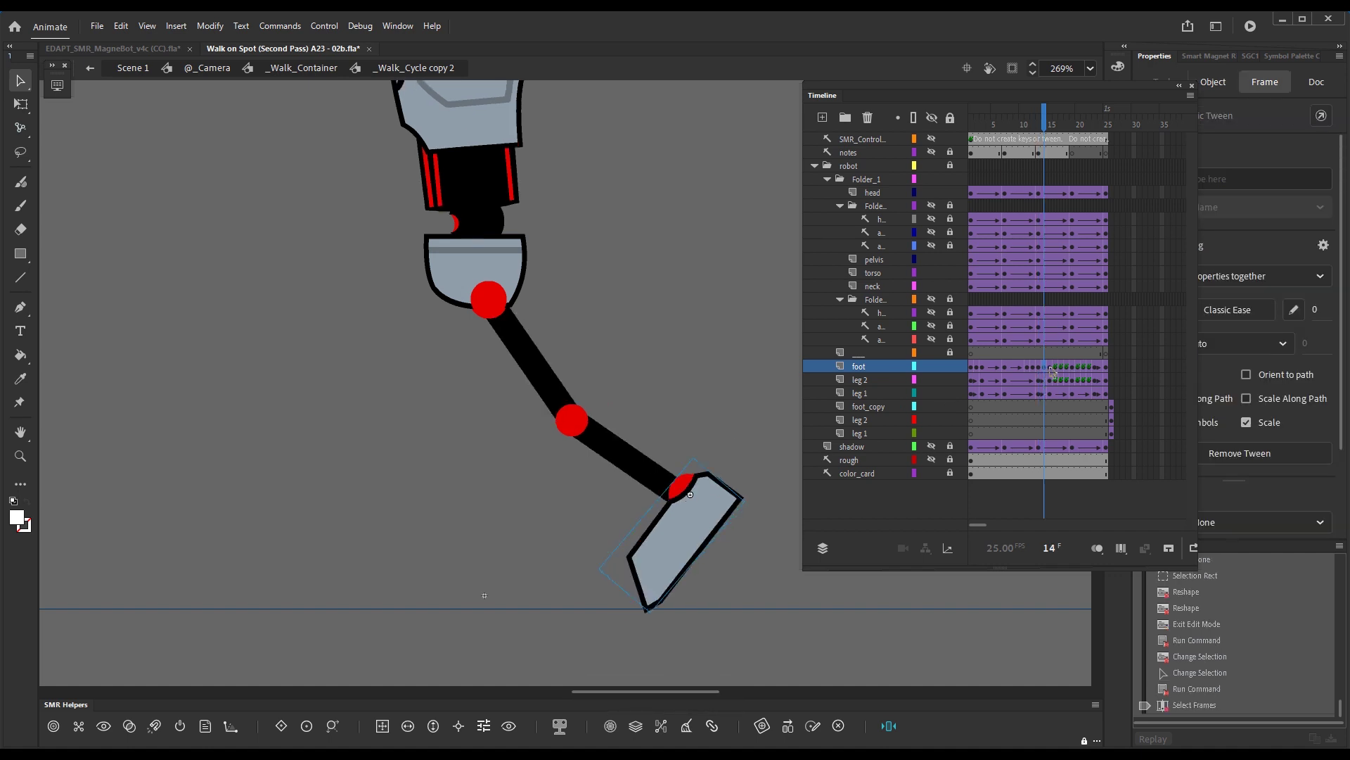
pyautogui.click(1052, 368)
pyautogui.click(1044, 368)
pyautogui.click(1039, 368)
pyautogui.click(1044, 367)
pyautogui.press('ctrl')
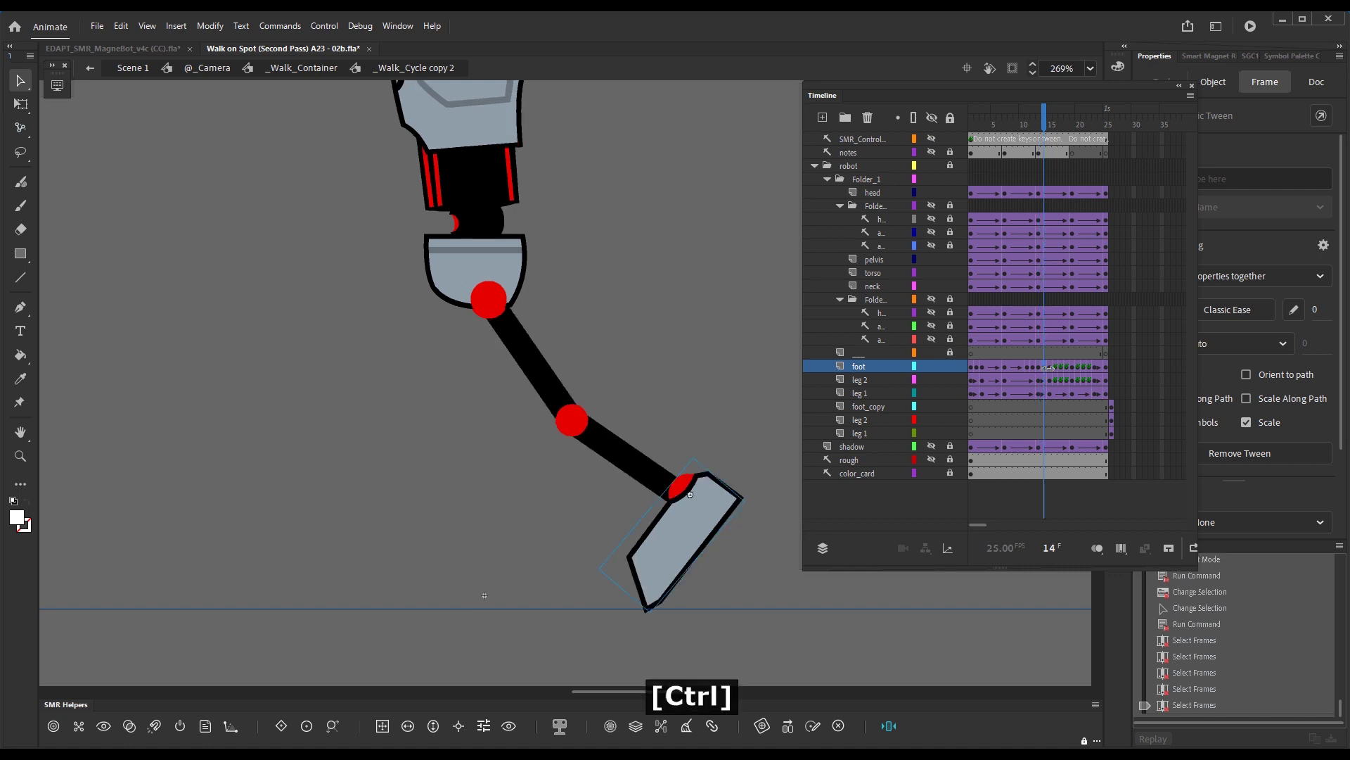
pyautogui.hotkey('ctrl', 'y')
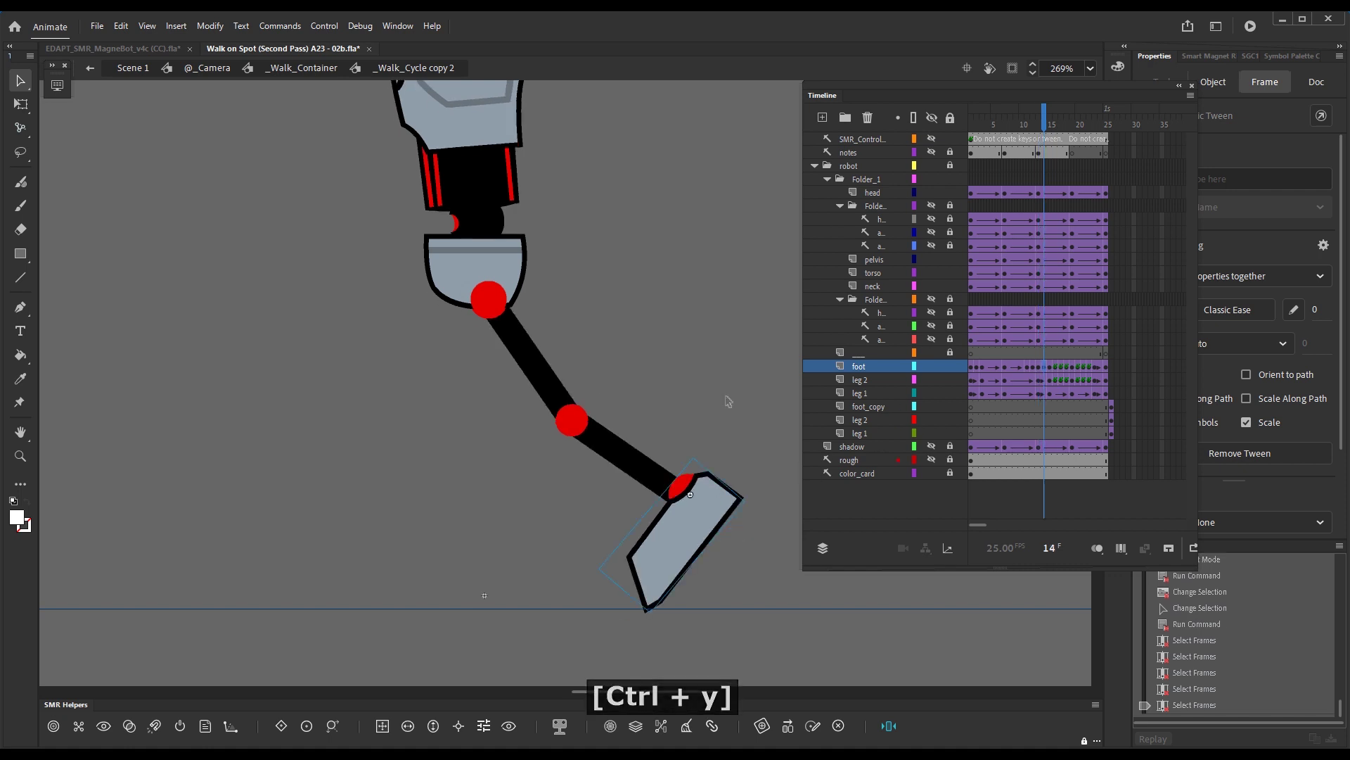
pyautogui.hotkey('shift', '.')
pyautogui.click(1048, 366)
# Step: Switch the foot at frame 2 of the walk cycle to its bent graphic frame and check the following frames
pyautogui.moveTo(1051, 125); pyautogui.dragTo(1109, 128)
pyautogui.click(981, 125)
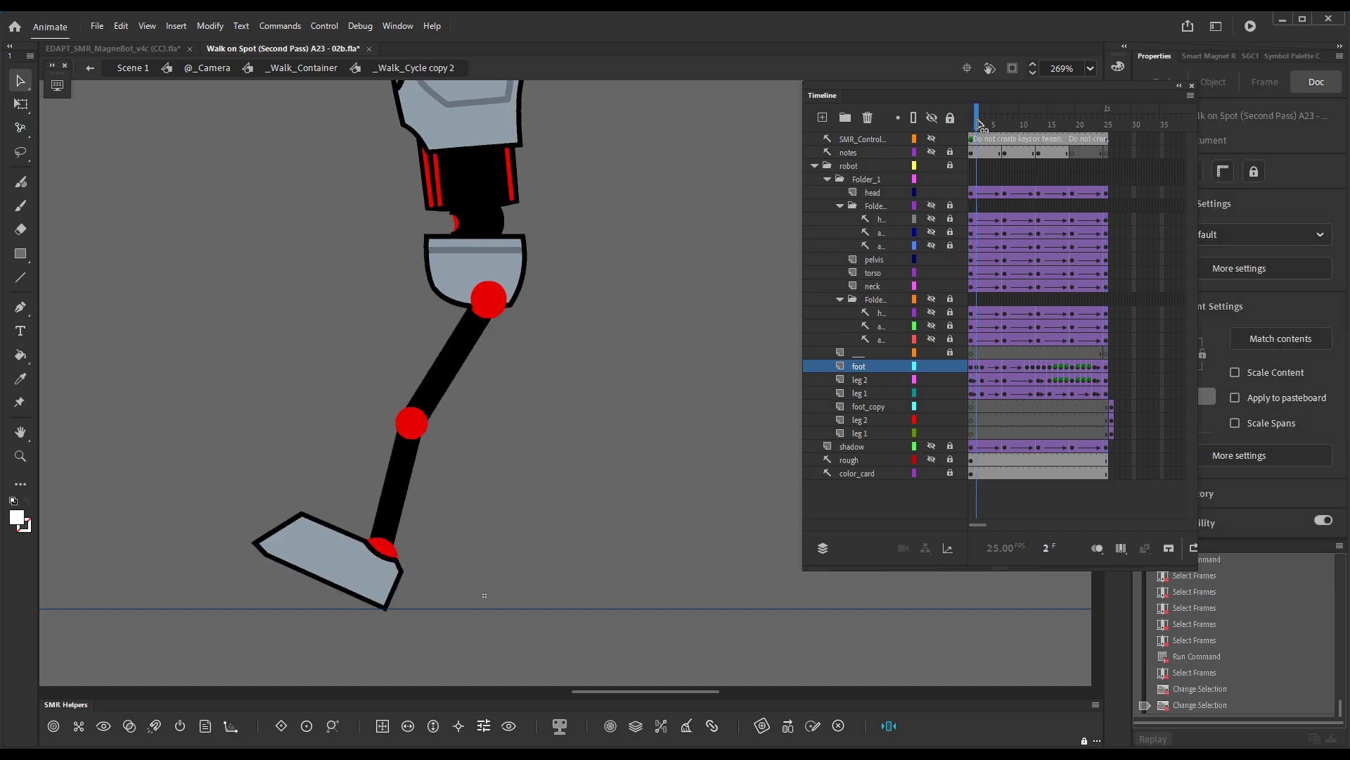
pyautogui.hotkey('shift', '.')
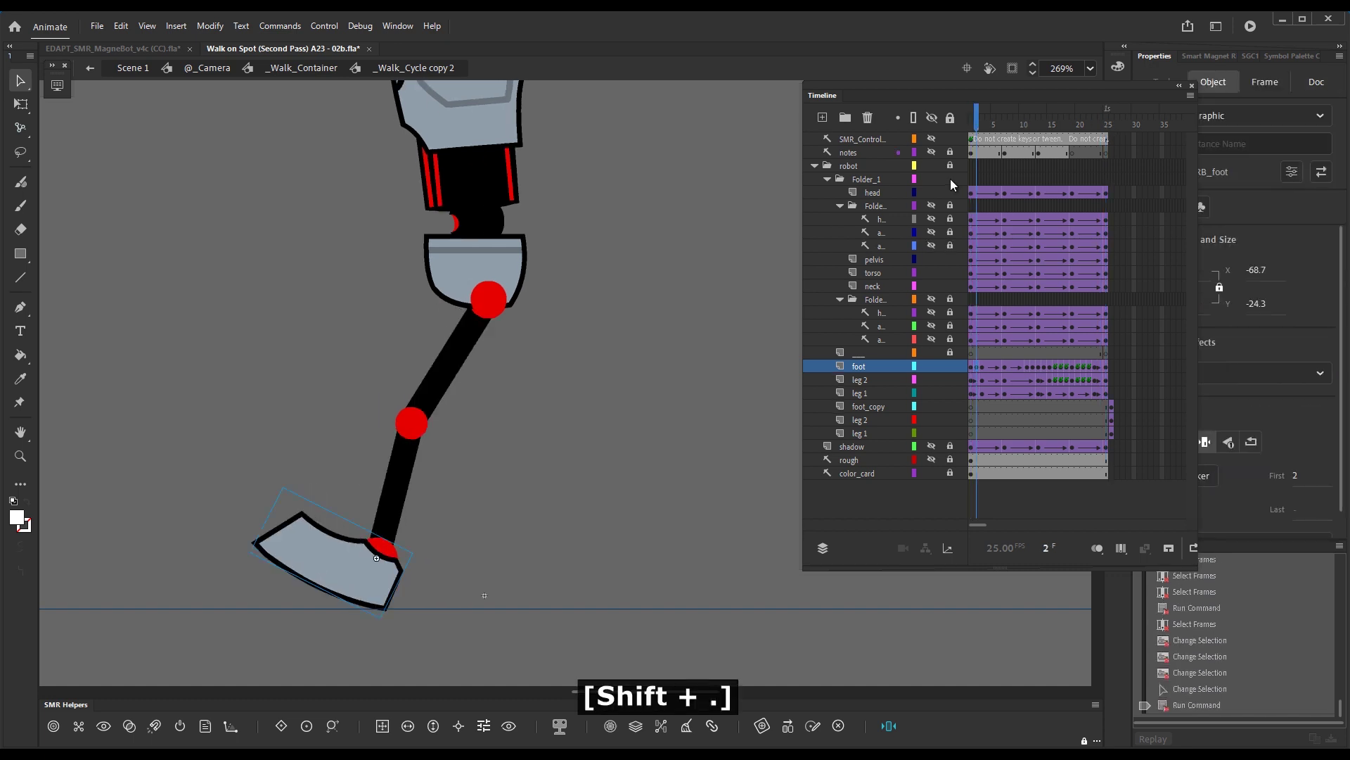
pyautogui.moveTo(978, 125); pyautogui.dragTo(999, 127)
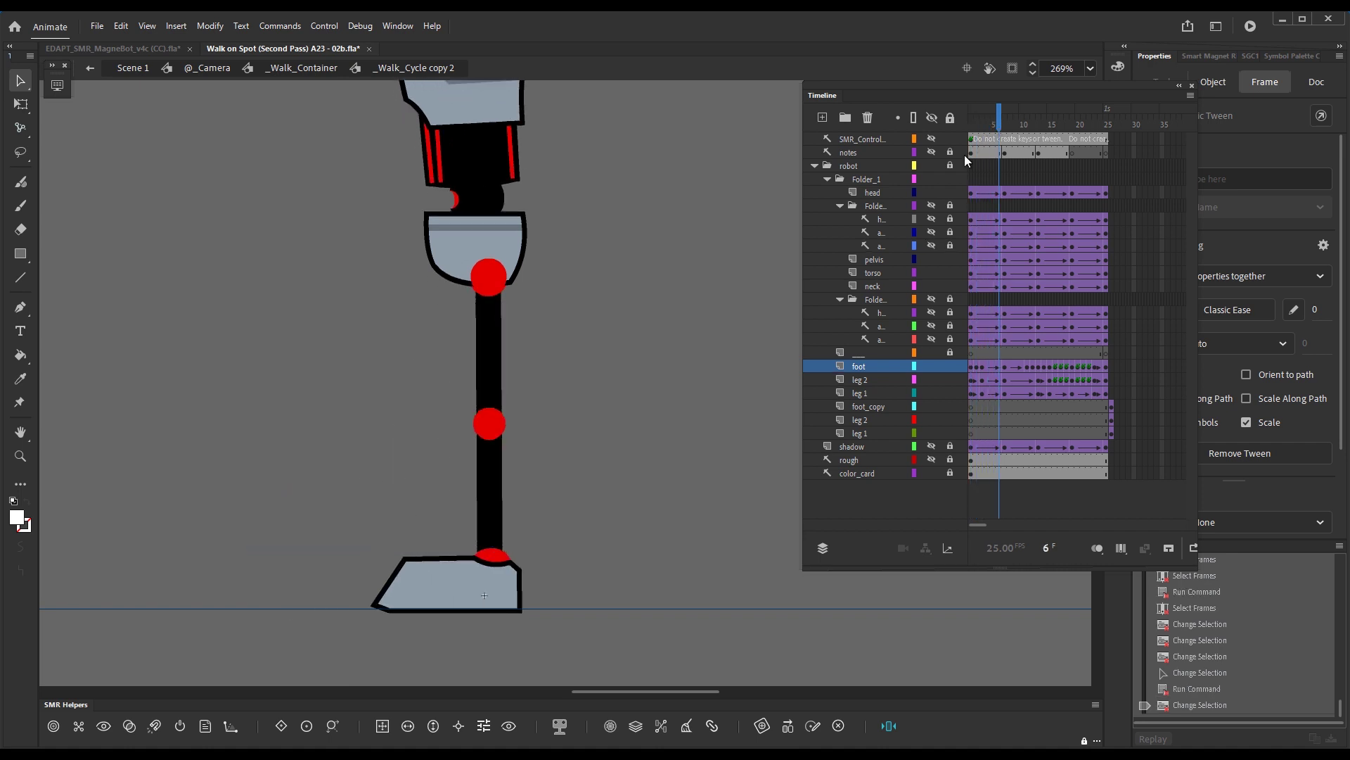
# Step: Test the movie to review the bending foot, close the preview and save the document
pyautogui.click(774, 227)
pyautogui.hotkey('ctrl', 'Return')
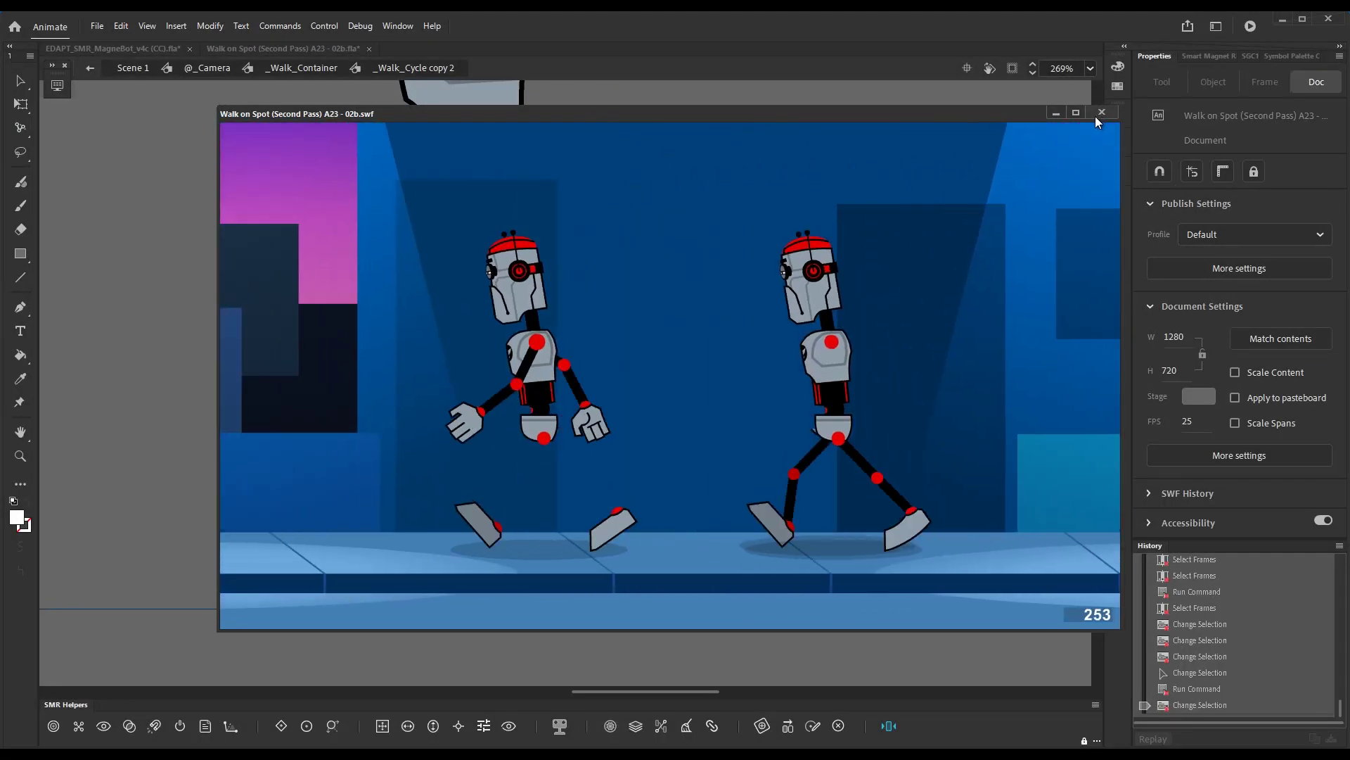
pyautogui.click(1095, 117)
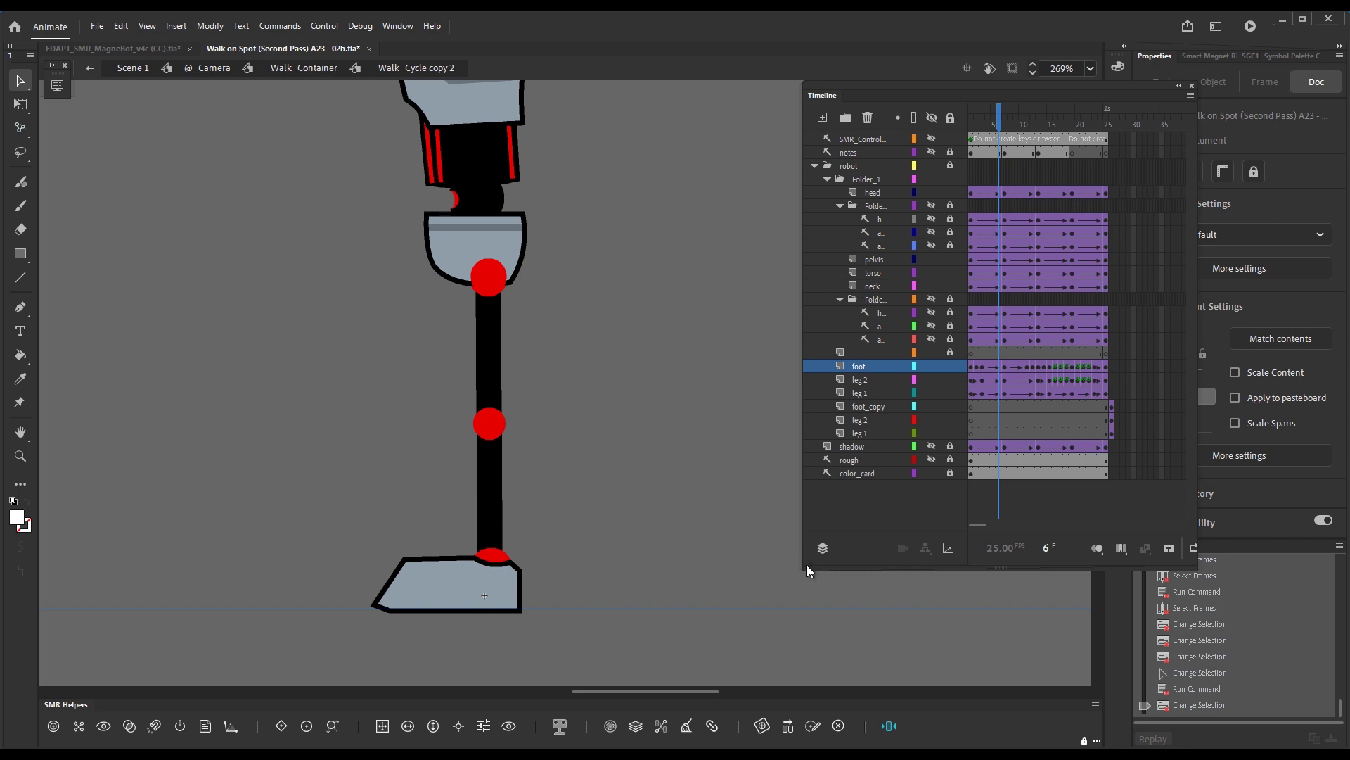
pyautogui.hotkey('ctrl', 's')
# Step: Move the second leg's spare keyframes to frame 65, and copy the finished foot, leg 2 and leg 1 frames onto its layers from frame 13
pyautogui.moveTo(807, 566); pyautogui.dragTo(596, 539)
pyautogui.moveTo(905, 408); pyautogui.dragTo(1124, 436)
pyautogui.moveTo(764, 380); pyautogui.dragTo(835, 412)
pyautogui.press('alt')
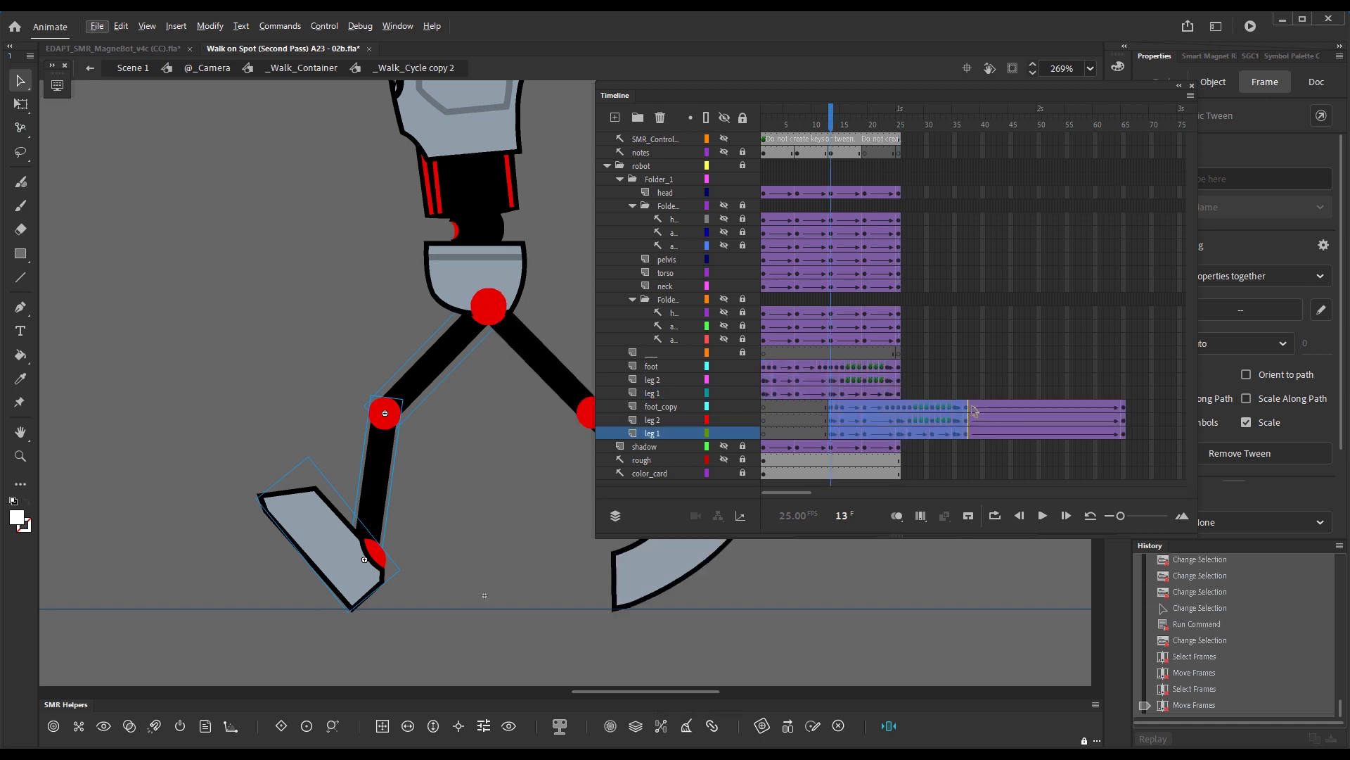
# Step: Insert blank keyframes at frame 38 on foot_copy and the lower leg 2 and leg 1 layers, without tweens
pyautogui.click(974, 420)
pyautogui.hotkey('alt', 'z')
pyautogui.press('4')
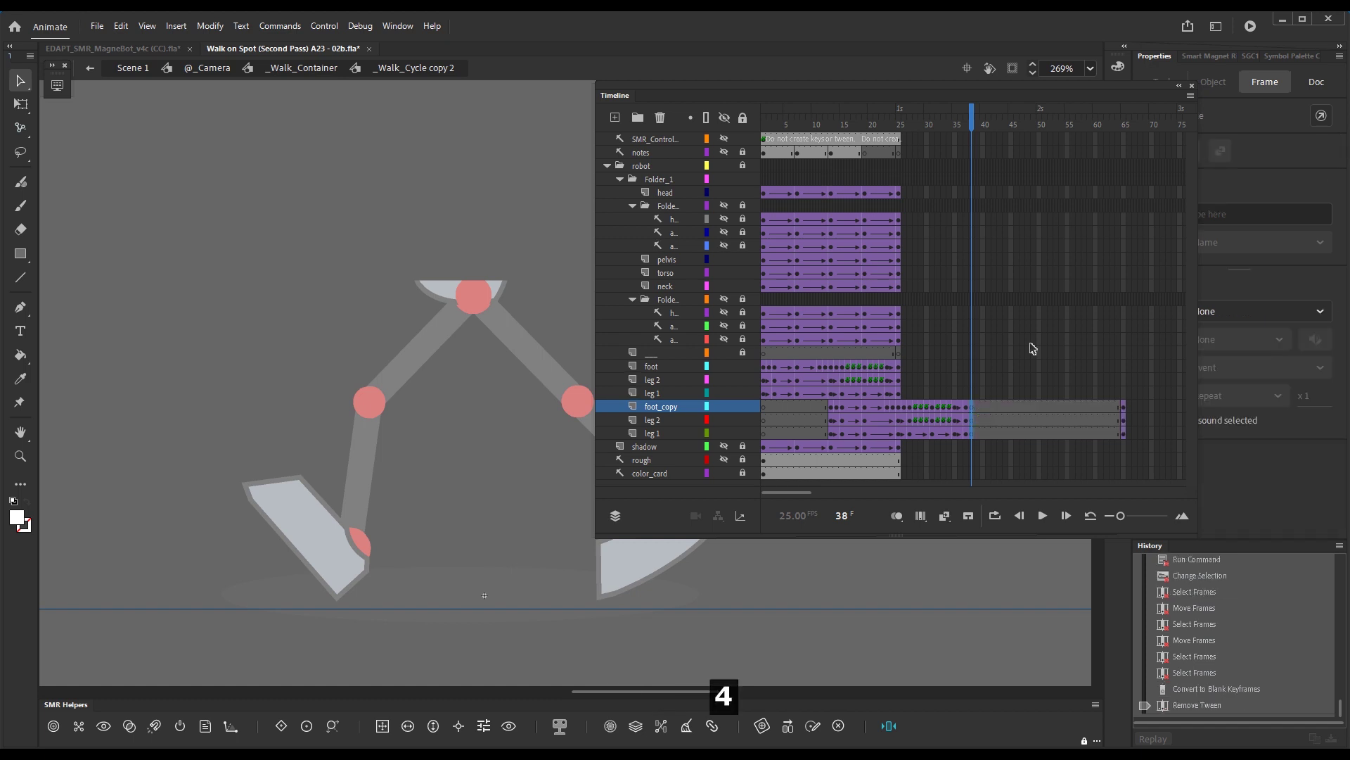
# Step: Copy frames 25 to 37 of the foot_copy, lower leg 2 and lower leg 1 layers onto frames 1 to 13
pyautogui.click(965, 365)
pyautogui.moveTo(901, 408); pyautogui.dragTo(797, 425)
pyautogui.press('alt')
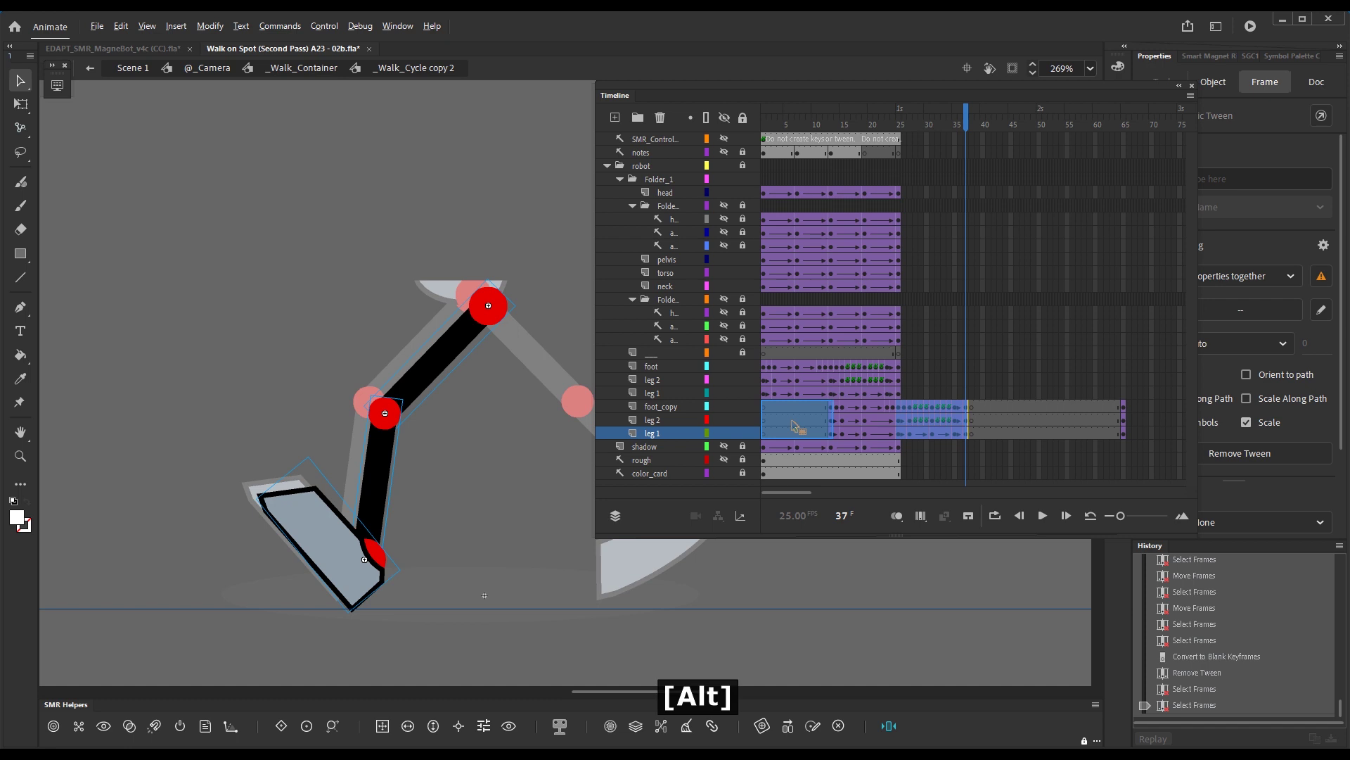
pyautogui.moveTo(797, 425); pyautogui.dragTo(800, 424)
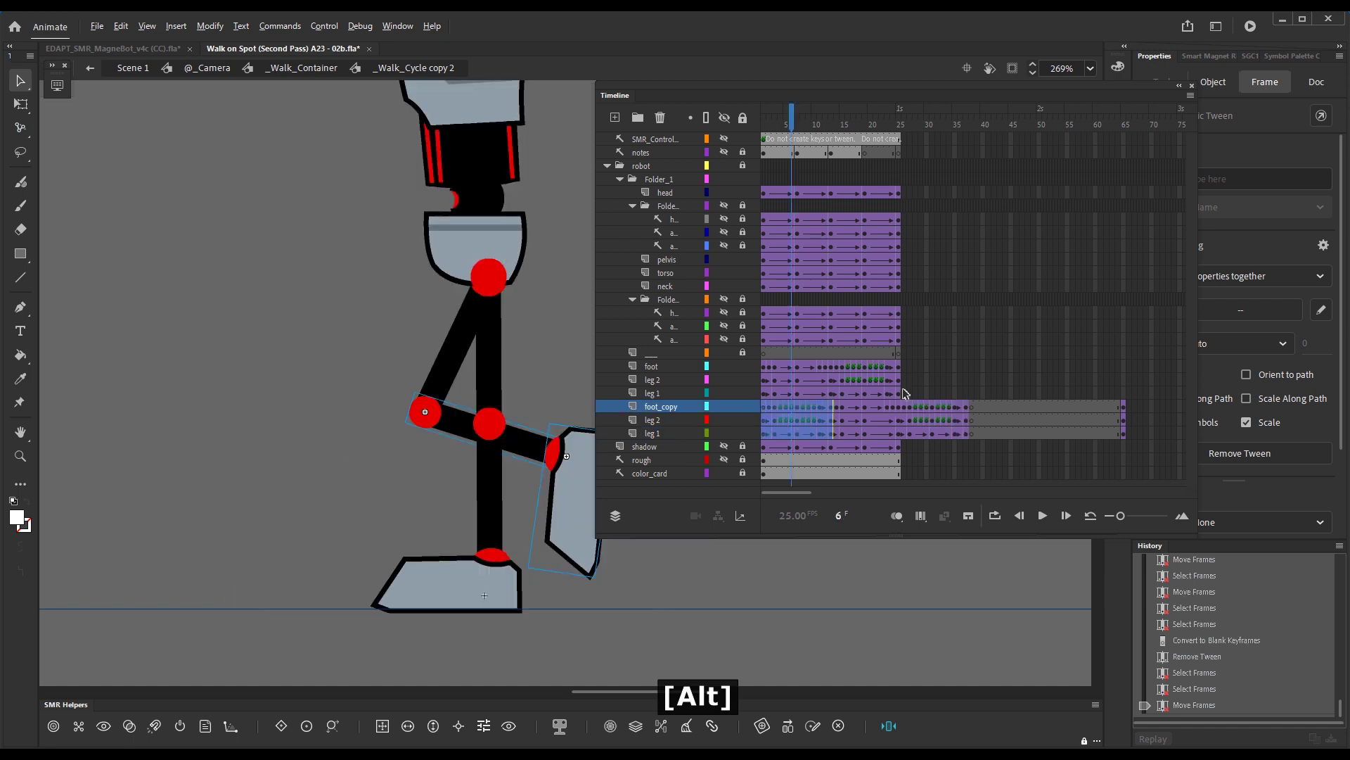
# Step: Remove frames 26 to 46 from the second leg's three layers and show frame 25 with the leg unobstructed
pyautogui.moveTo(907, 408); pyautogui.dragTo(1019, 436)
pyautogui.hotkey('shift', 'z')
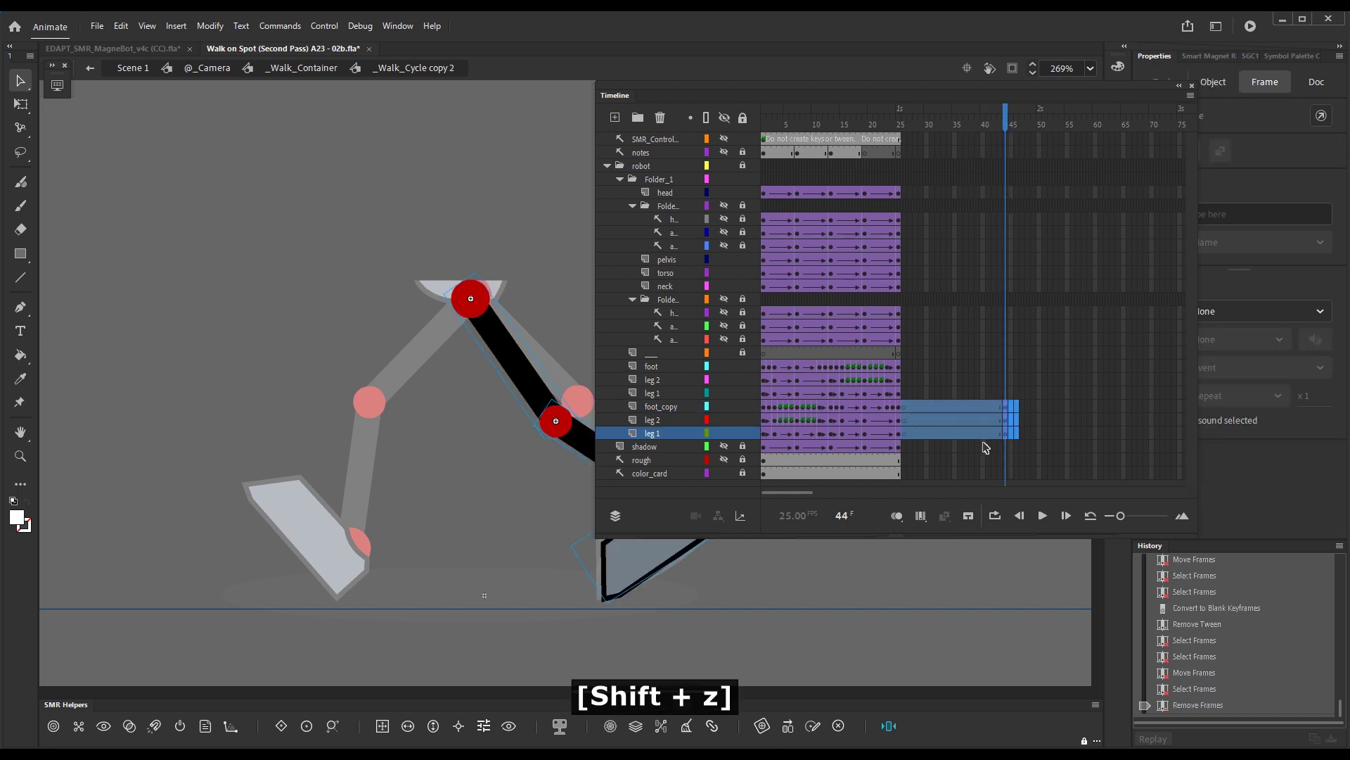
pyautogui.click(988, 392)
pyautogui.click(901, 126)
pyautogui.moveTo(691, 103); pyautogui.dragTo(771, 109)
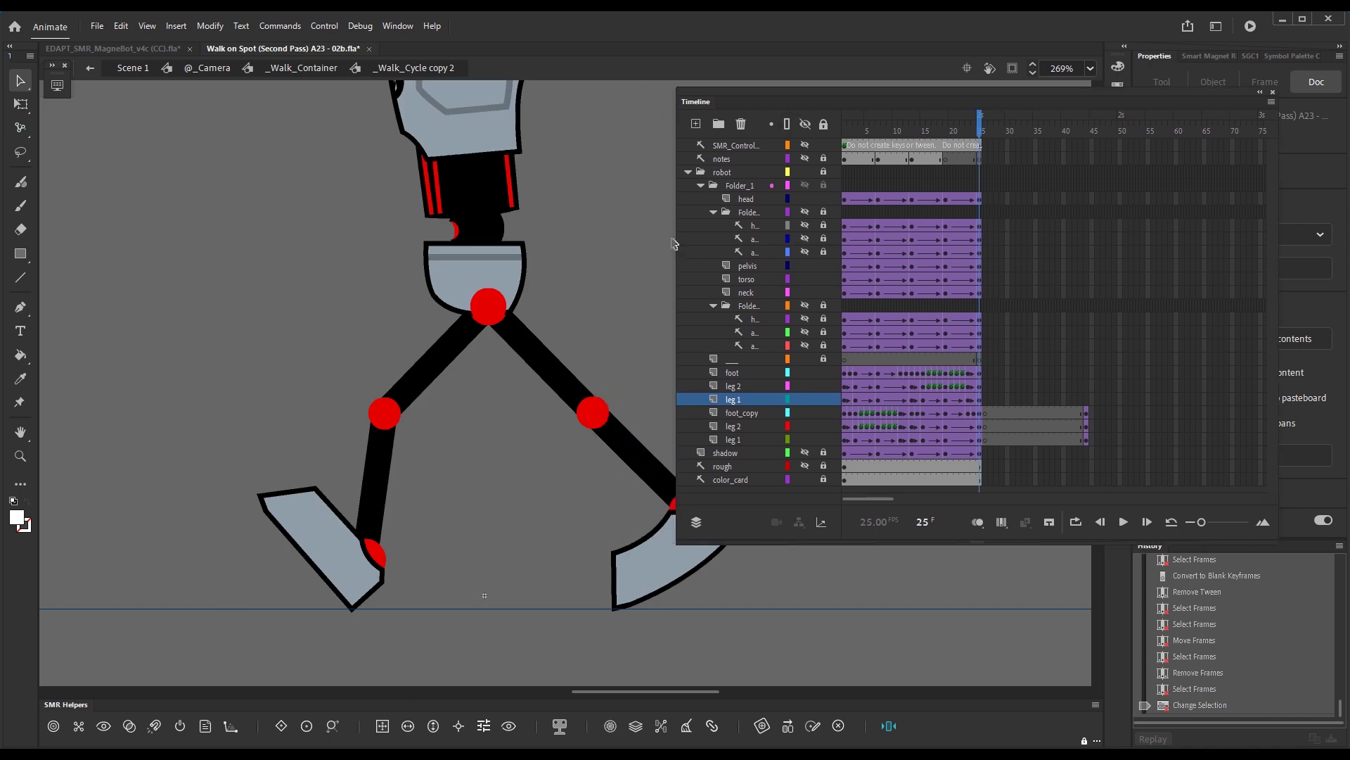
# Step: Test the leg with KineFlex, roll over the second leg's rig info from frame 44 to frames 1-43, and remove all frames after 25
pyautogui.press('g')
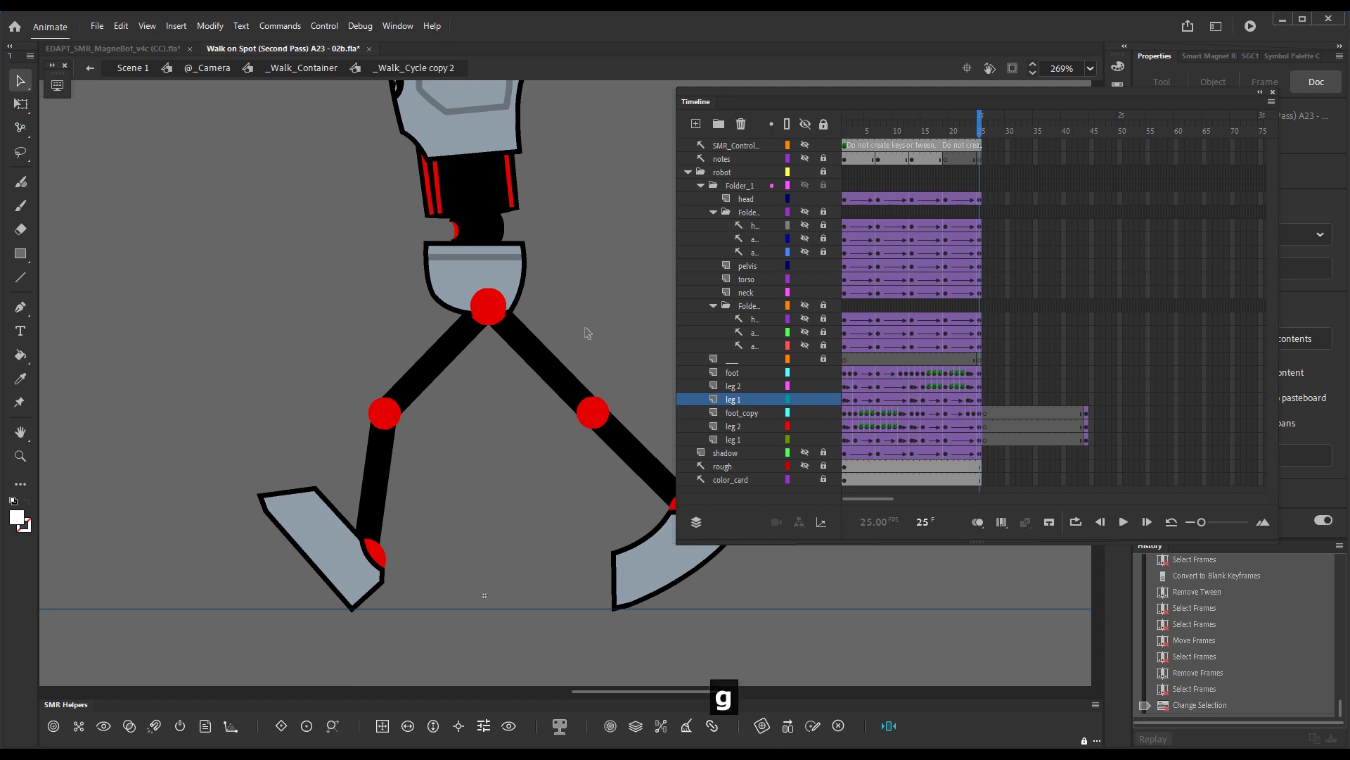
pyautogui.moveTo(548, 378); pyautogui.dragTo(484, 442)
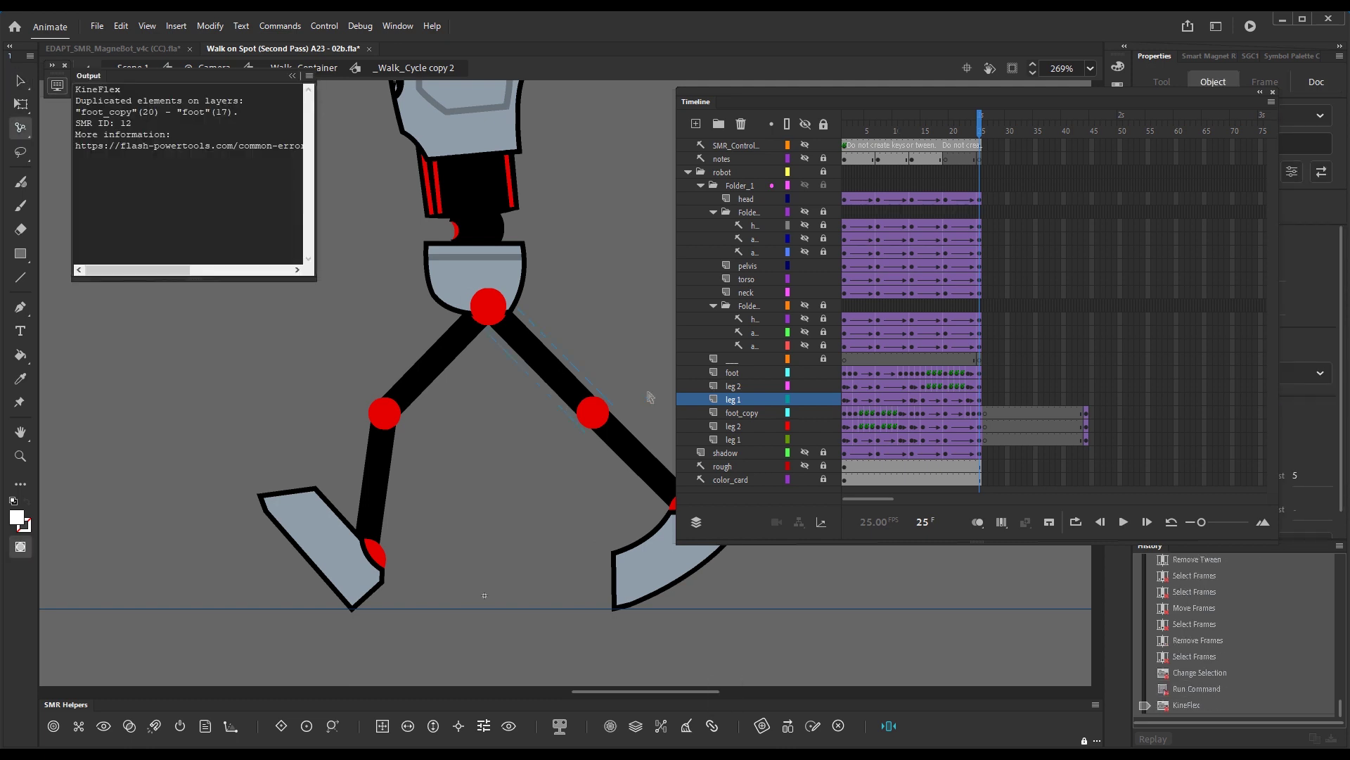
pyautogui.click(1090, 439)
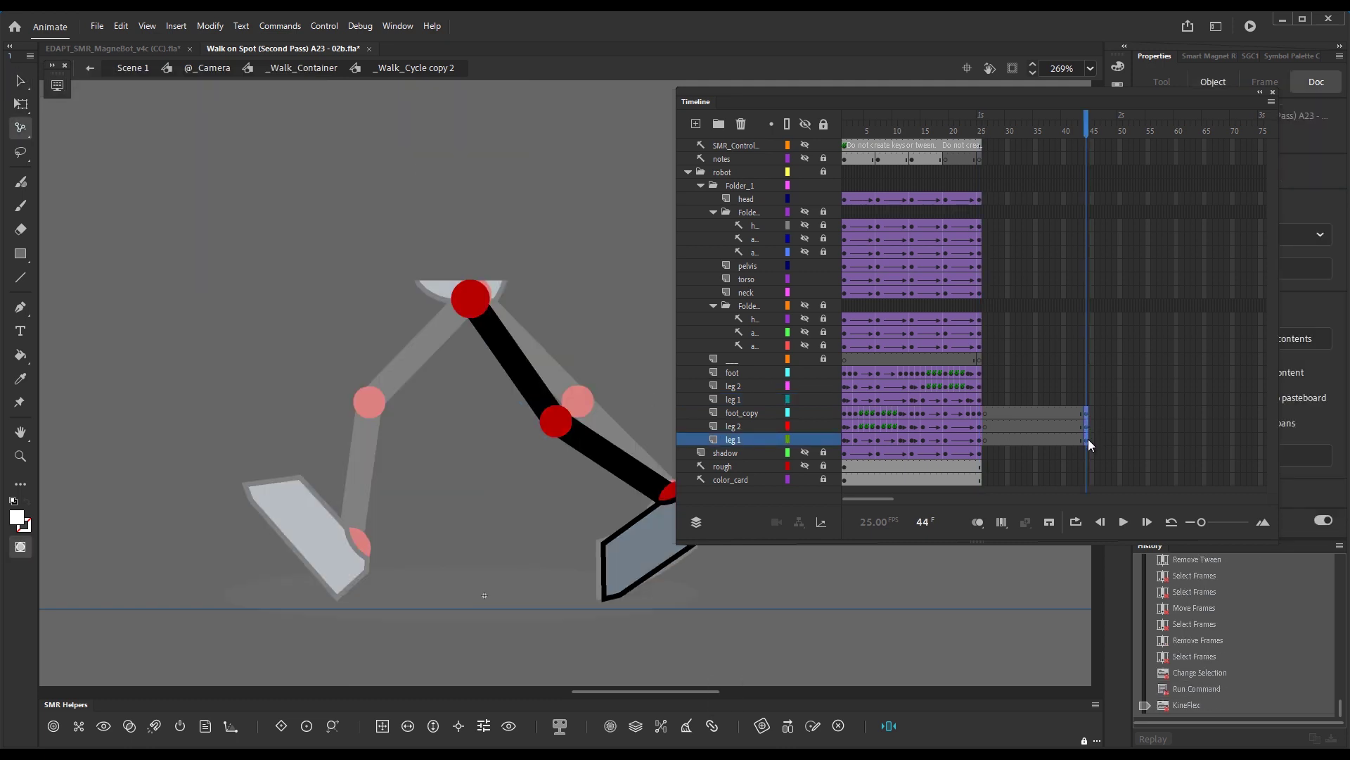
pyautogui.click(1088, 441)
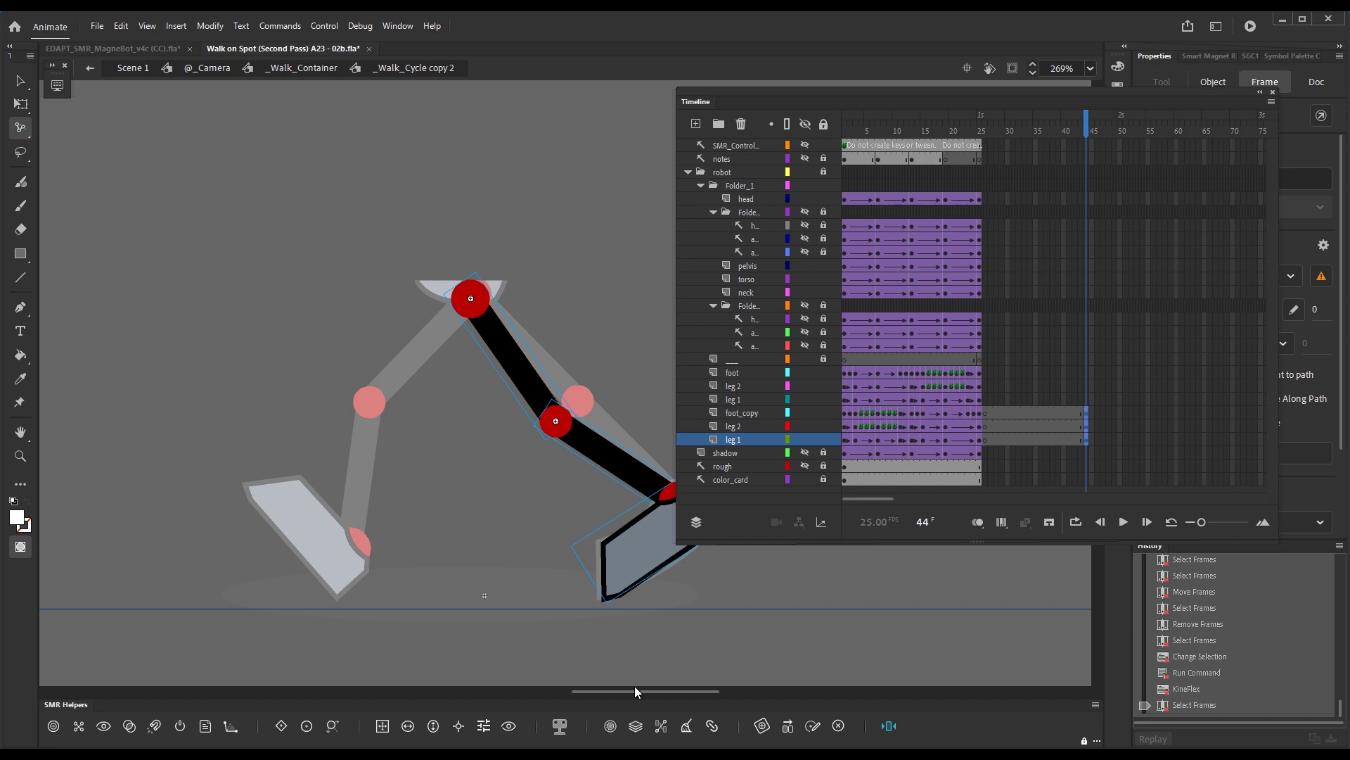
pyautogui.click(788, 726)
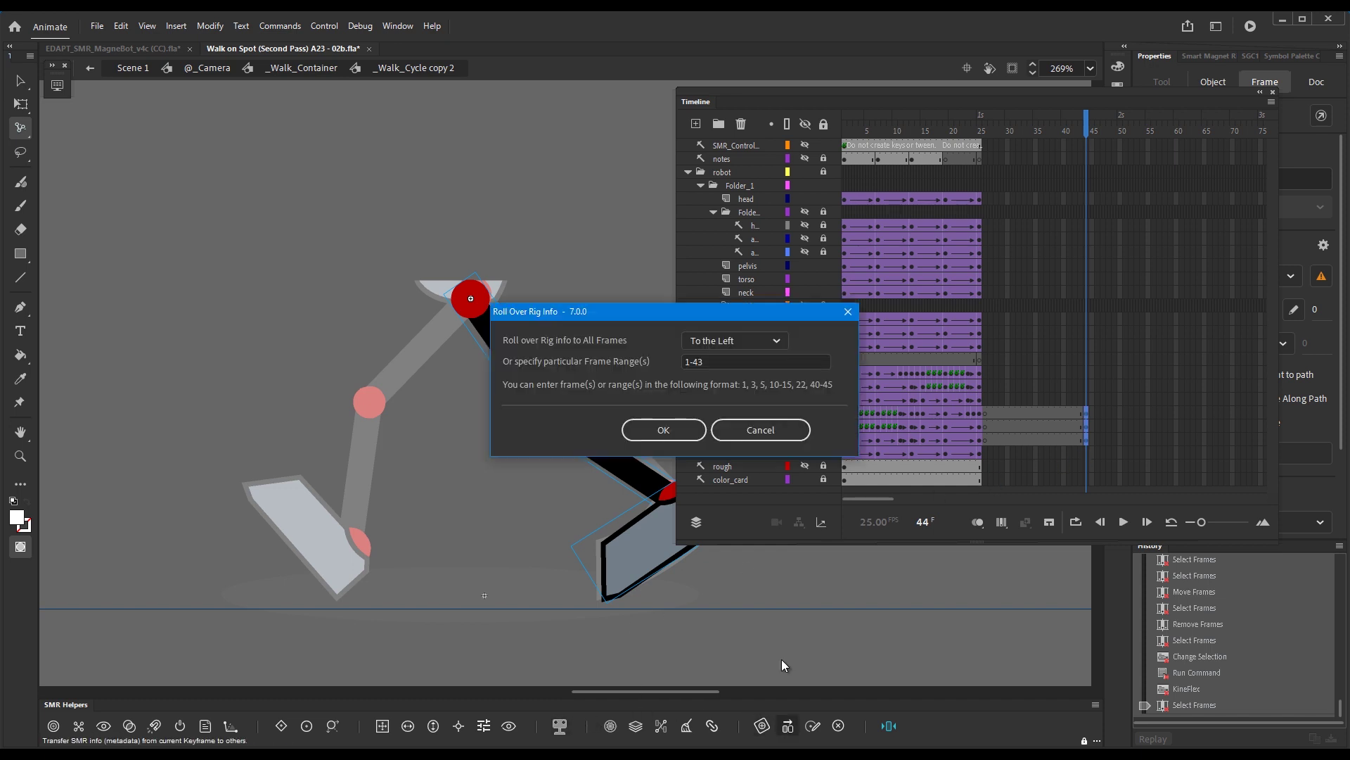
pyautogui.click(664, 430)
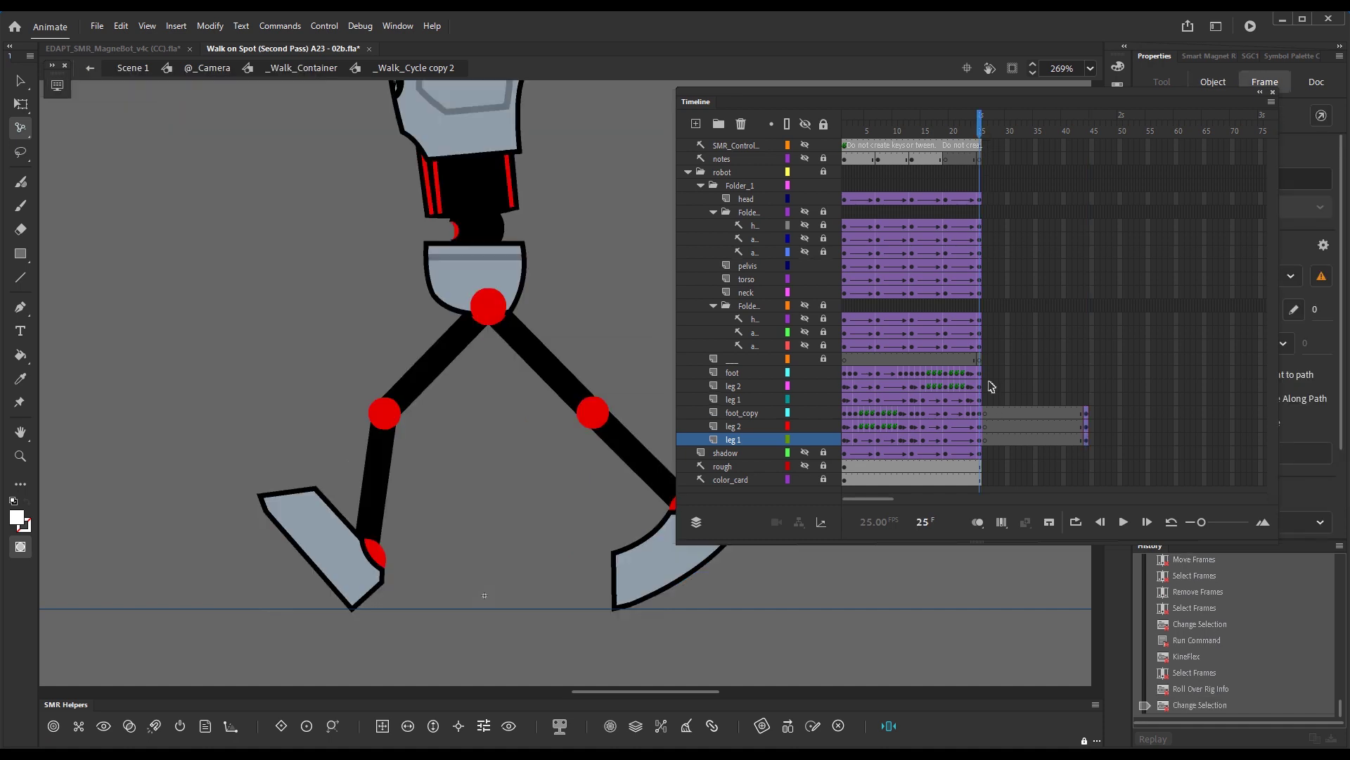
pyautogui.moveTo(988, 145); pyautogui.dragTo(1124, 502)
pyautogui.hotkey('shift', 'z')
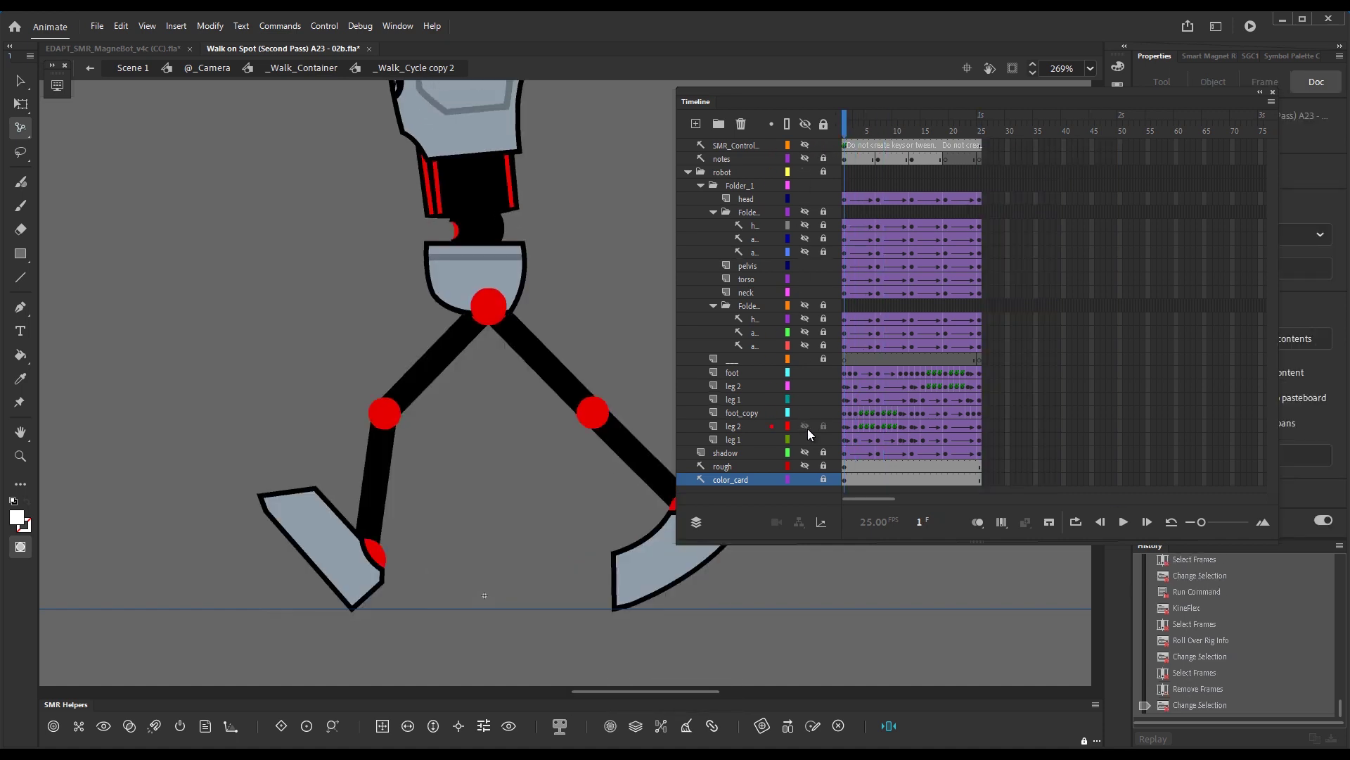
# Step: Lock every layer except foot_copy and the lower leg 2 and leg 1, and enable Edit Multiple Frames for the whole cycle
pyautogui.click(822, 145)
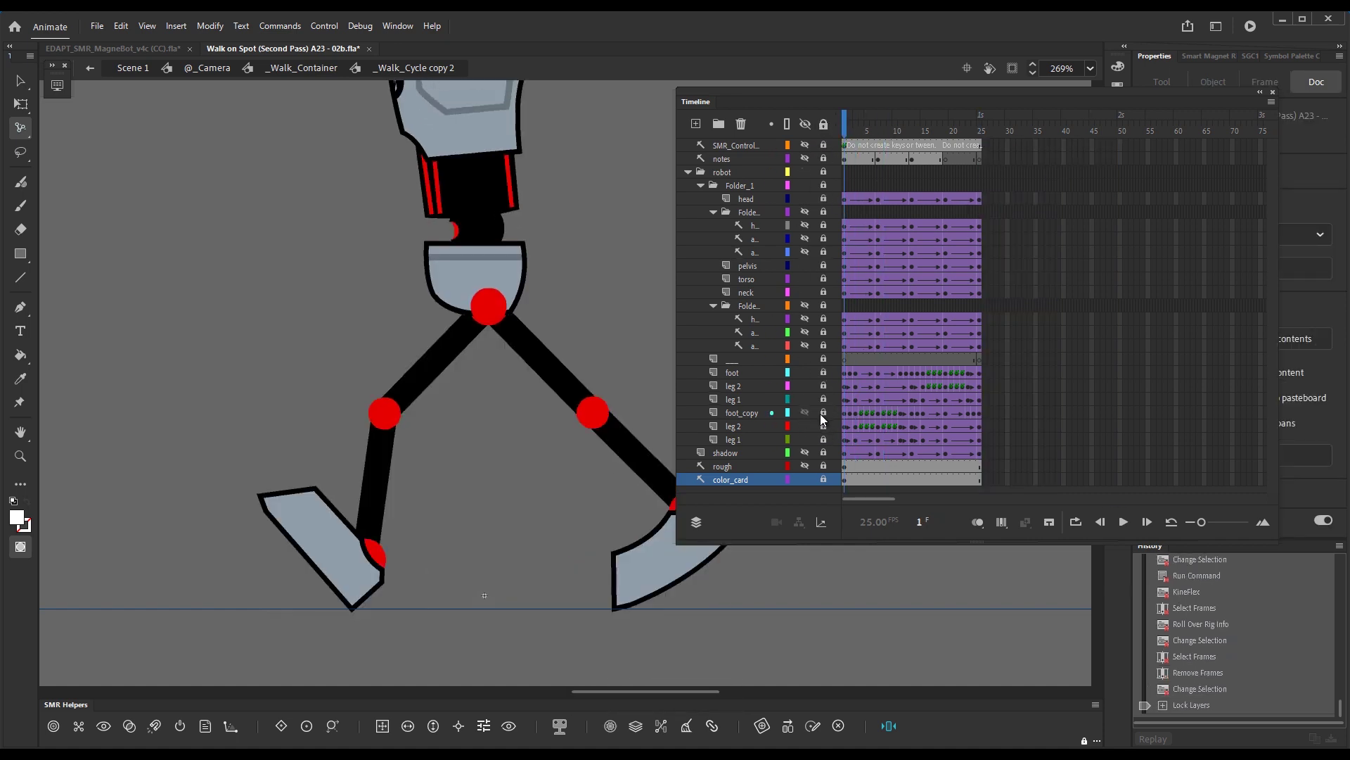
pyautogui.click(824, 449)
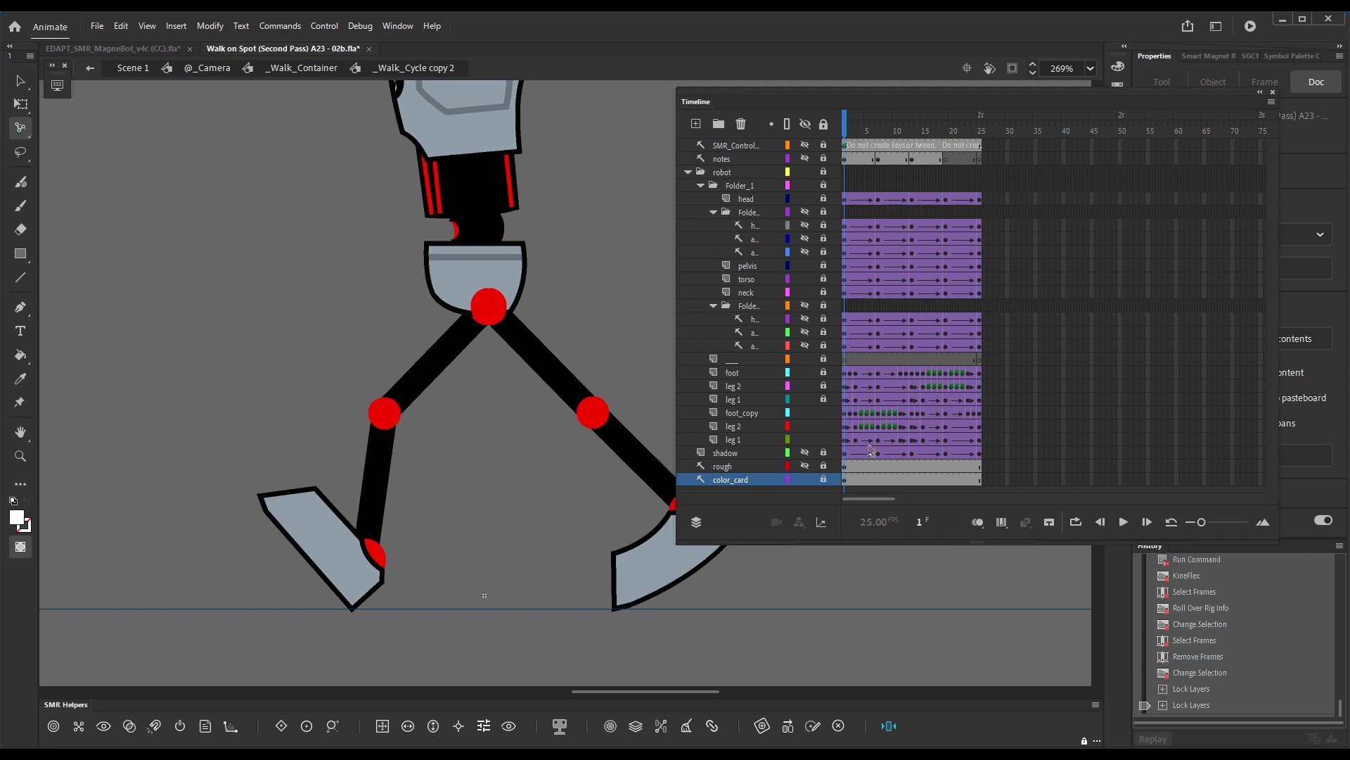
pyautogui.click(1002, 522)
pyautogui.moveTo(909, 128); pyautogui.dragTo(706, 197)
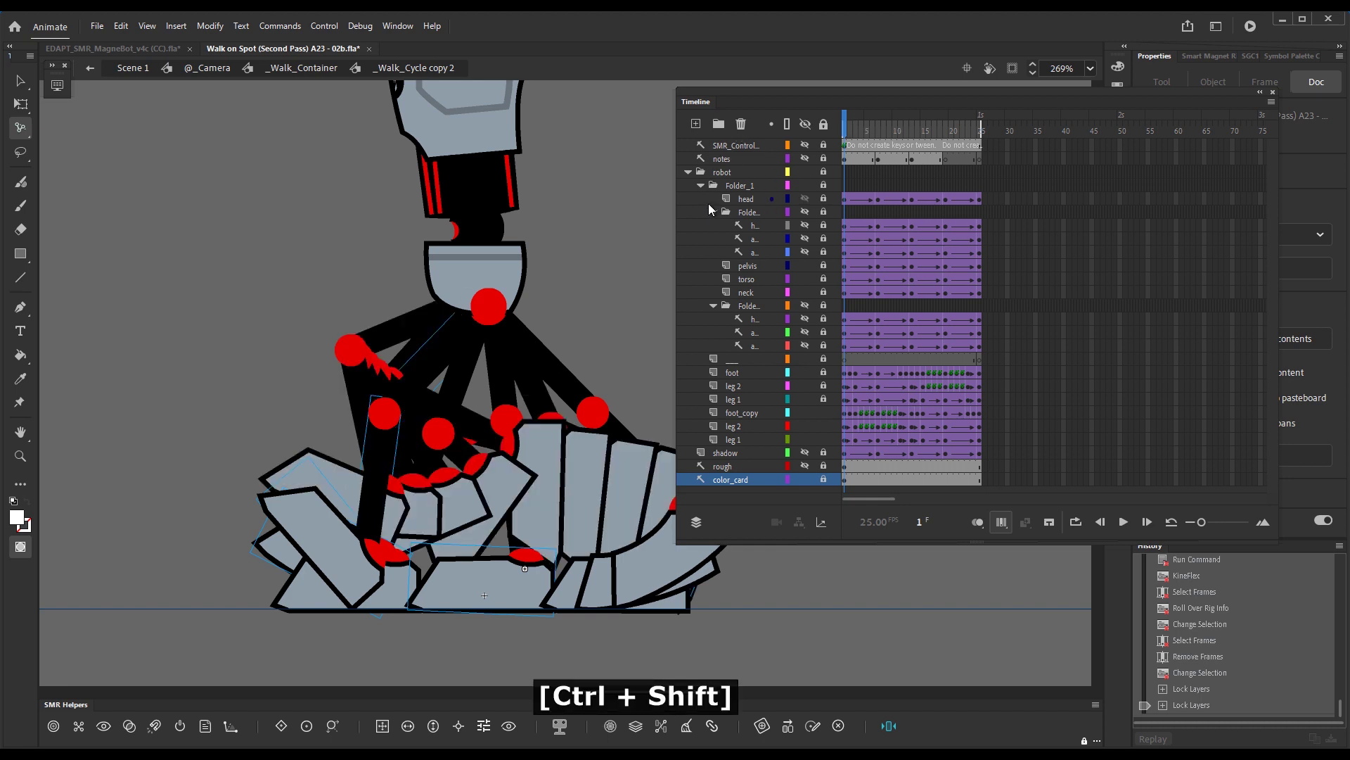
# Step: Select the second leg's parts across all frames and nudge them slightly up and to the left
pyautogui.hotkey('ctrl', 'shift', 'a')
pyautogui.hotkey('shift', 'Up')
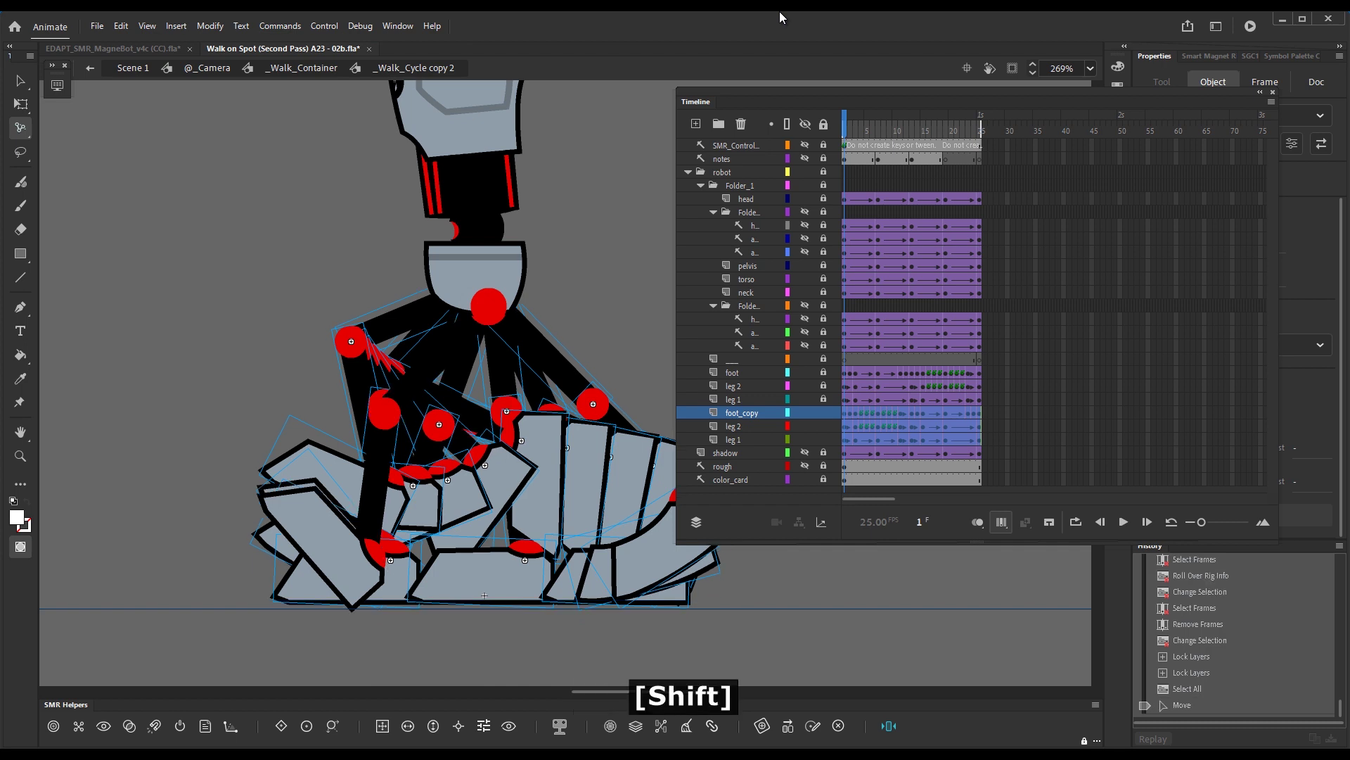
pyautogui.hotkey('shift', 'Left')
pyautogui.press('Left')
pyautogui.press('Left')
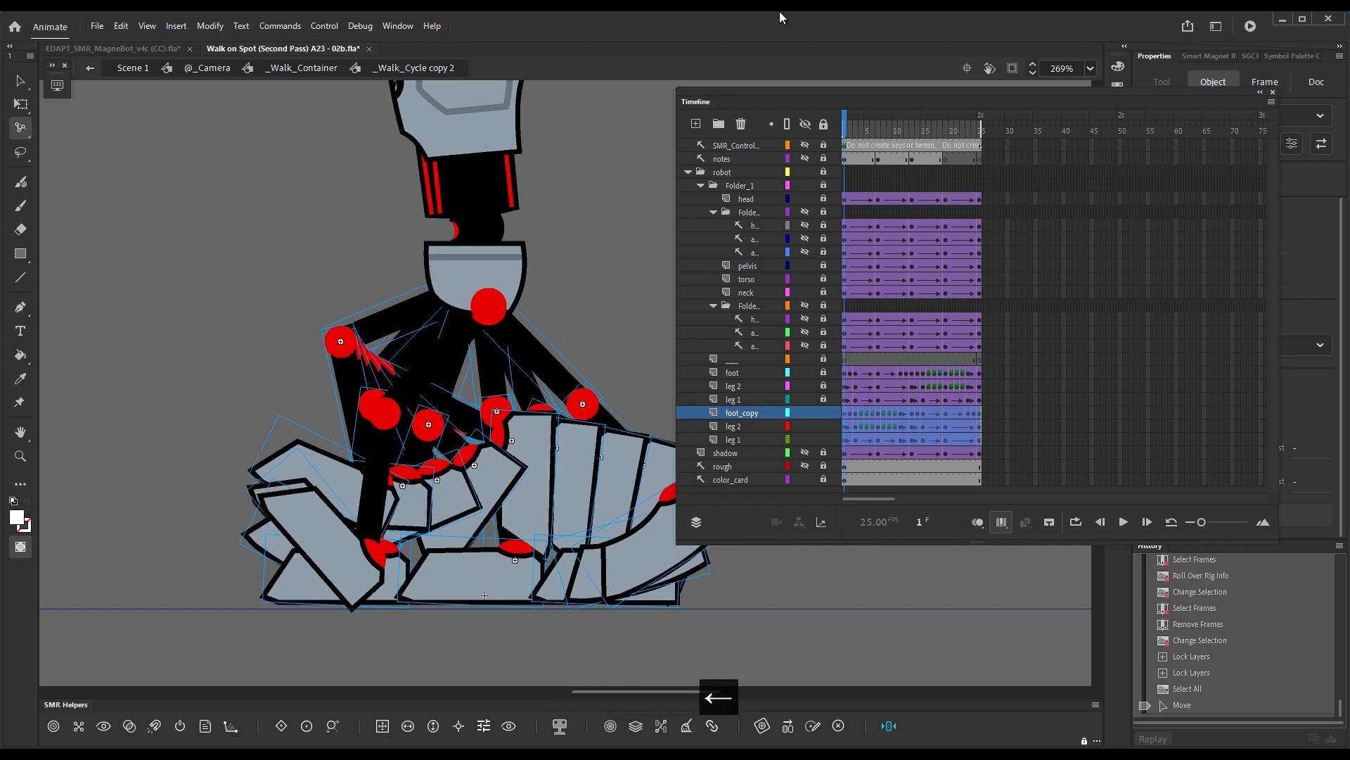
# Step: Nudge the second leg's parts slightly further left and up and darken them across the cycle with -20% Brightness
pyautogui.press('Up')
pyautogui.press('Left')
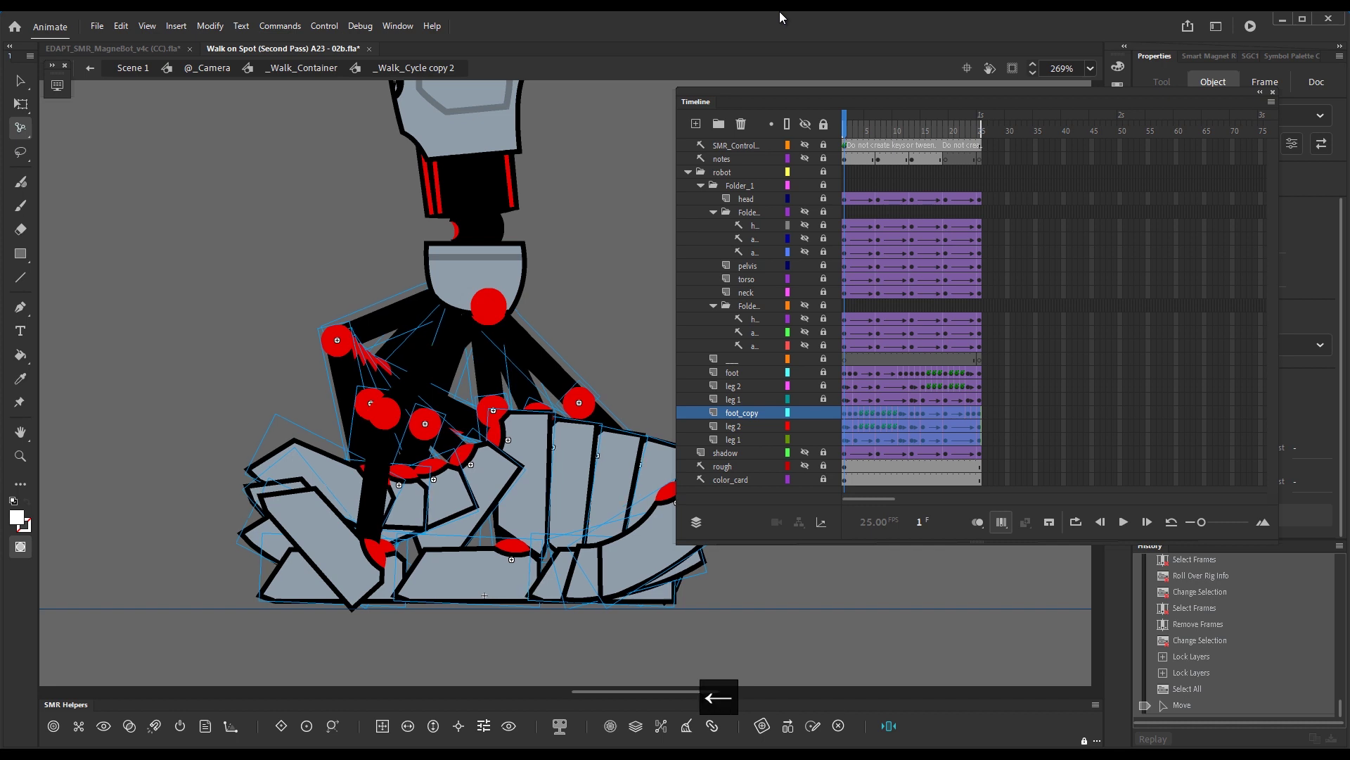
pyautogui.click(1315, 345)
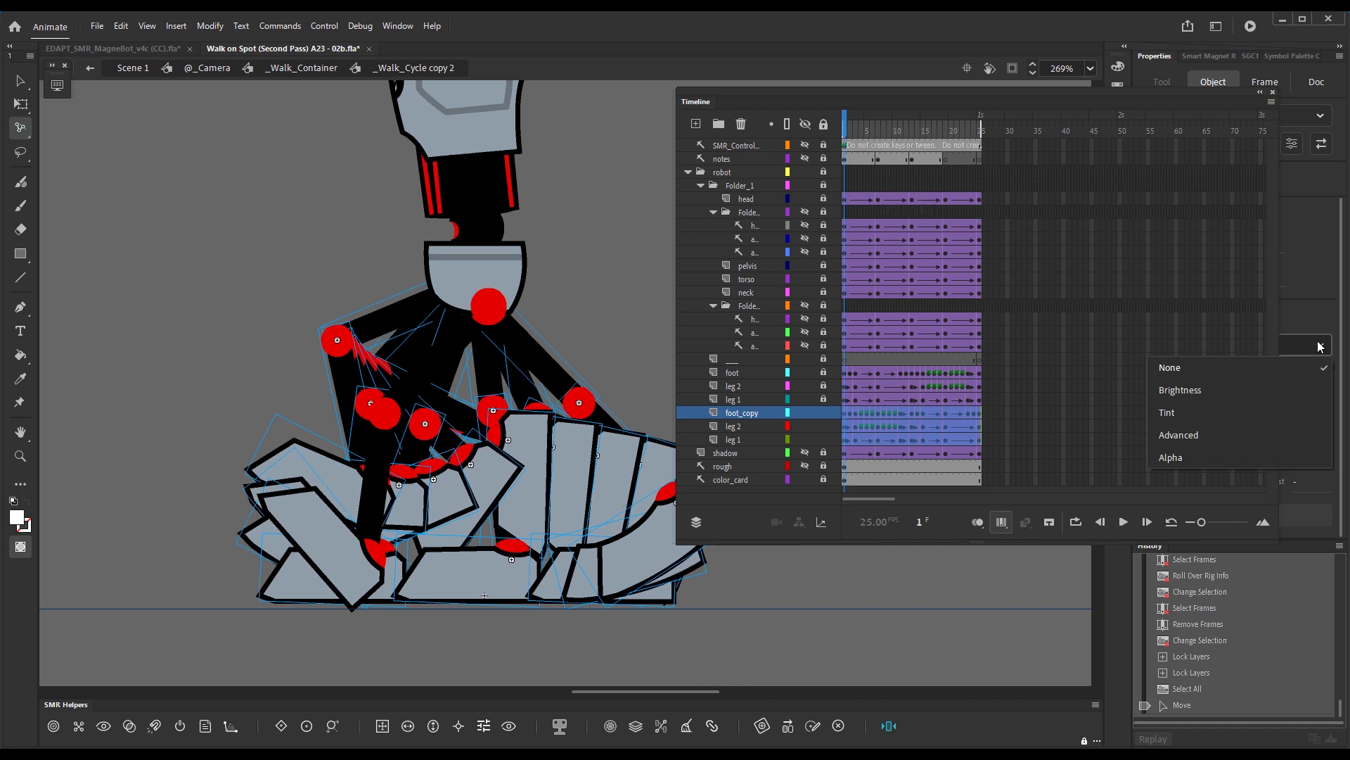
pyautogui.click(1235, 391)
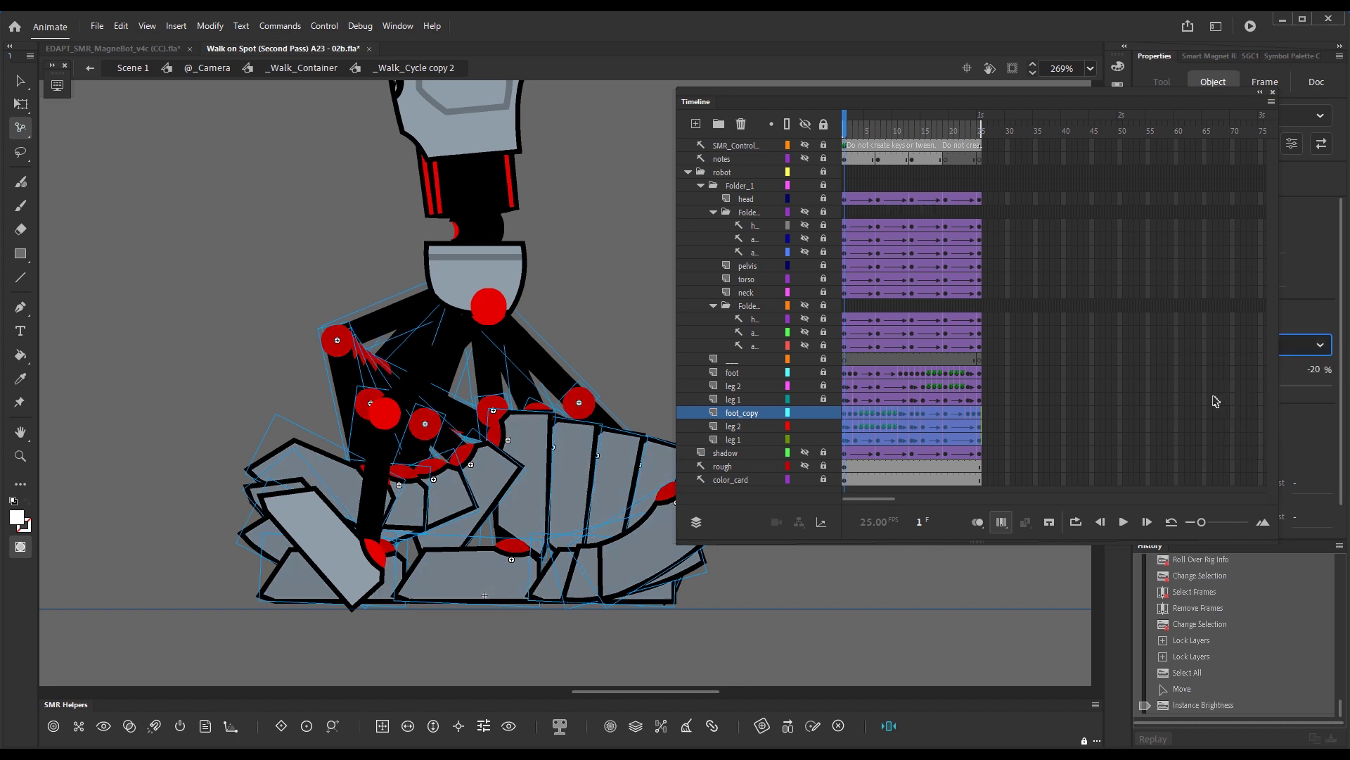
# Step: Lock the foot_copy layer and its leg layers again and turn off Edit Multiple Frames
pyautogui.moveTo(824, 440); pyautogui.dragTo(824, 412)
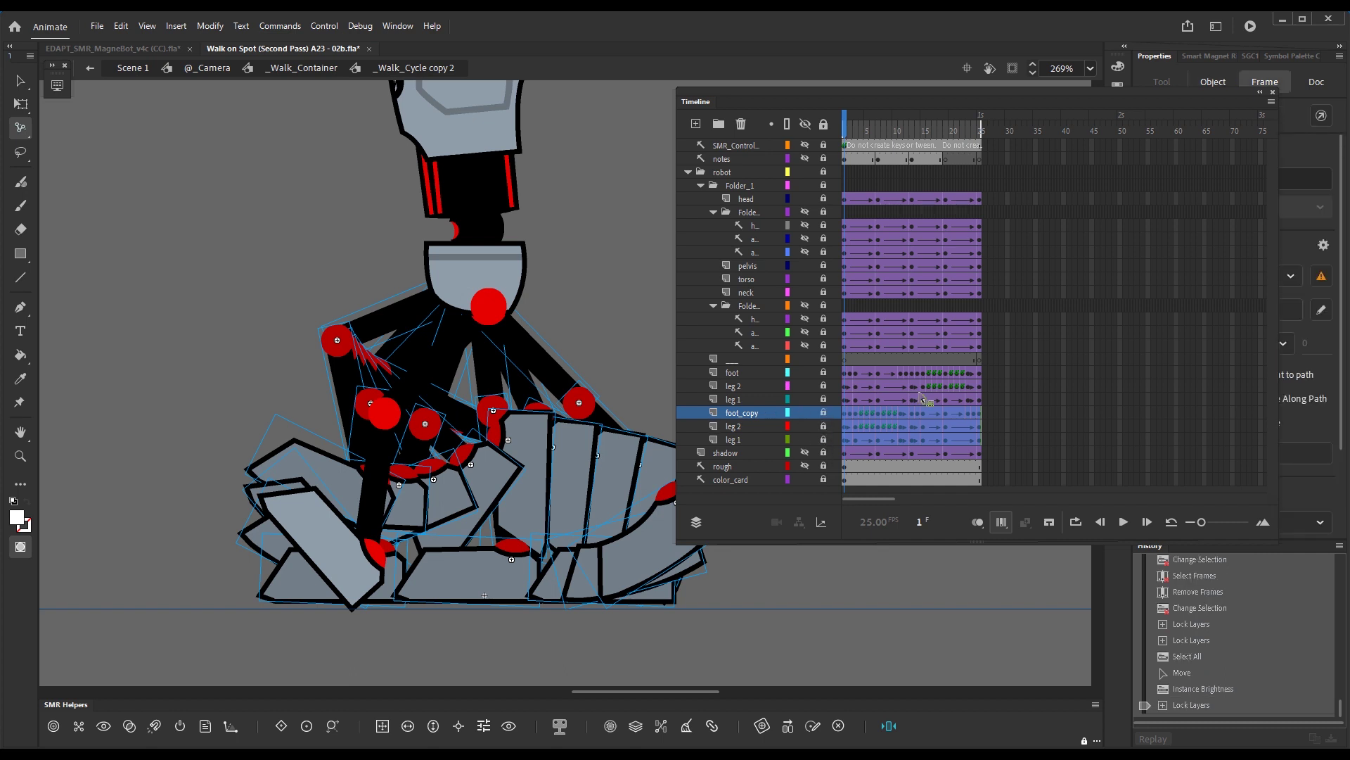
pyautogui.click(1002, 524)
pyautogui.moveTo(858, 114); pyautogui.dragTo(821, 156)
# Step: Return to the _Walk_Container symbol and delete the mask layer Layer_4 together with its masked Layer_2
pyautogui.click(315, 70)
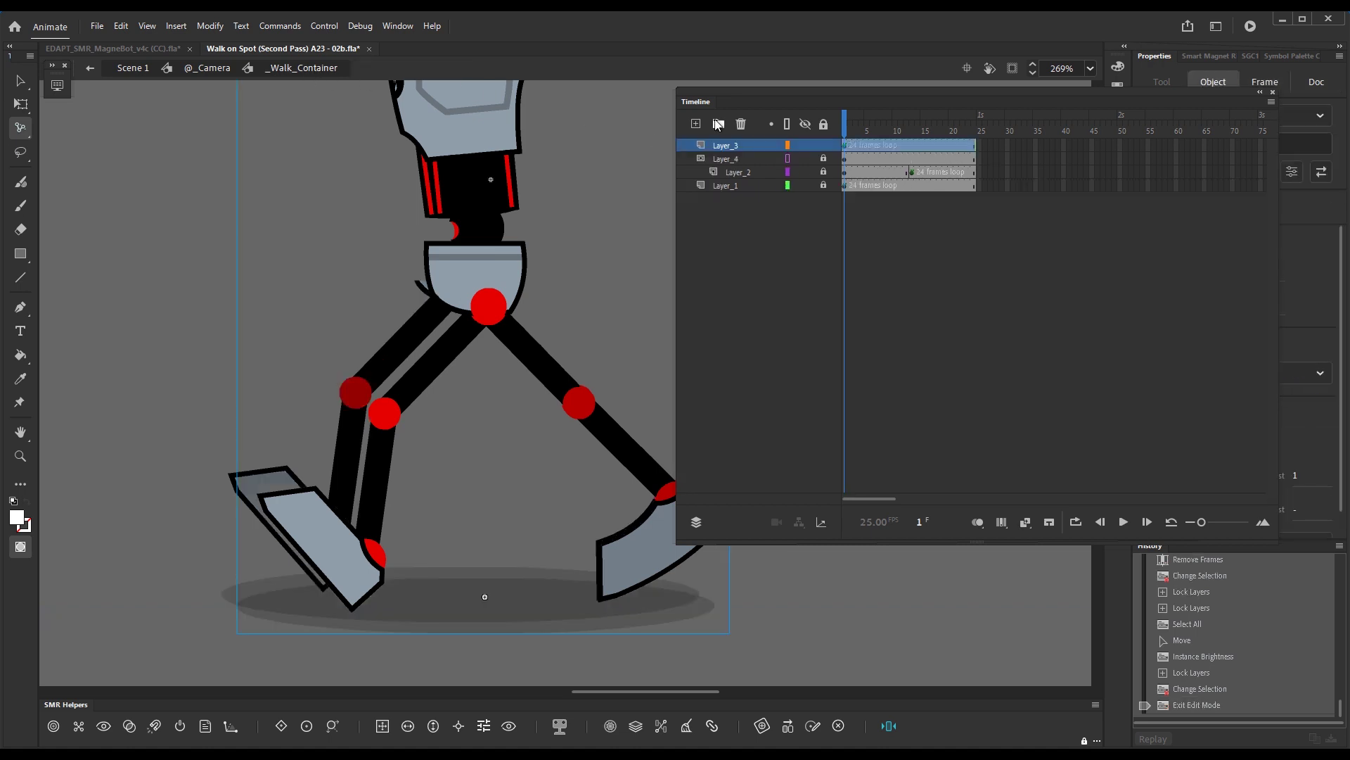
pyautogui.click(721, 172)
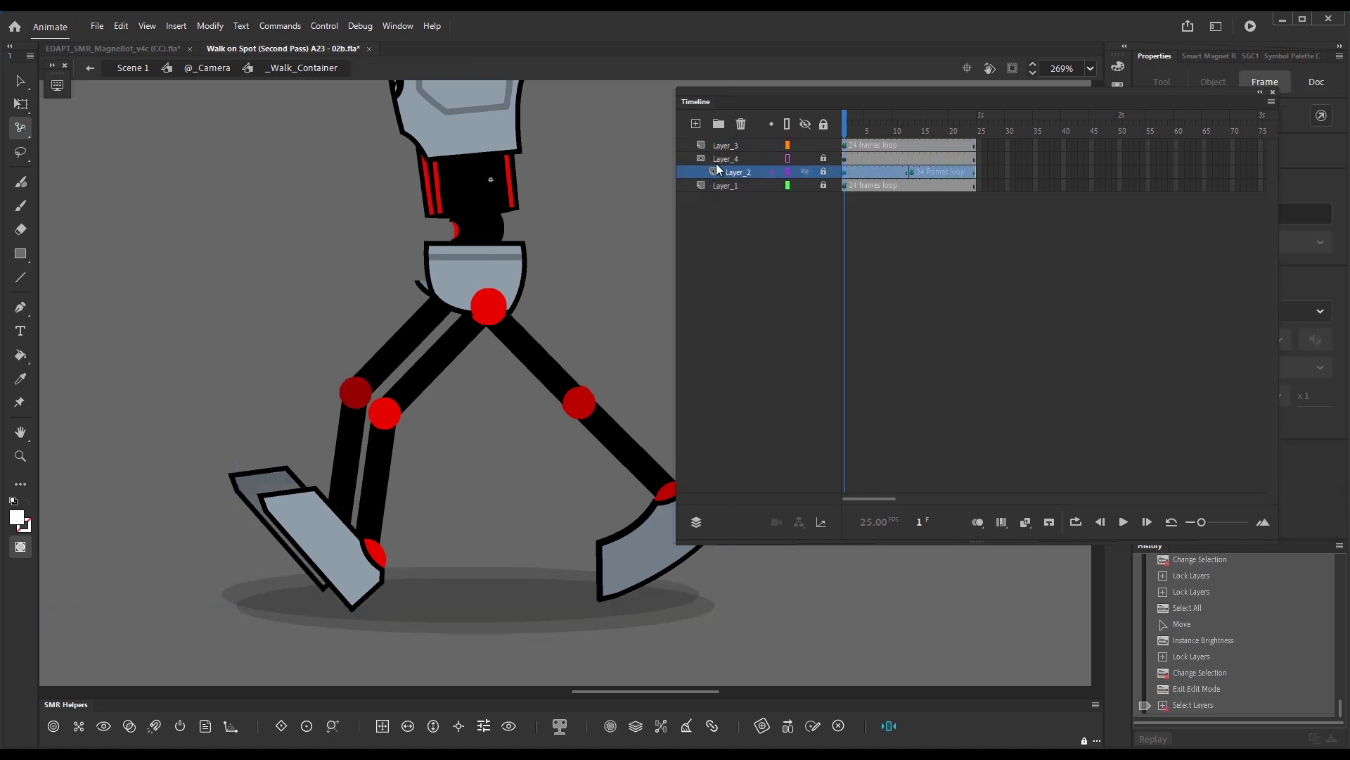
pyautogui.keyDown('shift'); pyautogui.click(717, 162); pyautogui.keyUp('shift')
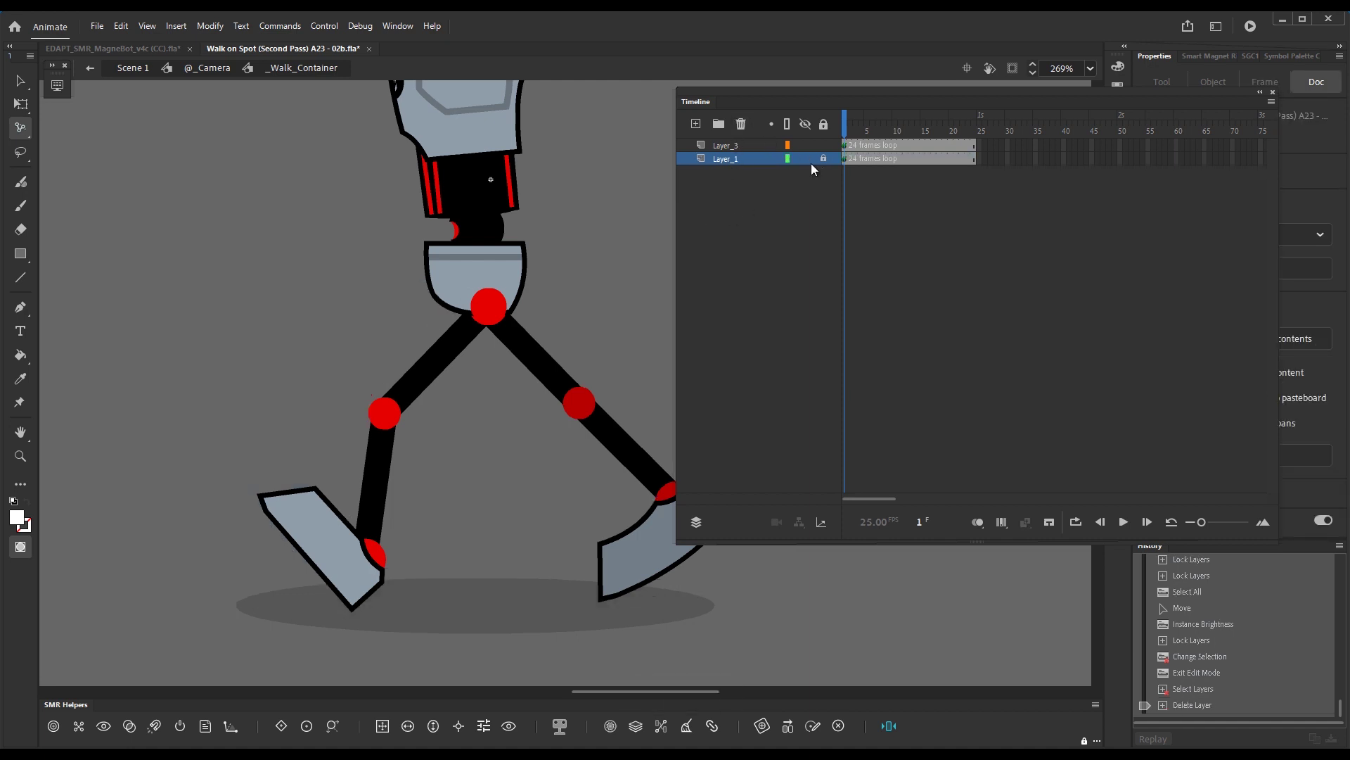
# Step: Open the _Walk_Cycle copy 2 symbol and move the foot, upper leg 2 and upper leg 1 layers between Folder 1 and pelvis
pyautogui.click(809, 168)
pyautogui.press('F2')
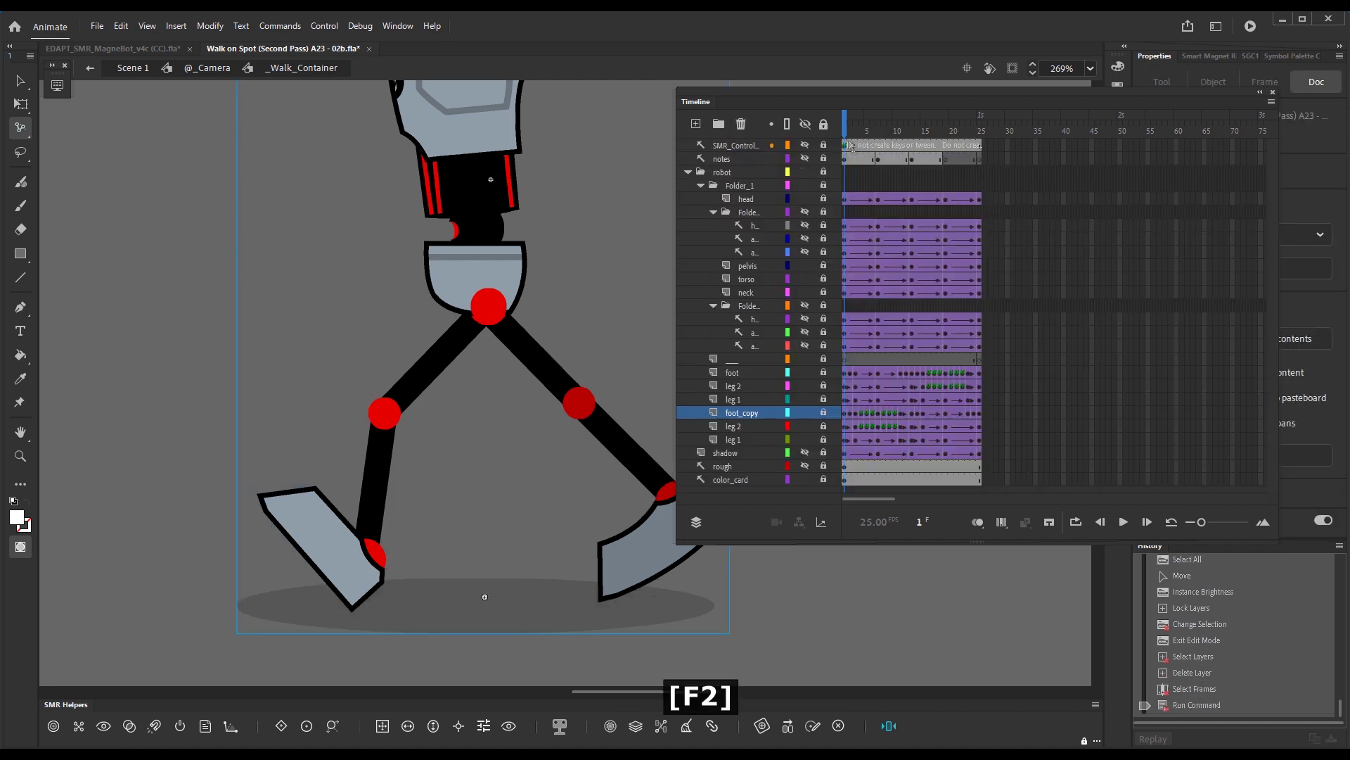
pyautogui.click(741, 371)
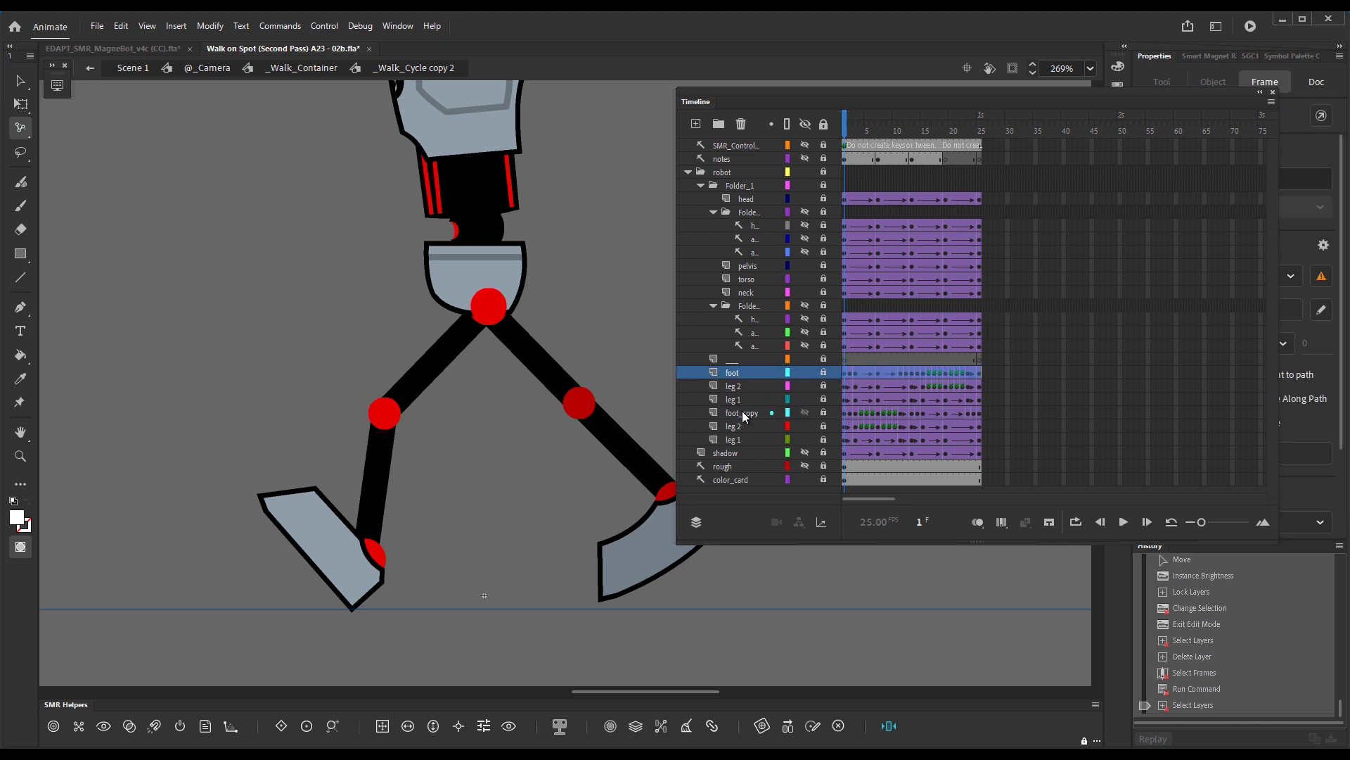
pyautogui.keyDown('shift'); pyautogui.click(741, 399); pyautogui.keyUp('shift')
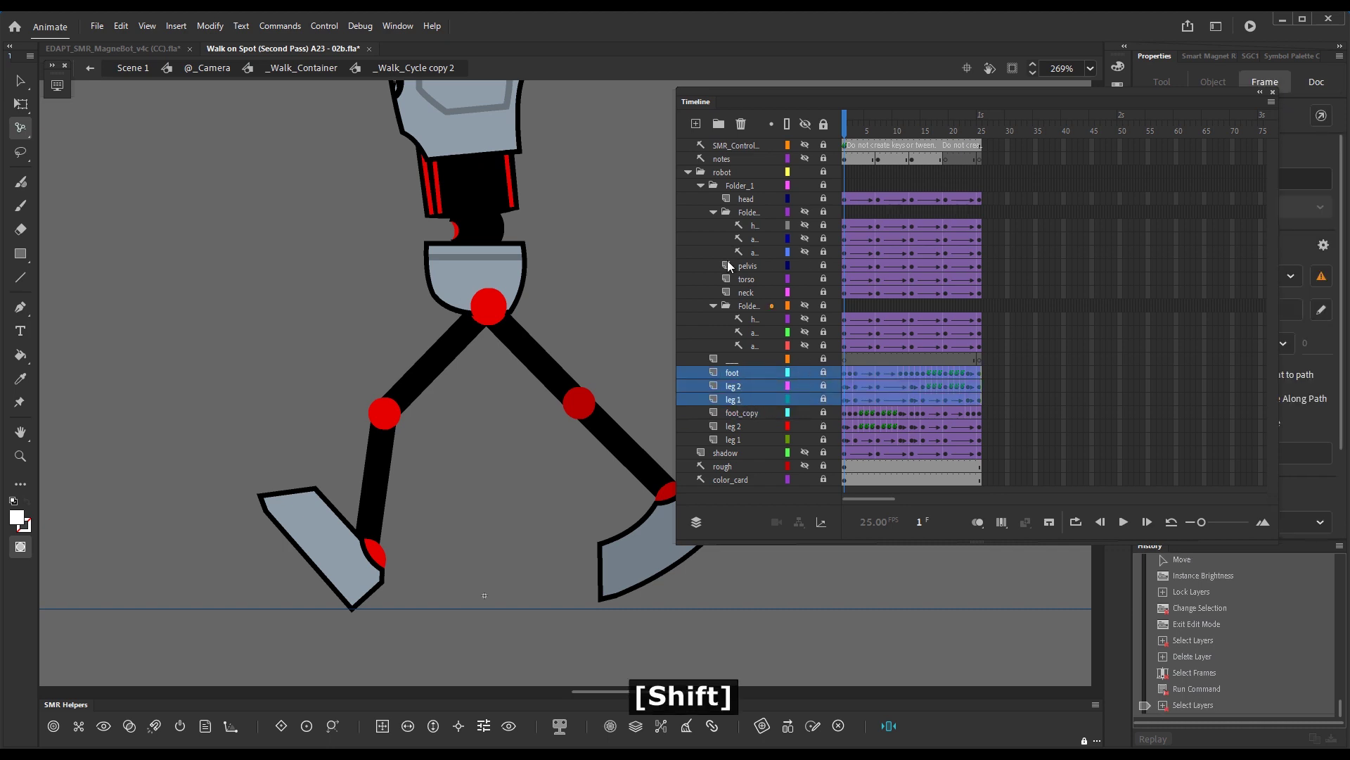
pyautogui.moveTo(730, 375); pyautogui.dragTo(685, 253)
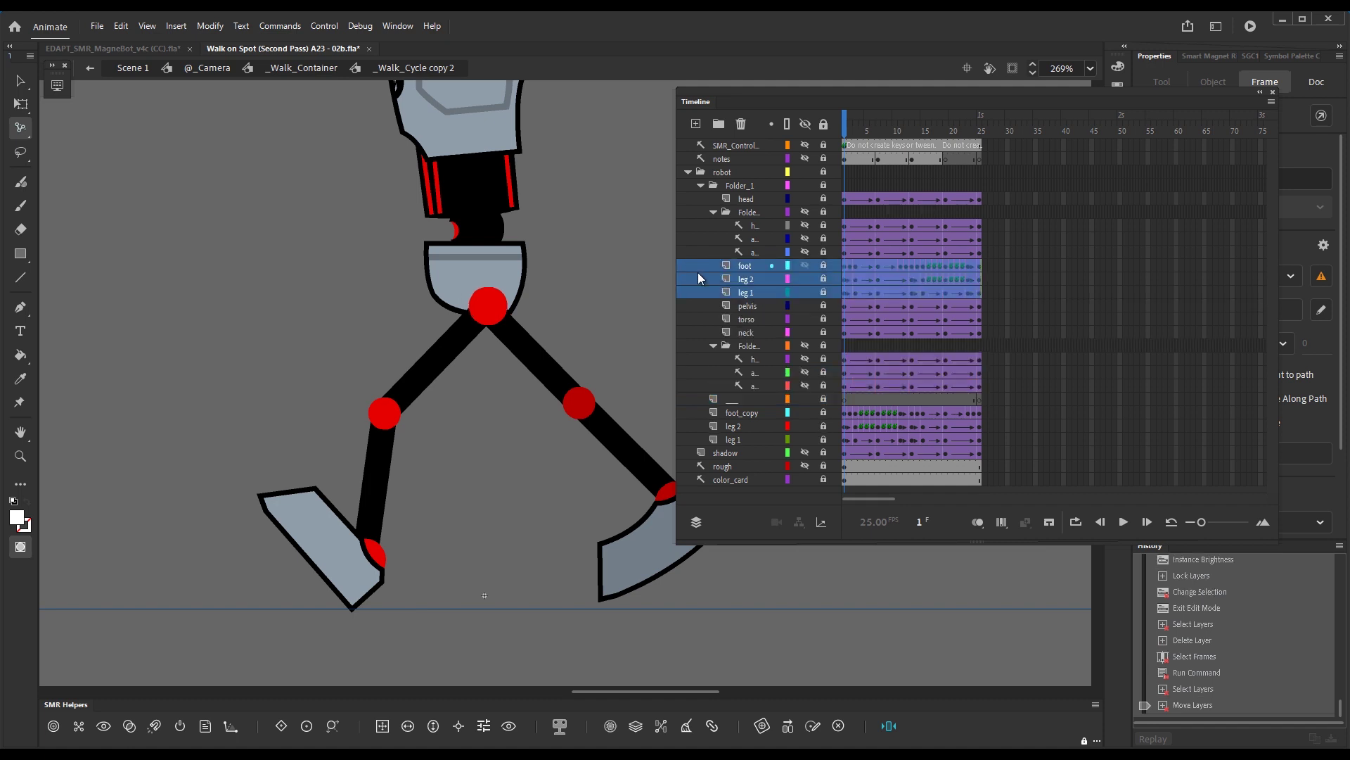
# Step: Move the foot_copy layer and its leg 2 and leg 1 layers between the neck layer and Folder 2
pyautogui.click(741, 419)
pyautogui.keyDown('shift'); pyautogui.click(735, 440); pyautogui.keyUp('shift')
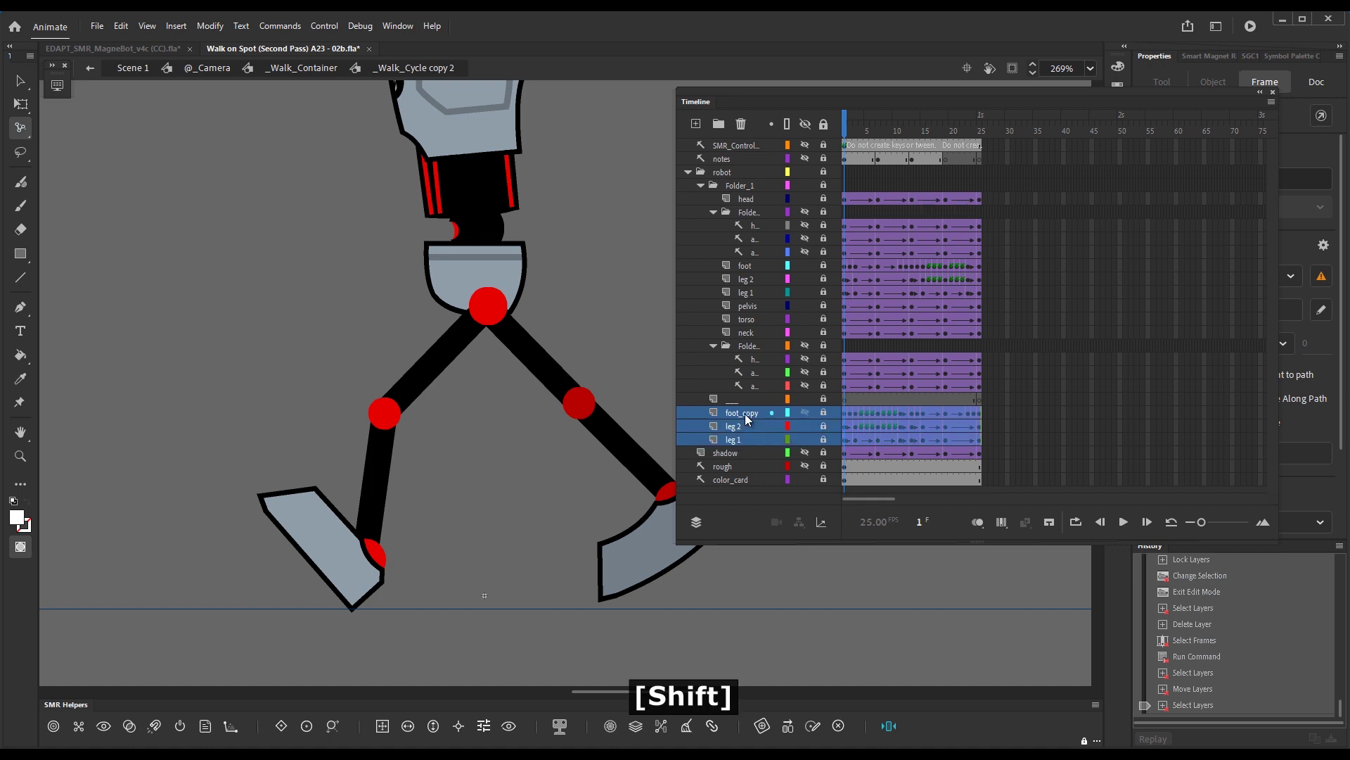
pyautogui.moveTo(742, 415); pyautogui.dragTo(716, 336)
pyautogui.click(652, 304)
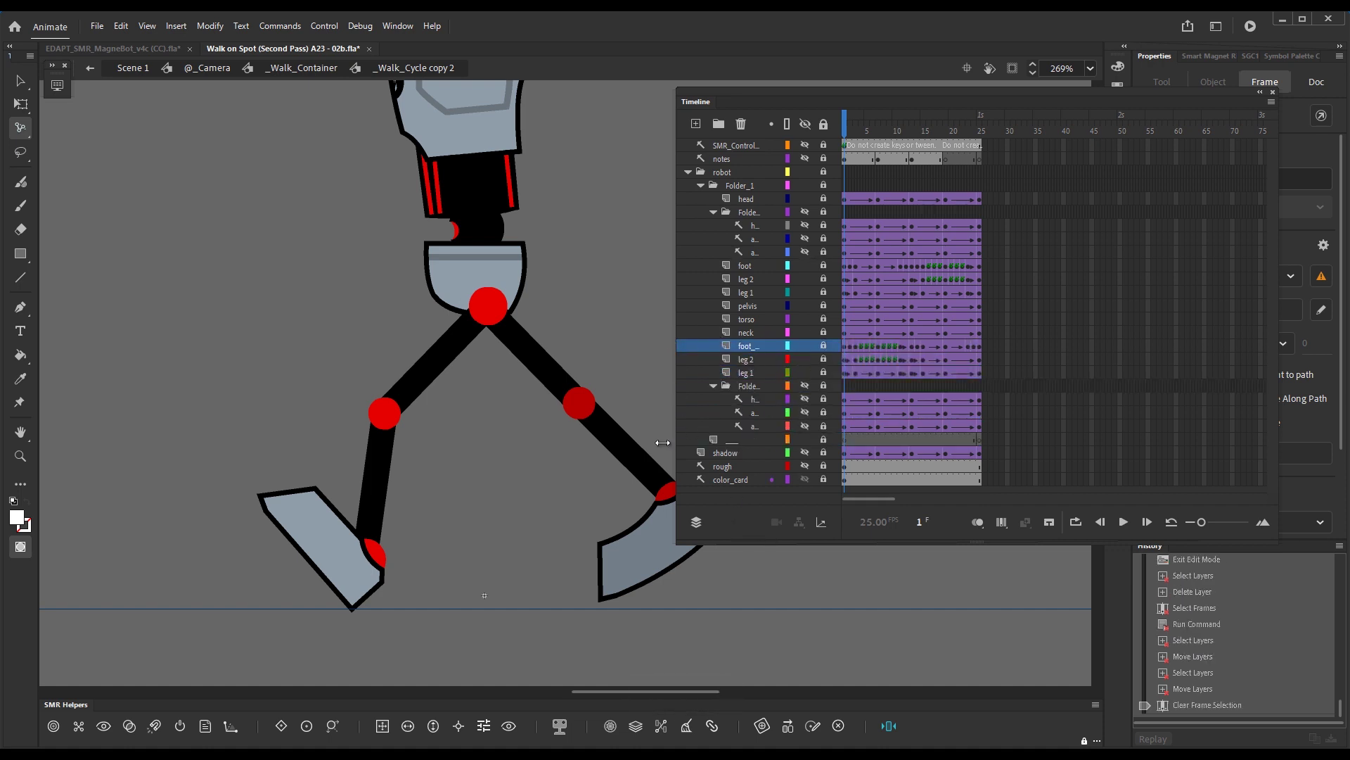
# Step: Save the document and test the movie to check both legs in the walk
pyautogui.hotkey('ctrl', 's')
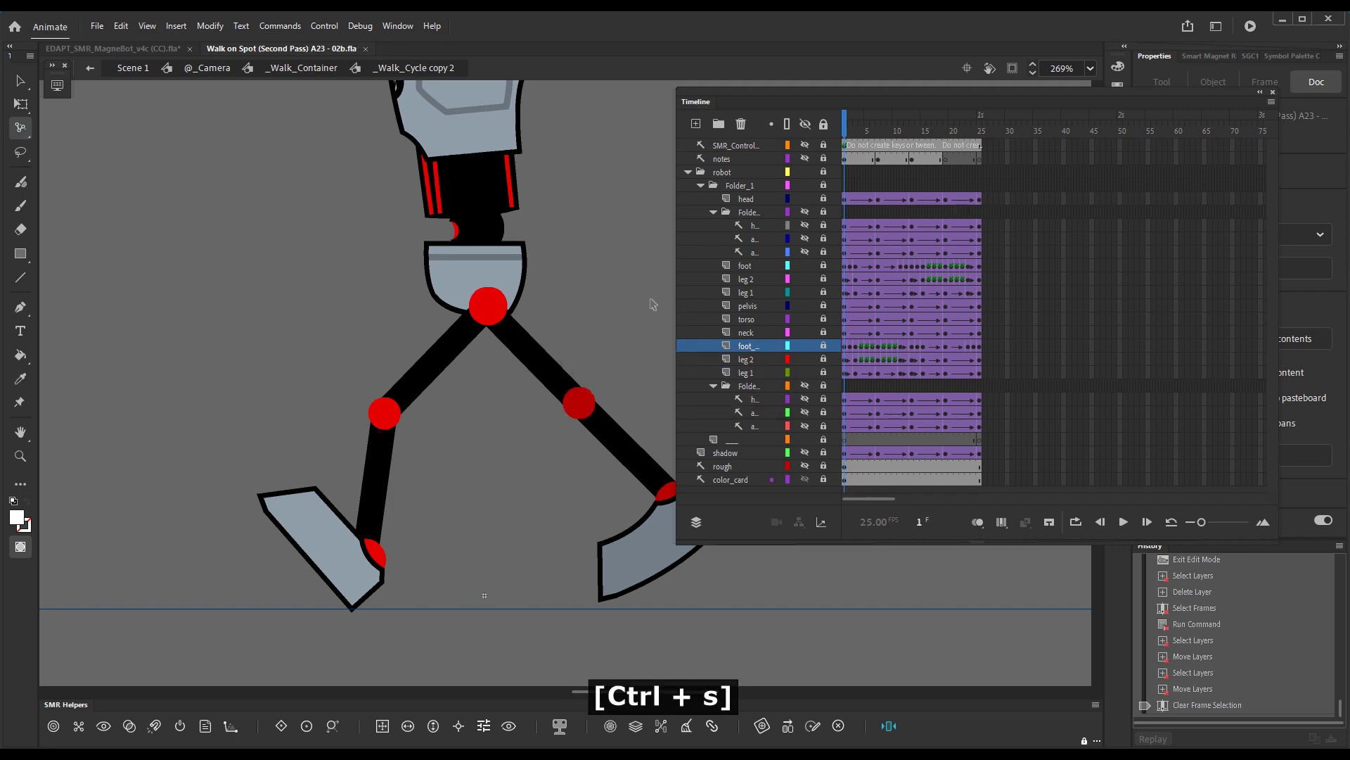
pyautogui.hotkey('ctrl', 'Return')
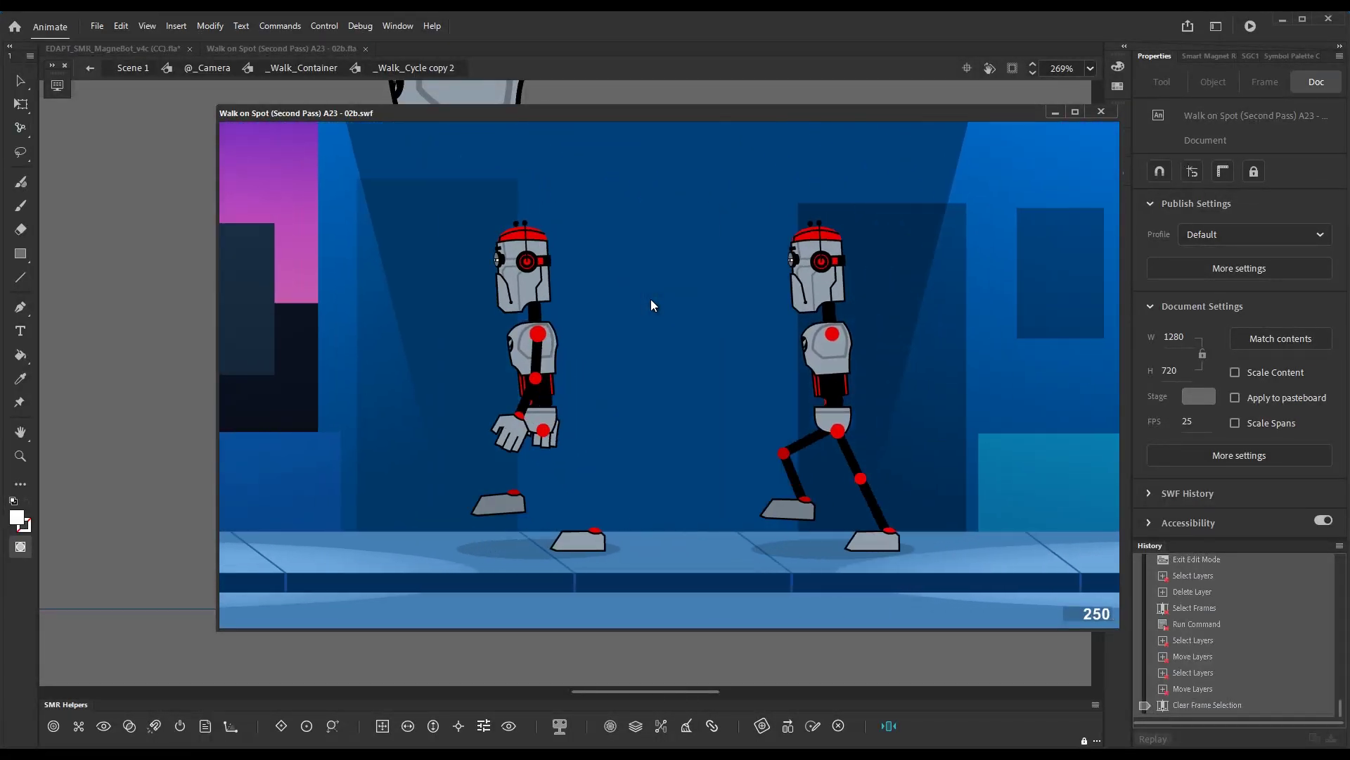
pyautogui.click(1101, 112)
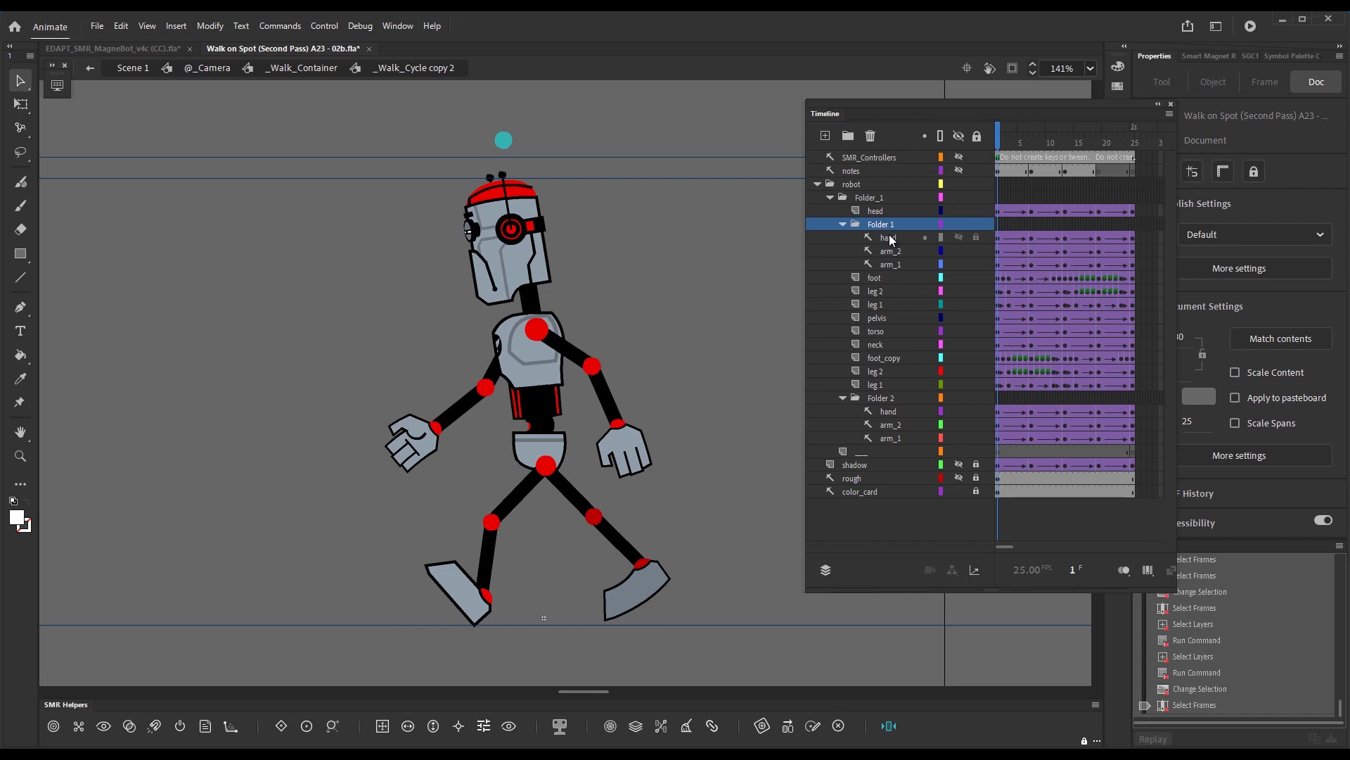
# Step: Convert the hand, arm_2 and arm_1 guide layers in Folder 1 and Folder 2 to normal layers and test the movie
pyautogui.click(889, 239)
pyautogui.keyDown('shift'); pyautogui.click(892, 264); pyautogui.keyUp('shift')
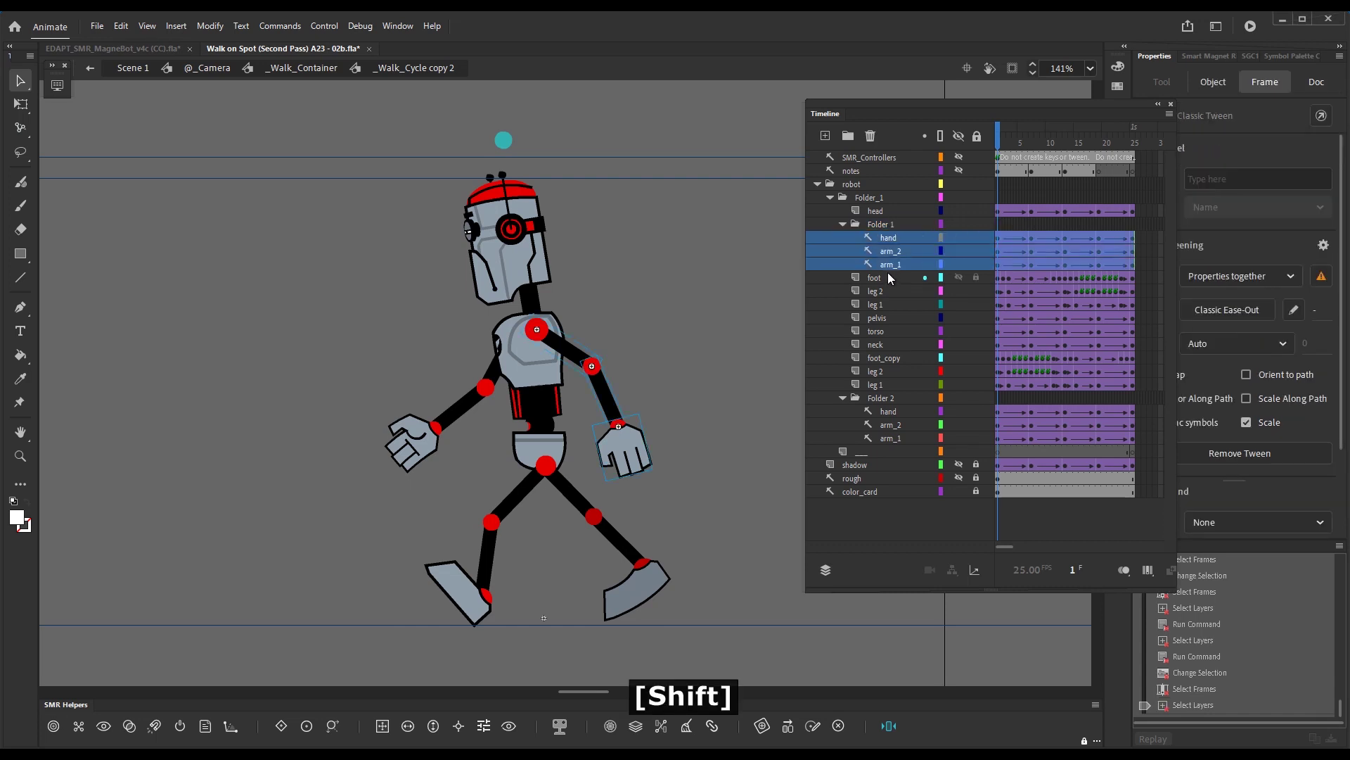
pyautogui.hotkey('alt', 'F3')
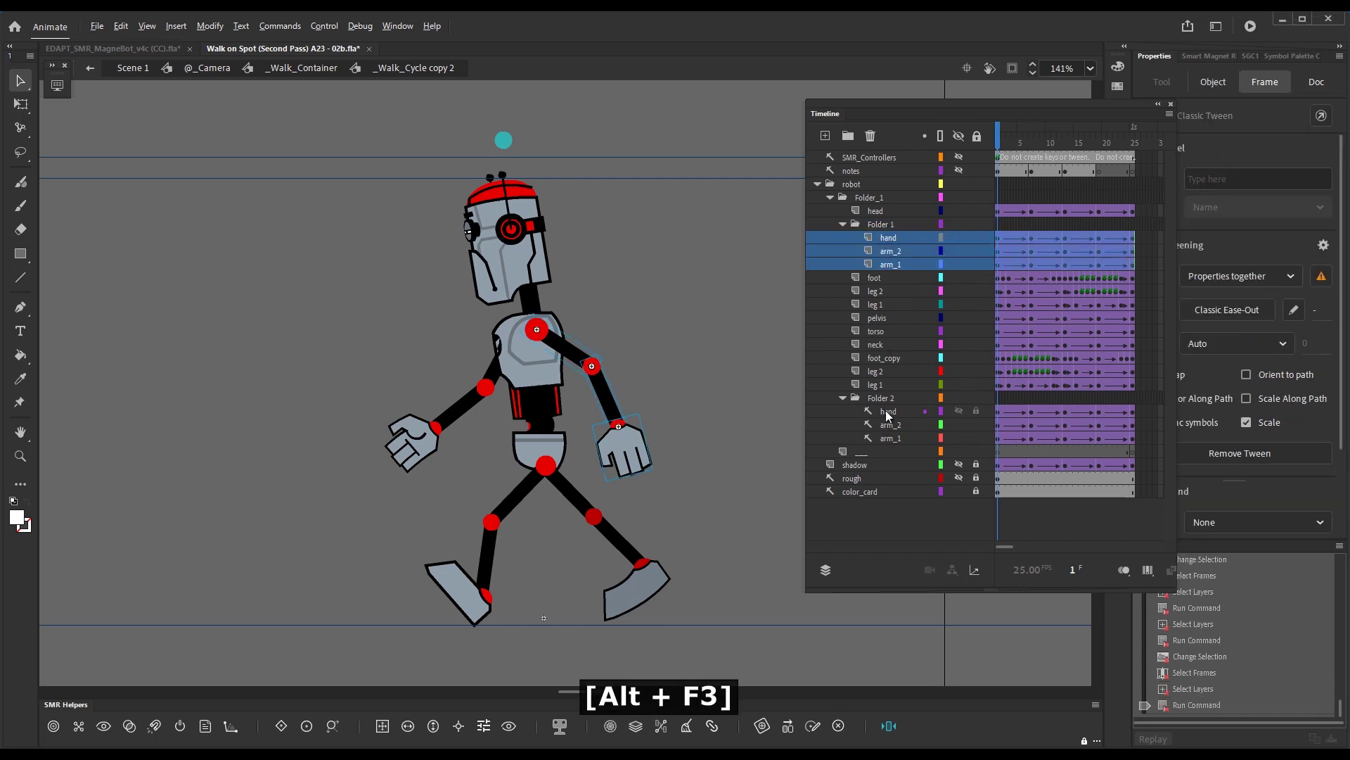
pyautogui.click(885, 413)
pyautogui.keyDown('shift'); pyautogui.click(884, 439); pyautogui.keyUp('shift')
pyautogui.hotkey('alt', 'F3')
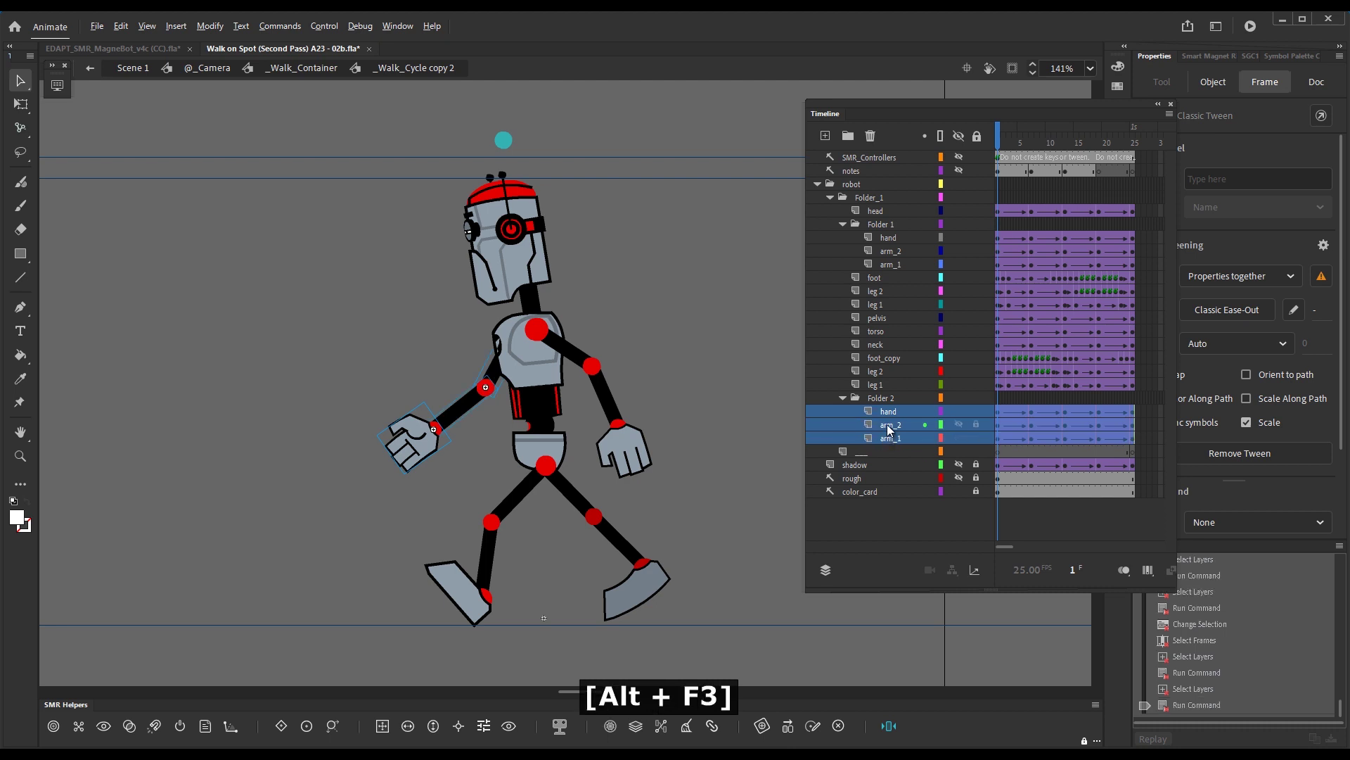
pyautogui.click(759, 498)
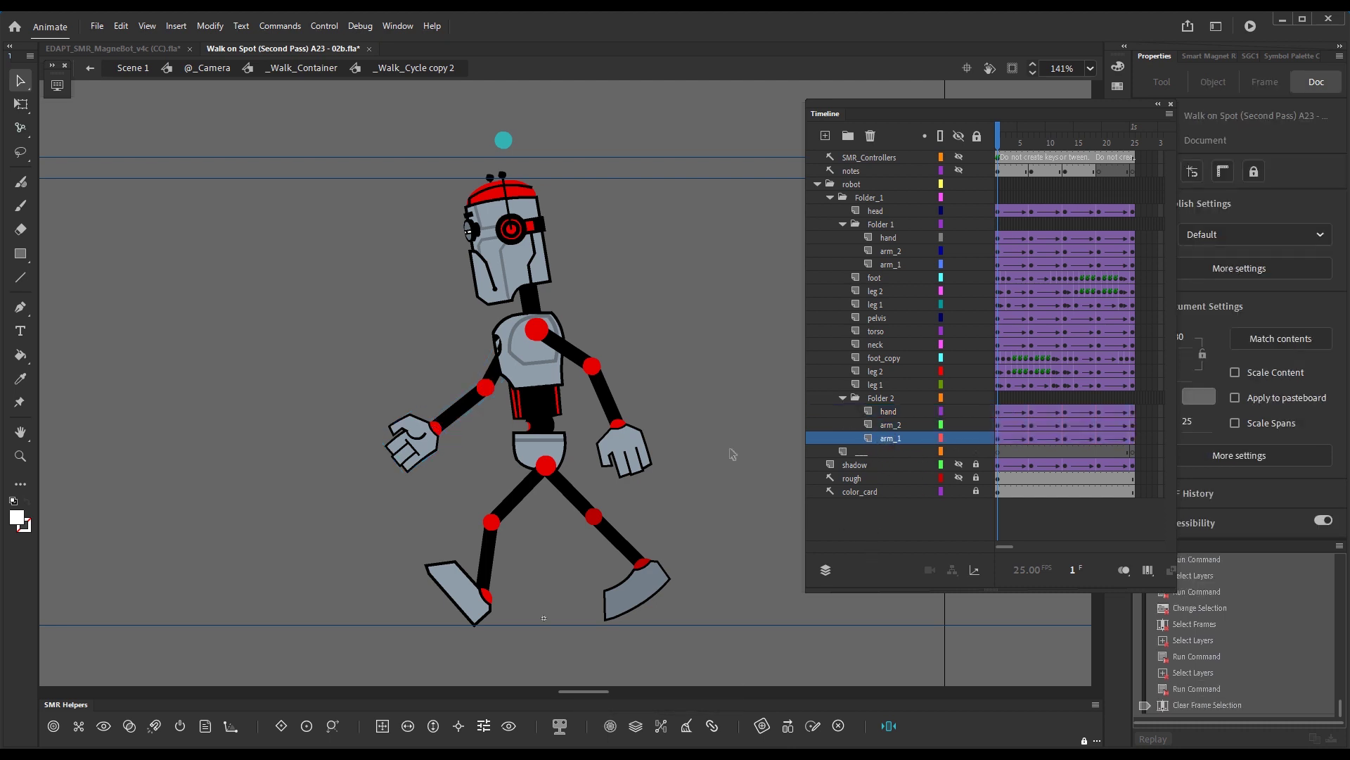
pyautogui.hotkey('ctrl', 'Return')
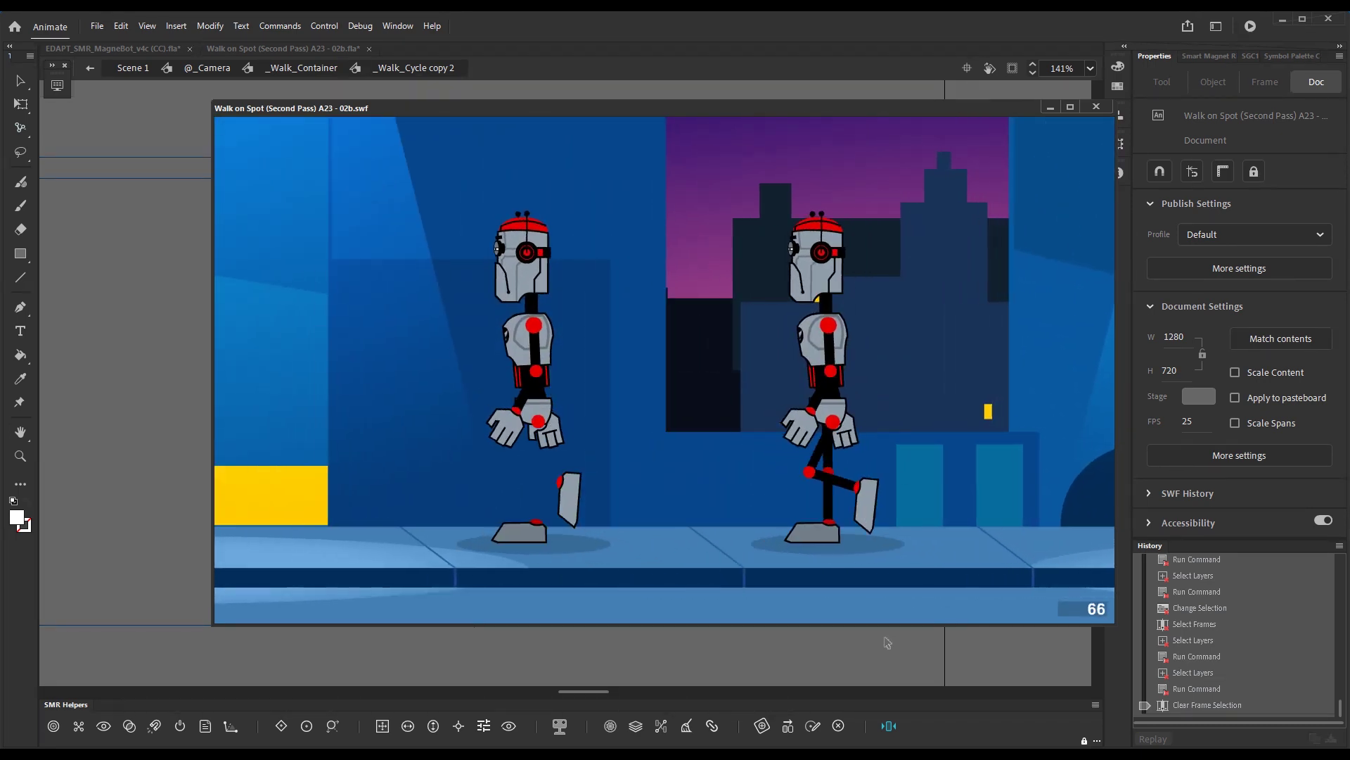
pyautogui.click(1096, 106)
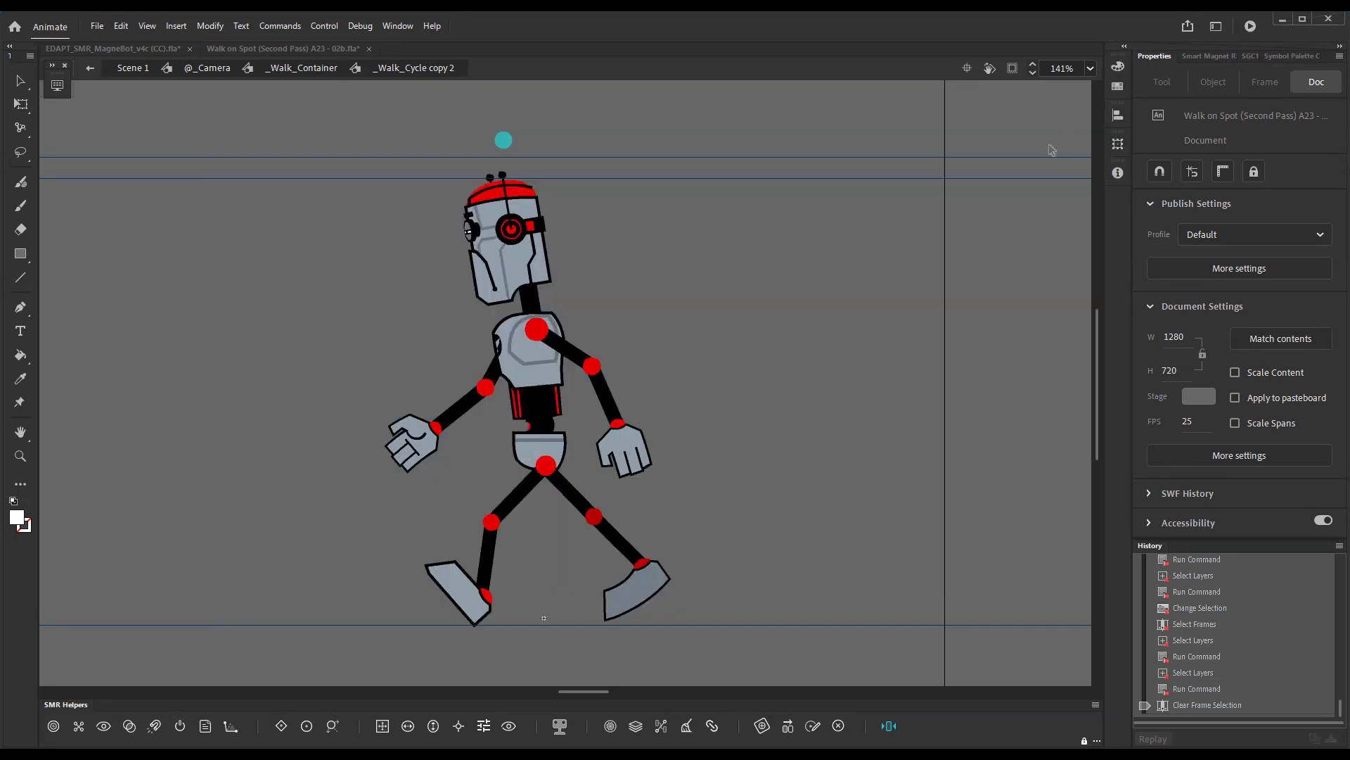
# Step: Examine the easing of the head and Folder 1 arm tweens across the first half of the cycle
pyautogui.moveTo(1002, 141); pyautogui.dragTo(1008, 143)
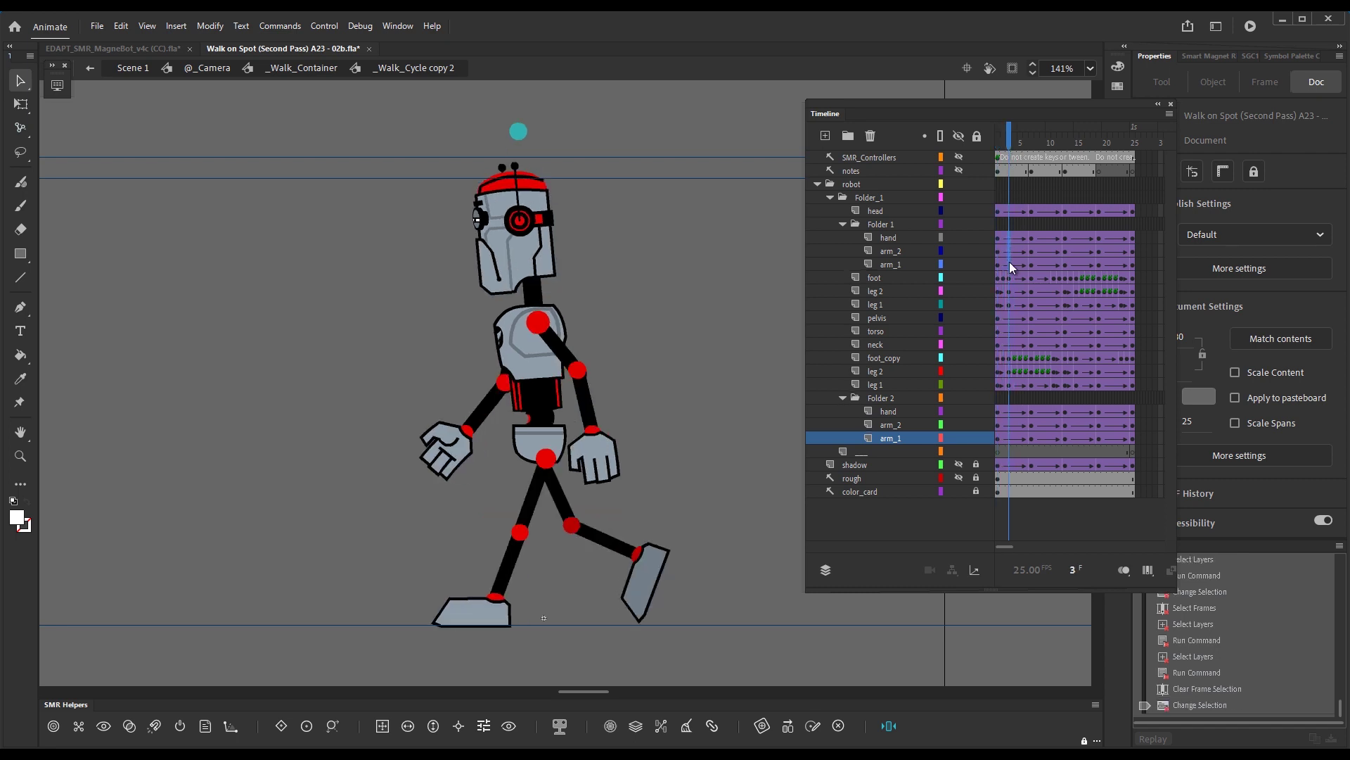
pyautogui.click(1010, 264)
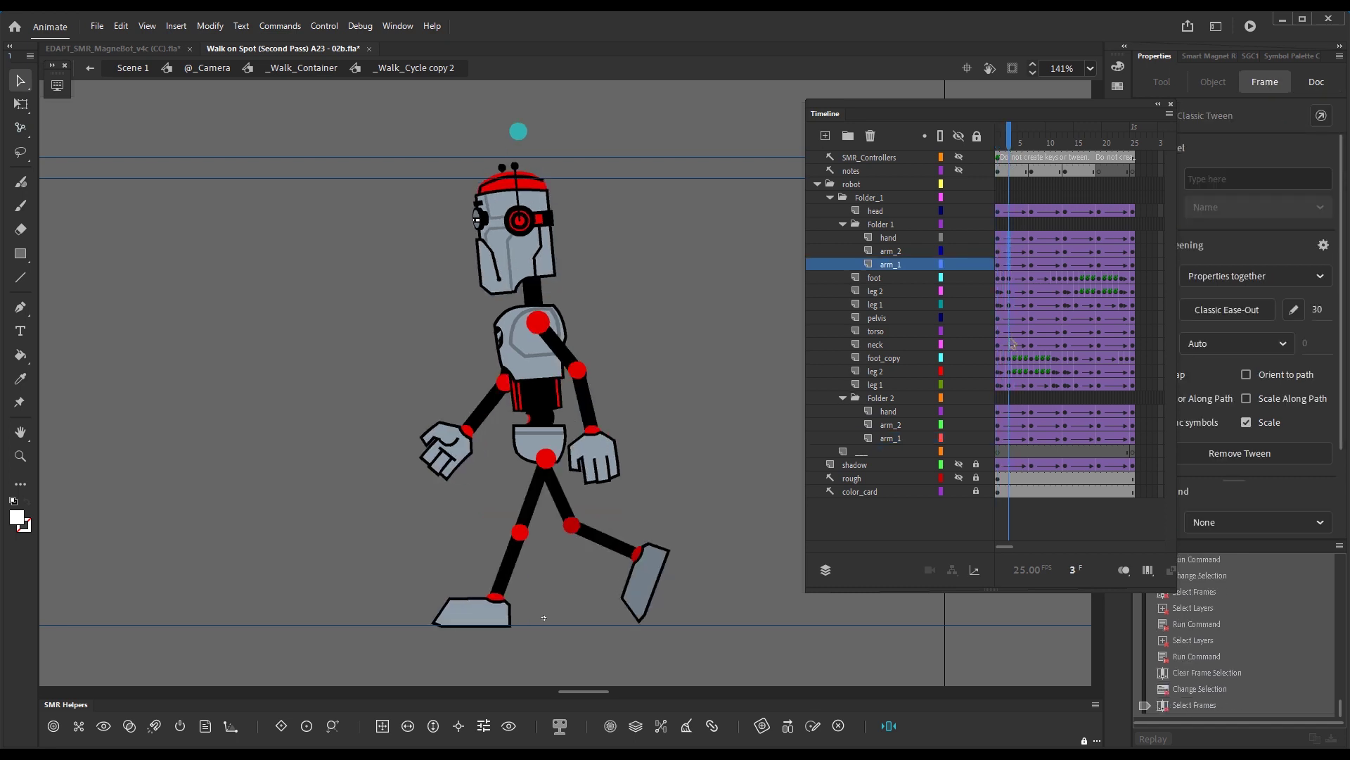
pyautogui.click(1011, 214)
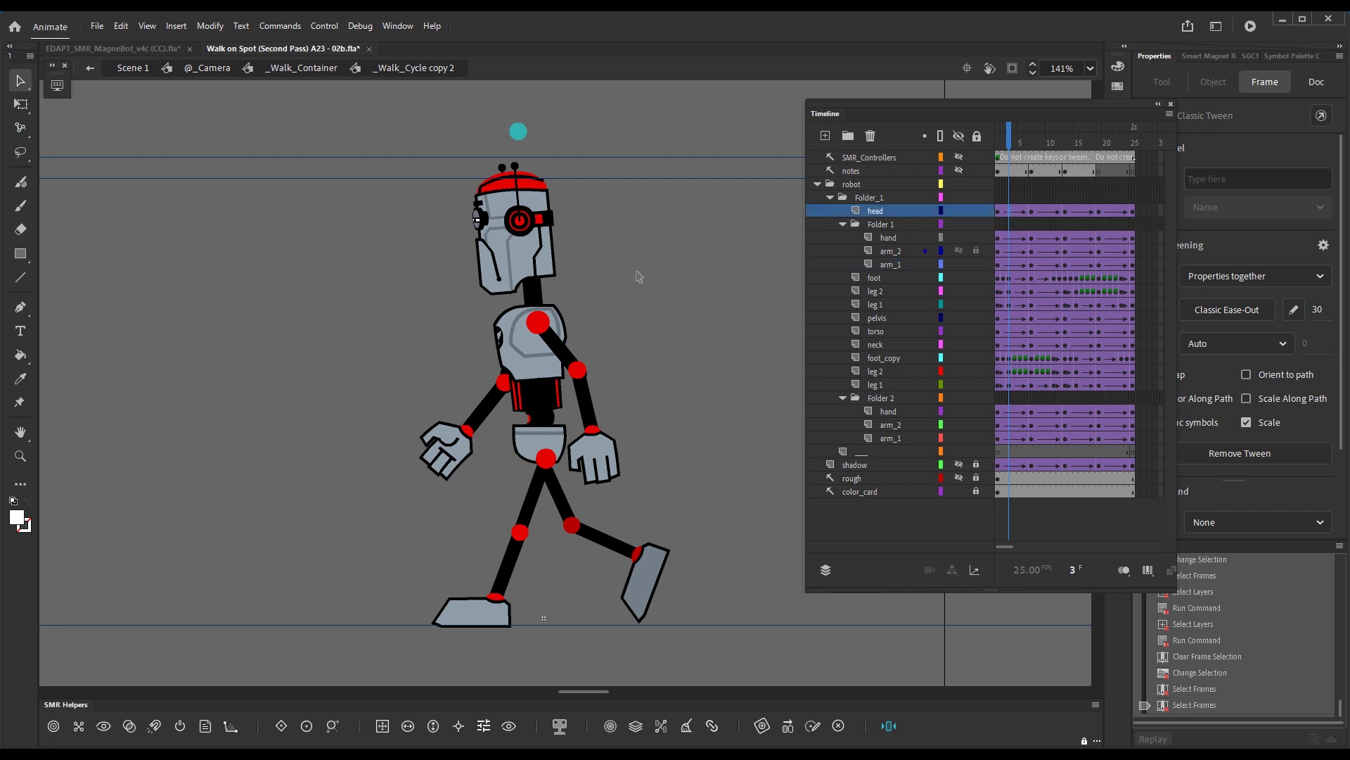
pyautogui.moveTo(1010, 142); pyautogui.dragTo(1031, 141)
pyautogui.click(1043, 237)
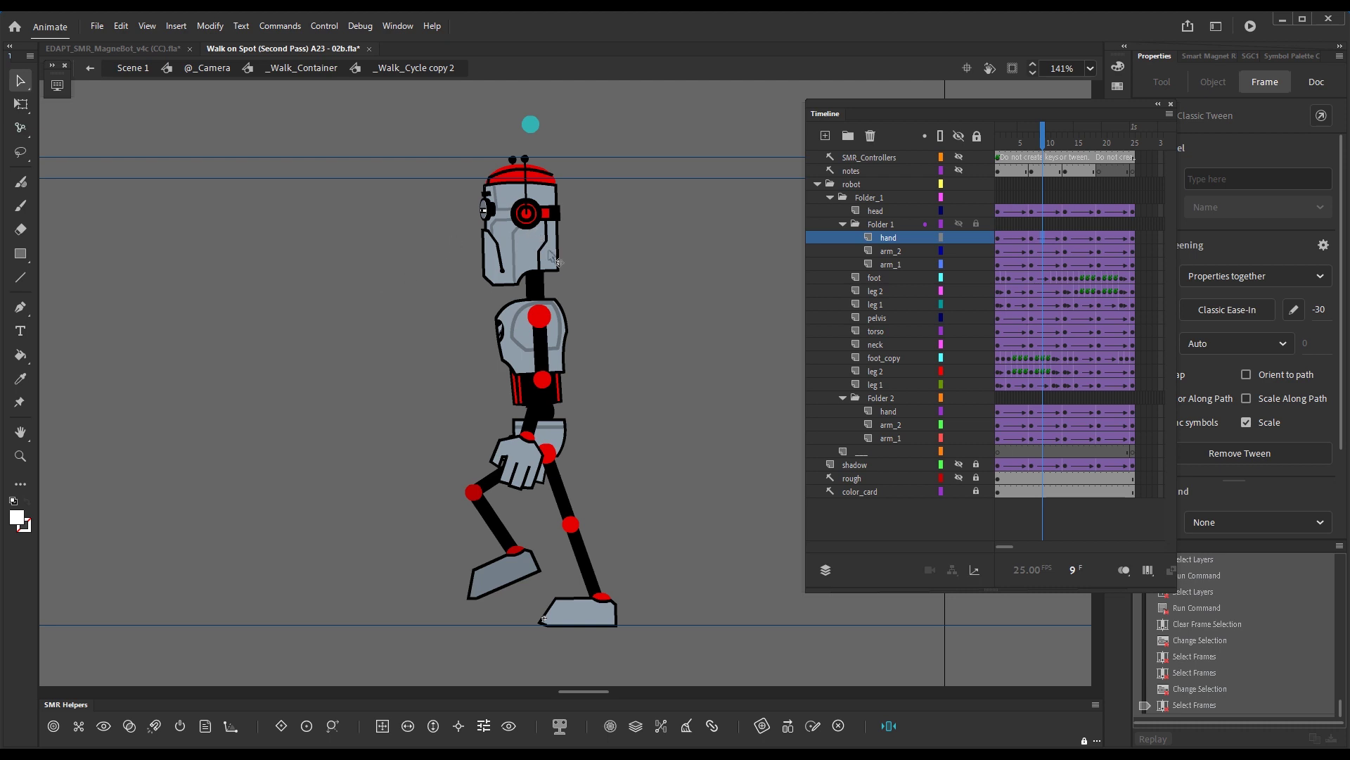
pyautogui.moveTo(1044, 137); pyautogui.dragTo(965, 154)
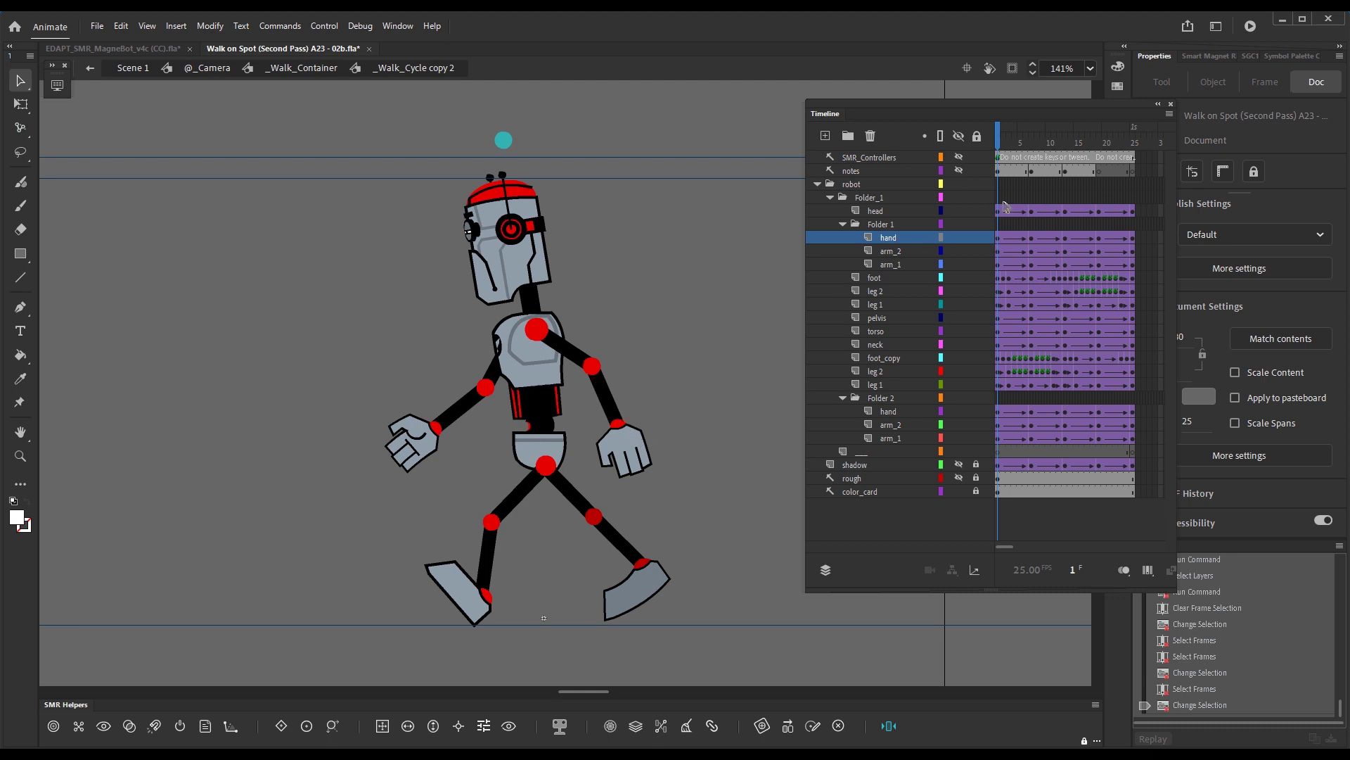
# Step: Set the easing of the Folder 1 arm tweens around frames 4 and 16 to -30
pyautogui.click(1017, 242)
pyautogui.click(1013, 261)
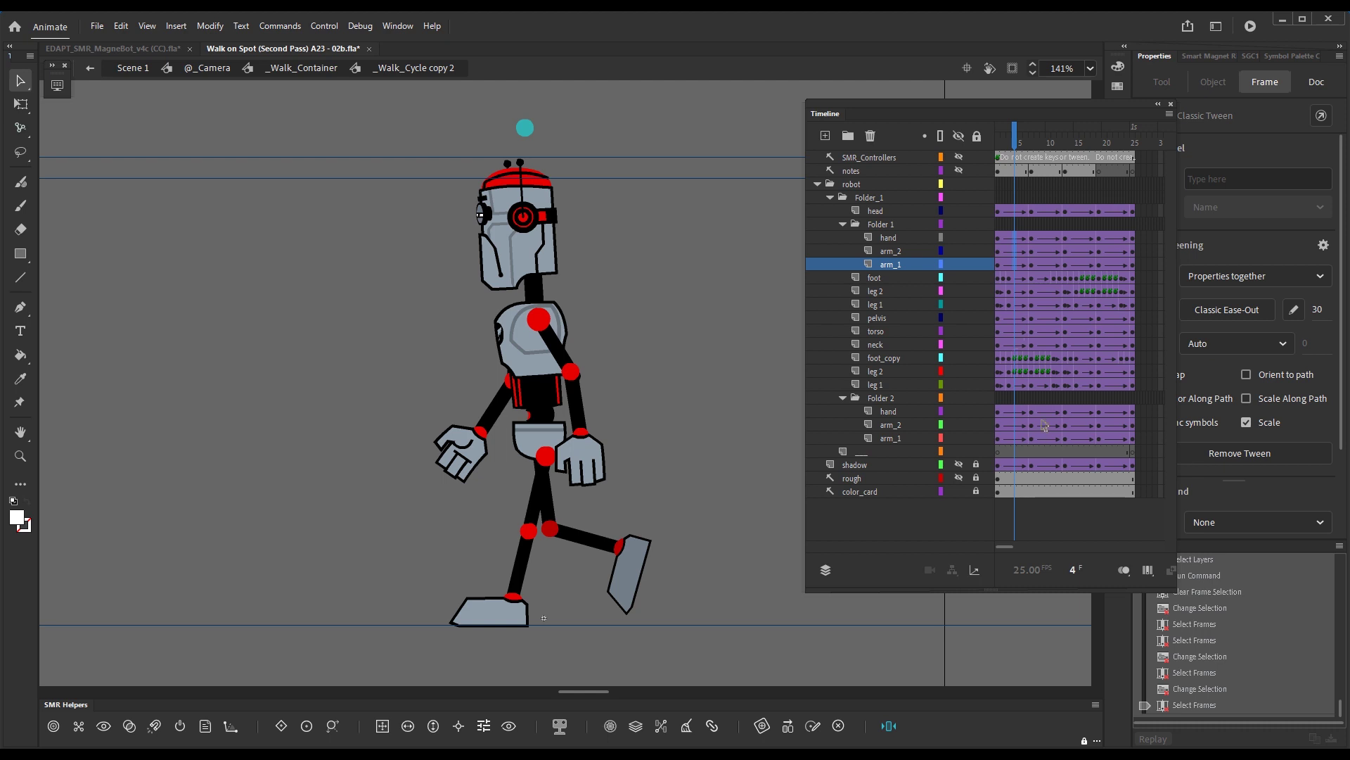
pyautogui.click(1313, 311)
pyautogui.write('-')
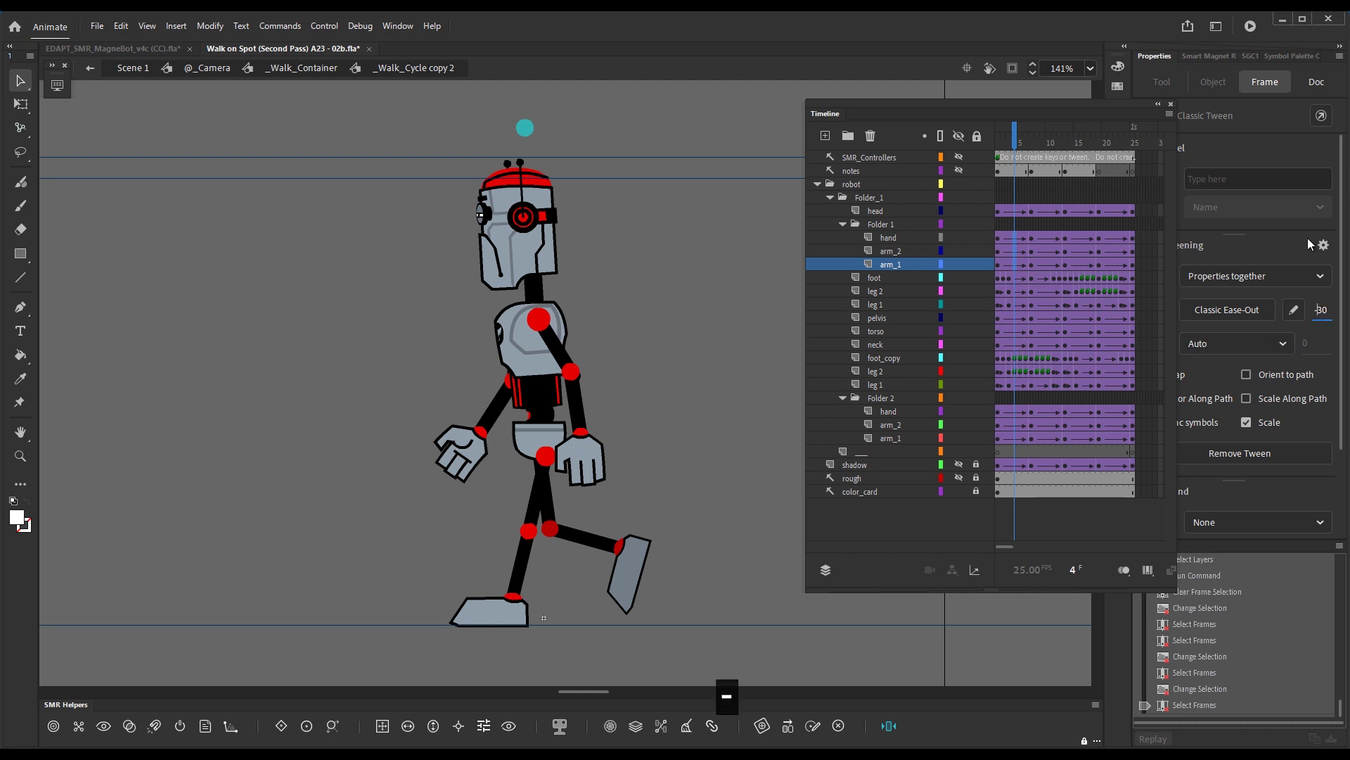
pyautogui.moveTo(1083, 239); pyautogui.dragTo(1082, 265)
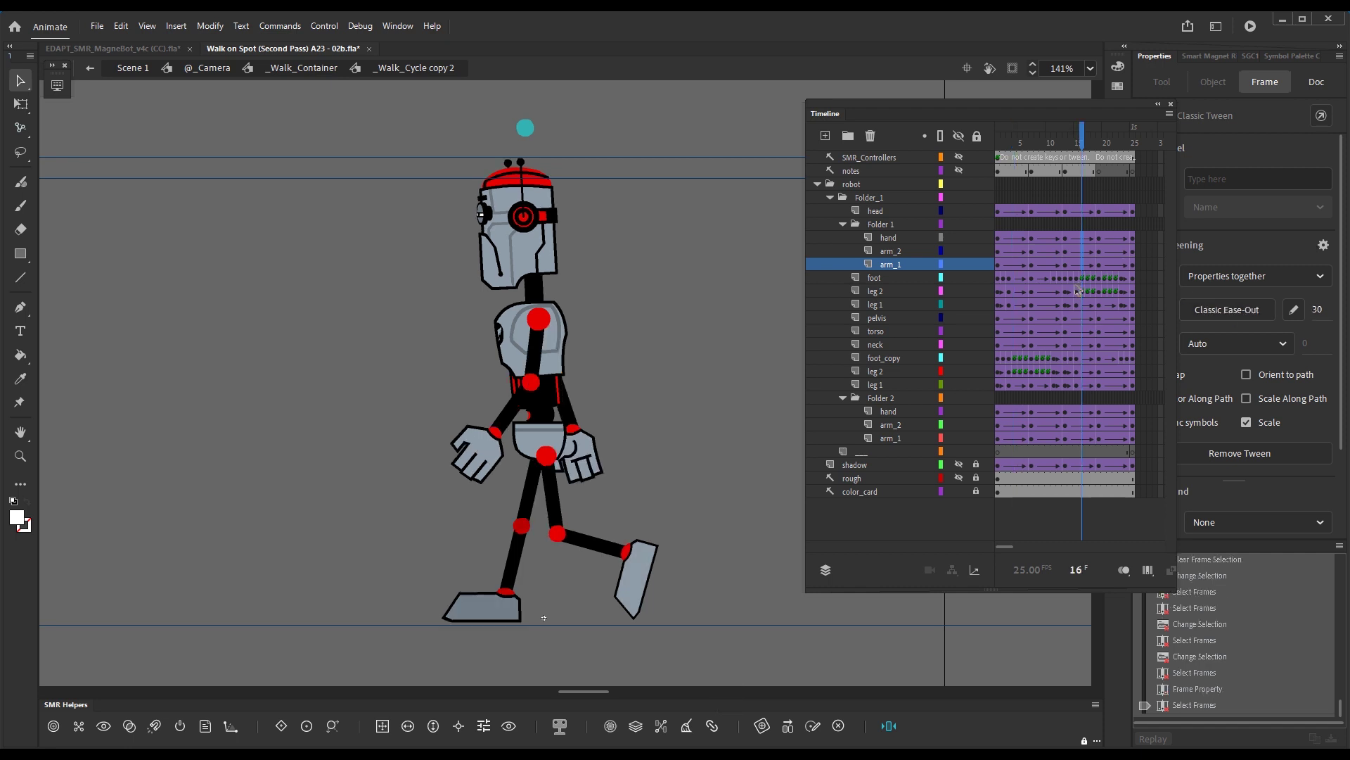
pyautogui.hotkey('ctrl', 'y')
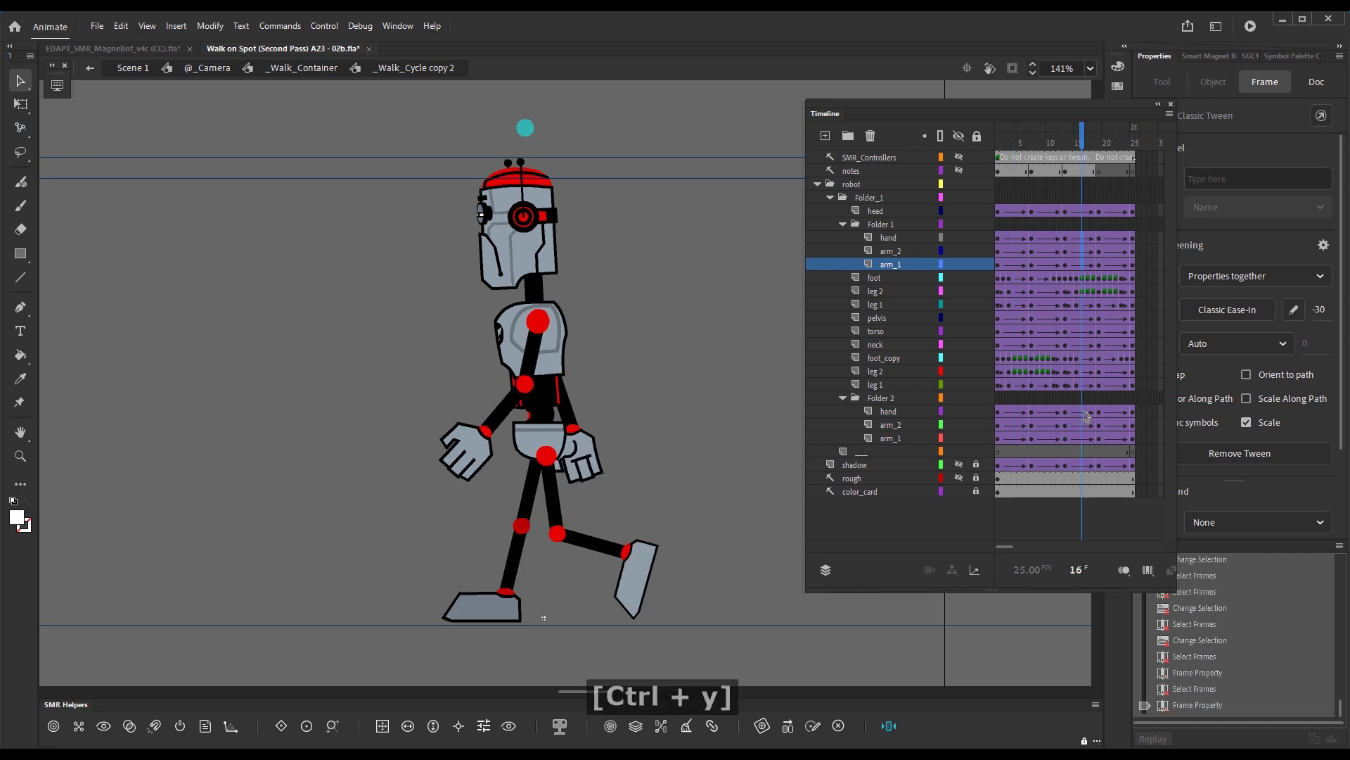
# Step: Repeat the -30 easing on the Folder 2 arm tweens around frames 16 and 3
pyautogui.click(1083, 437)
pyautogui.hotkey('ctrl', 'y')
pyautogui.click(1010, 438)
pyautogui.hotkey('ctrl', 'y')
# Step: Set the easing of the Folder 2 arm tweens around frame 10 to 30
pyautogui.click(1047, 412)
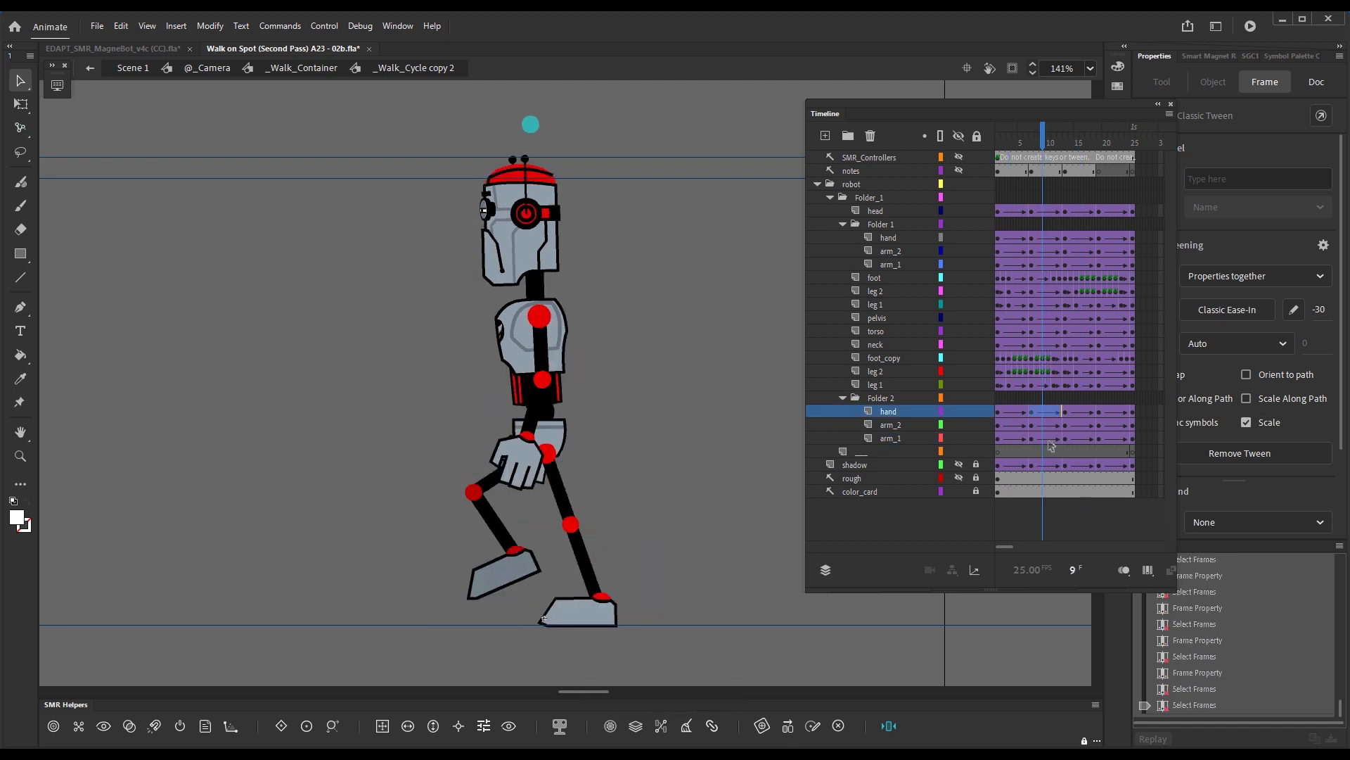
pyautogui.moveTo(1049, 411); pyautogui.dragTo(1050, 411)
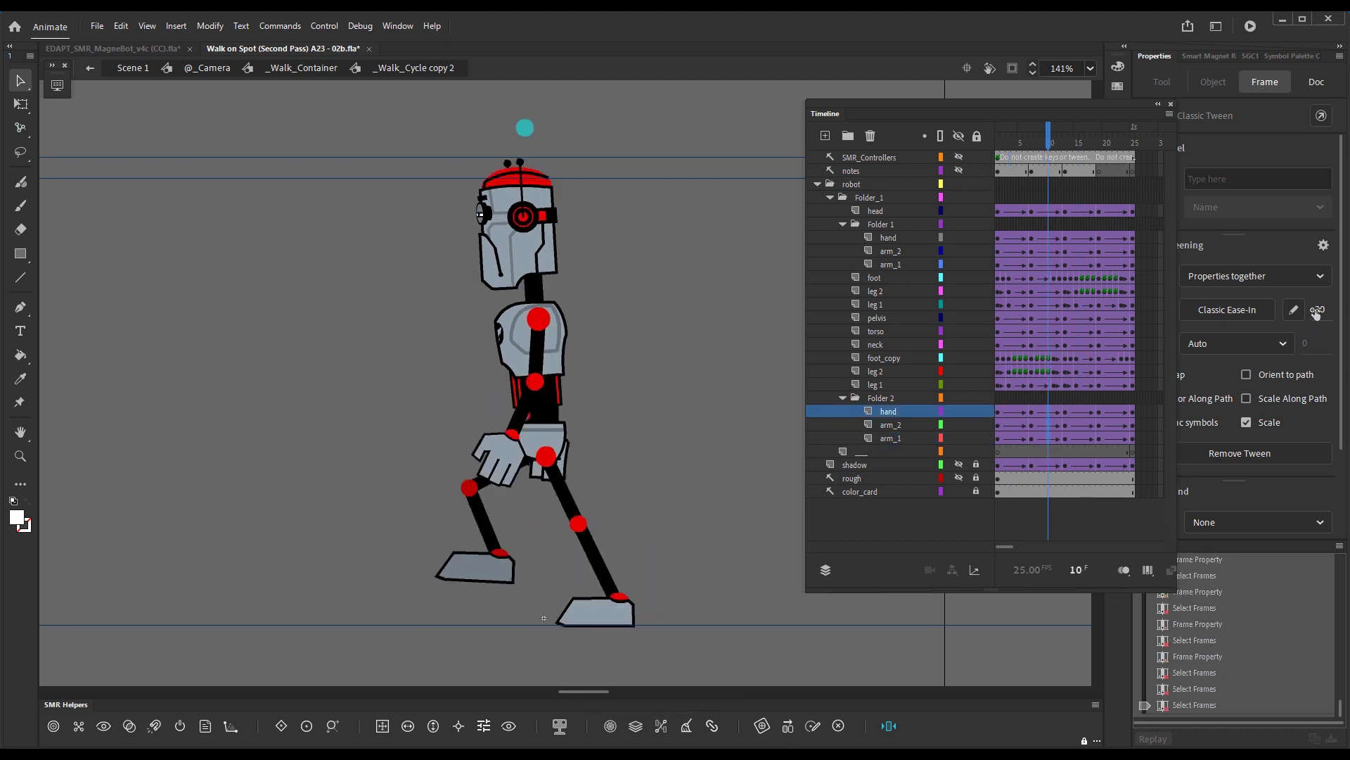
pyautogui.click(1321, 315)
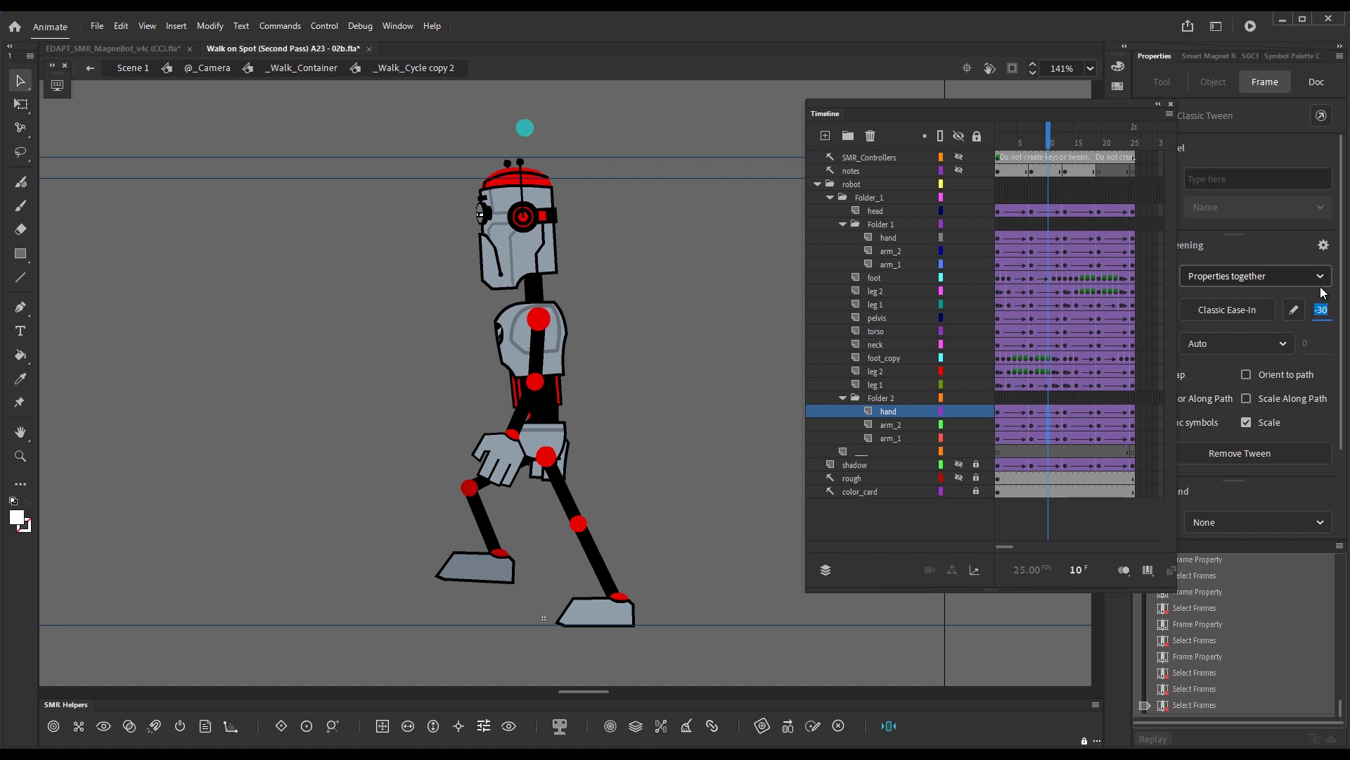
pyautogui.write('30')
pyautogui.press('Return')
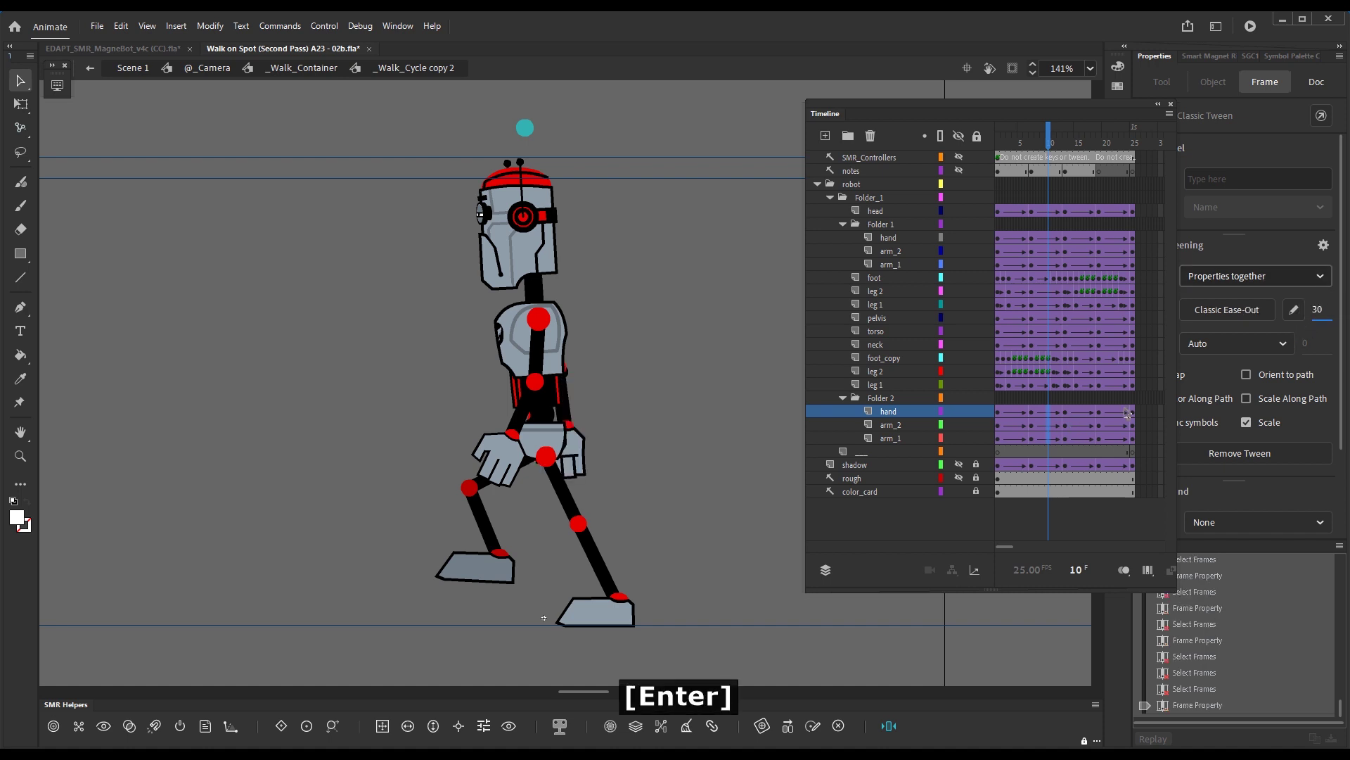
# Step: Repeat the easing of 30 on the Folder 2 arm tweens around frame 22 and the Folder 1 arm tweens around frames 22 and 10
pyautogui.moveTo(1113, 416); pyautogui.dragTo(1108, 437)
pyautogui.click(1109, 436)
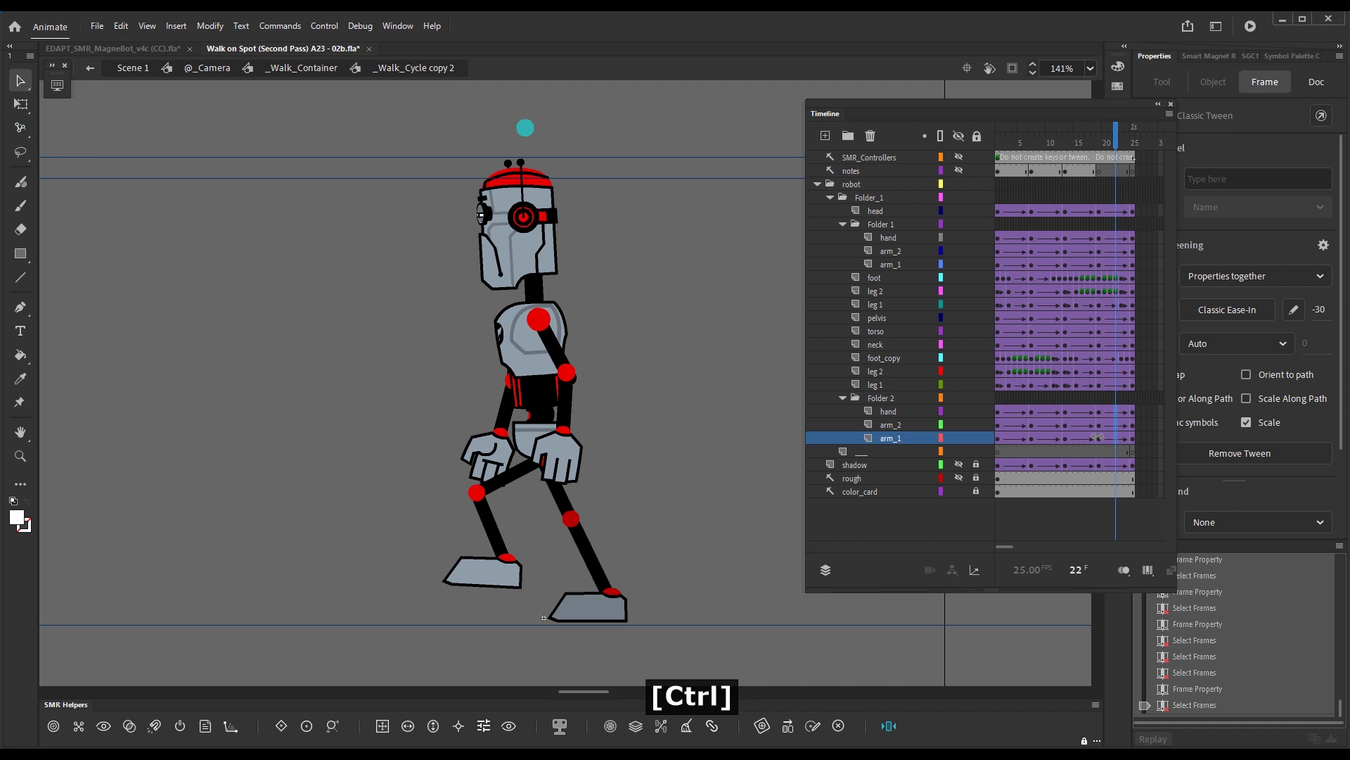
pyautogui.hotkey('ctrl', 'y')
pyautogui.click(1114, 263)
pyautogui.hotkey('ctrl', 'y')
pyautogui.click(1049, 263)
pyautogui.hotkey('ctrl', 'y')
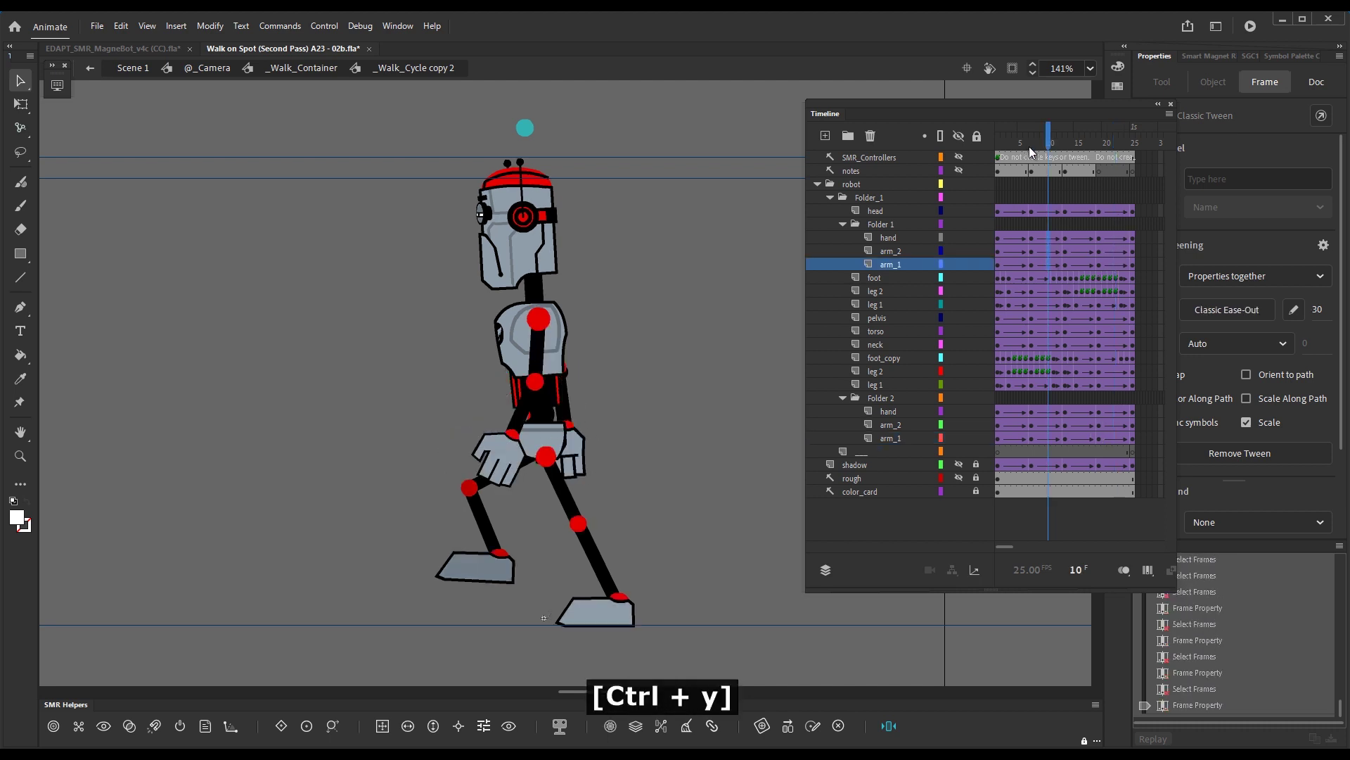
# Step: Scrub the cycle back to frame 1 and test the movie to review the eased arm swing
pyautogui.click(1031, 146)
pyautogui.moveTo(1031, 141); pyautogui.dragTo(990, 160)
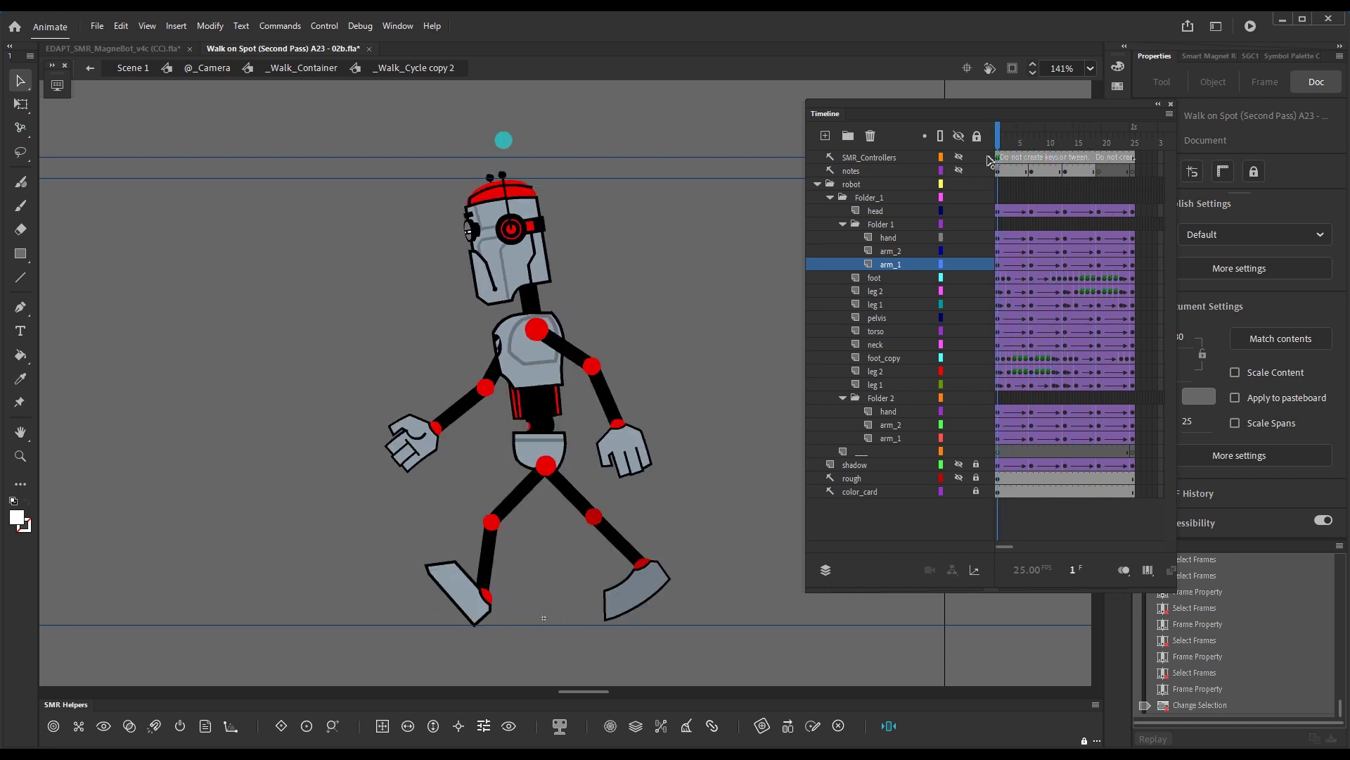
pyautogui.hotkey('ctrl', 'Return')
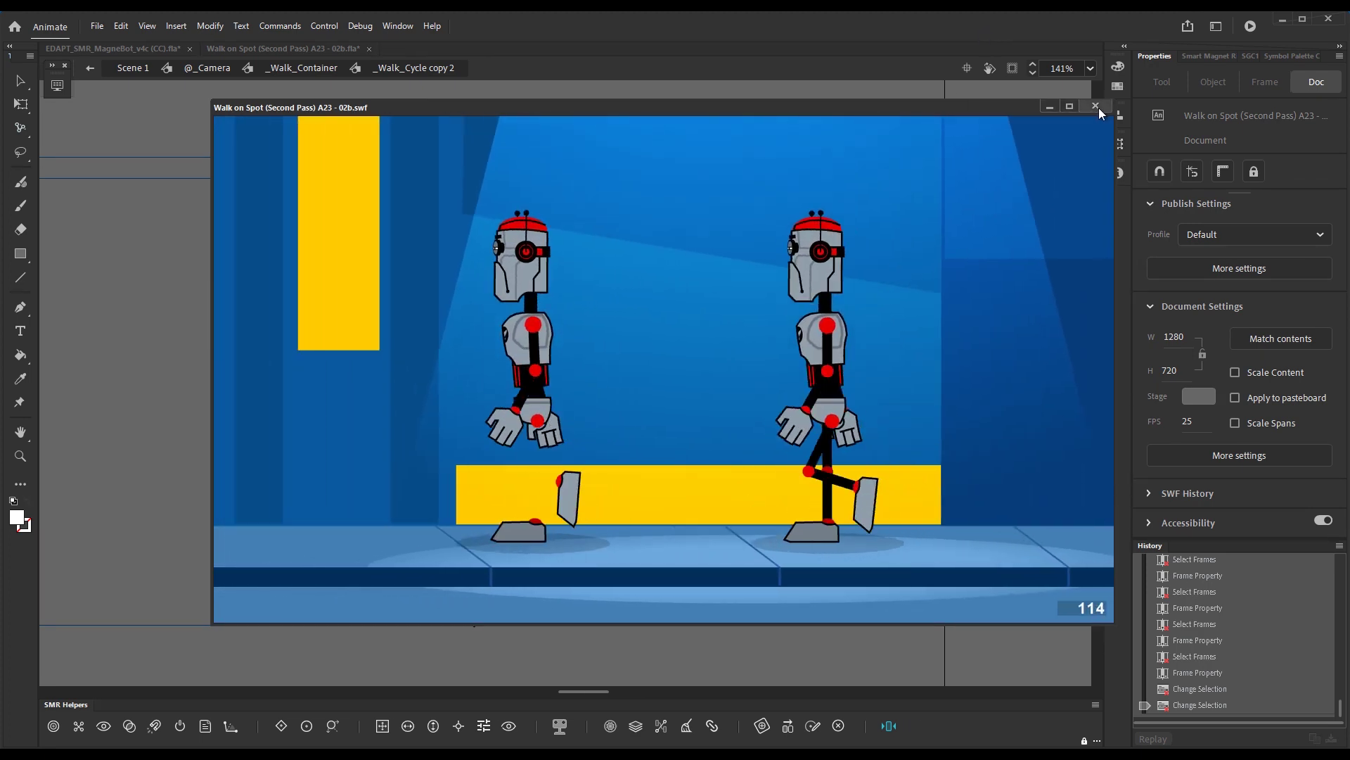
pyautogui.click(1095, 106)
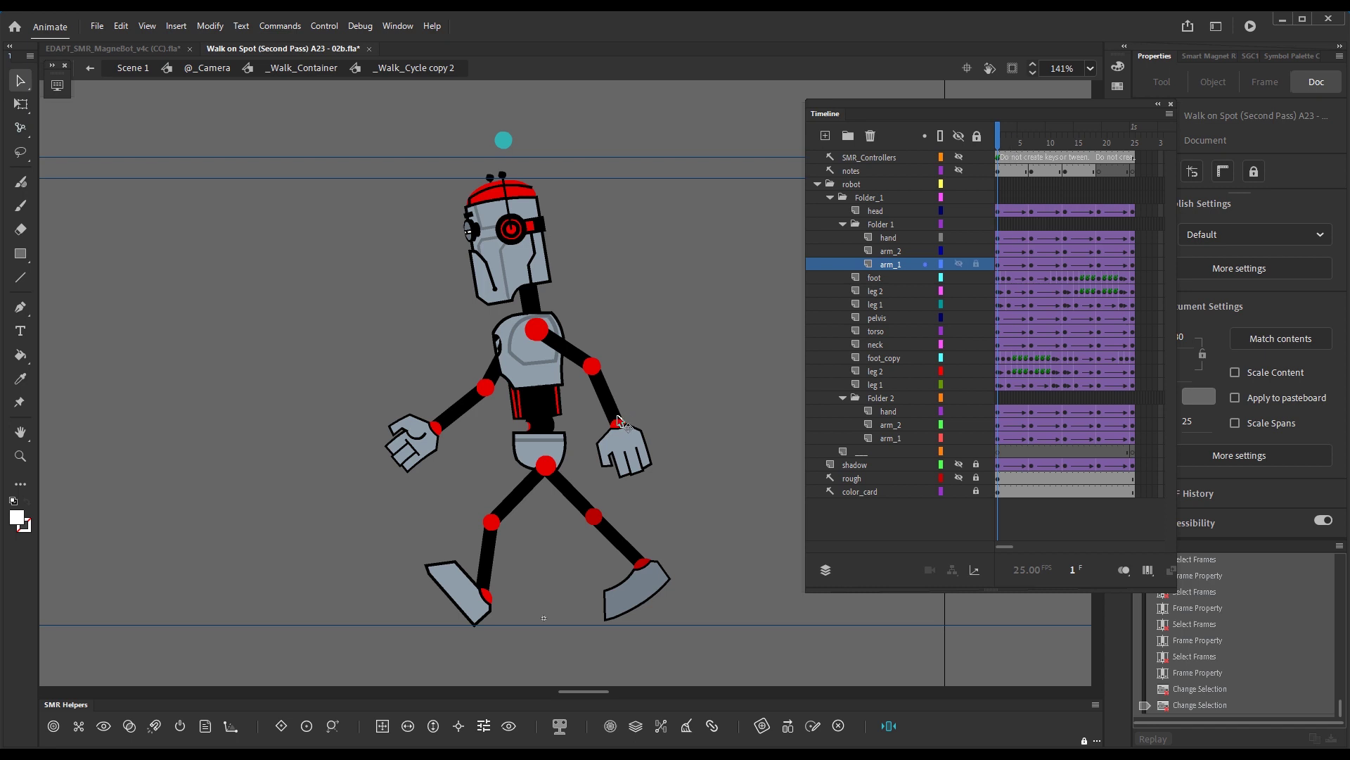
# Step: Extend both arms slightly farther from the body at frame 1 using the IK handles, and copy the frame 1 keyframes to frame 25
pyautogui.press('F1')
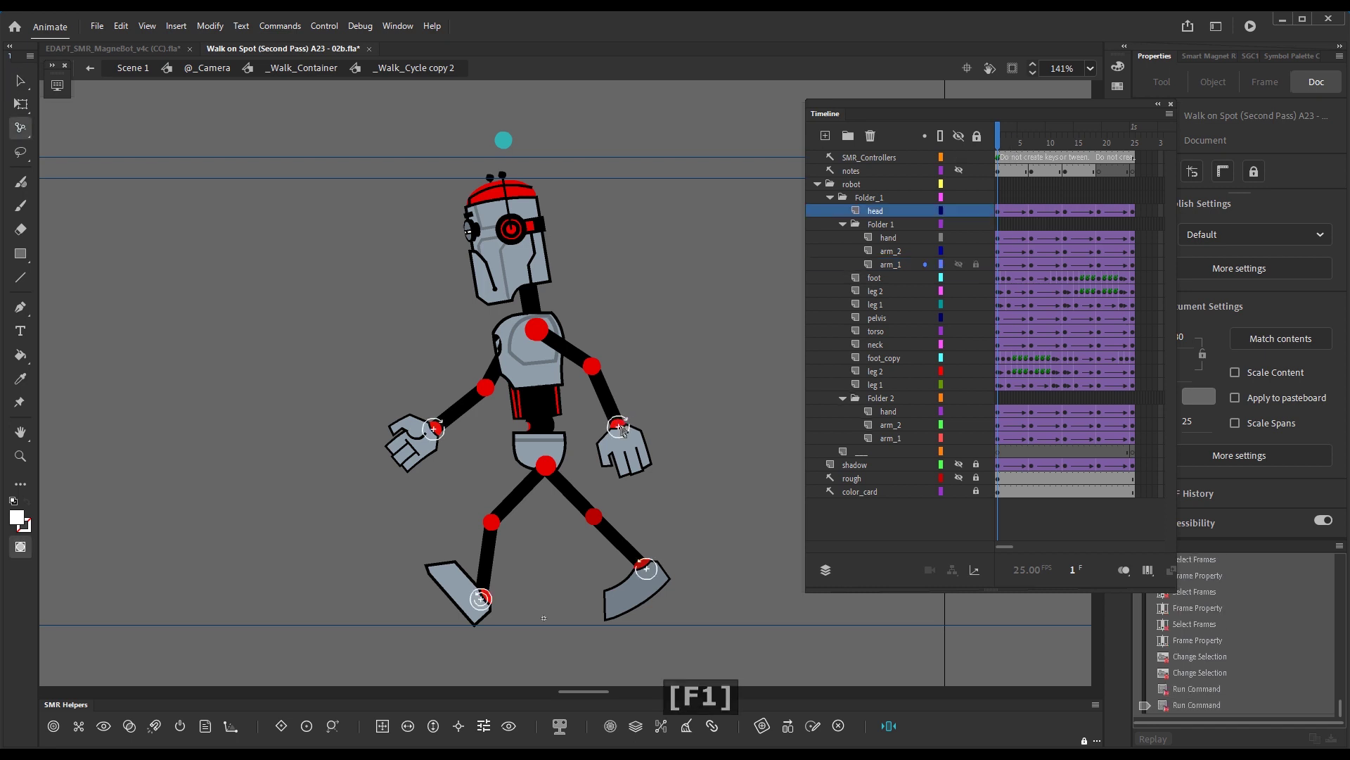
pyautogui.press('alt')
pyautogui.moveTo(624, 437); pyautogui.dragTo(630, 434)
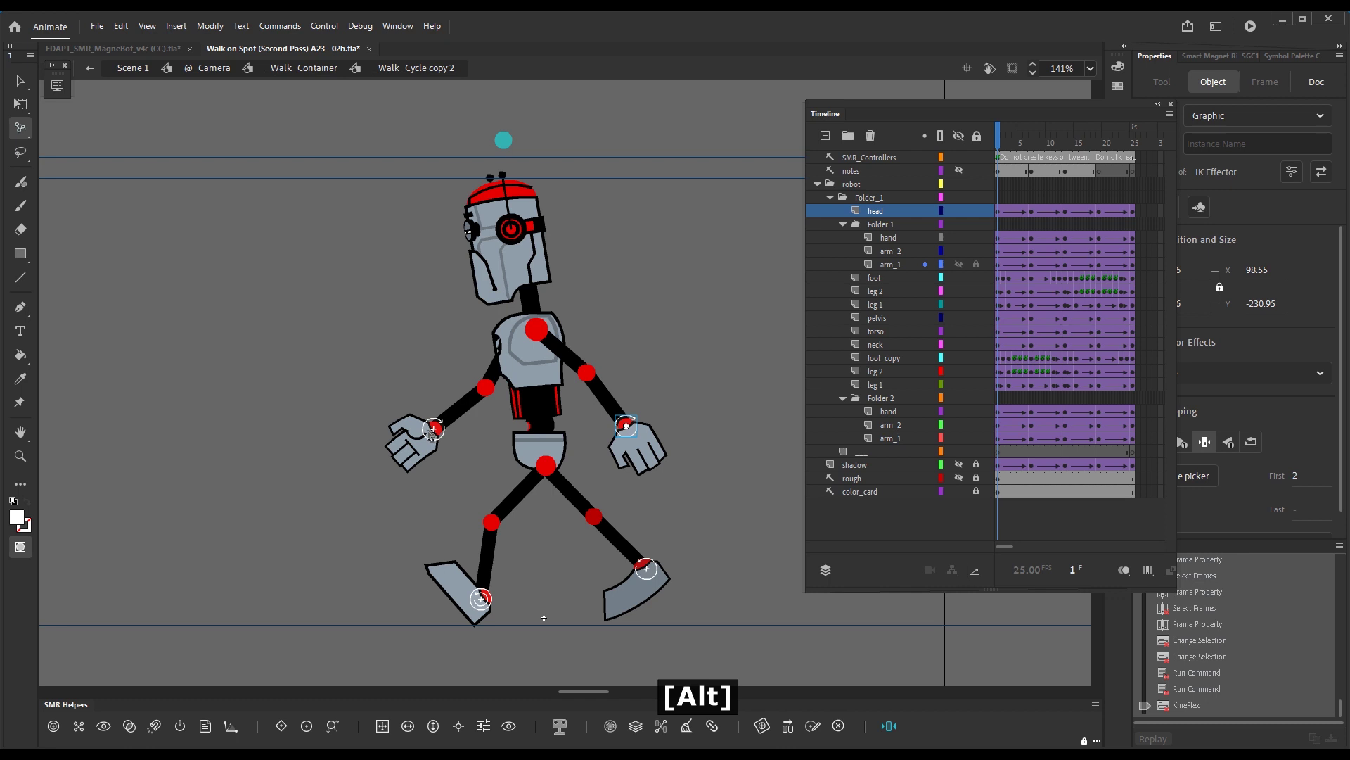
pyautogui.moveTo(431, 431); pyautogui.dragTo(432, 430)
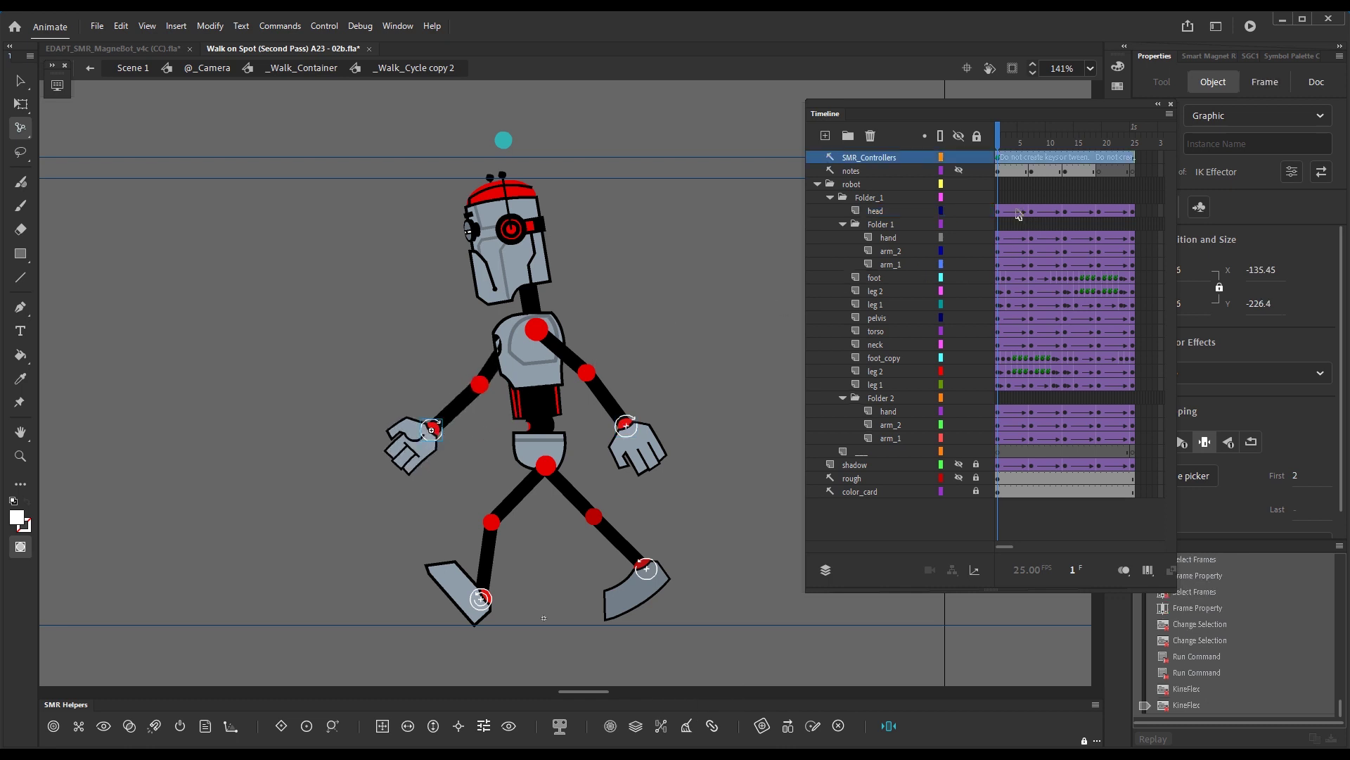
pyautogui.press('v')
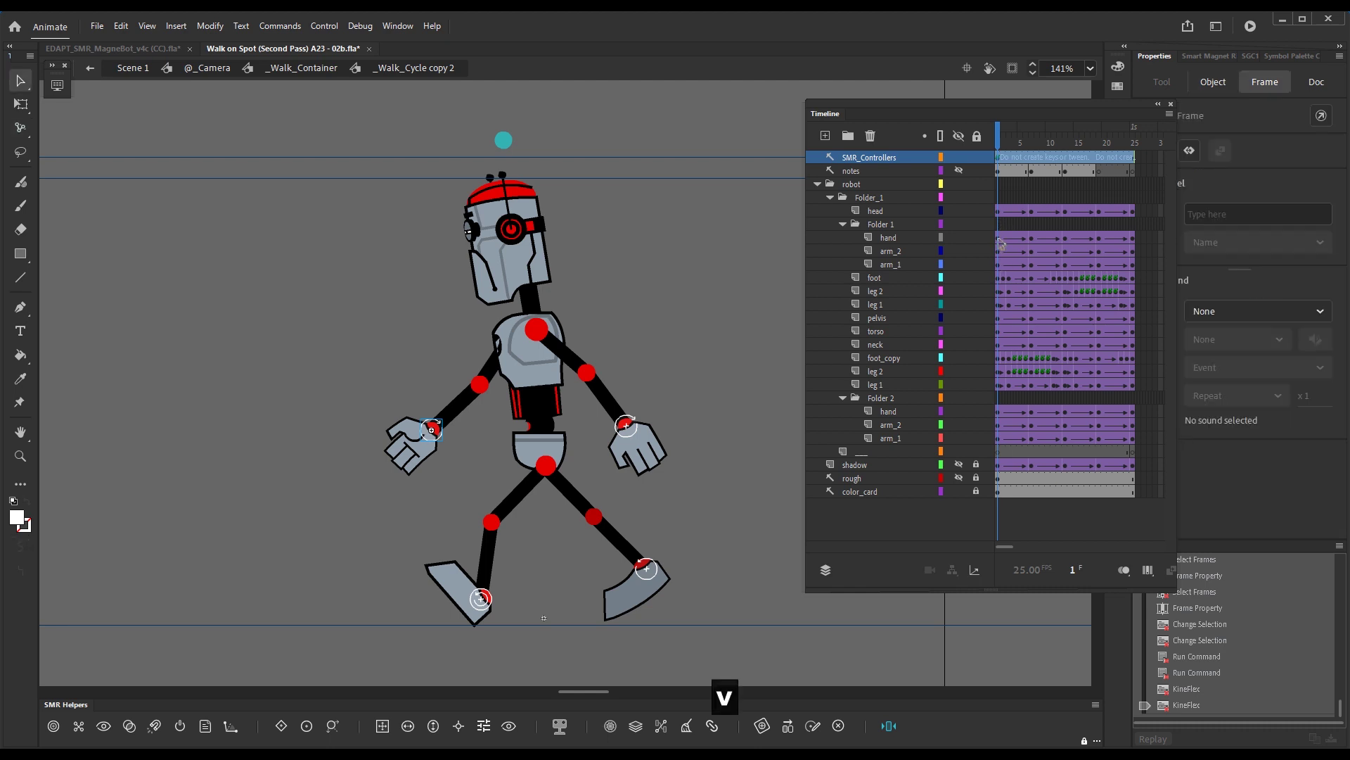
pyautogui.moveTo(994, 388); pyautogui.dragTo(1133, 391)
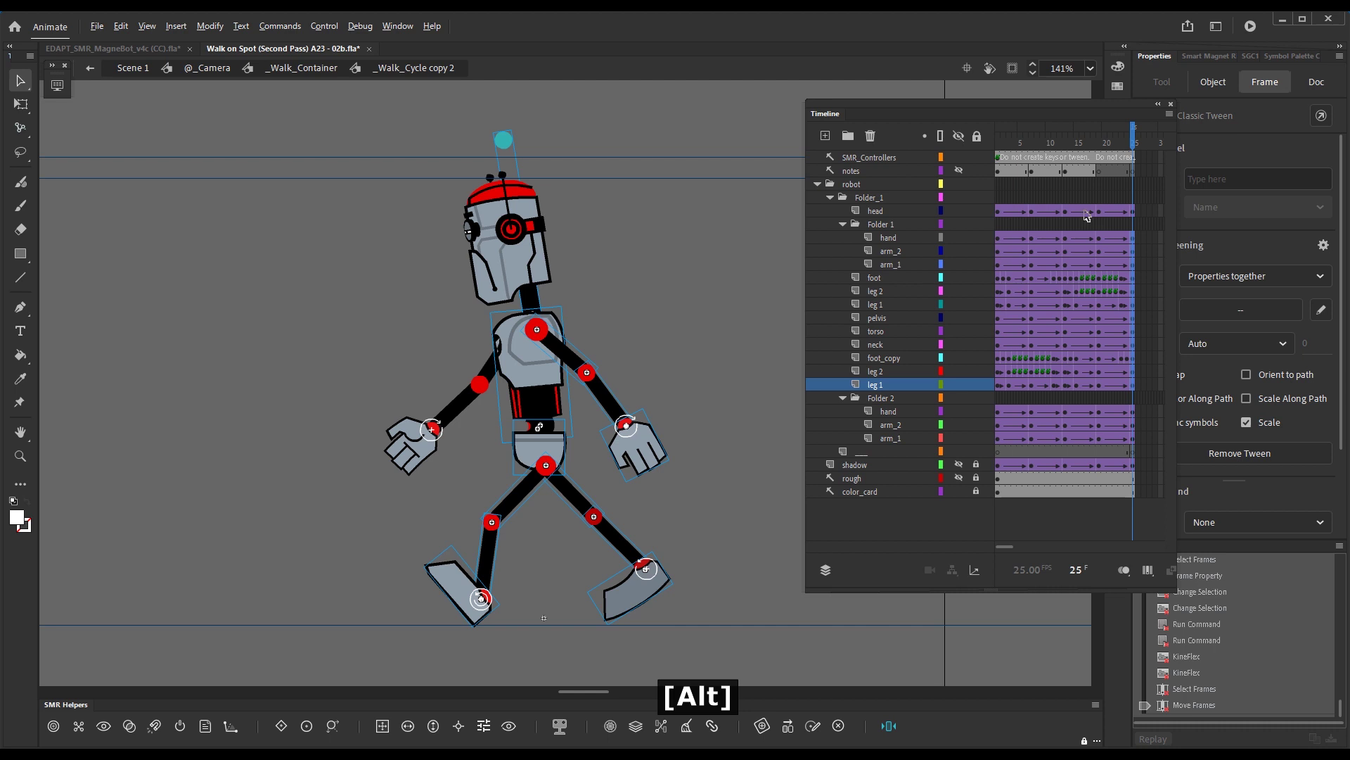
# Step: At frame 13, realign the IK handles and spread both hands slightly farther out, Folder 1 forward and Folder 2 backward
pyautogui.click(1064, 149)
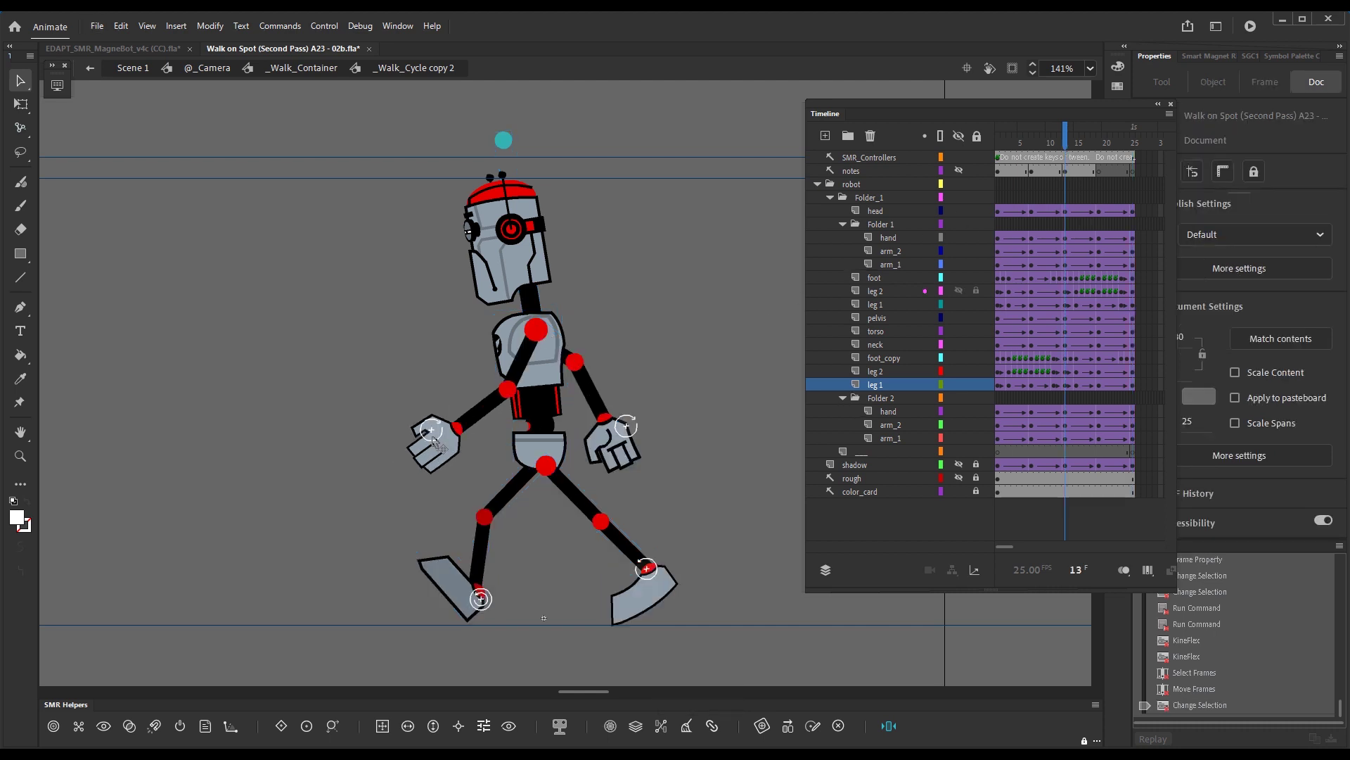
pyautogui.press('F1')
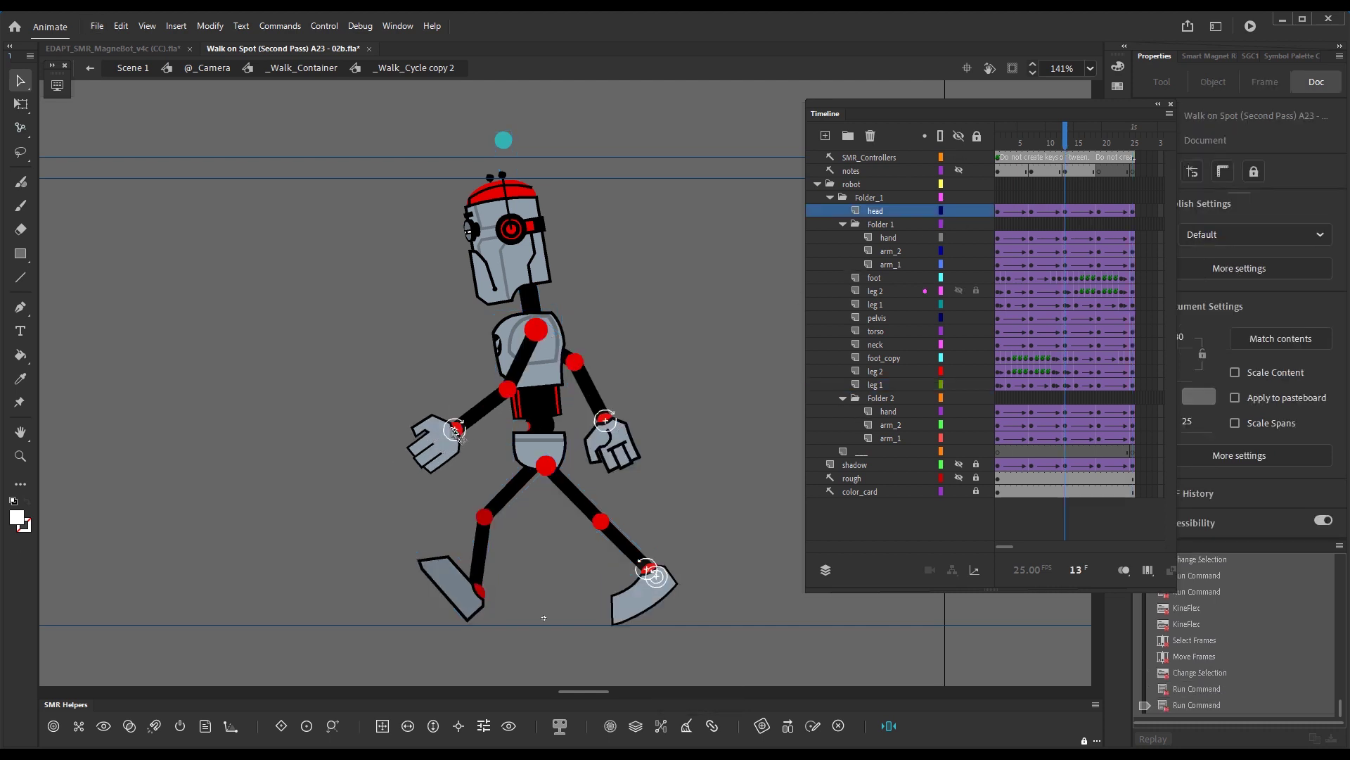
pyautogui.keyDown('alt'); pyautogui.click(450, 434); pyautogui.keyUp('alt')
pyautogui.moveTo(448, 438); pyautogui.dragTo(450, 428)
pyautogui.moveTo(615, 425); pyautogui.dragTo(622, 415)
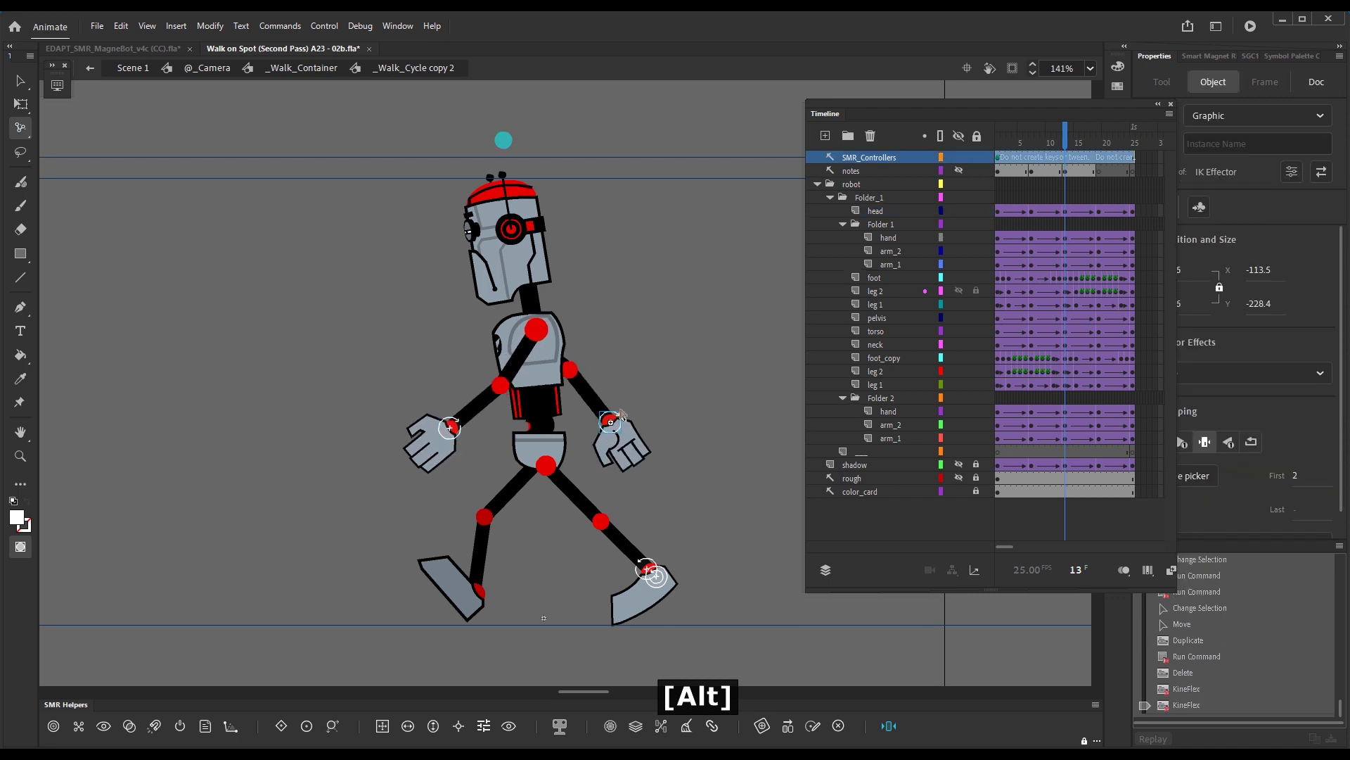
# Step: At frame 7, realign the IK handles and shift the Folder 1 hand backward and the Folder 2 hand slightly forward
pyautogui.click(1065, 153)
pyautogui.moveTo(1065, 149); pyautogui.dragTo(1033, 151)
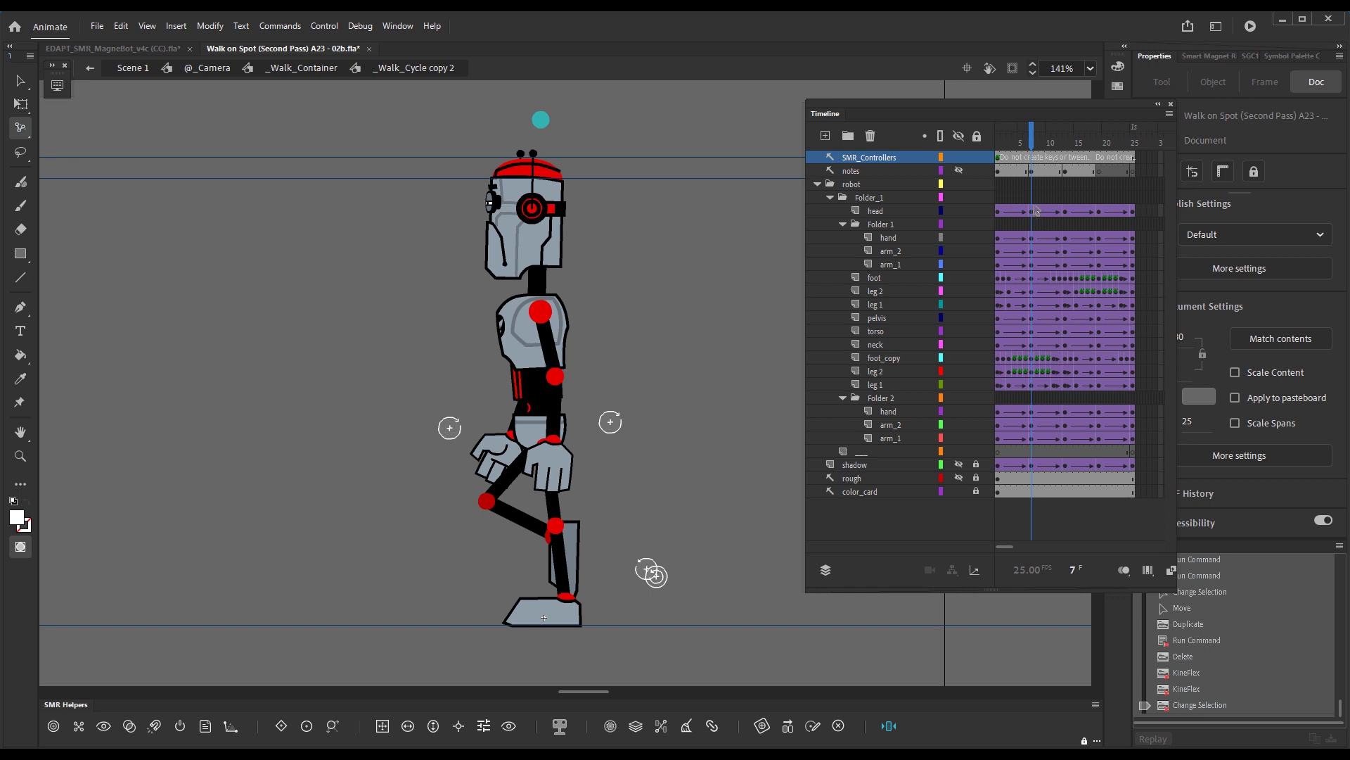
pyautogui.press('F1')
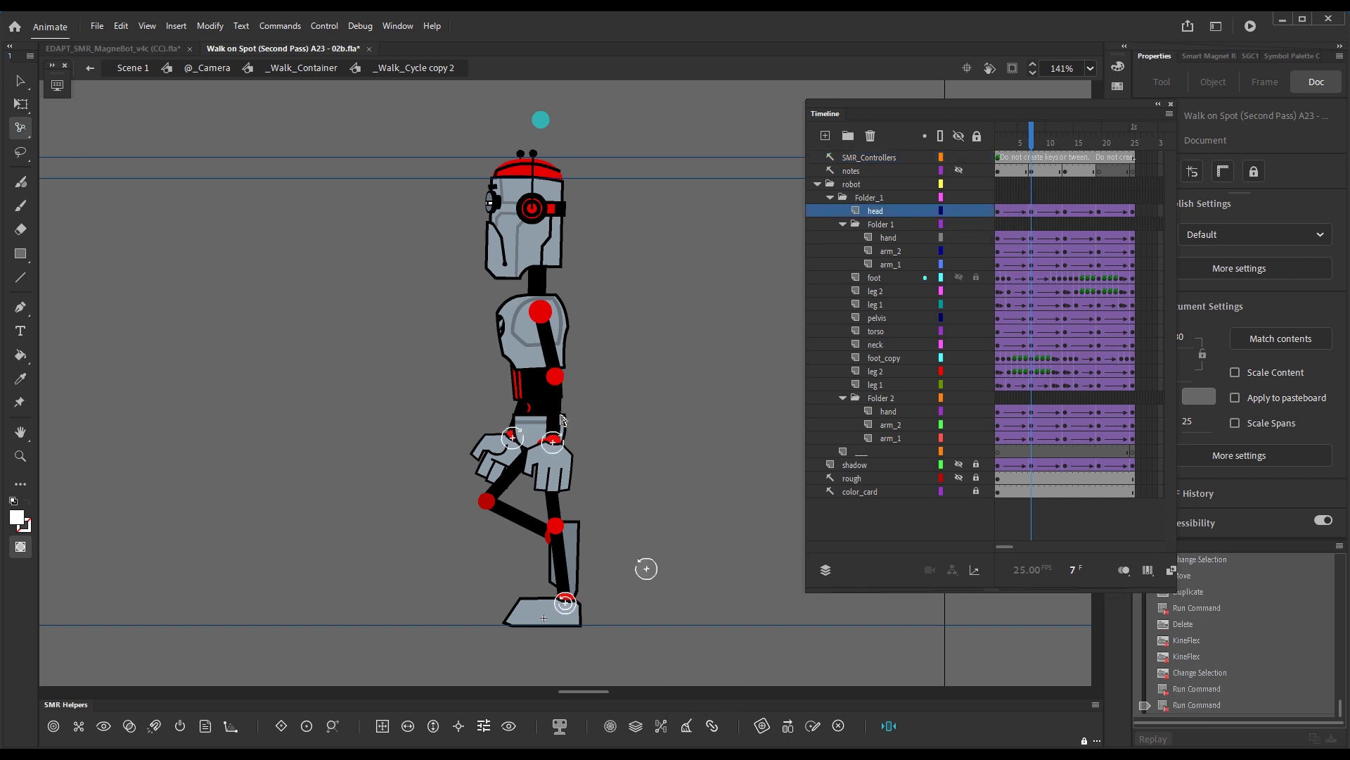
pyautogui.moveTo(557, 422); pyautogui.dragTo(580, 428)
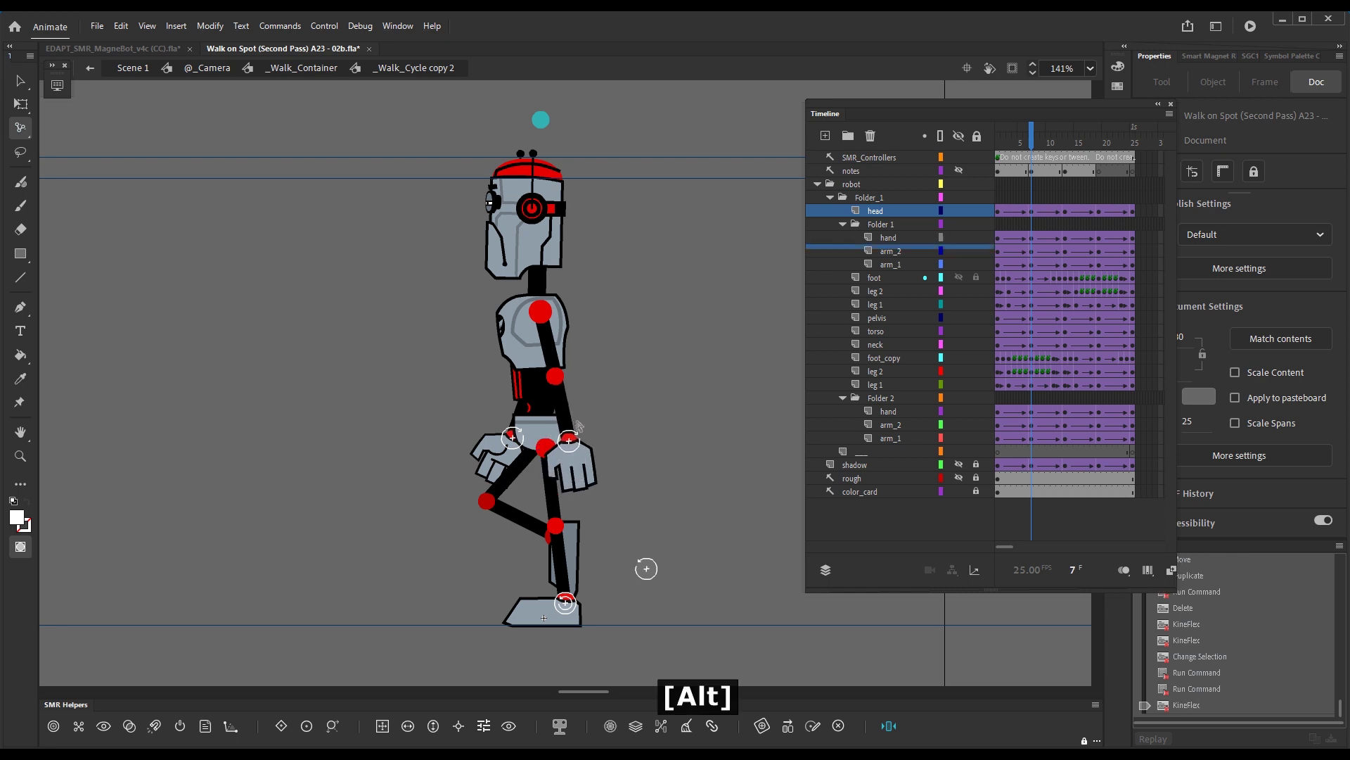
pyautogui.moveTo(512, 438); pyautogui.dragTo(506, 436)
pyautogui.click(506, 435)
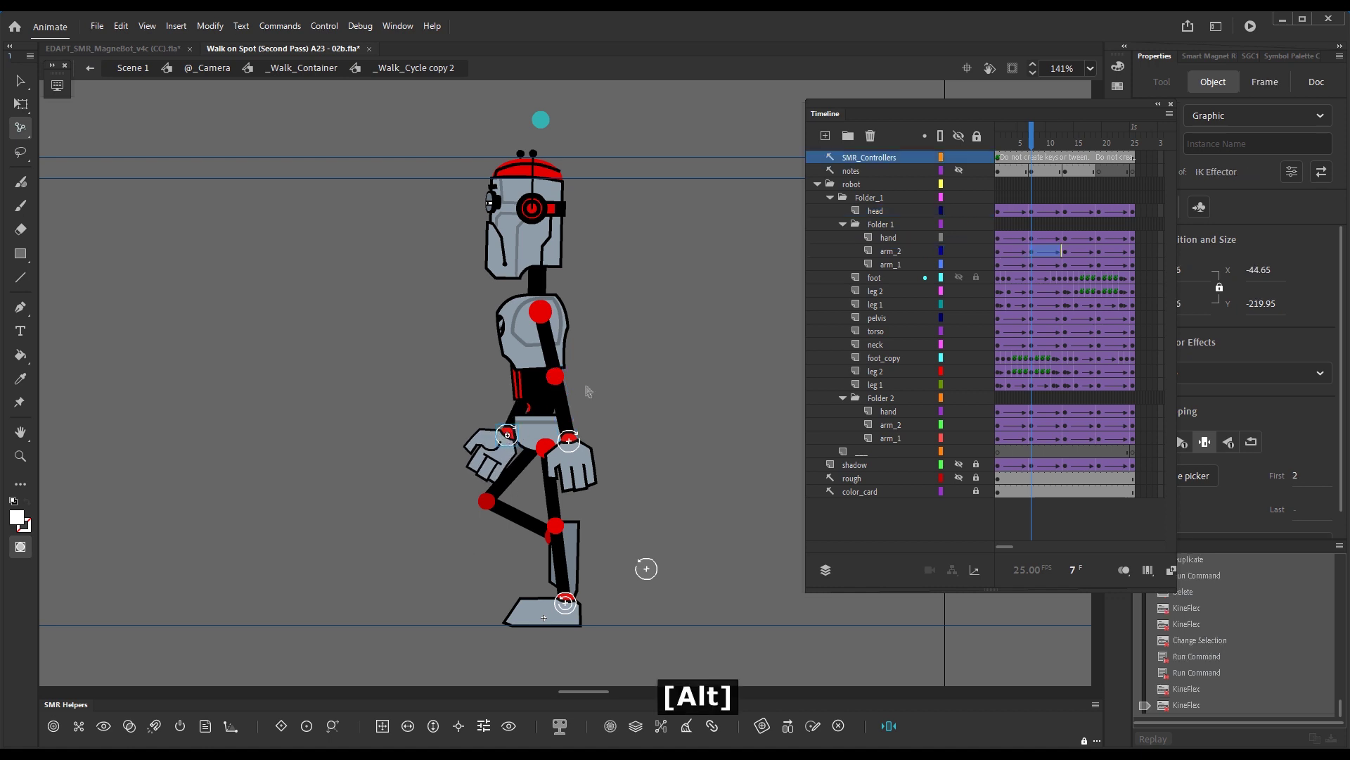
# Step: At frame 19, realign the IK handles and separate the hands, Folder 1 slightly forward and Folder 2 backward
pyautogui.moveTo(1038, 140)
pyautogui.mouseDown()
pyautogui.moveTo(1002, 139)
pyautogui.moveTo(1039, 159)
pyautogui.mouseUp()
pyautogui.moveTo(1050, 162); pyautogui.dragTo(1098, 166)
pyautogui.click(1017, 204)
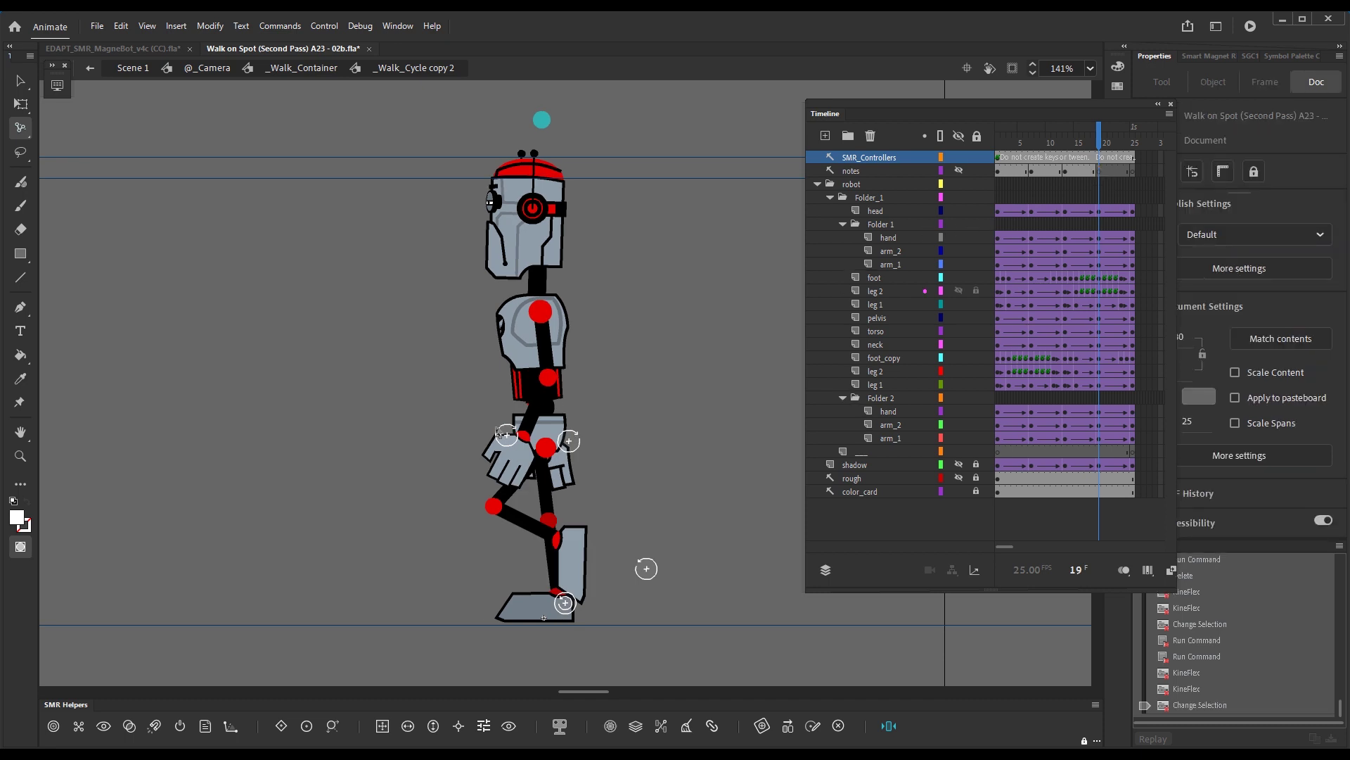
pyautogui.press('F1')
pyautogui.moveTo(521, 438); pyautogui.dragTo(558, 438)
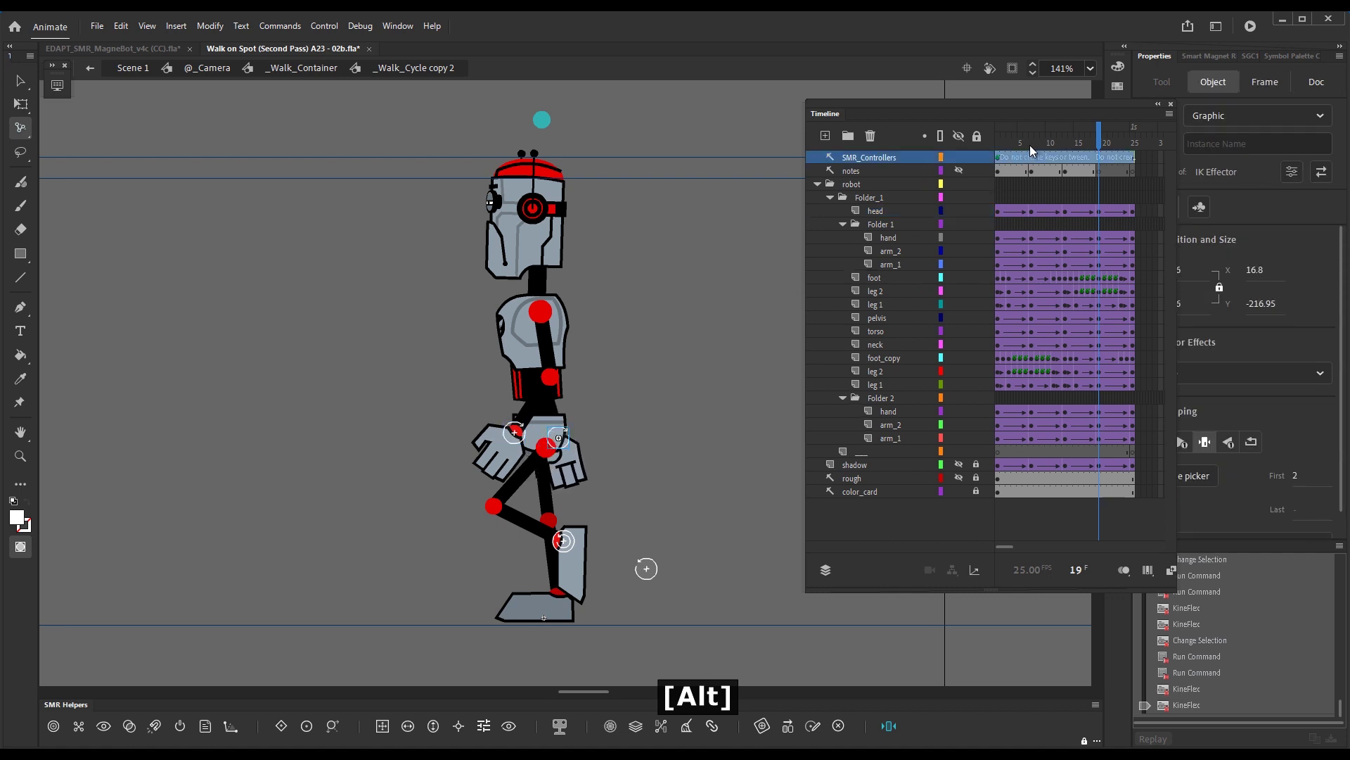
# Step: Compare the cycle's key poses and copy the frame 1 keyframes of the robot layers down to the lower leg 1 to frame 25
pyautogui.click(1031, 145)
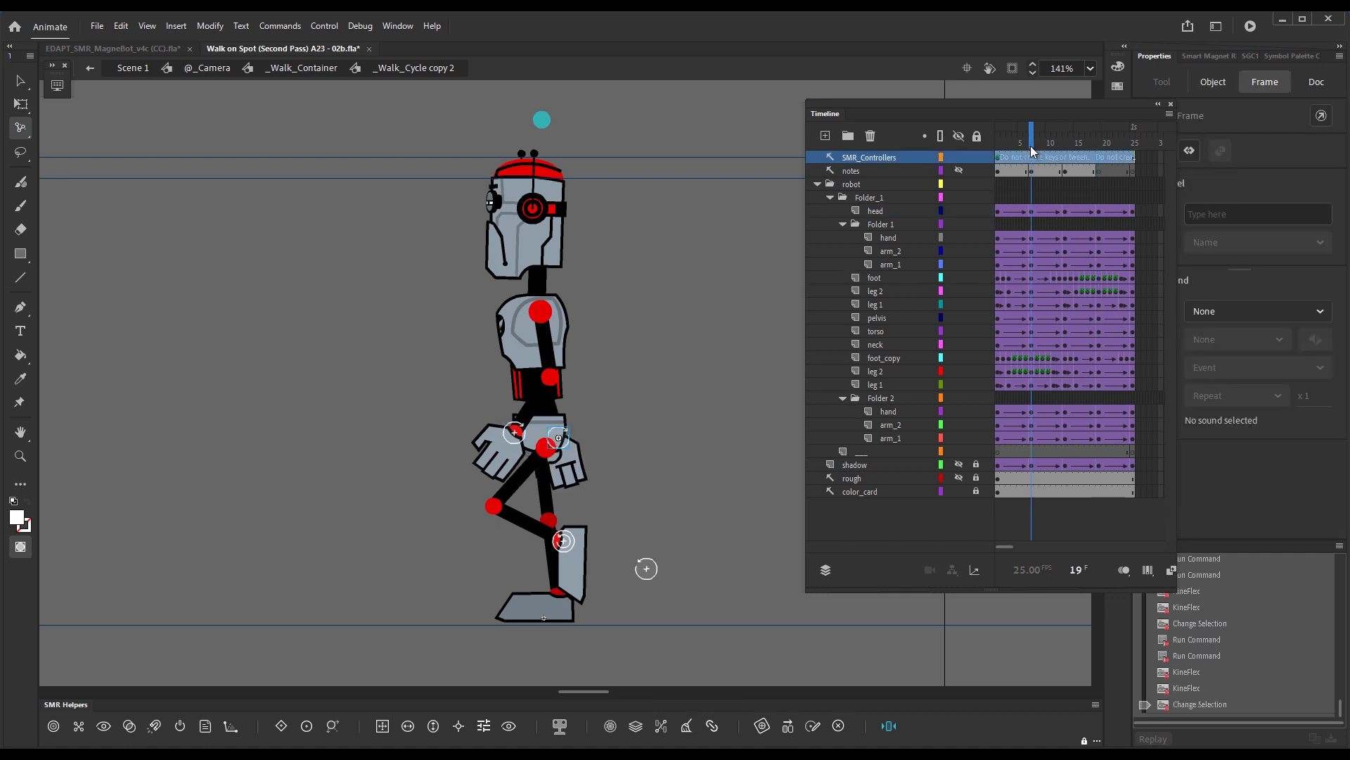
pyautogui.click(1096, 146)
pyautogui.click(1134, 139)
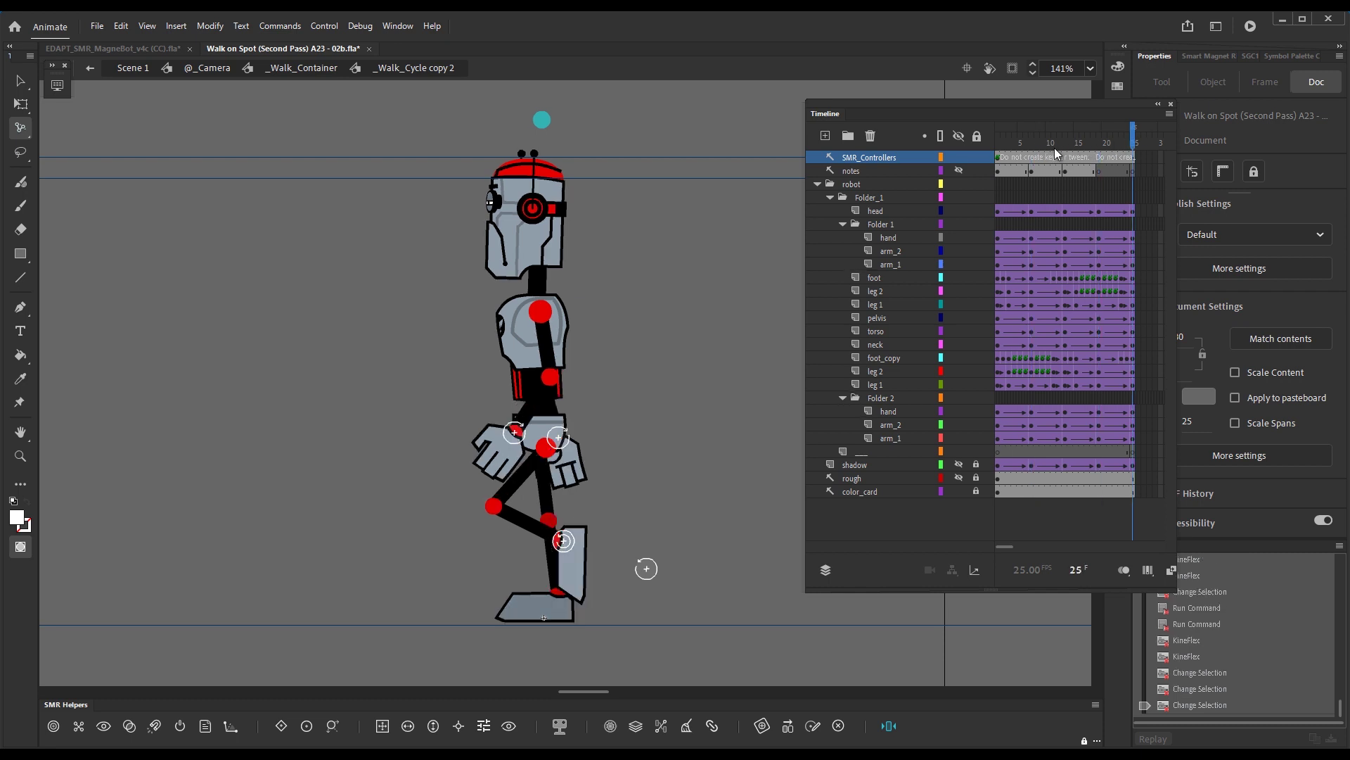
pyautogui.click(1001, 143)
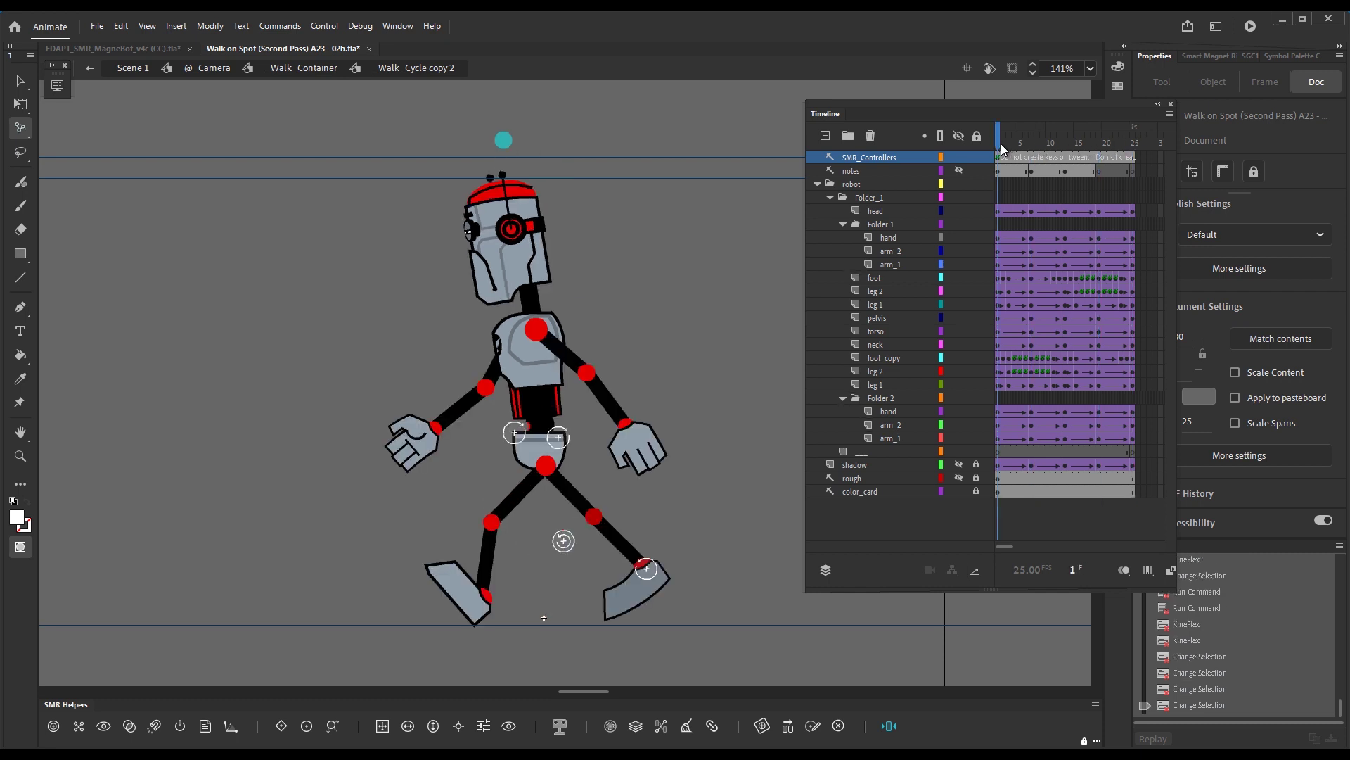
pyautogui.click(1133, 145)
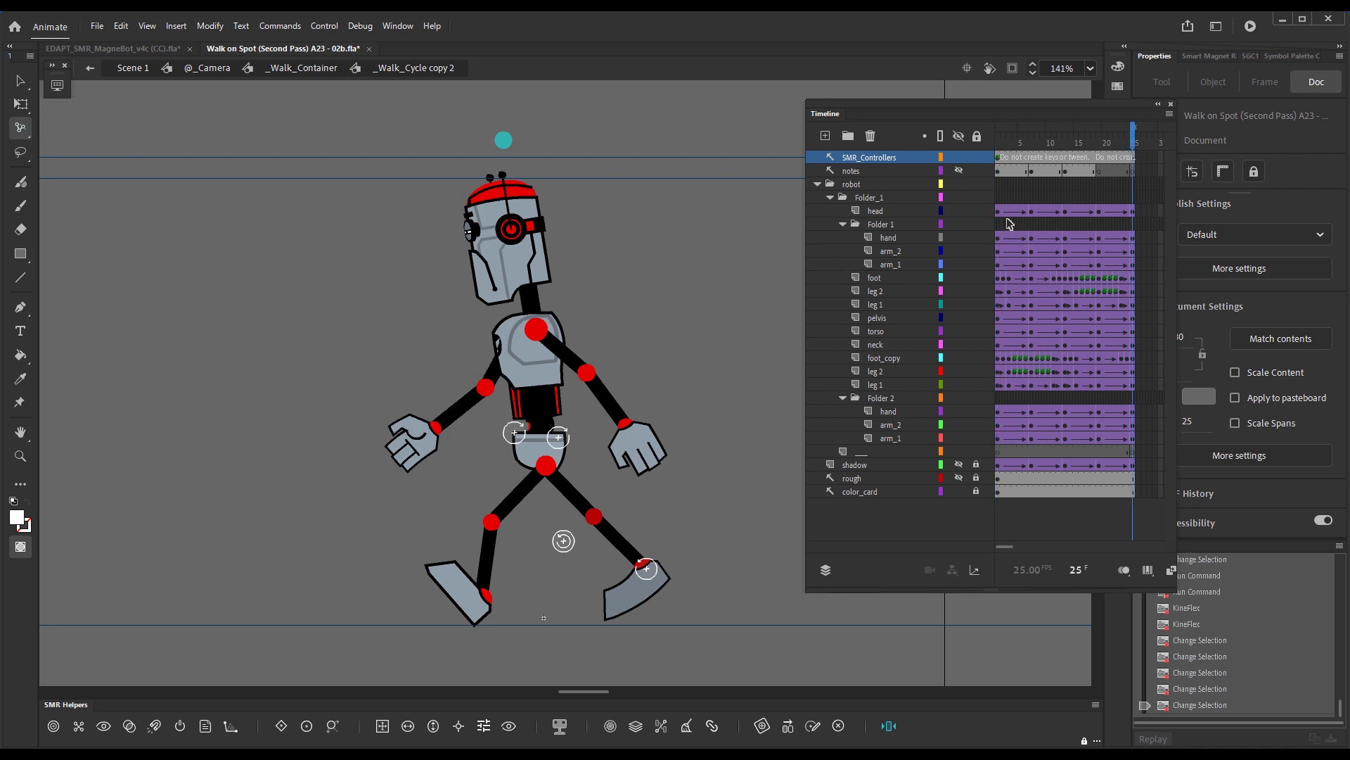
pyautogui.moveTo(994, 233); pyautogui.dragTo(1135, 383)
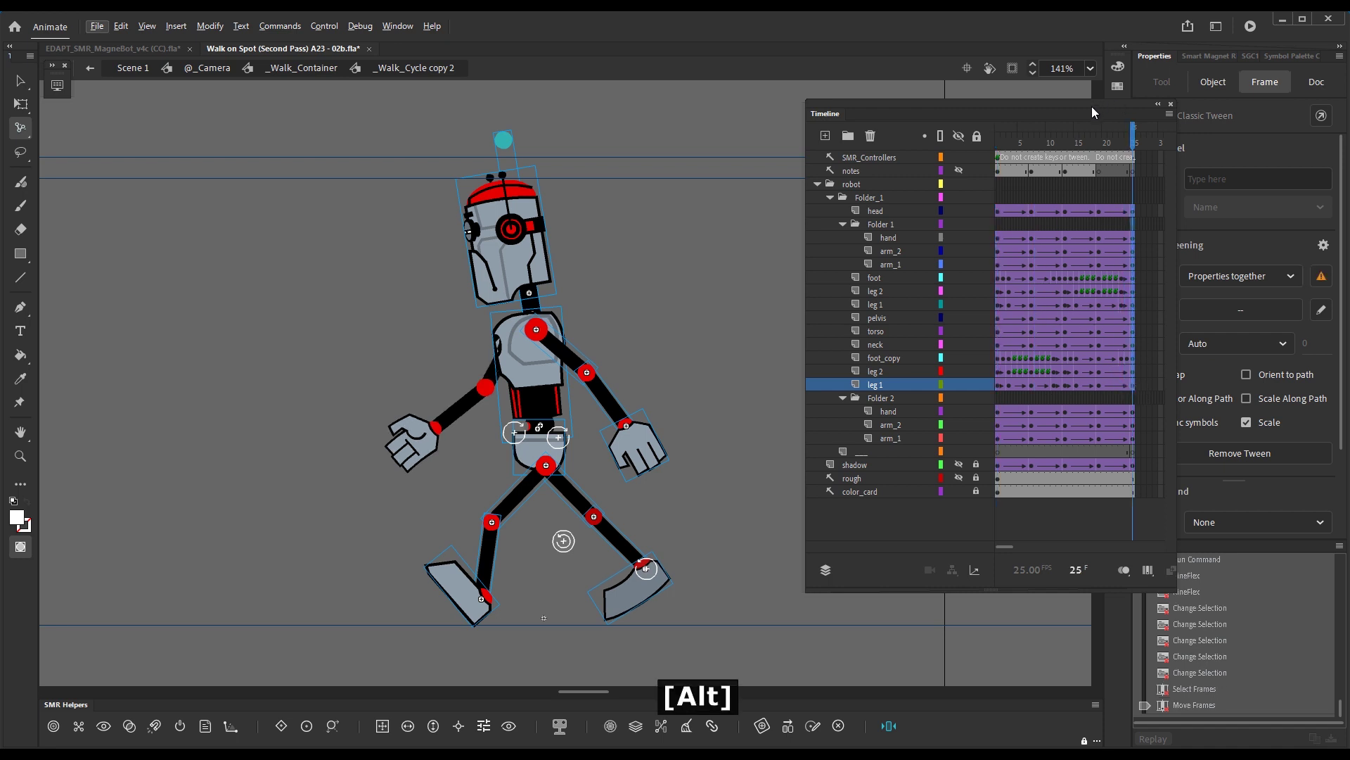
# Step: Test the movie to review the wider arm swing, and close the preview
pyautogui.click(1135, 143)
pyautogui.hotkey('ctrl', 'Return')
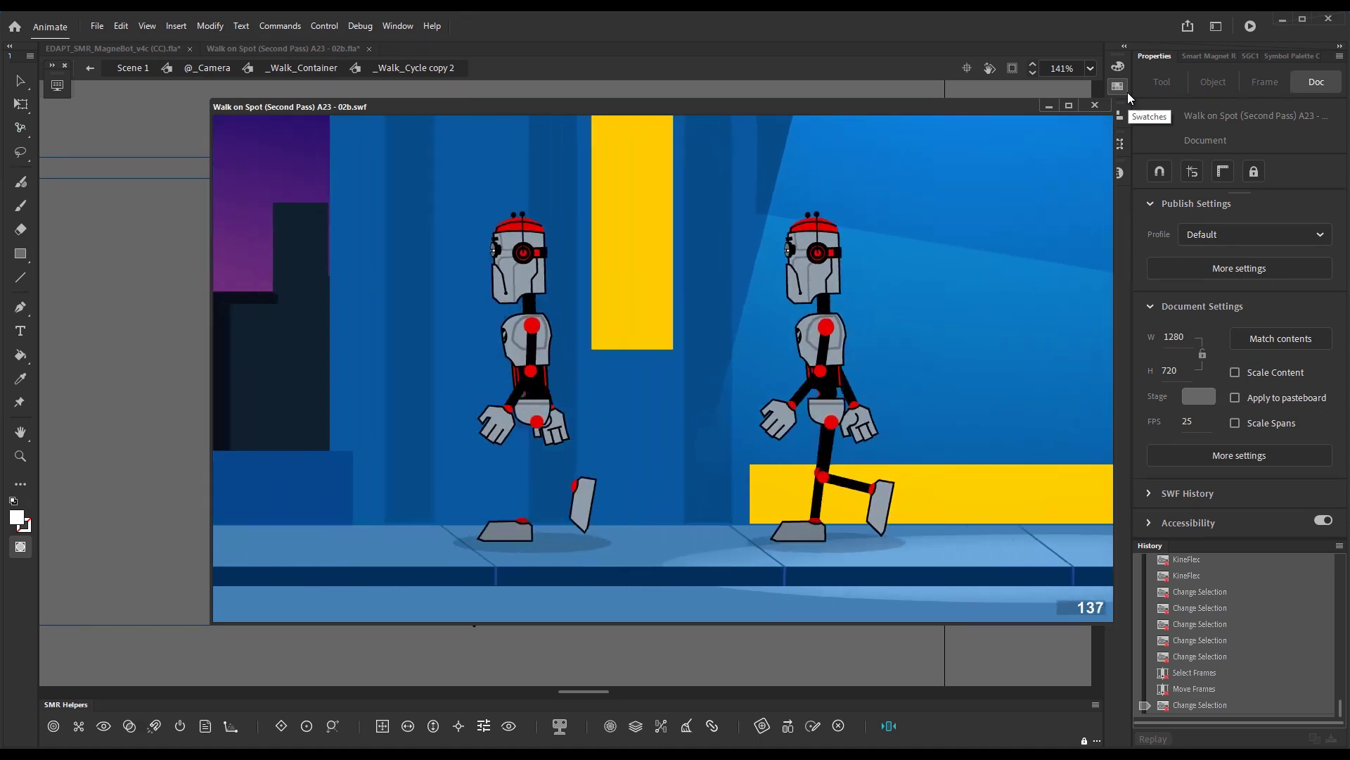
pyautogui.click(1094, 105)
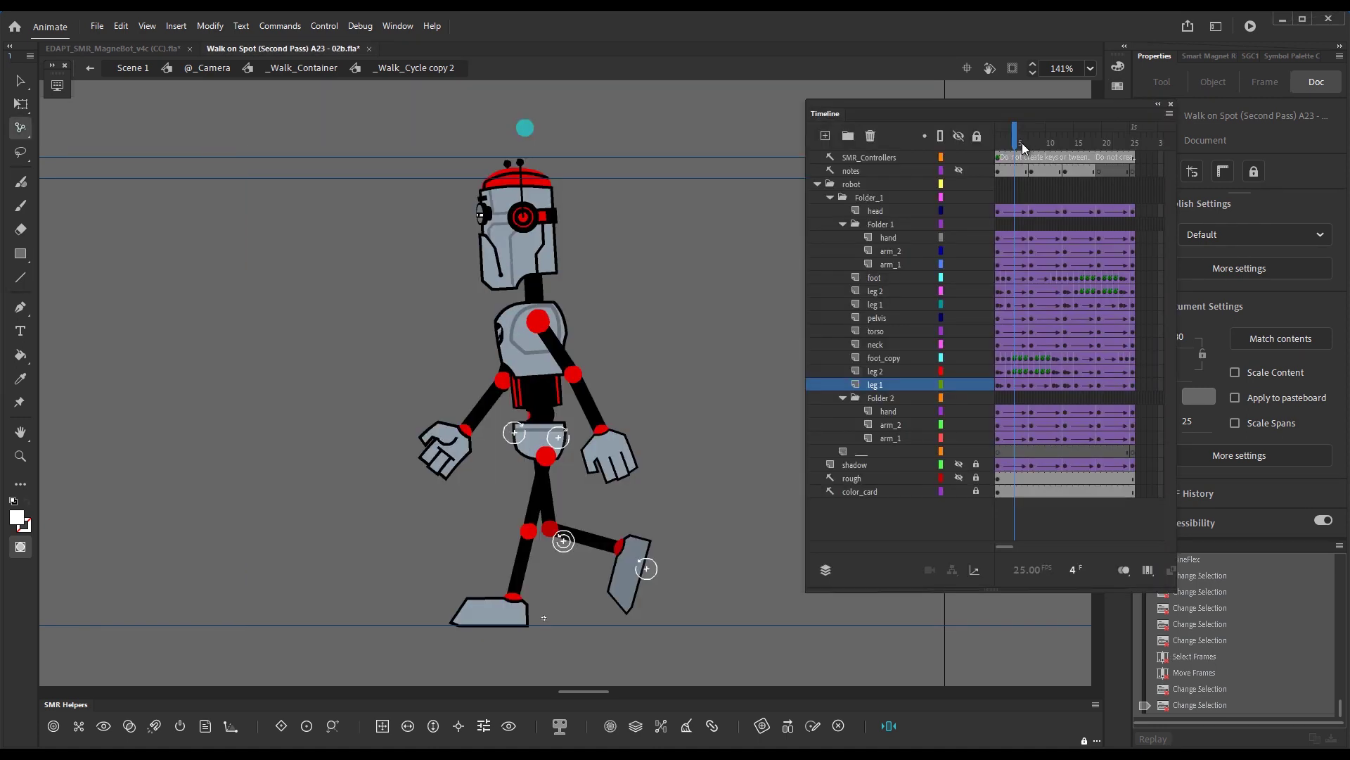
# Step: Add keyframes at frame 4 on the Folder 2 arm and hand layers
pyautogui.moveTo(1026, 139); pyautogui.dragTo(994, 147)
pyautogui.press('v')
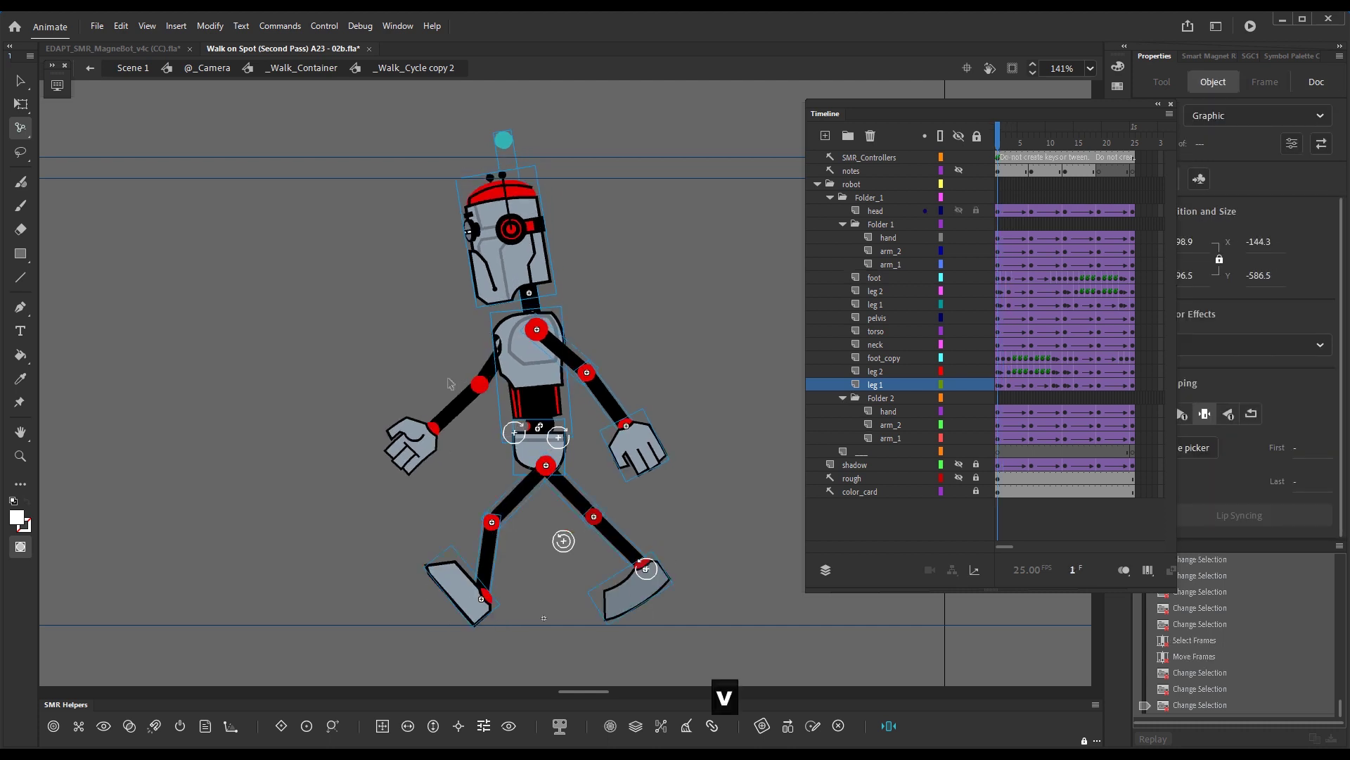
pyautogui.click(441, 400)
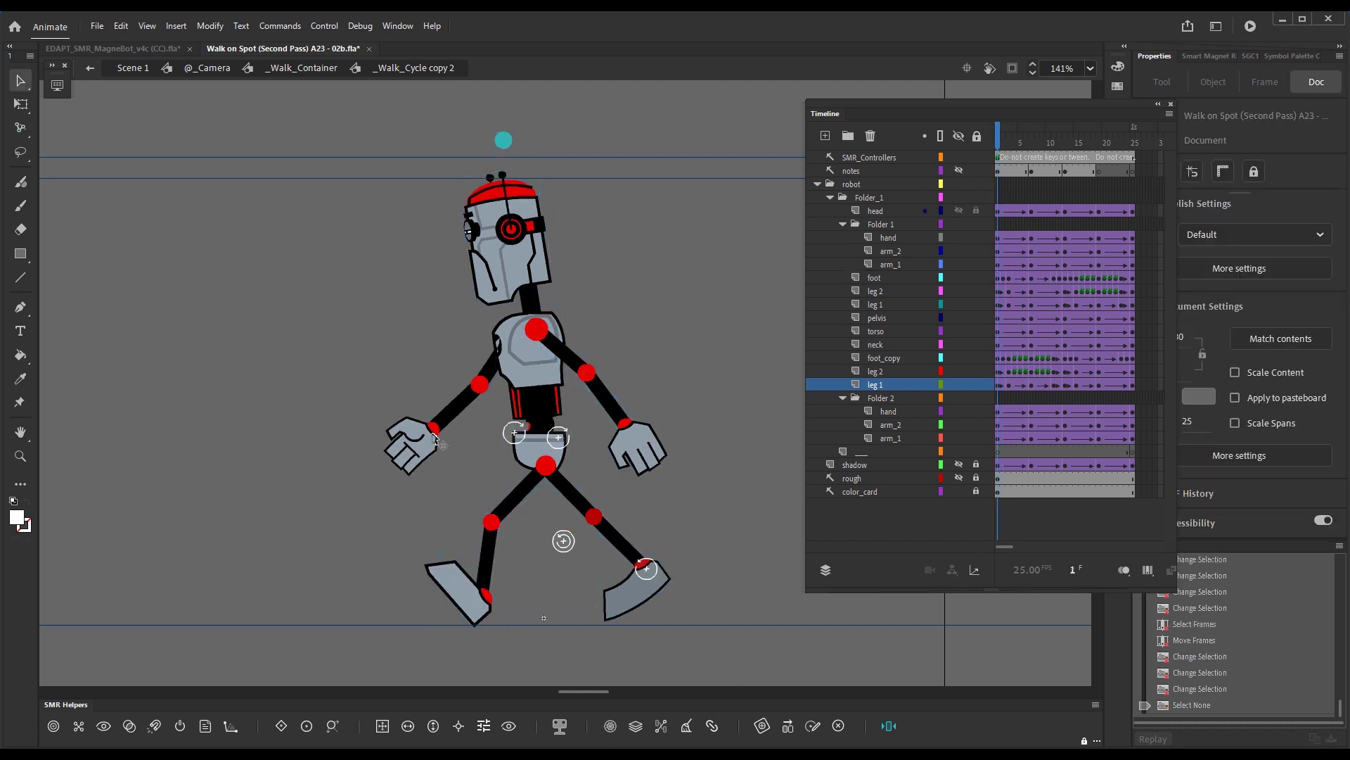
pyautogui.click(455, 420)
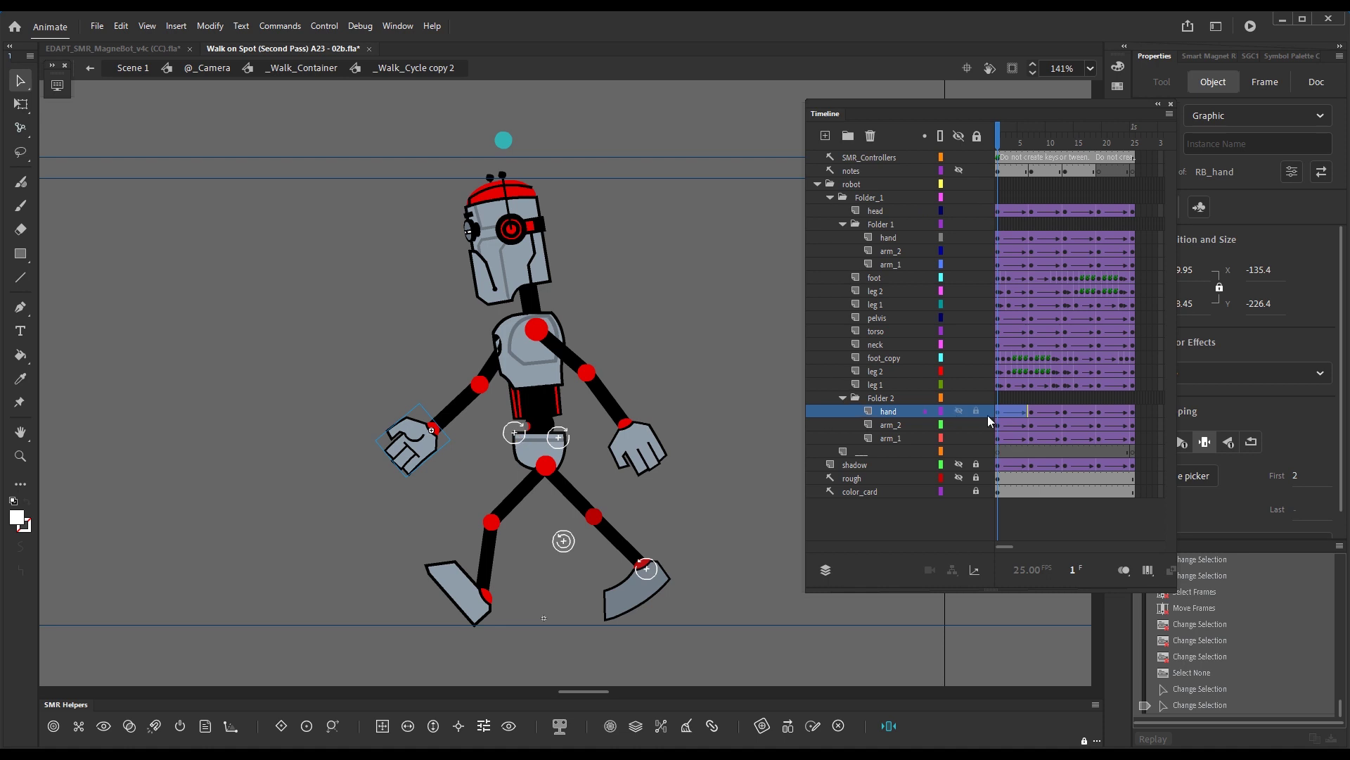
pyautogui.click(1014, 426)
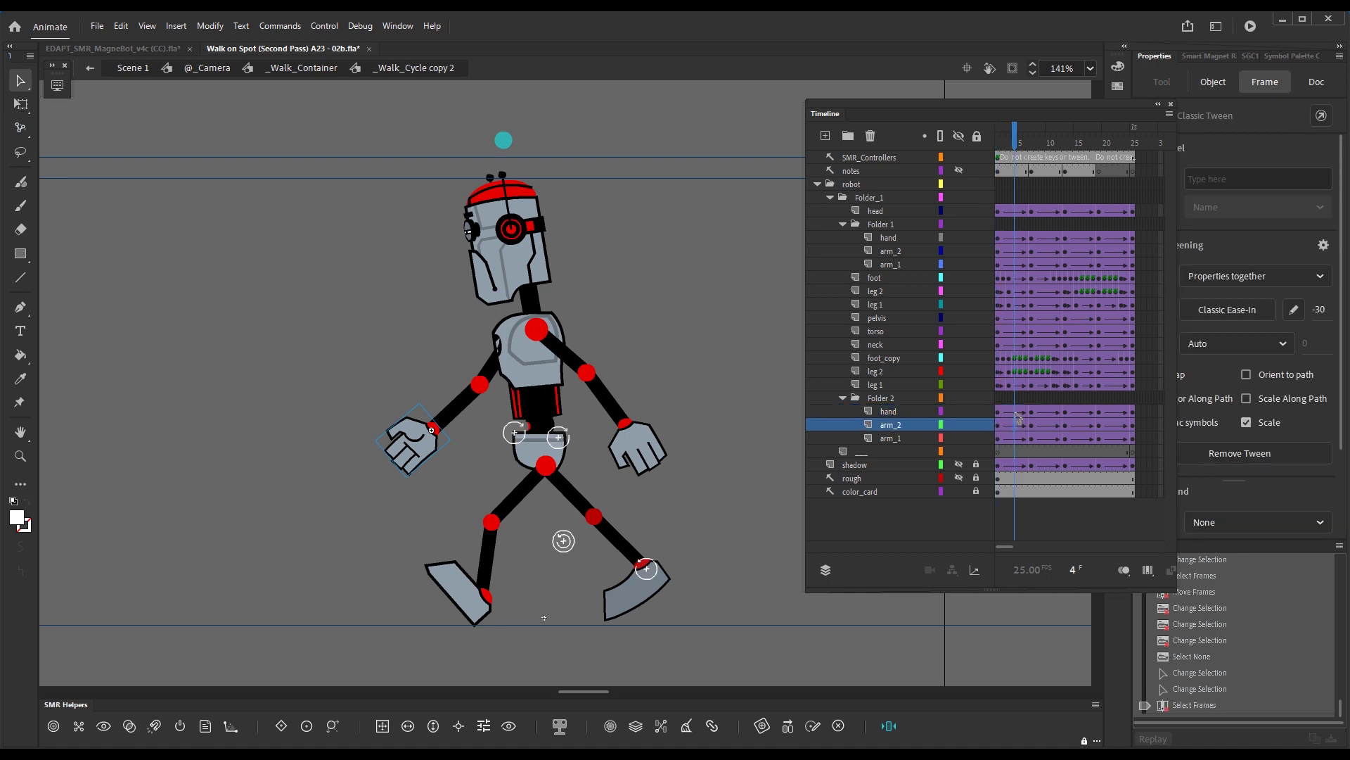
pyautogui.click(1014, 422)
pyautogui.press('x')
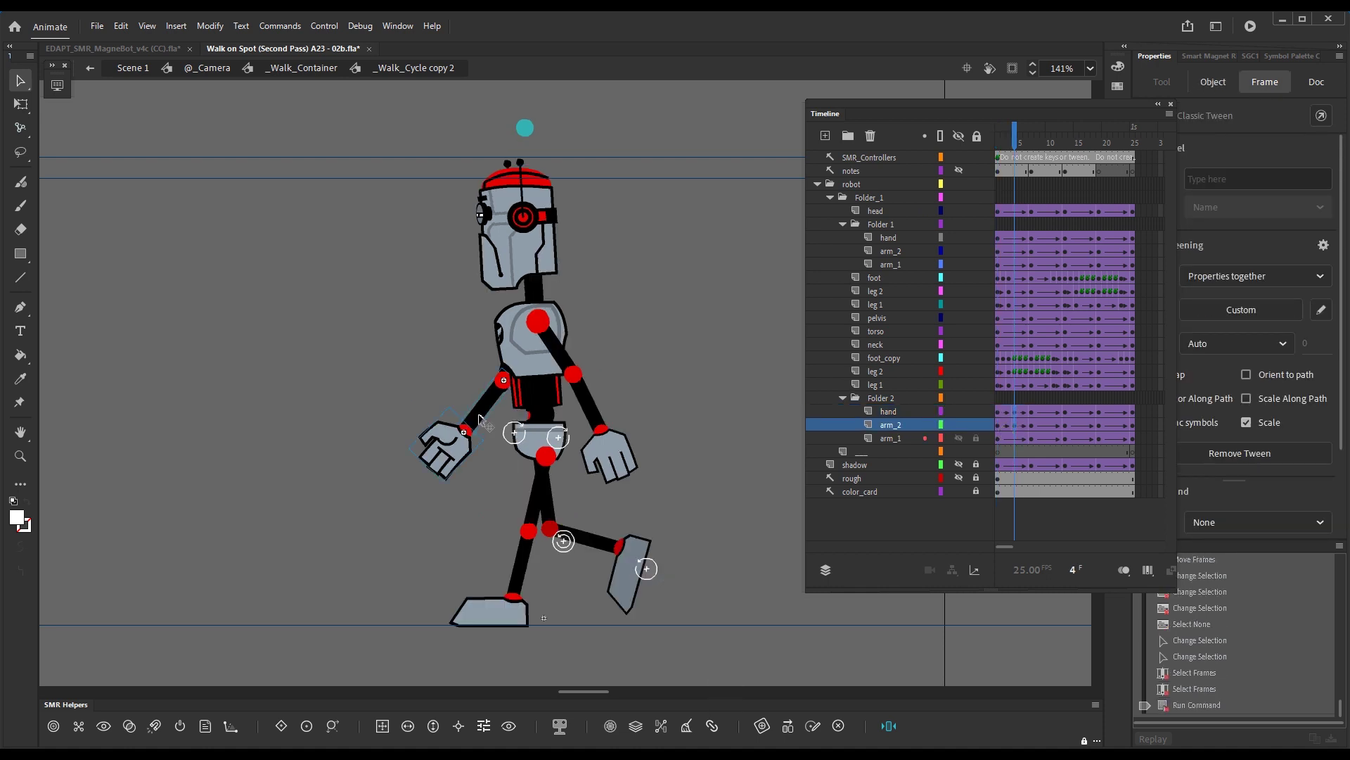
# Step: Raise the Folder 2 hand slightly up and forward at frame 4 by bending the arm with IK
pyautogui.press('g')
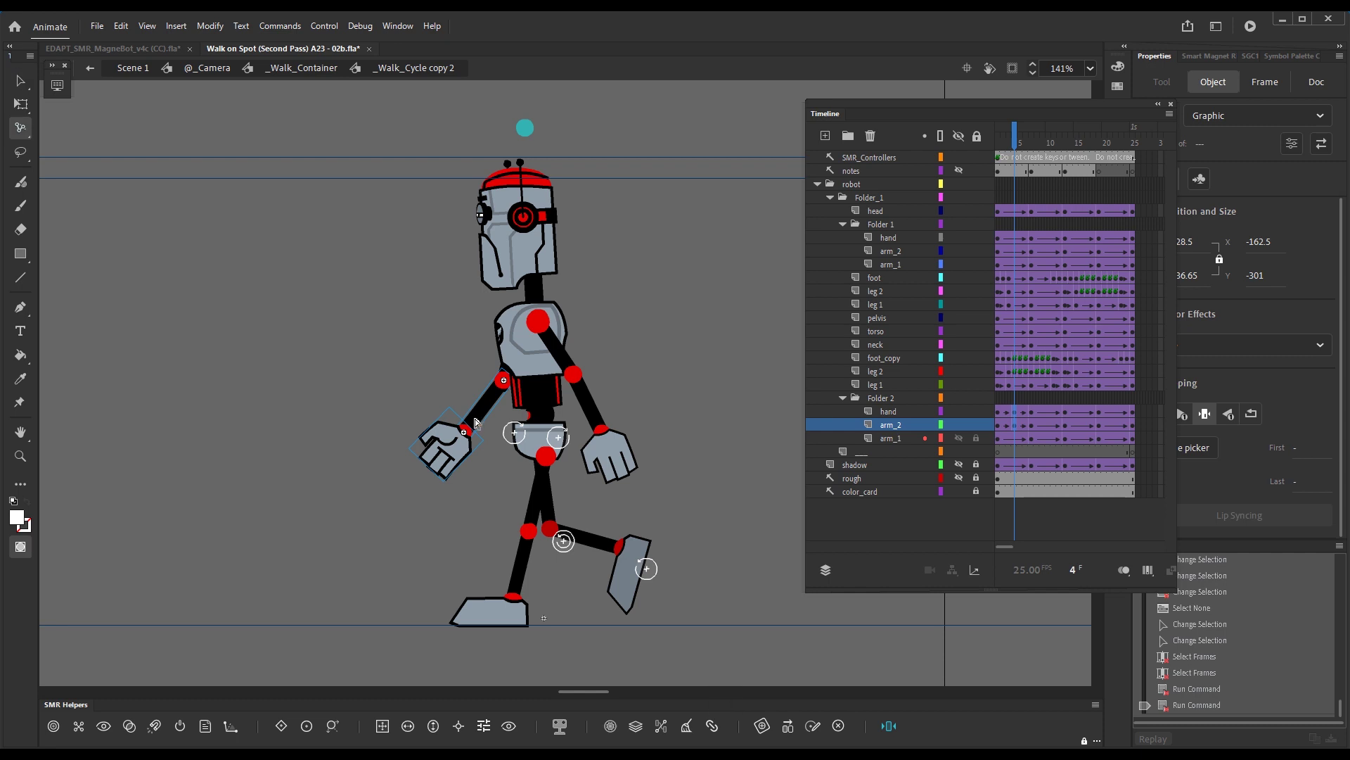
pyautogui.press('alt')
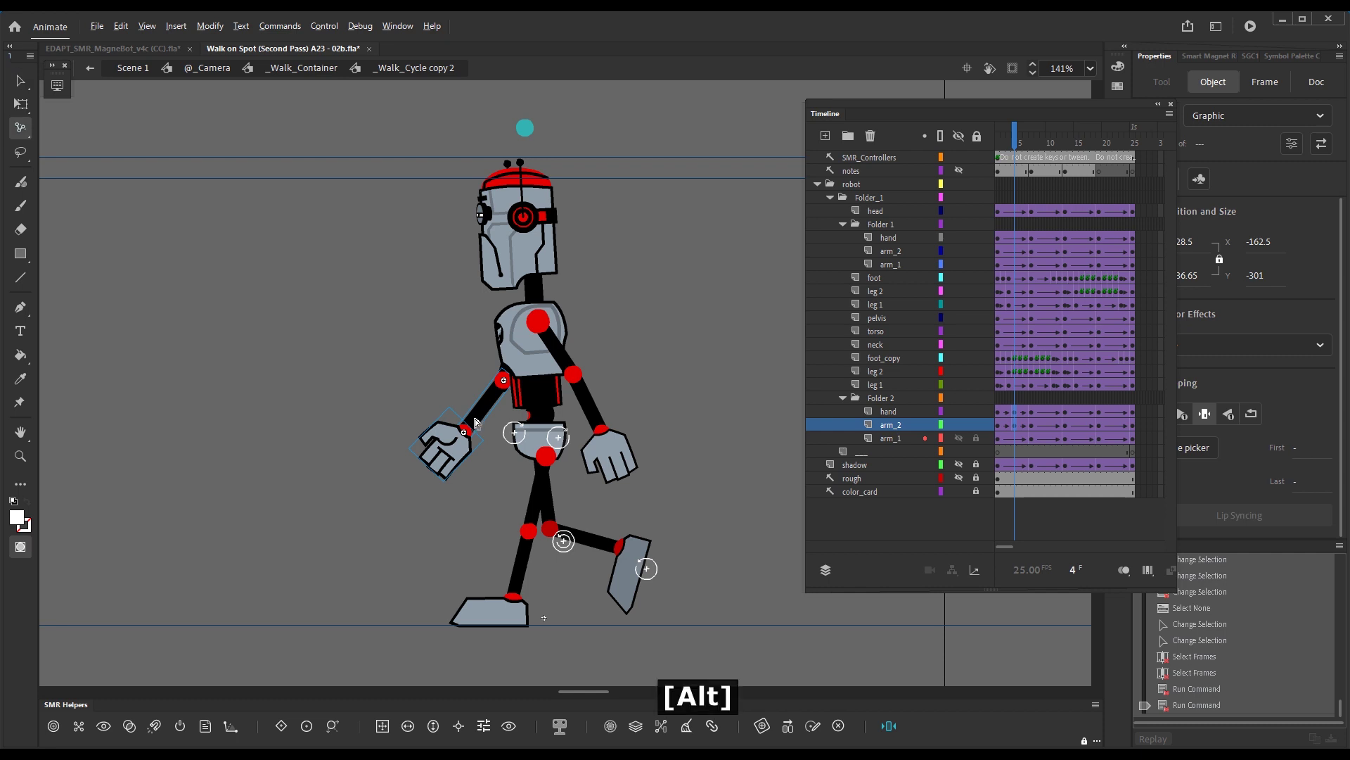
pyautogui.moveTo(470, 420); pyautogui.dragTo(469, 416)
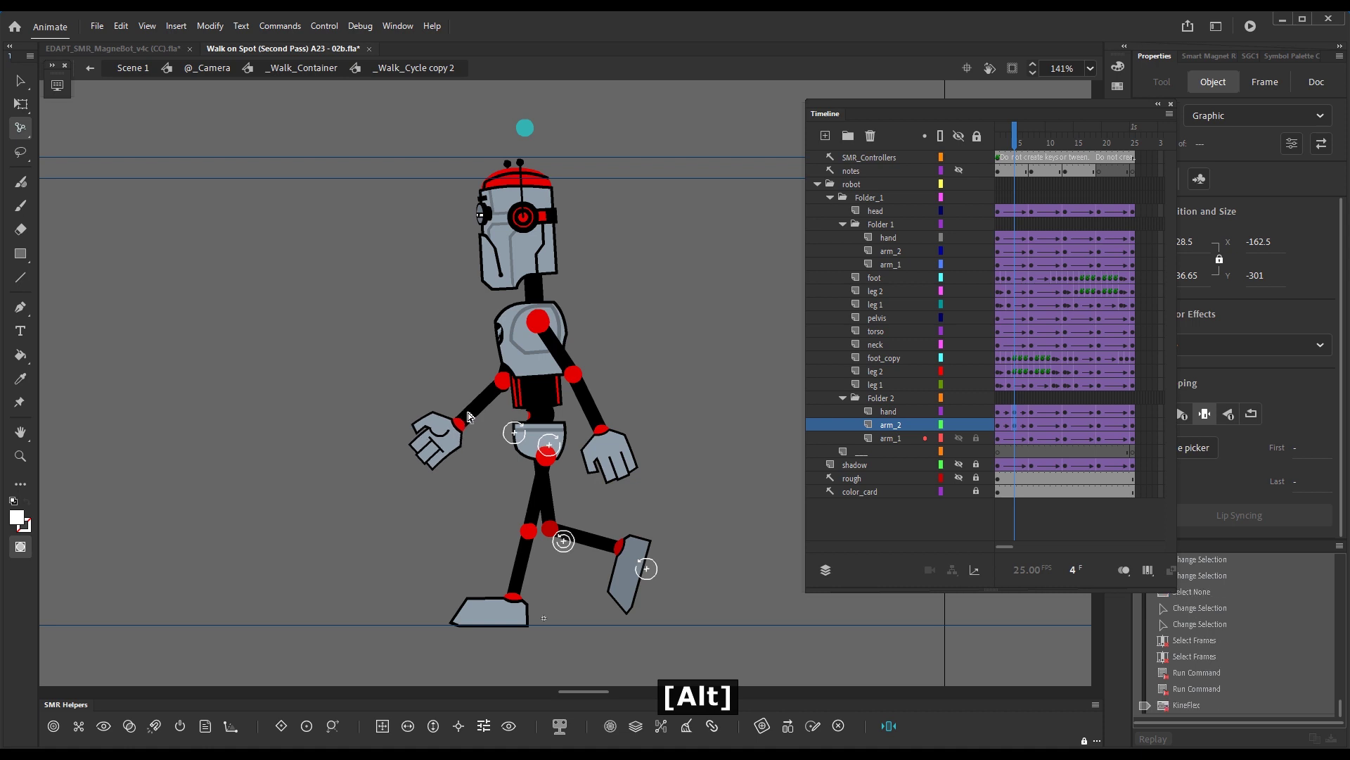
# Step: Add keyframes at frame 16 on the Folder 1 arm_2 and hand layers, and raise the hand slightly forward with IK
pyautogui.click(1037, 147)
pyautogui.moveTo(1041, 149); pyautogui.dragTo(1082, 163)
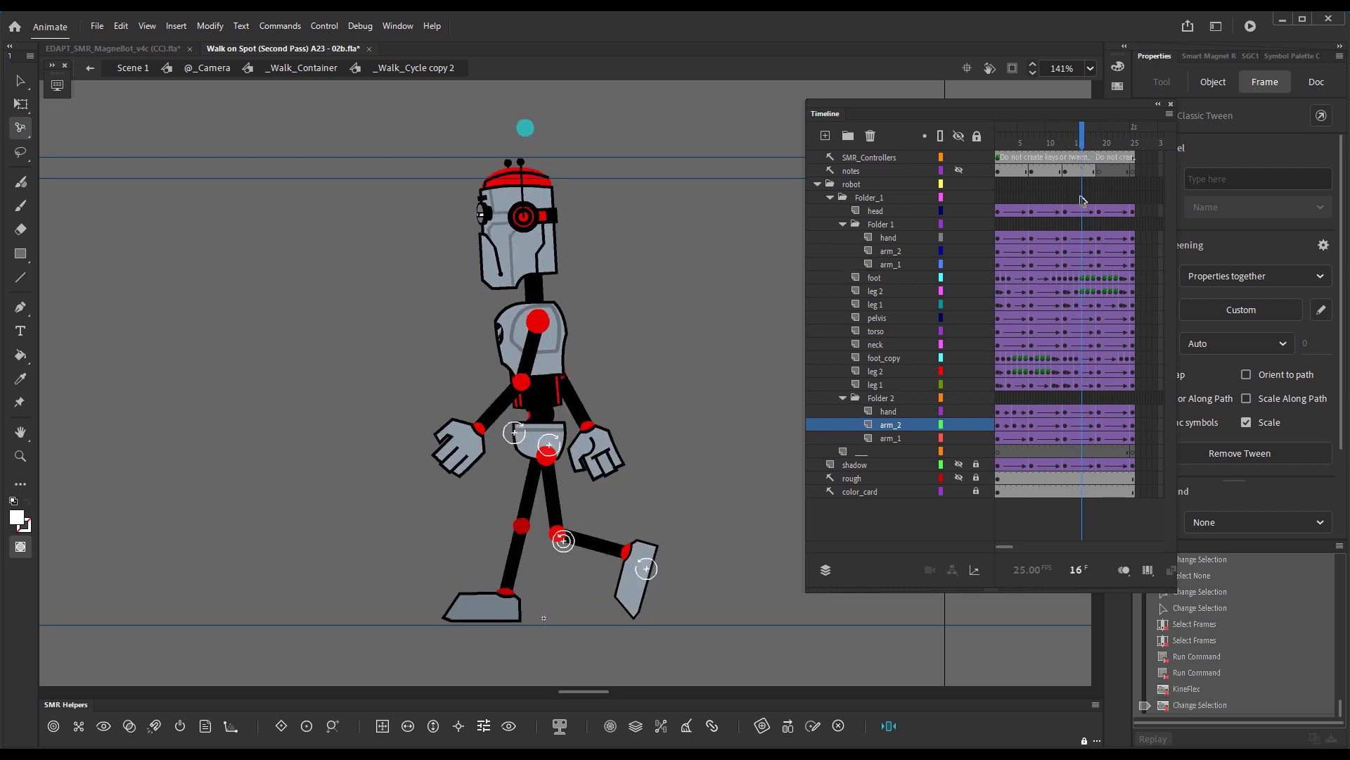
pyautogui.click(1084, 250)
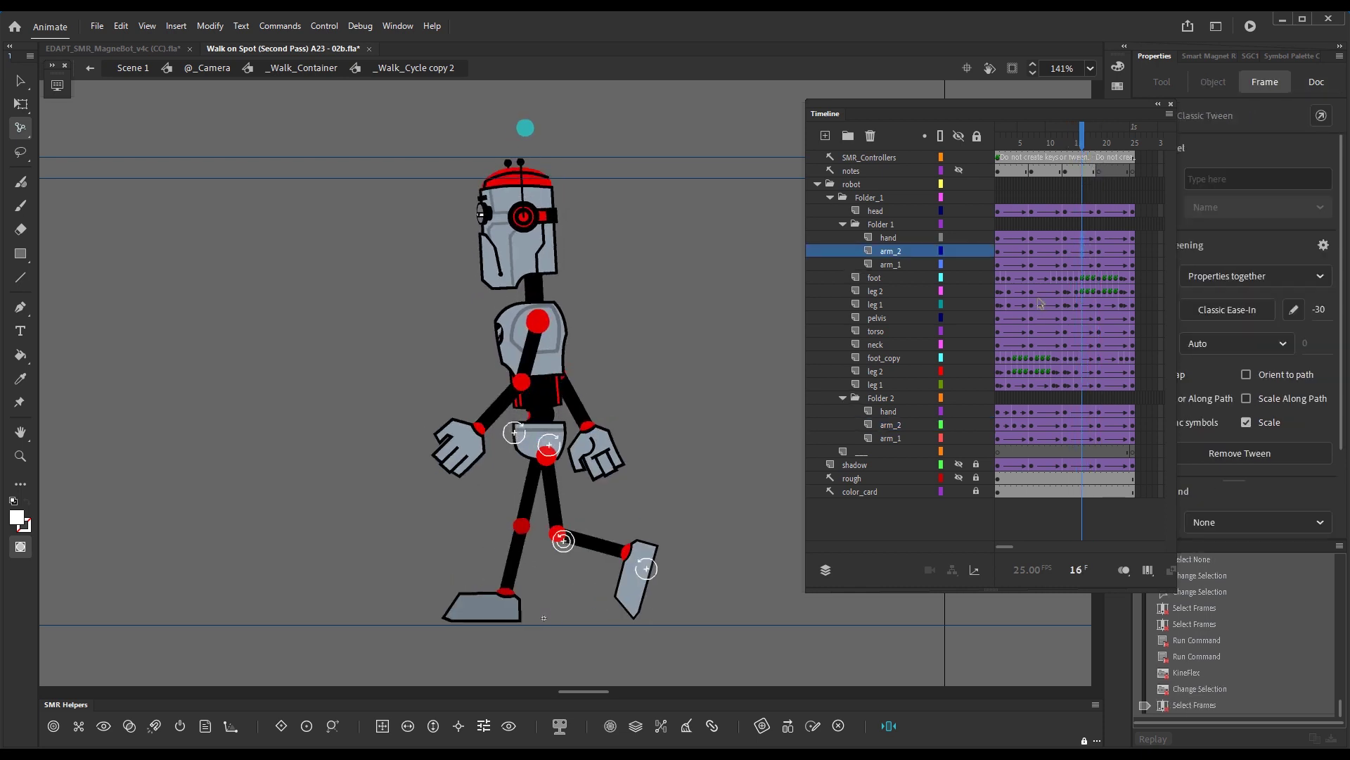
pyautogui.press('x')
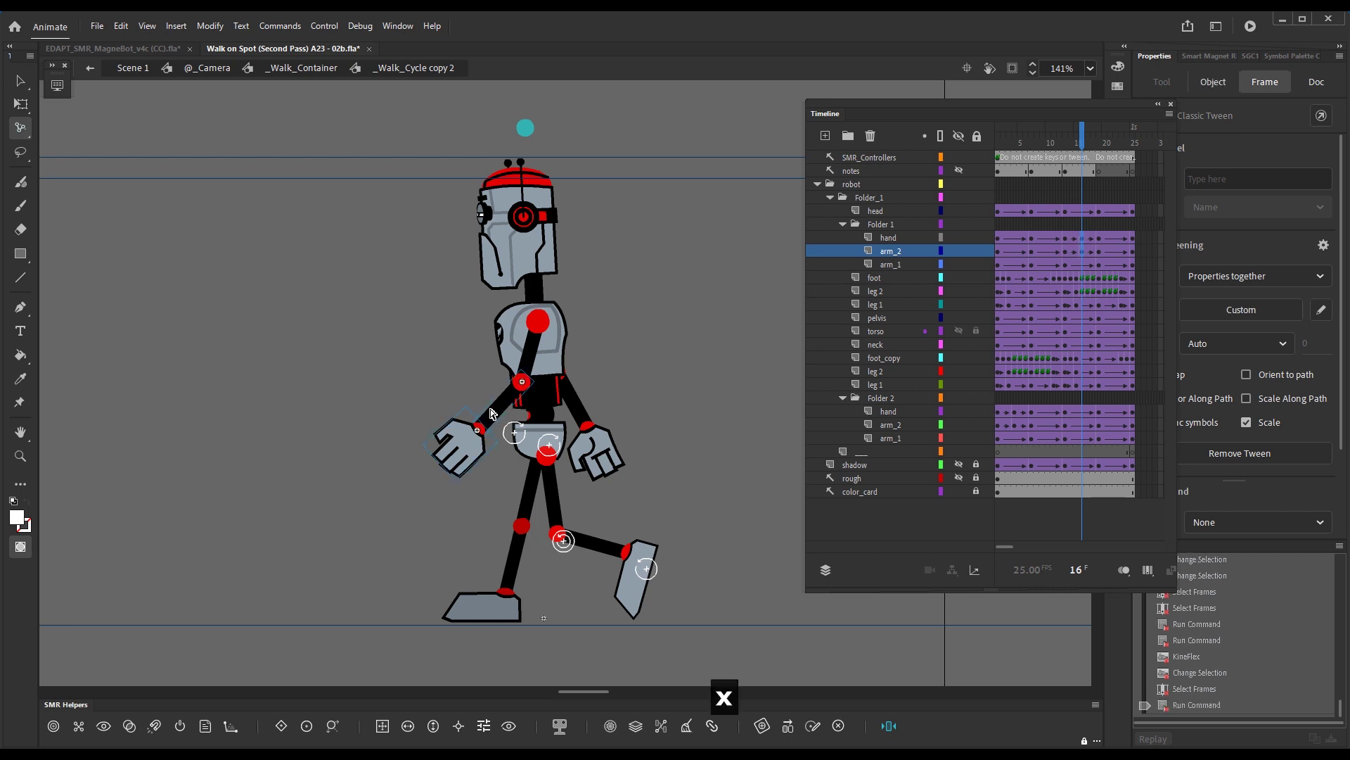
pyautogui.moveTo(485, 422); pyautogui.dragTo(481, 415)
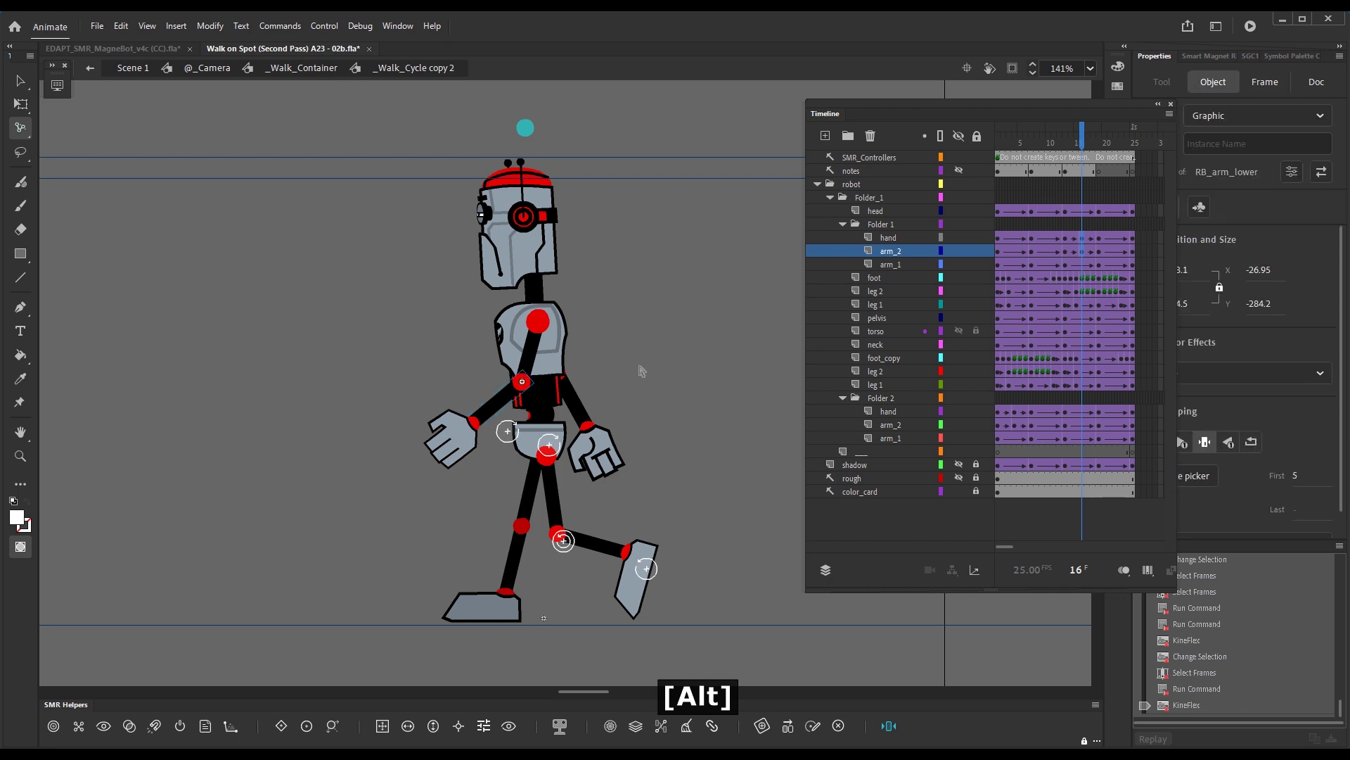
# Step: Scrub through the second half of the cycle, test the movie to review the arm swing, and close the preview
pyautogui.moveTo(1083, 144); pyautogui.dragTo(1107, 163)
pyautogui.press('Return')
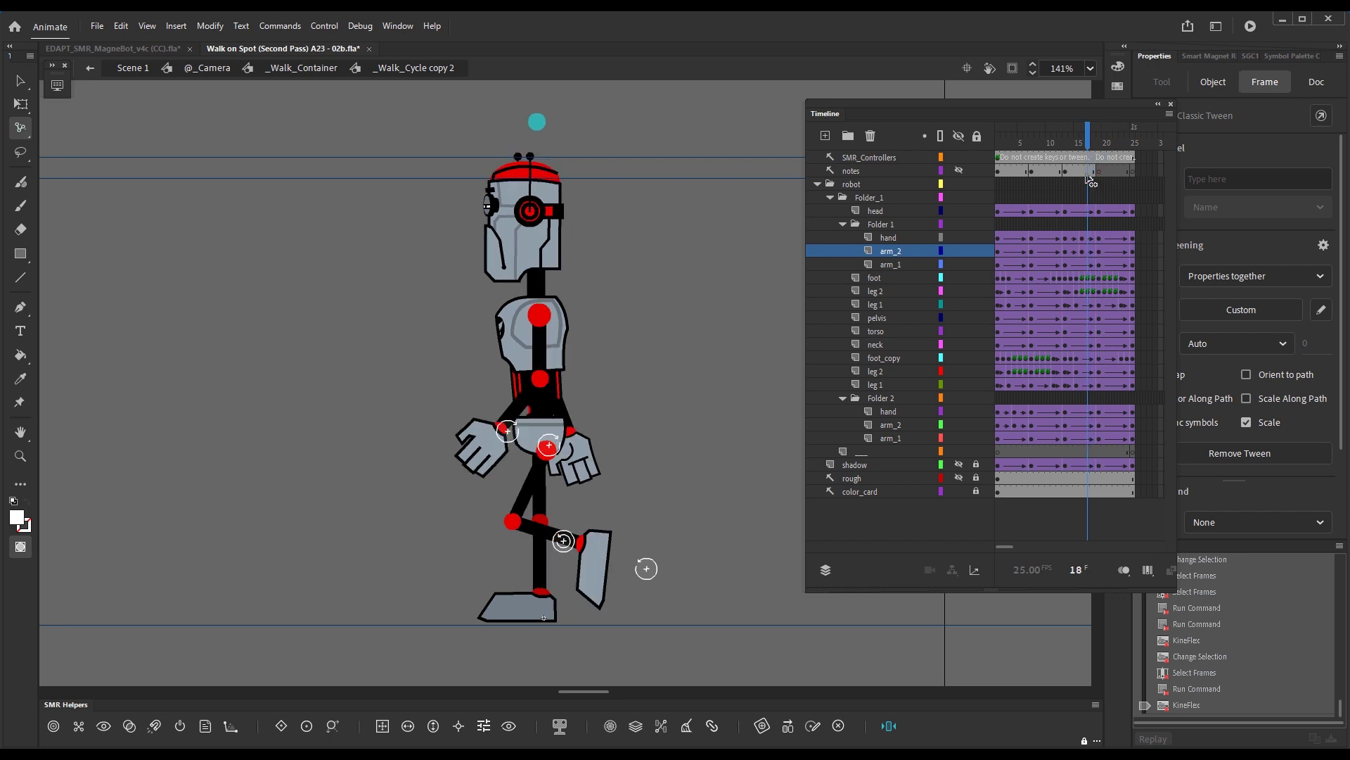
pyautogui.hotkey('ctrl', 'Return')
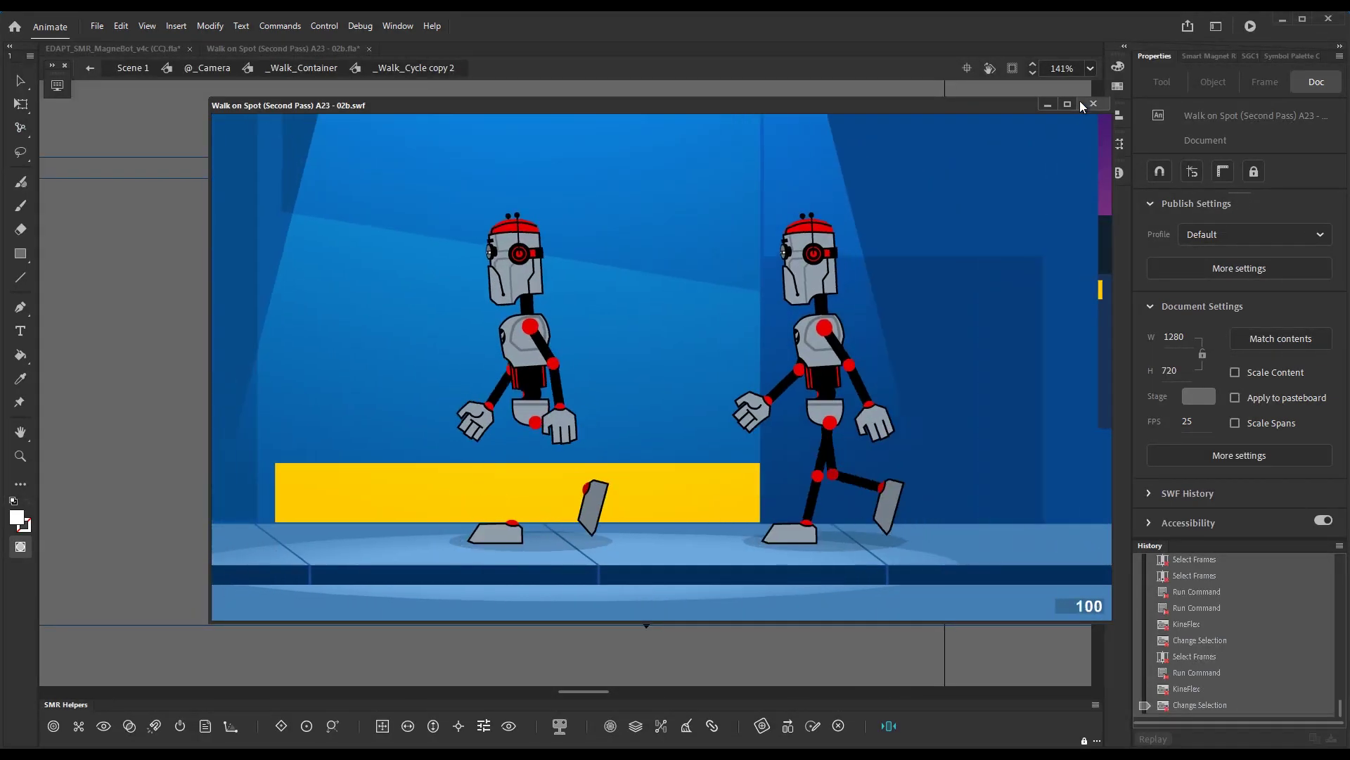
pyautogui.click(1094, 105)
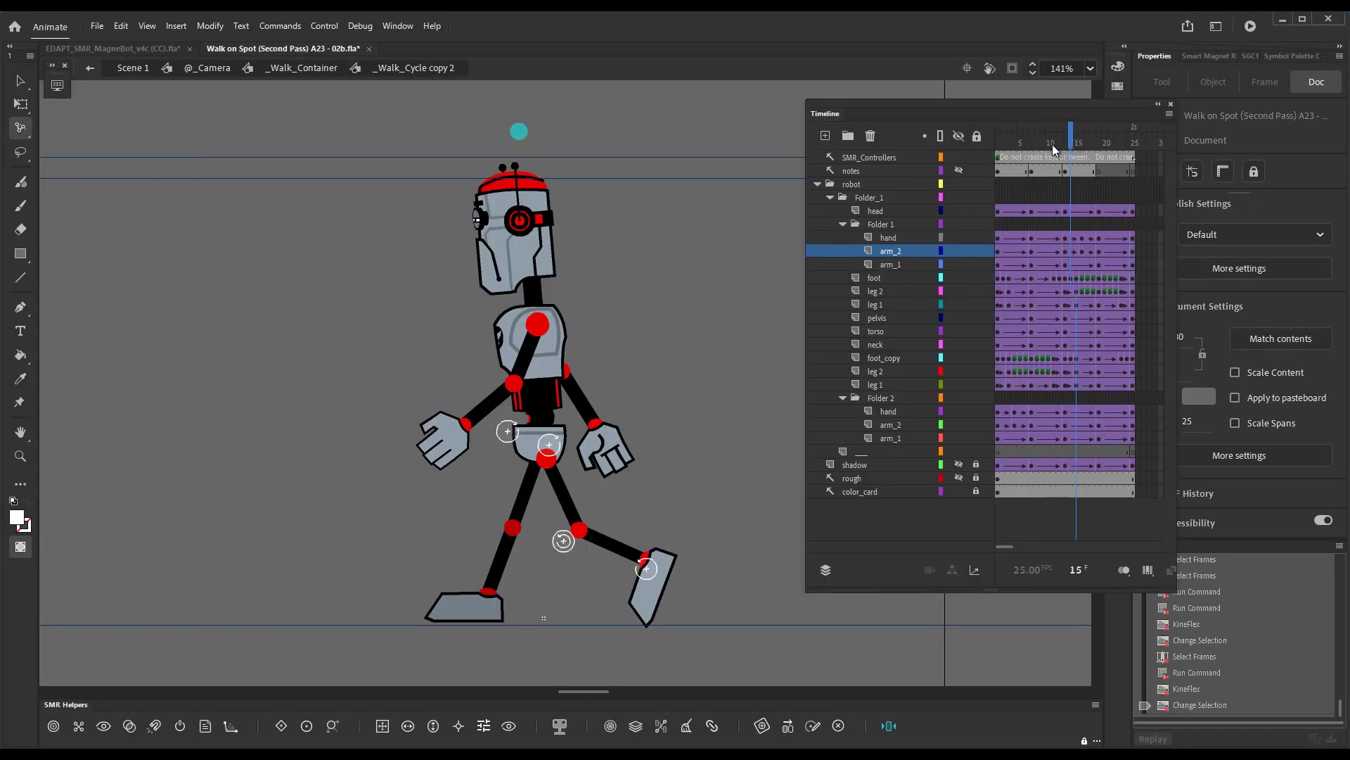
# Step: Add keyframes at frame 4 on the Folder 2 arm_1 layer, the torso and the Folder 1 arm and hand layers
pyautogui.moveTo(1054, 148); pyautogui.dragTo(998, 146)
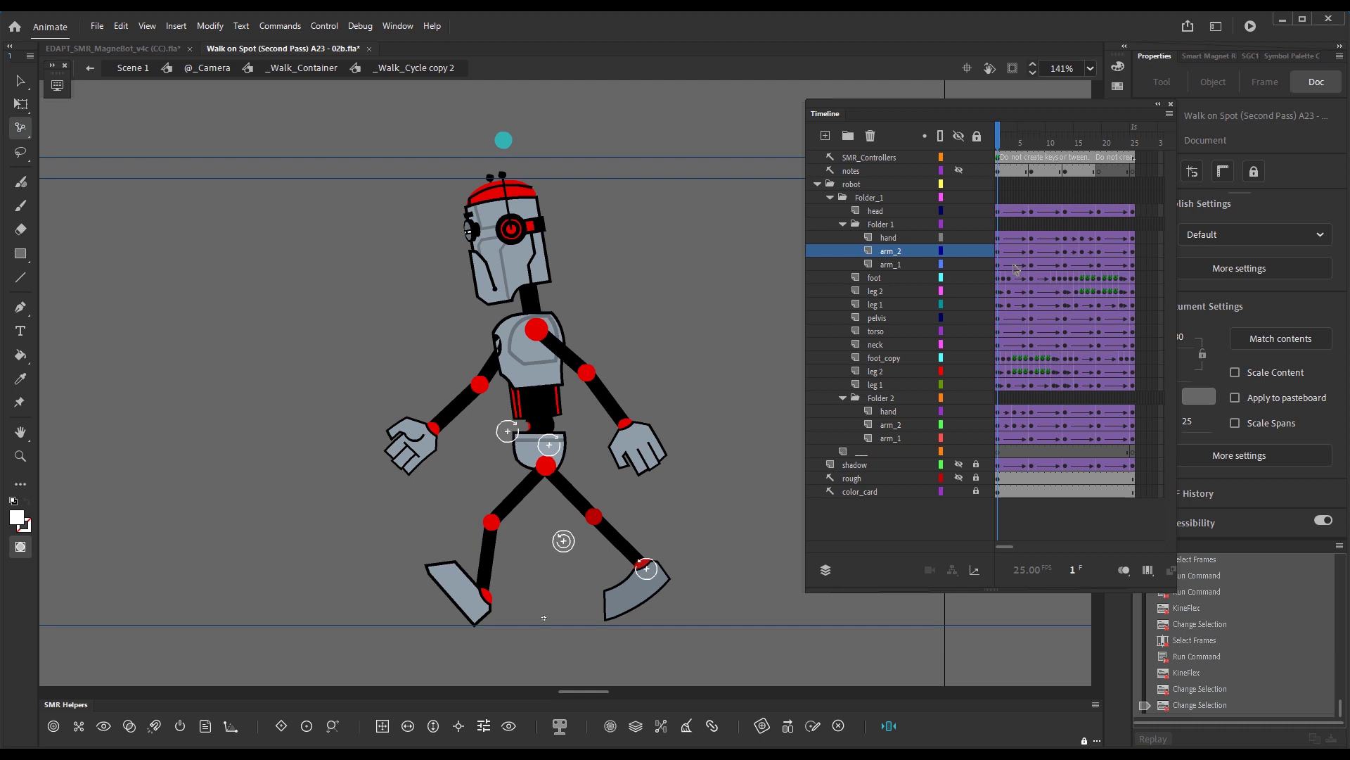
pyautogui.click(1018, 443)
pyautogui.press('x')
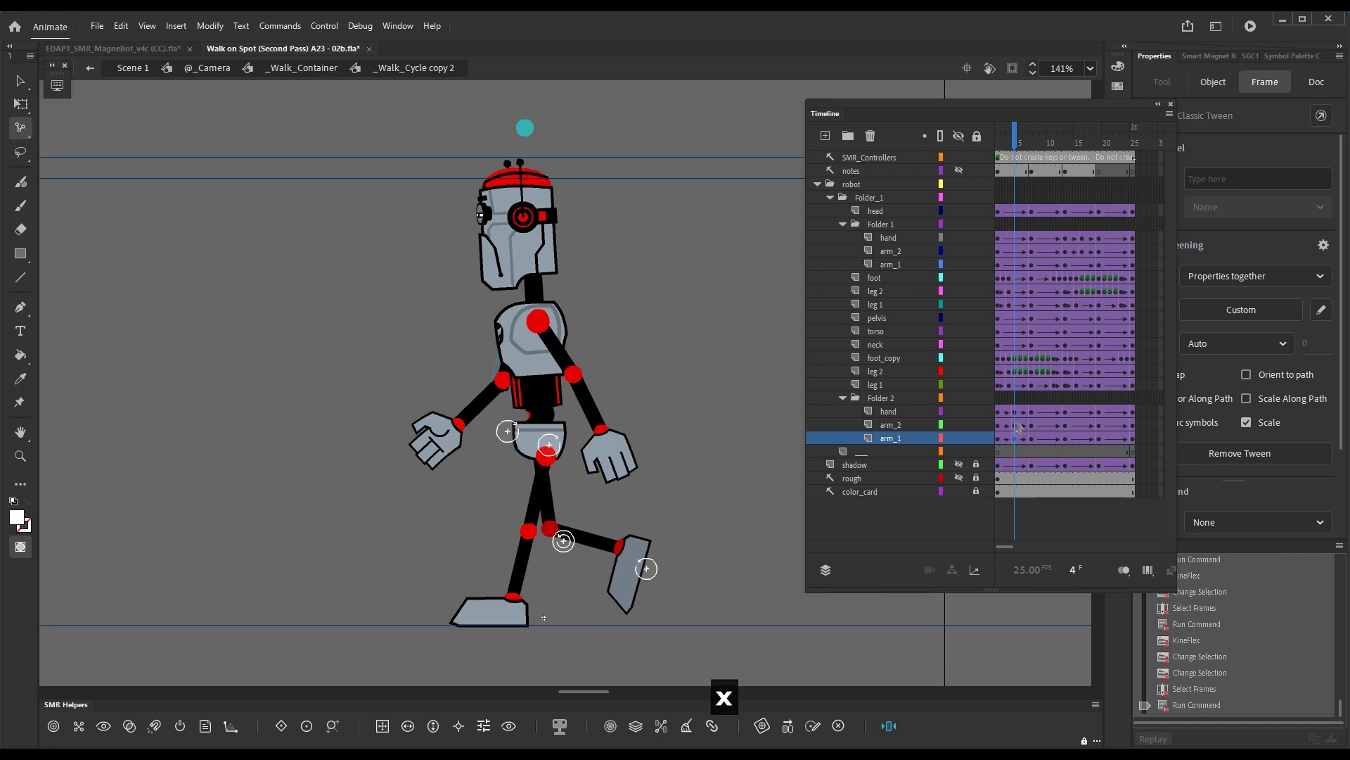
pyautogui.click(1017, 331)
pyautogui.press('x')
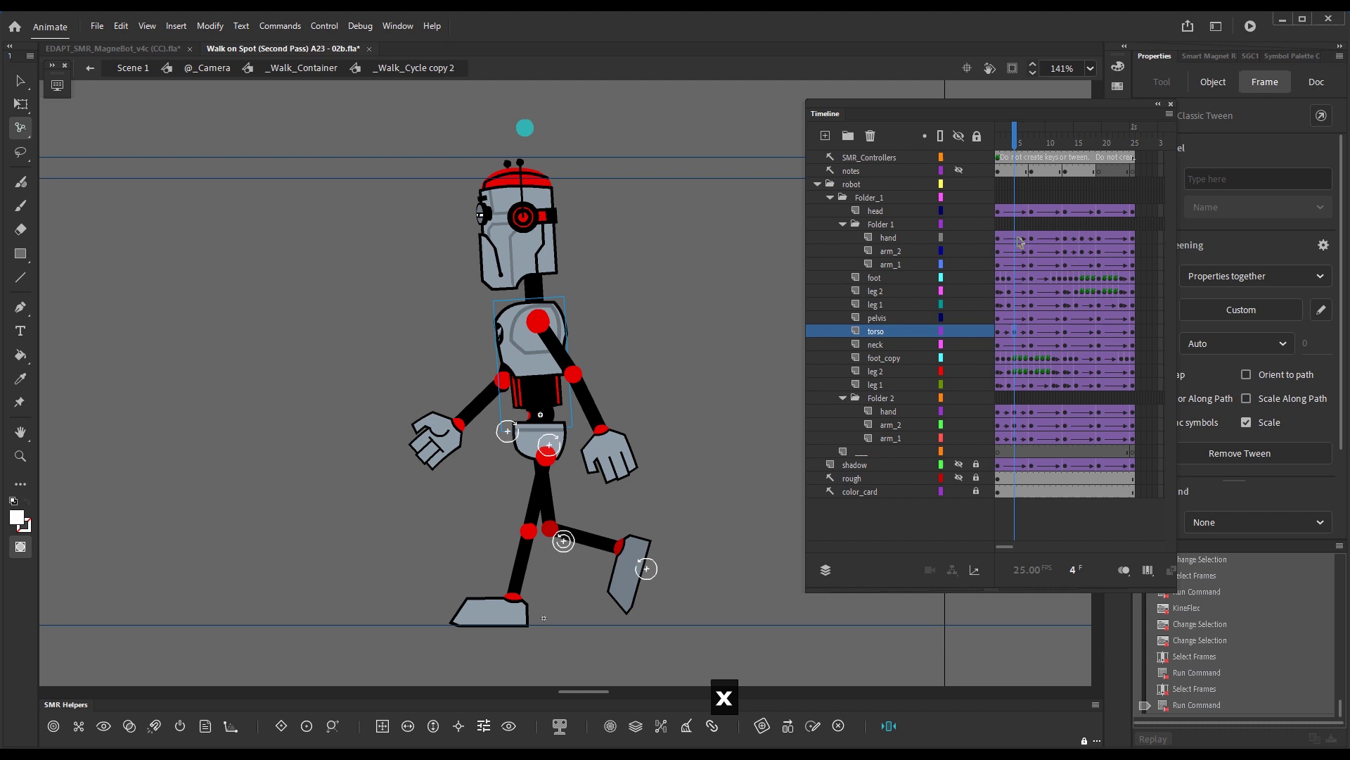
pyautogui.click(1020, 265)
pyautogui.press('x')
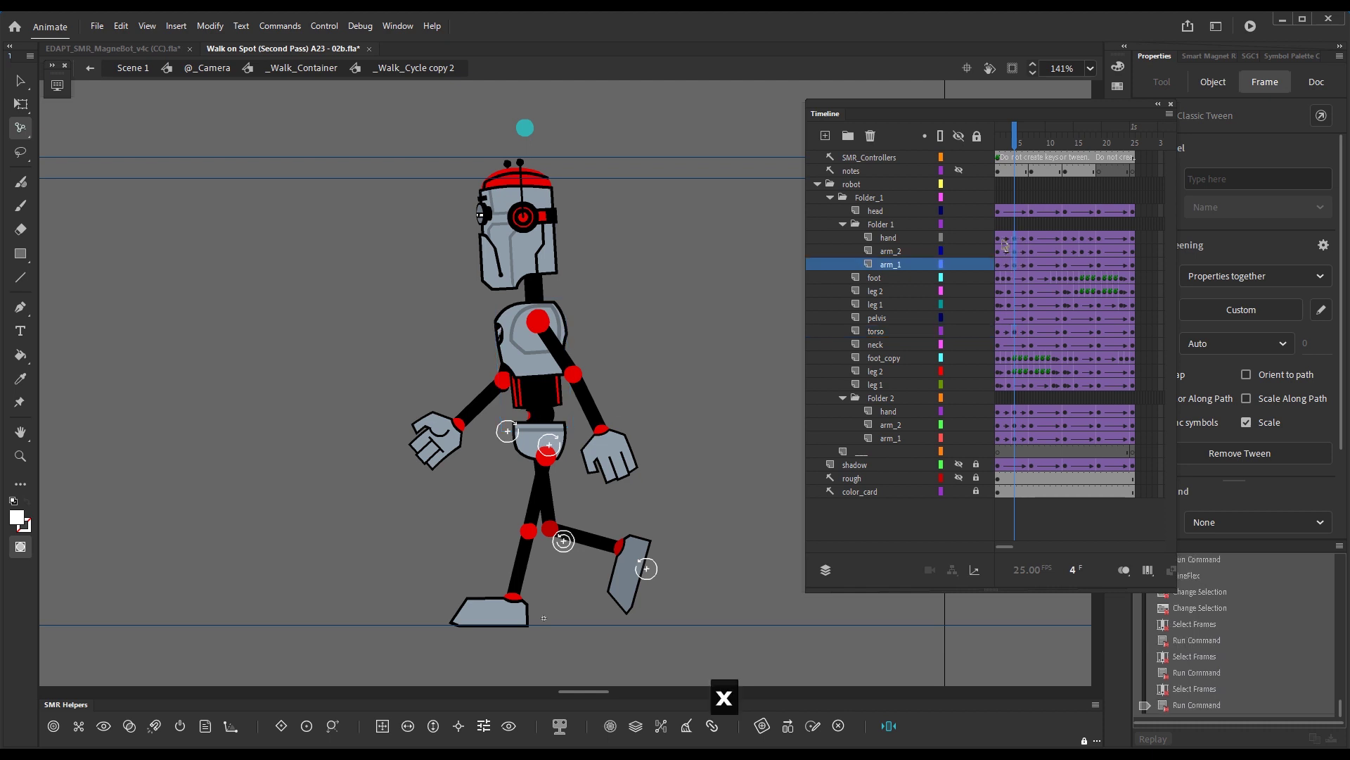
# Step: Generate joint-aligned in-between keyframes on the Folder 1 and Folder 2 arm and hand layers across frames 1 to 7
pyautogui.click(1001, 264)
pyautogui.click(1001, 264)
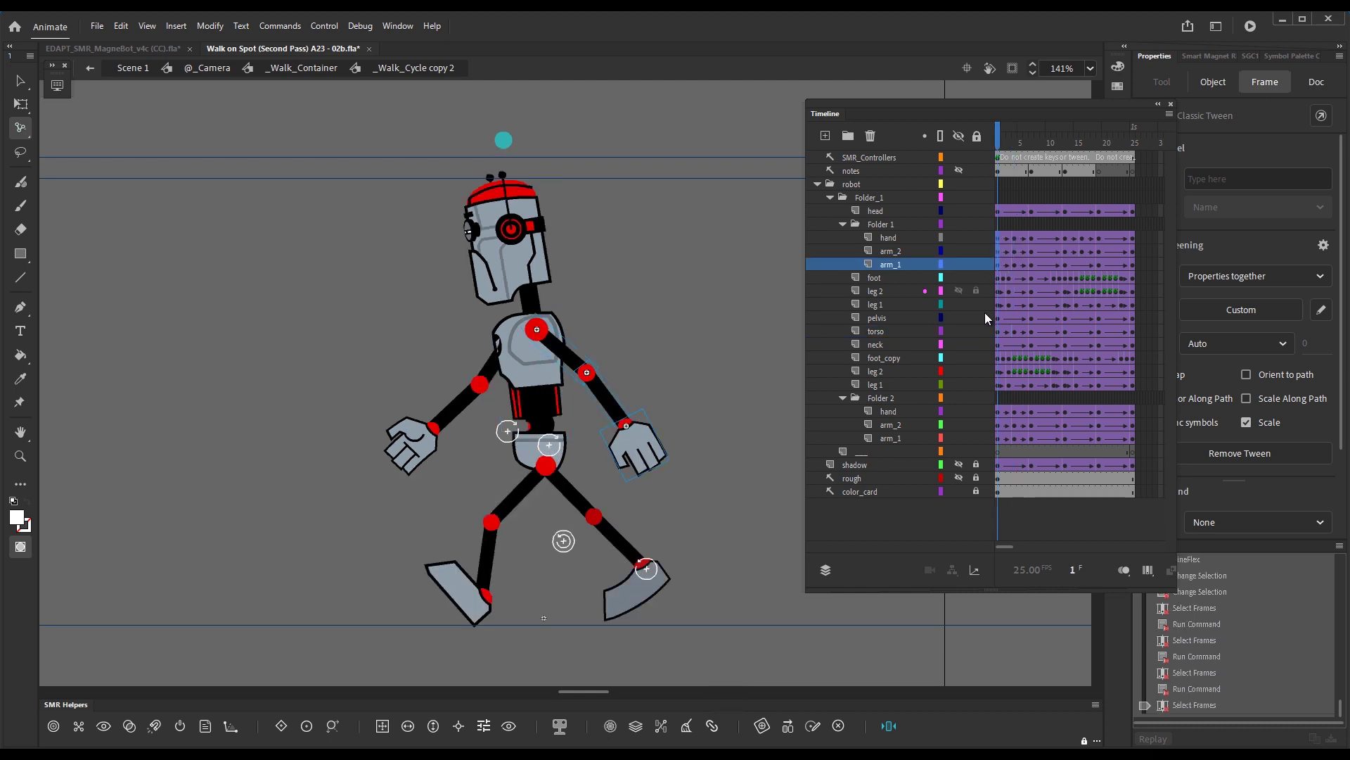
pyautogui.hotkey('alt', 'q')
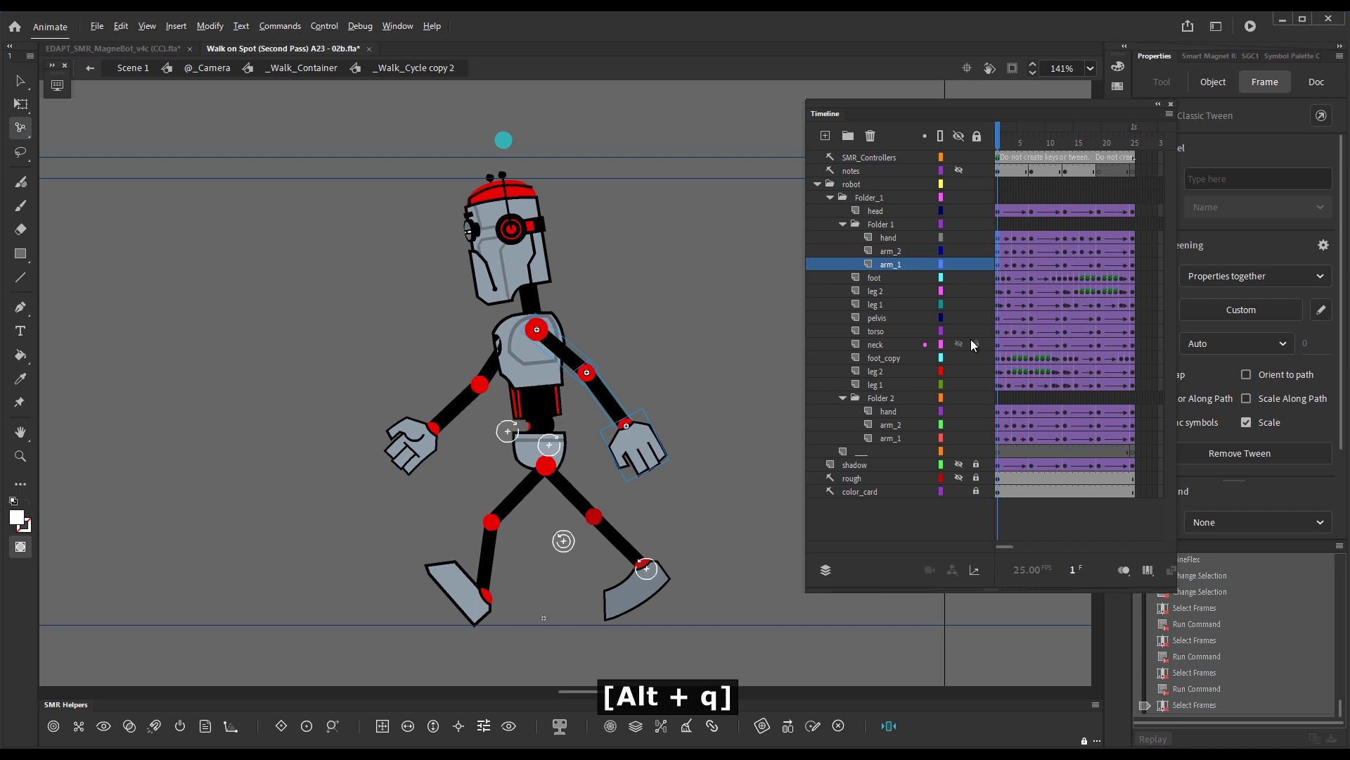
pyautogui.click(1015, 264)
pyautogui.hotkey('alt', 'q')
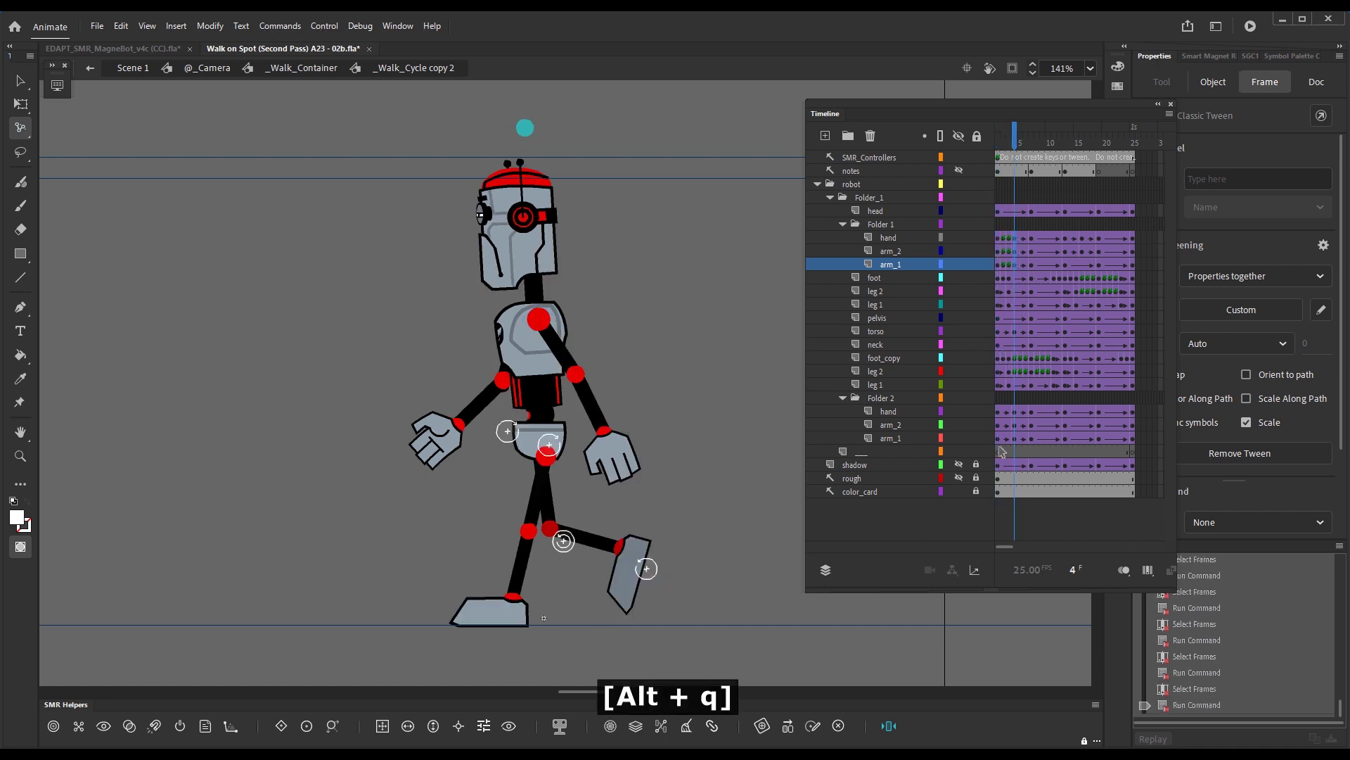
pyautogui.click(998, 436)
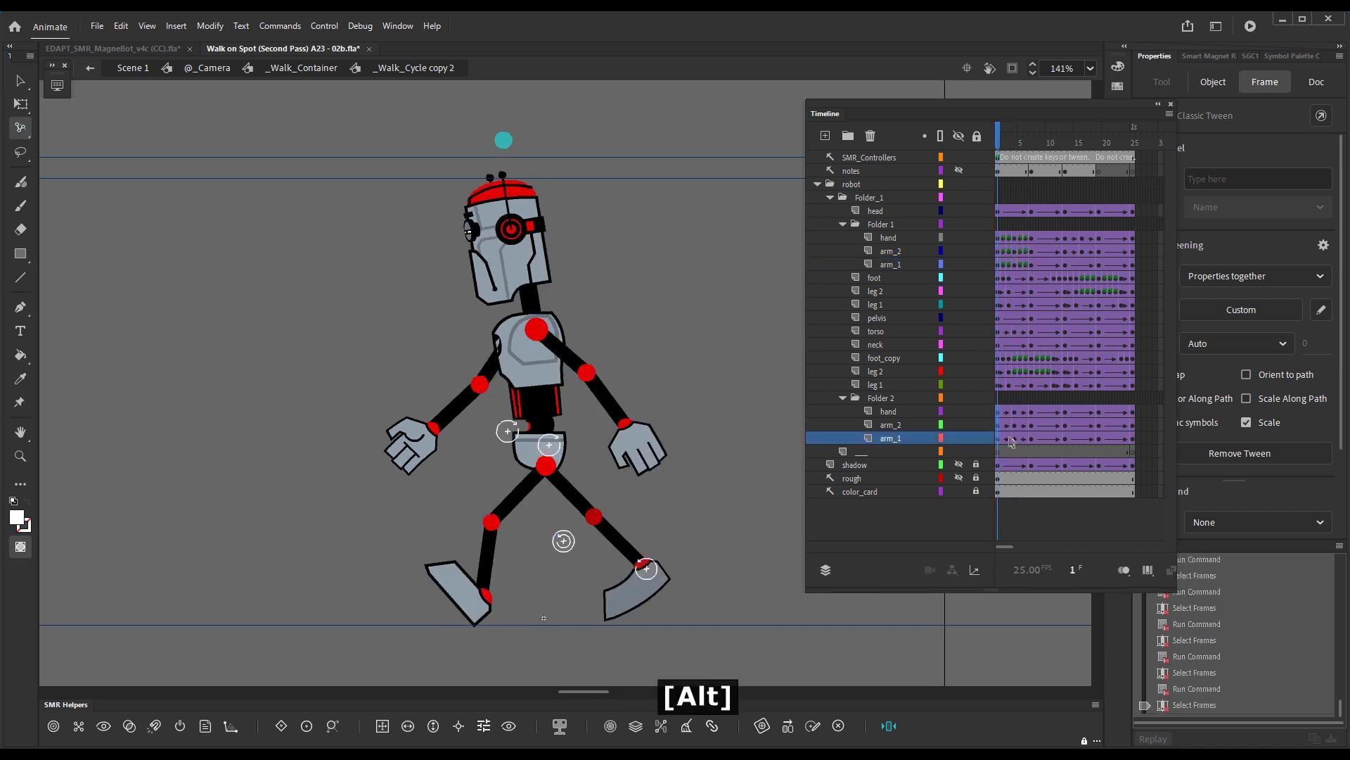
pyautogui.hotkey('alt', 'q')
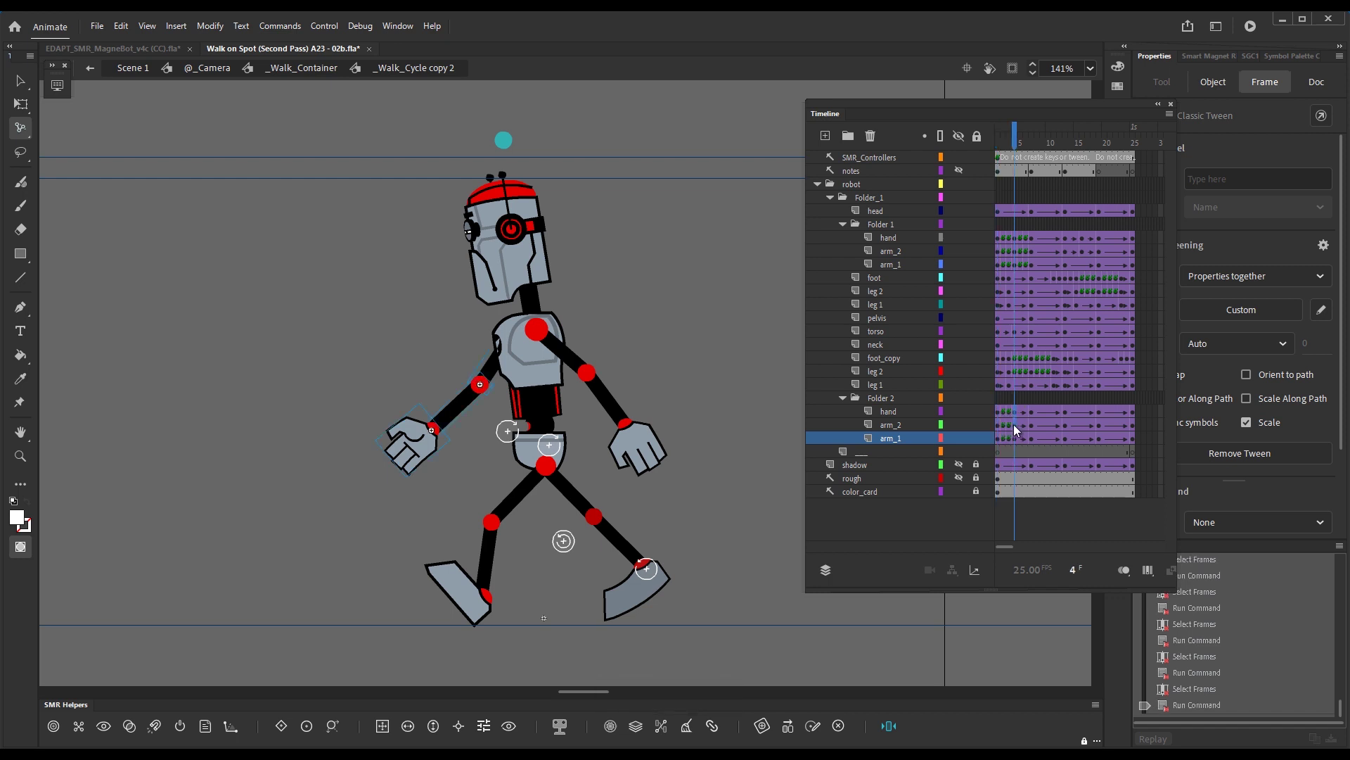
pyautogui.hotkey('alt', 'q')
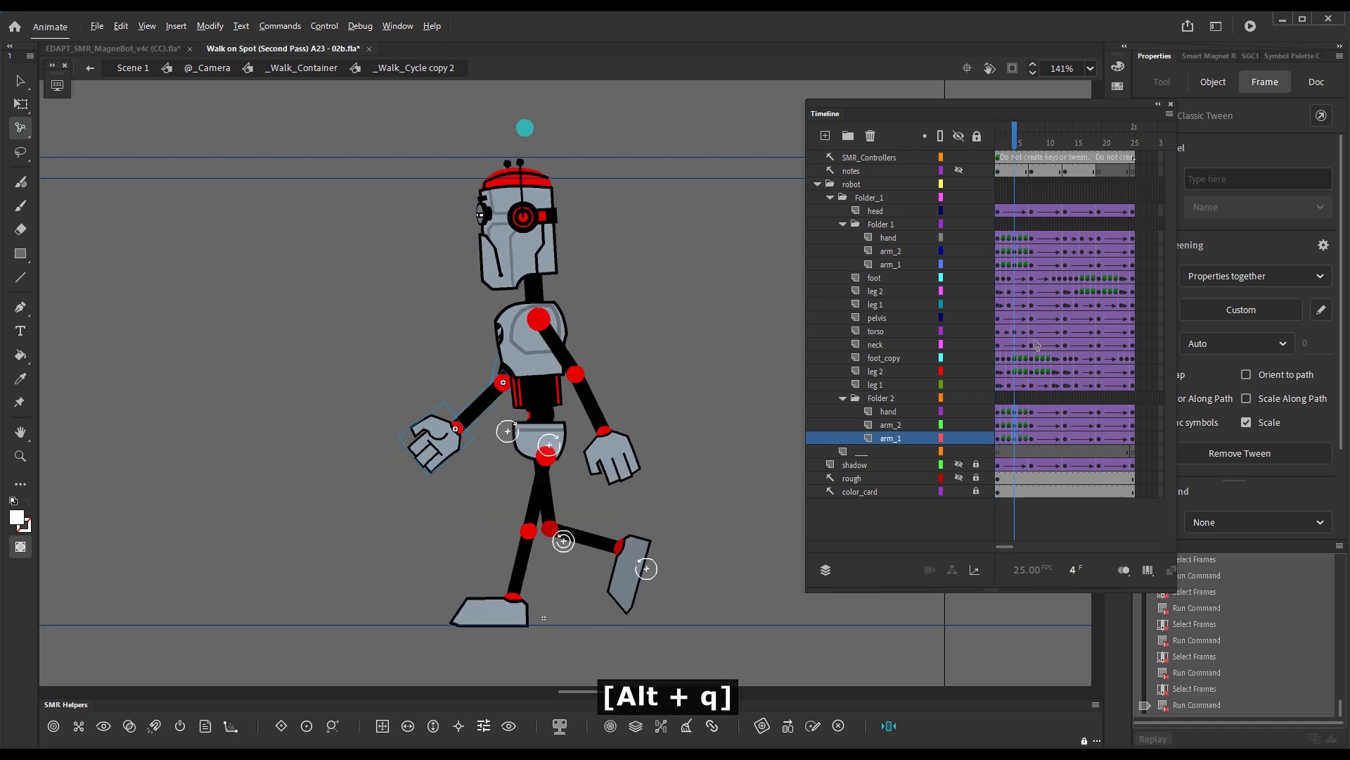
# Step: Add keyframes at frame 16 on the remaining Folder 1 and Folder 2 arm layers and on the torso
pyautogui.click(1084, 265)
pyautogui.press('x')
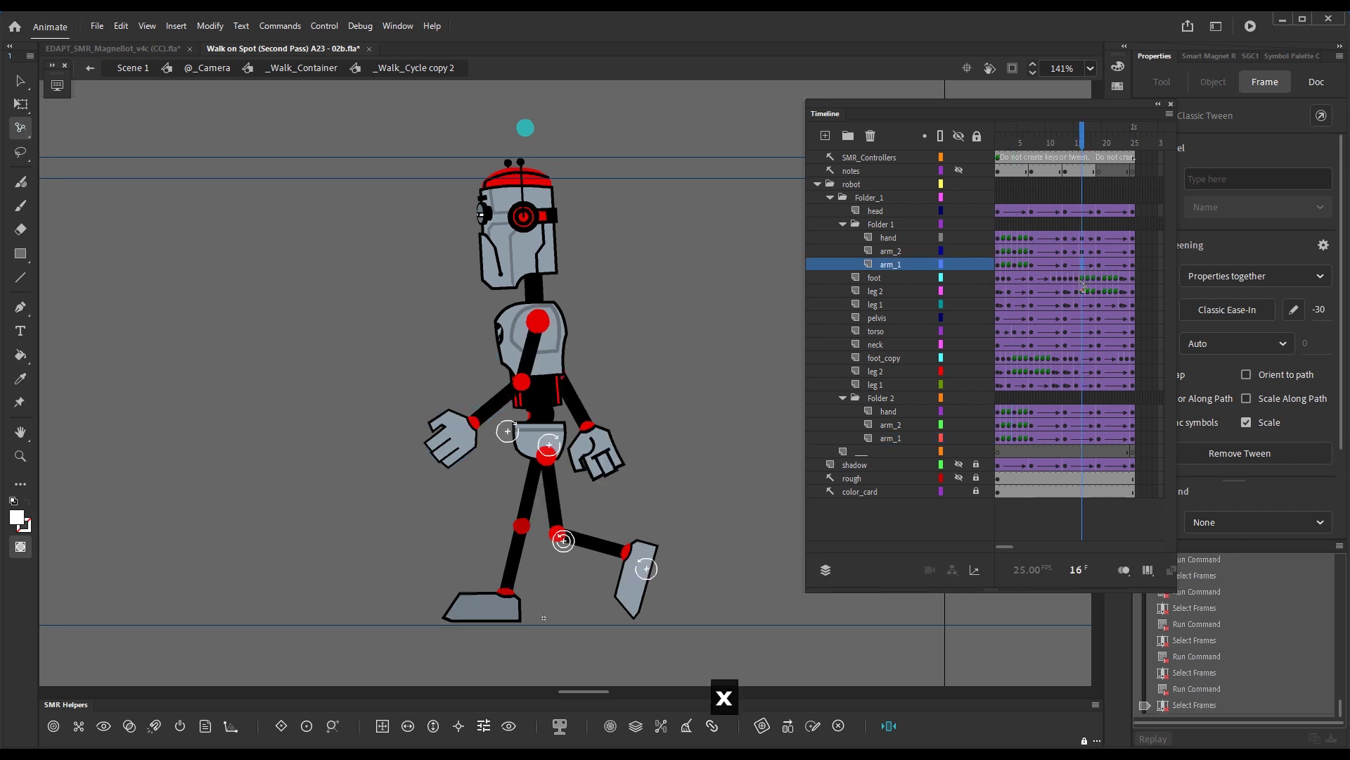
pyautogui.click(1083, 403)
pyautogui.press('x')
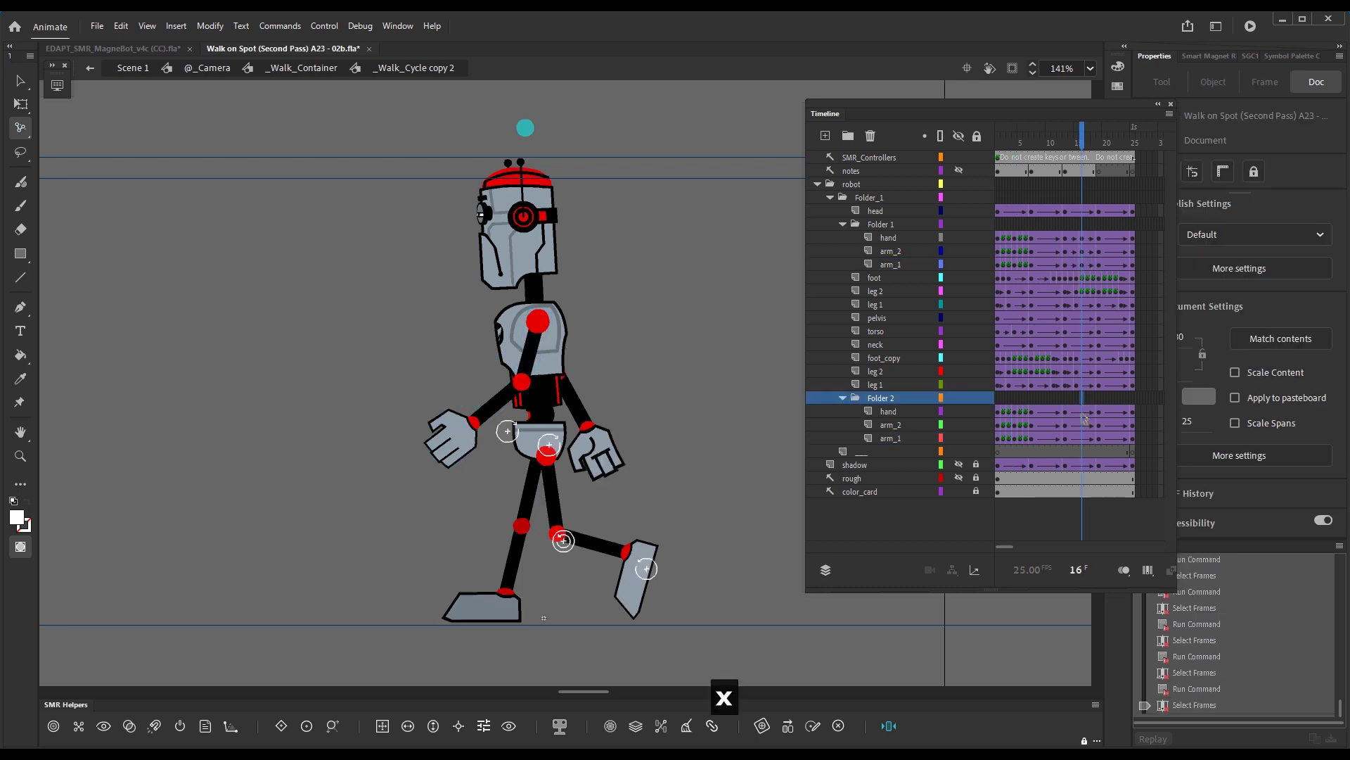
pyautogui.click(1084, 336)
pyautogui.press('x')
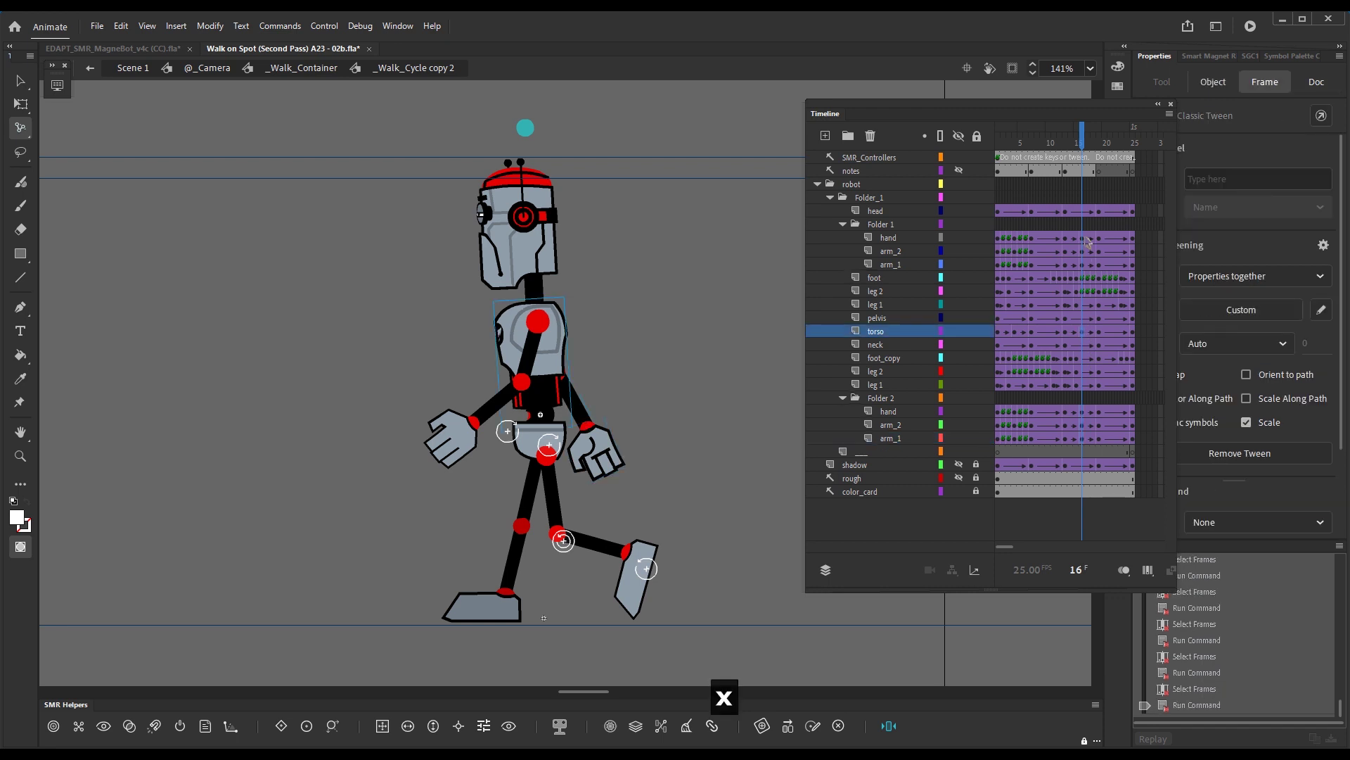
# Step: Generate joint-aligned in-between keyframes on both folders' arm and hand layers across frames 13 to 19
pyautogui.click(1083, 263)
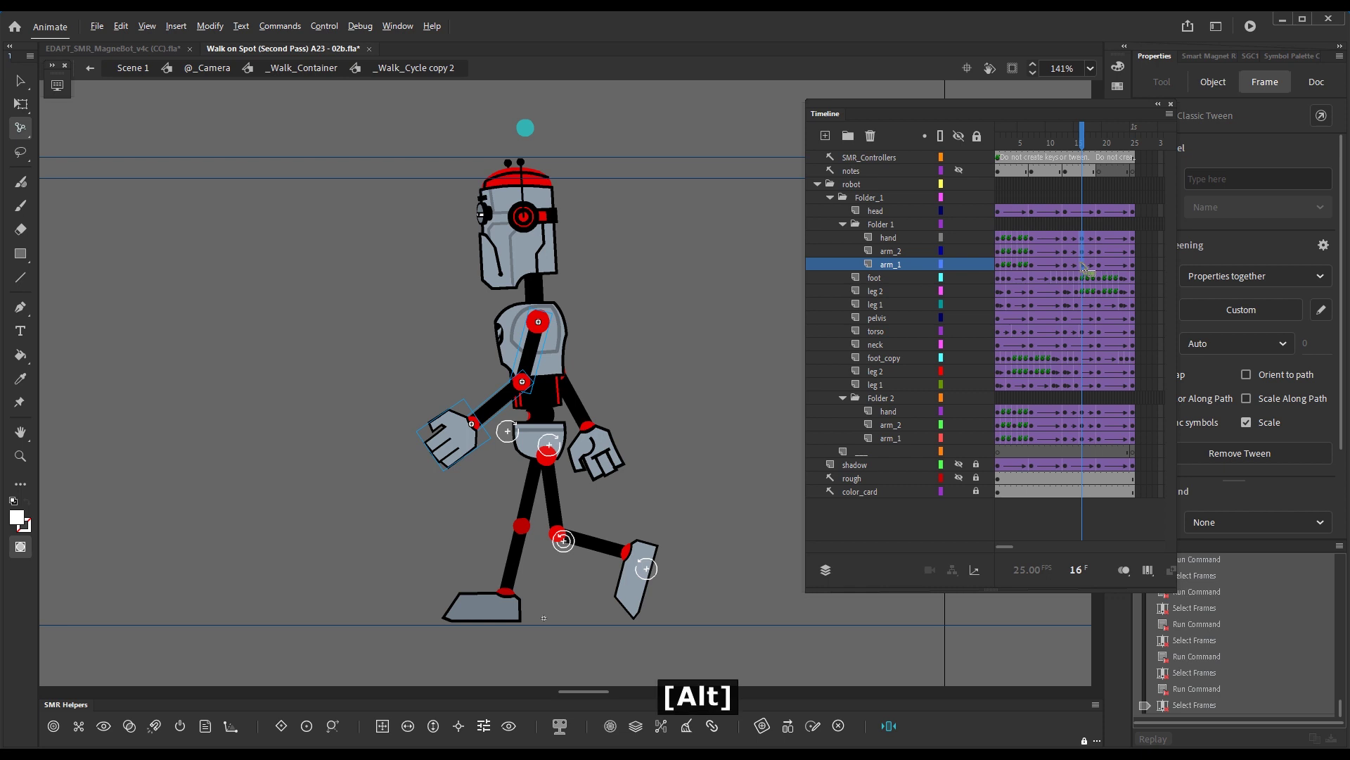
pyautogui.hotkey('alt', 'q')
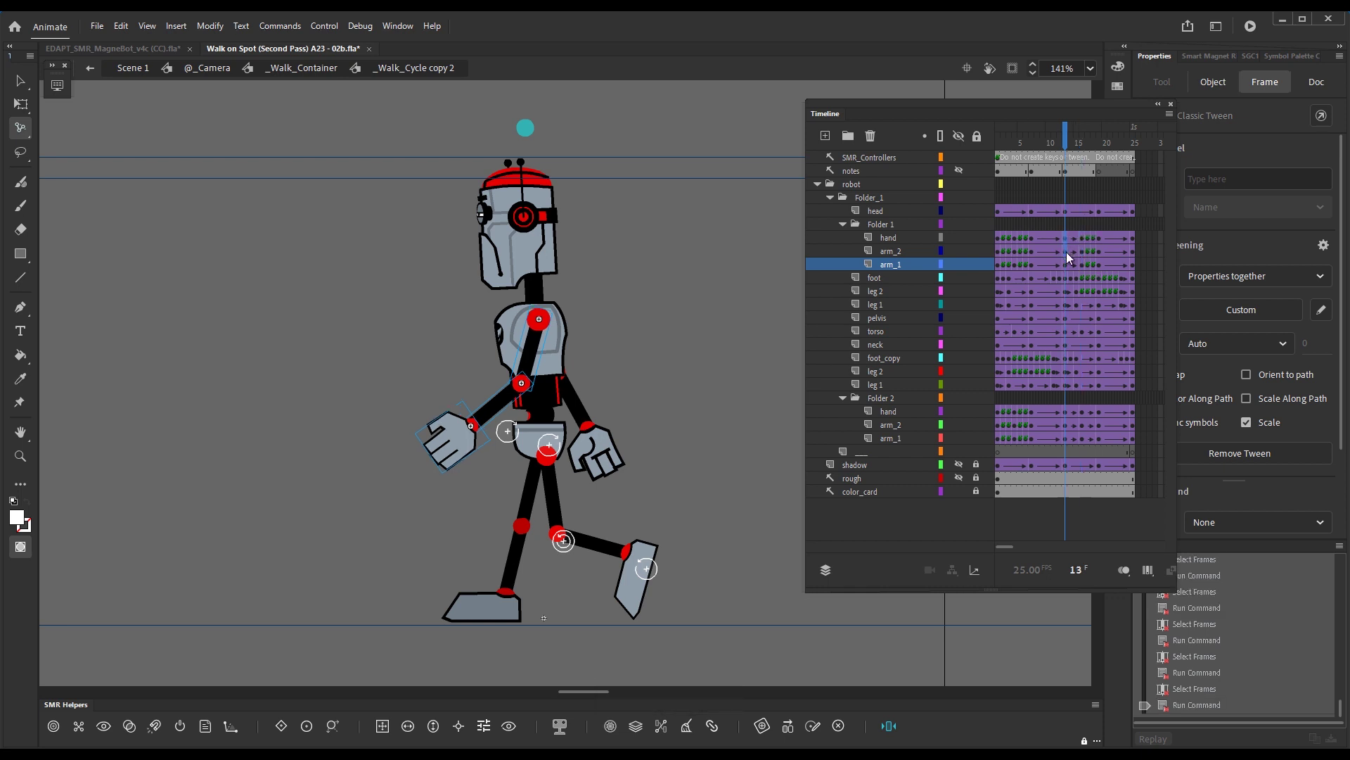
pyautogui.hotkey('alt', 'q')
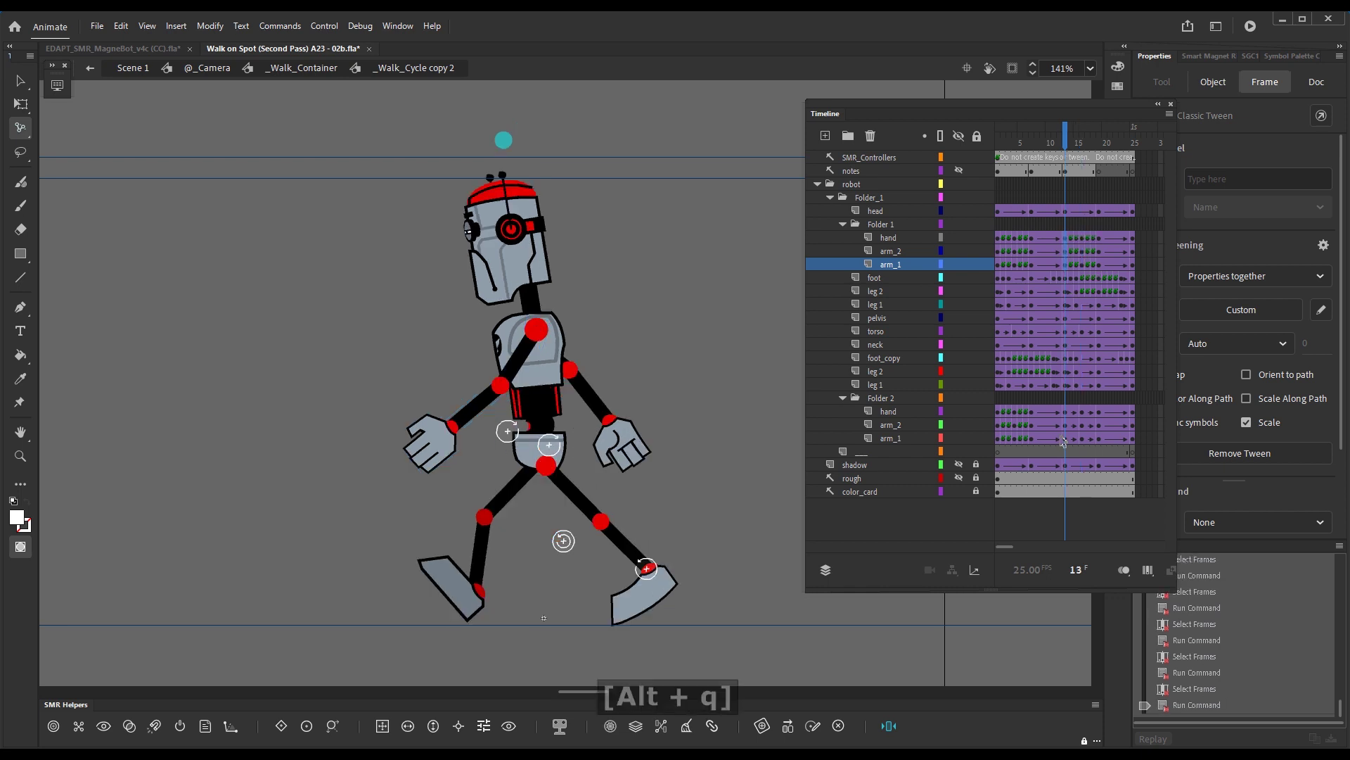
pyautogui.click(1064, 437)
pyautogui.hotkey('alt', 'q')
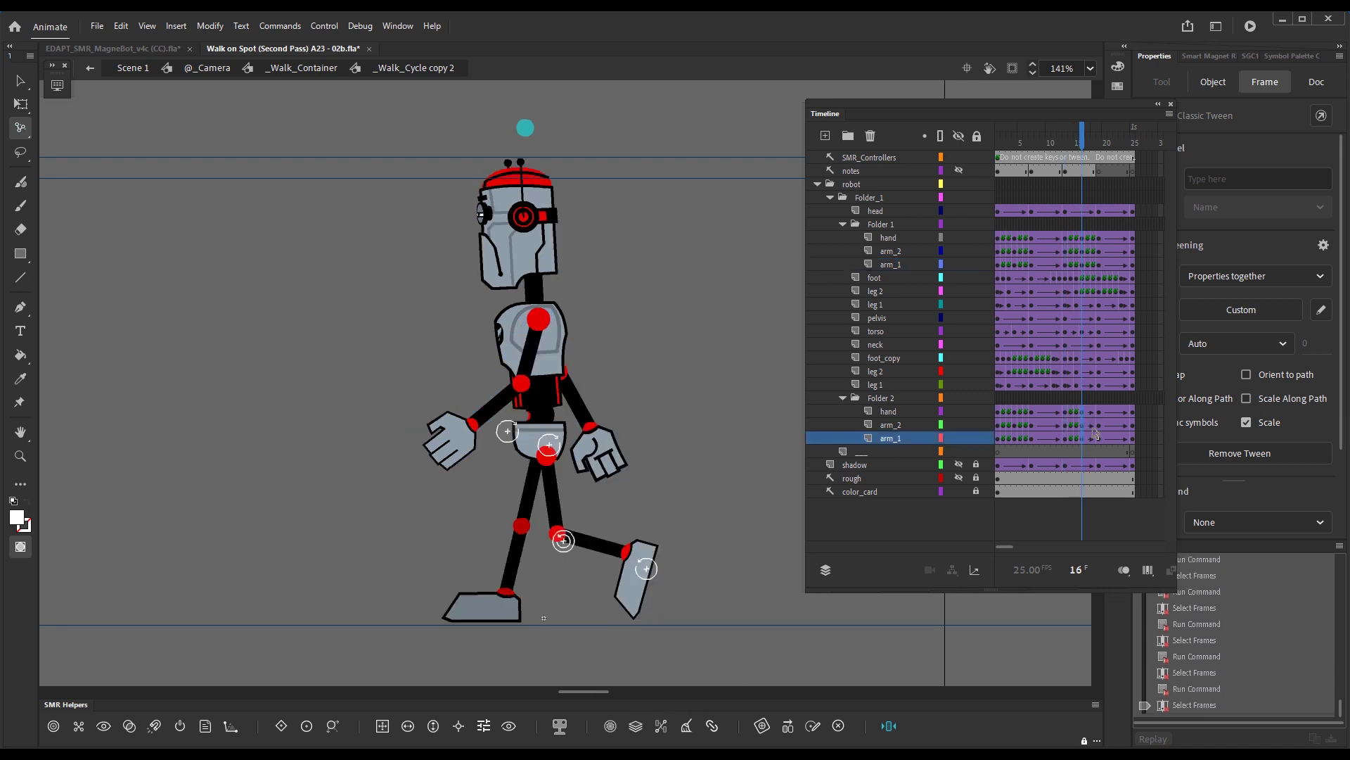
pyautogui.hotkey('alt', 'q')
pyautogui.hotkey('alt', 'q')
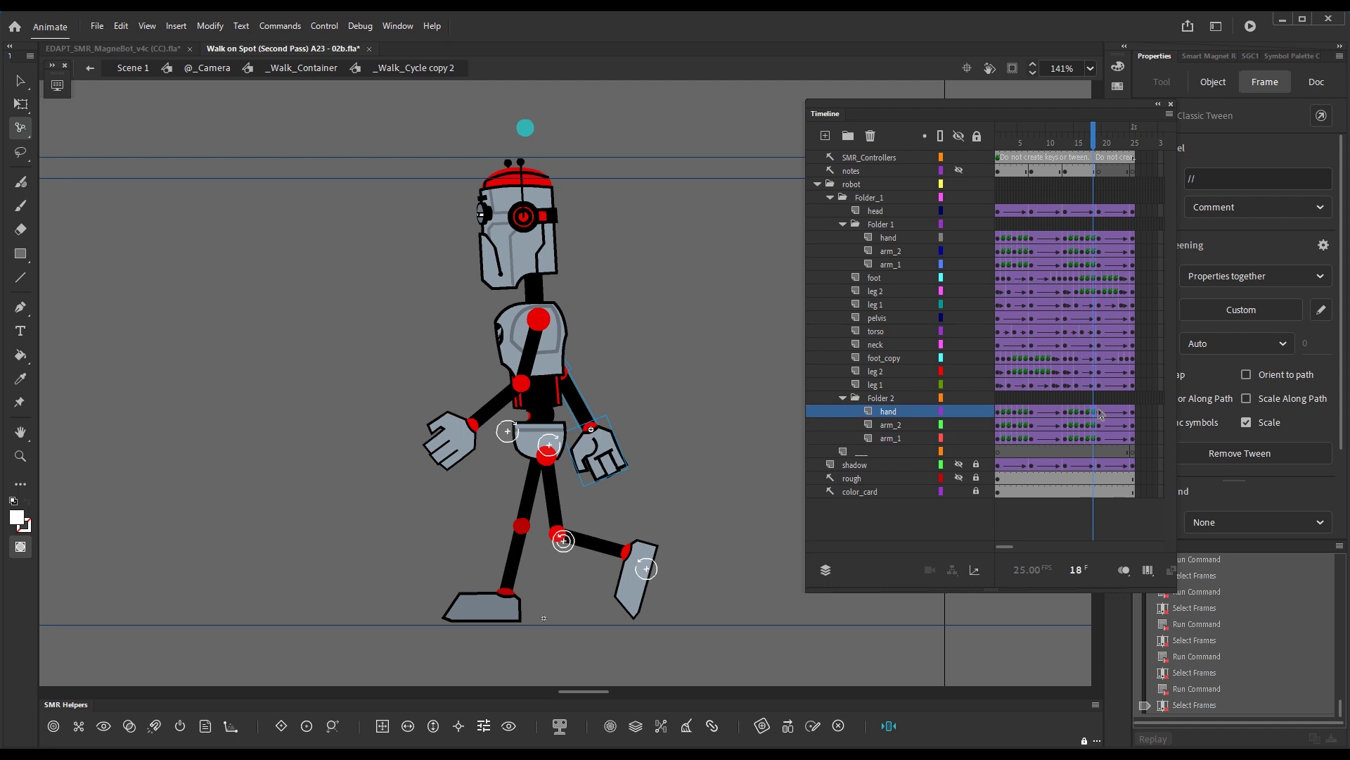
# Step: Fill the remaining arm and hand tweens, frames 7 to 13 and 19 to 25, with joint-aligned in-between keyframes
pyautogui.moveTo(1031, 239); pyautogui.dragTo(1032, 261)
pyautogui.click(1032, 264)
pyautogui.hotkey('alt', 'q')
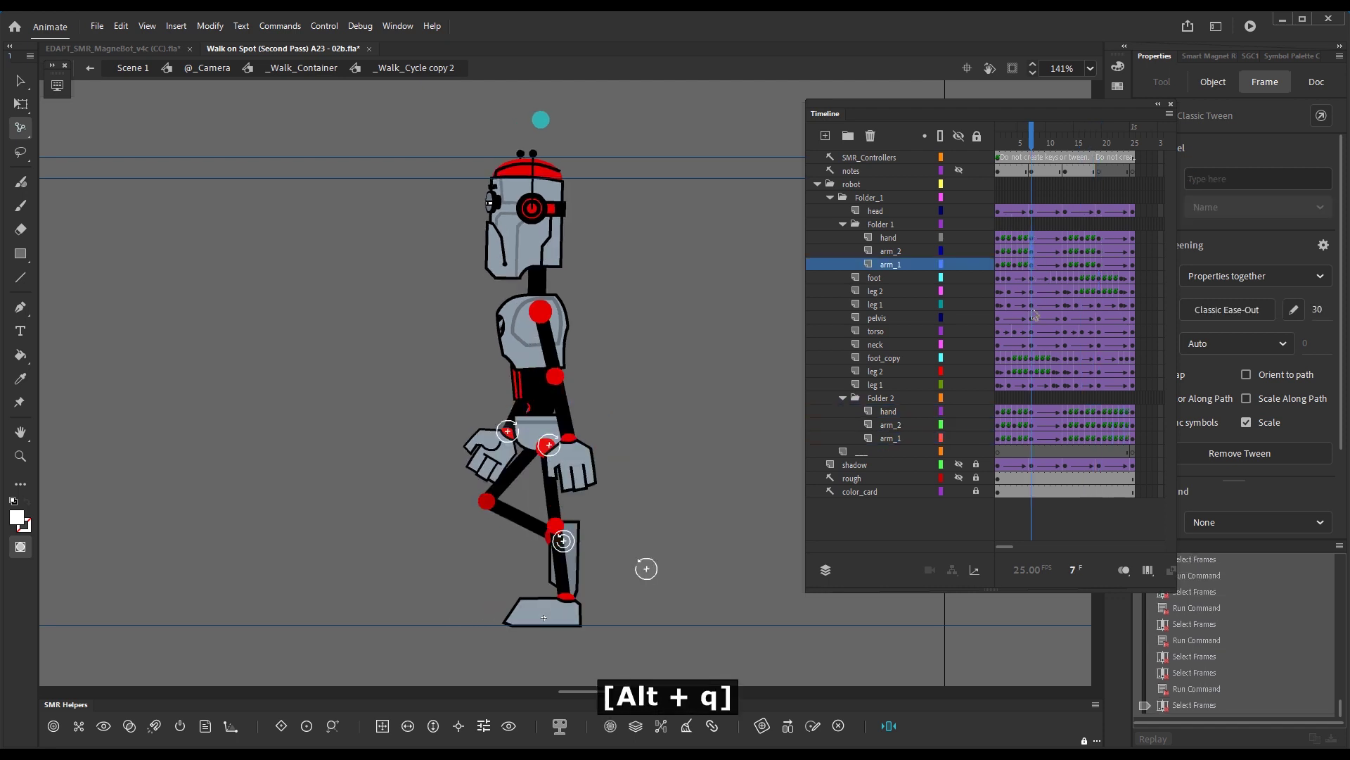
pyautogui.click(1034, 438)
pyautogui.hotkey('alt', 'q')
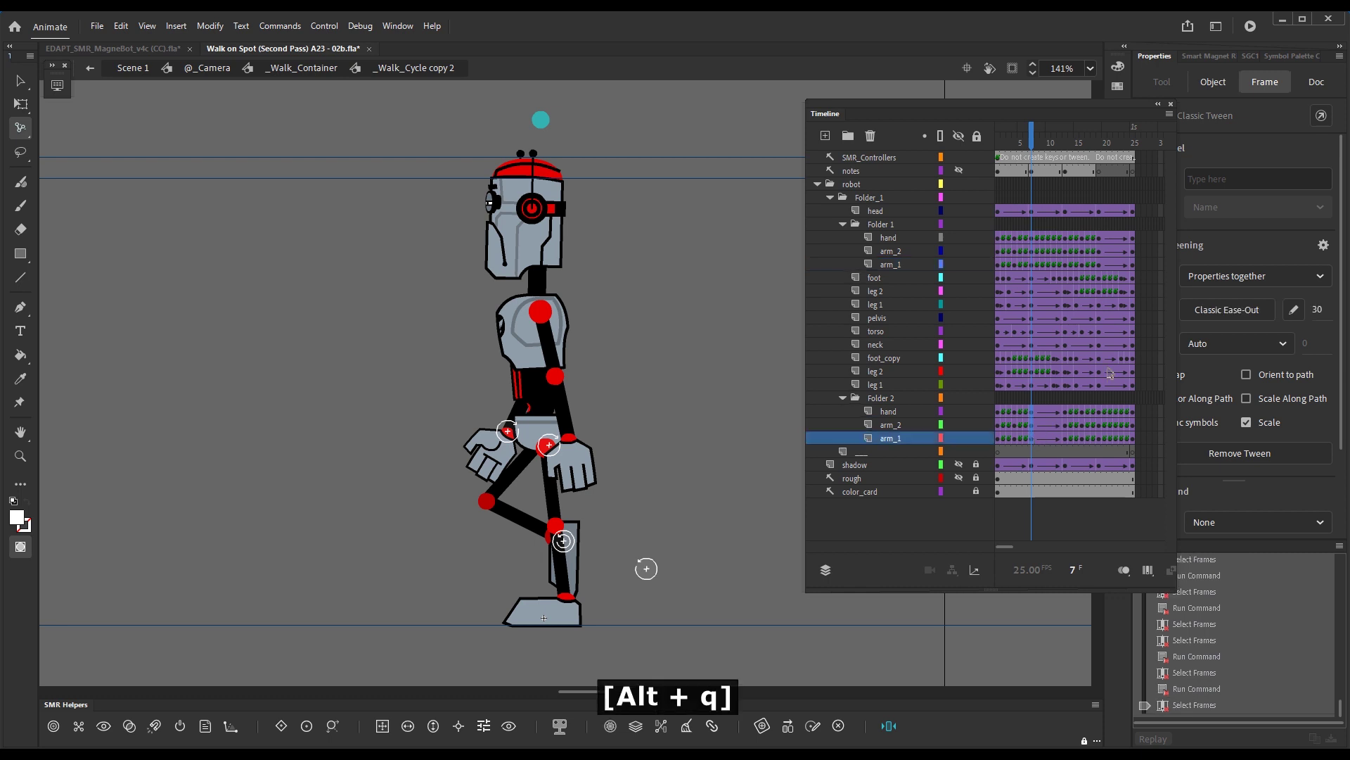
pyautogui.click(1098, 264)
pyautogui.hotkey('alt', 'q')
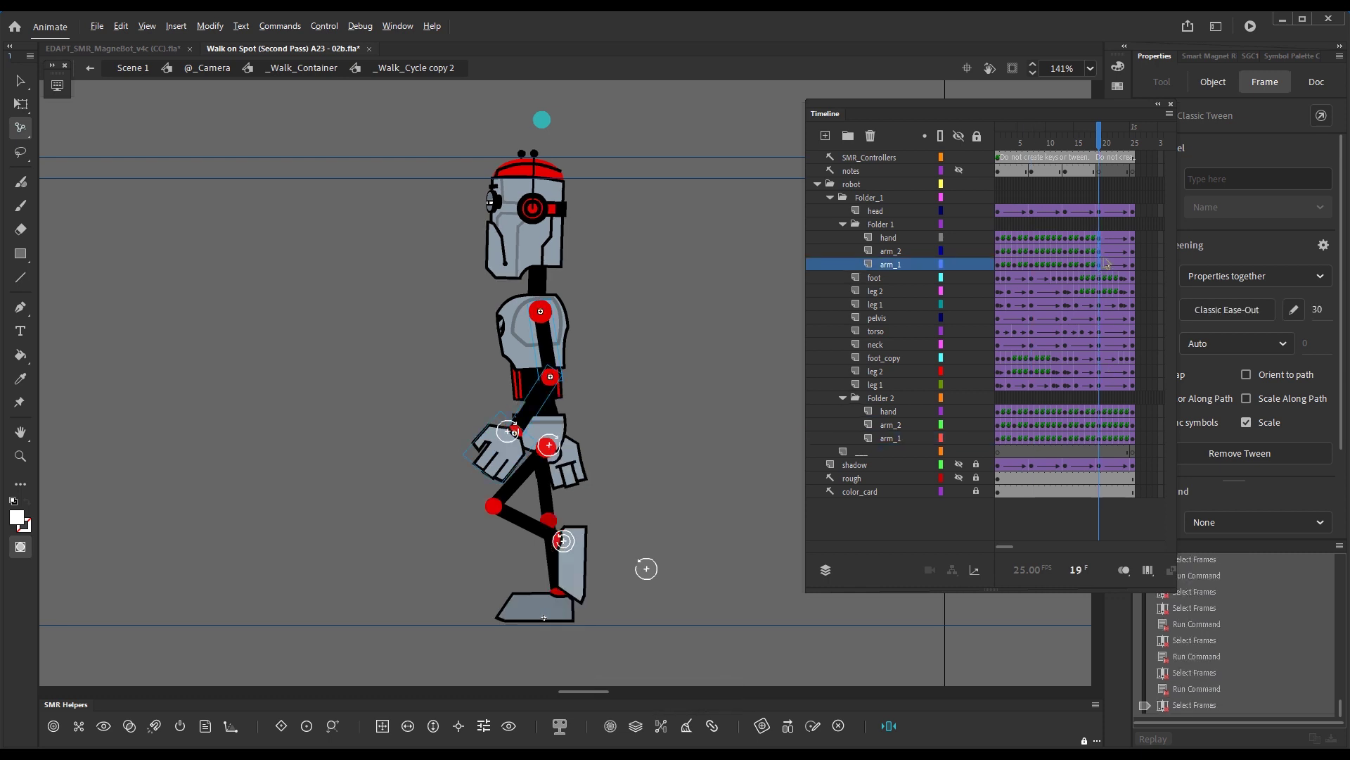
# Step: Scrub the filled-in arm motion, test the movie to review the full walk, and close the preview
pyautogui.moveTo(1042, 146); pyautogui.dragTo(1094, 148)
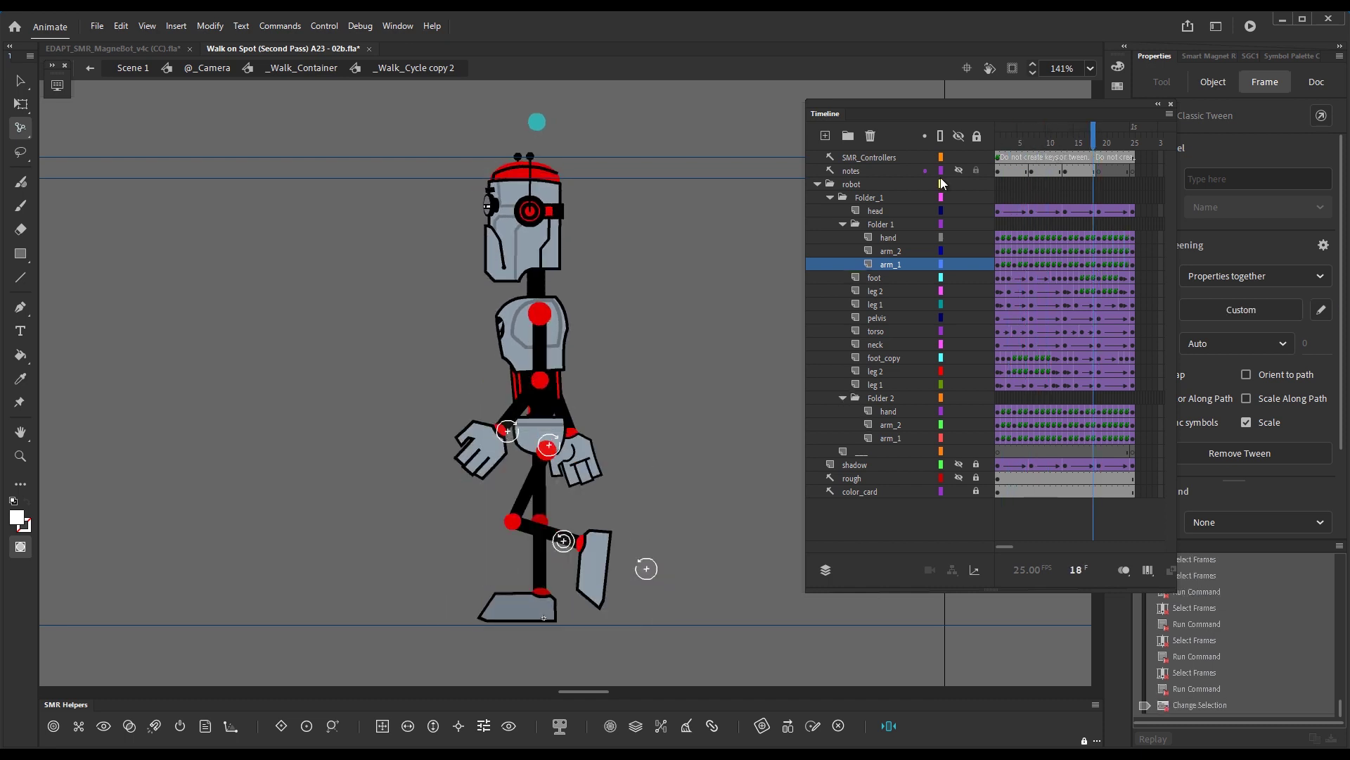
pyautogui.click(770, 193)
pyautogui.hotkey('ctrl', 'Return')
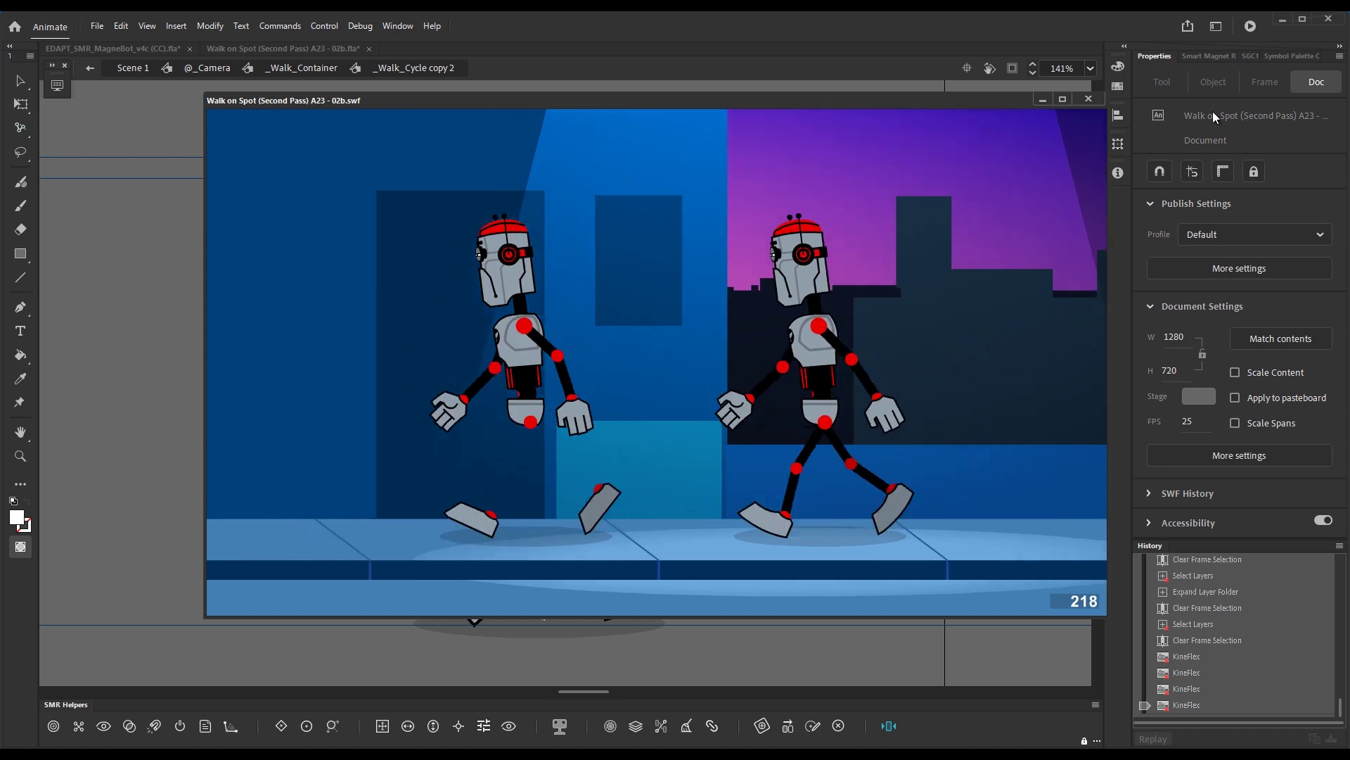
pyautogui.click(1089, 99)
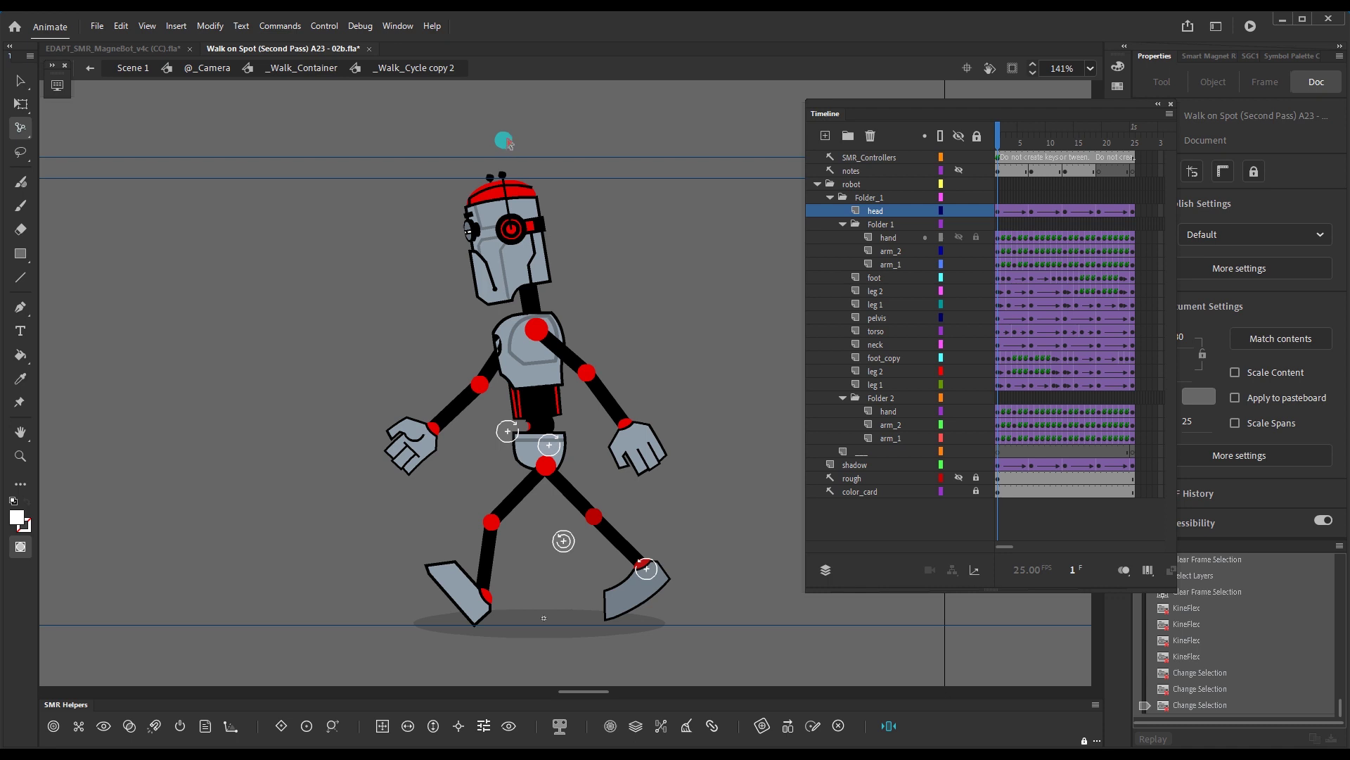
# Step: Tilt the head slightly back at frame 1, compare it with frame 7, and copy the head's frame 1 keyframe to frame 13
pyautogui.moveTo(508, 142); pyautogui.dragTo(524, 146)
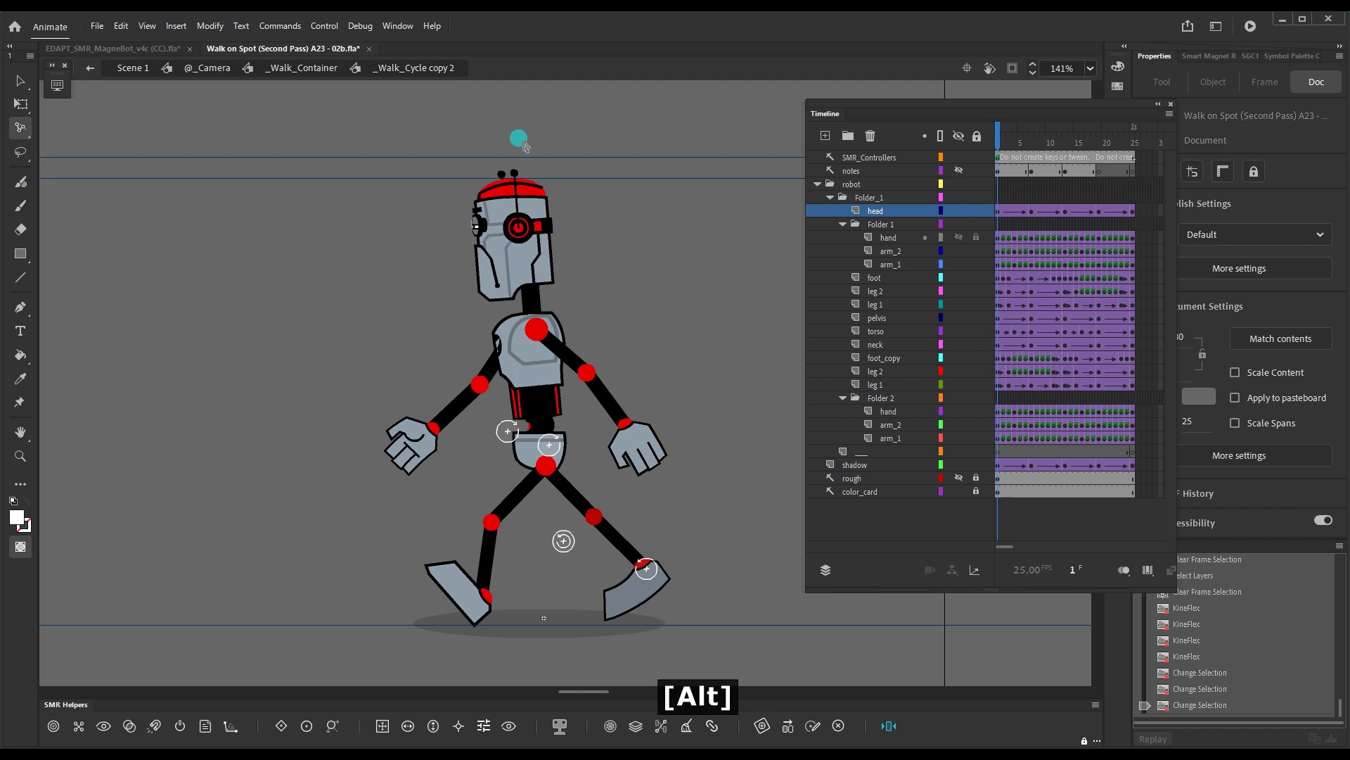
pyautogui.click(1031, 143)
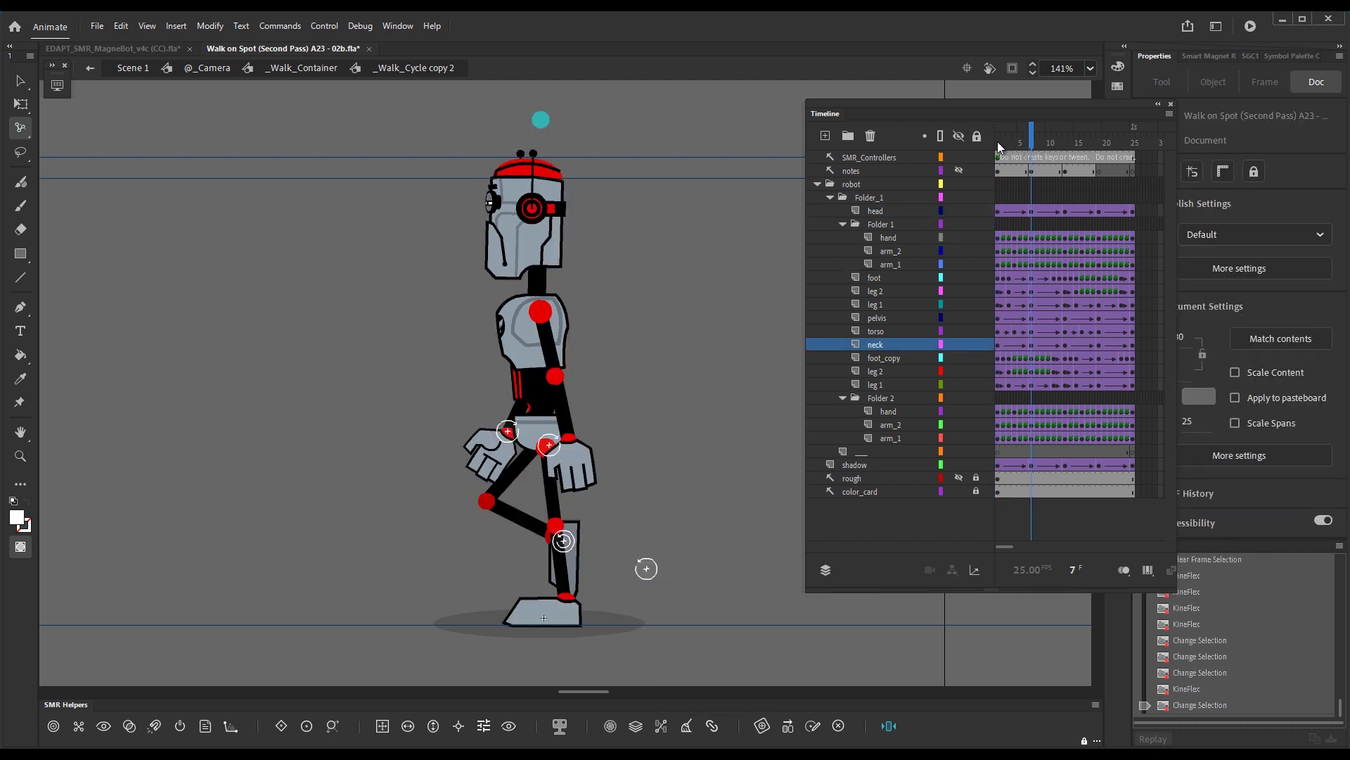
pyautogui.click(997, 143)
pyautogui.keyDown('alt'); pyautogui.click(1071, 212); pyautogui.keyUp('alt')
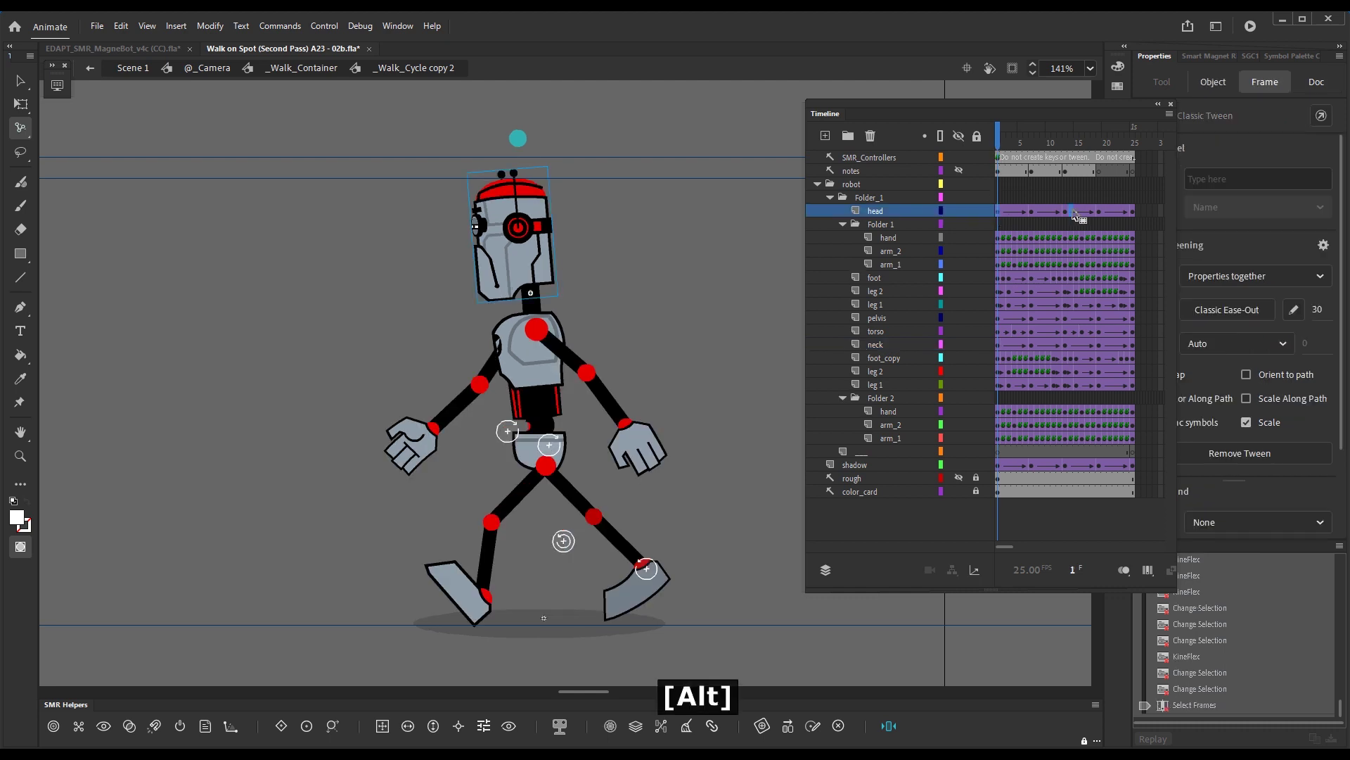
pyautogui.moveTo(1071, 216); pyautogui.dragTo(1081, 219)
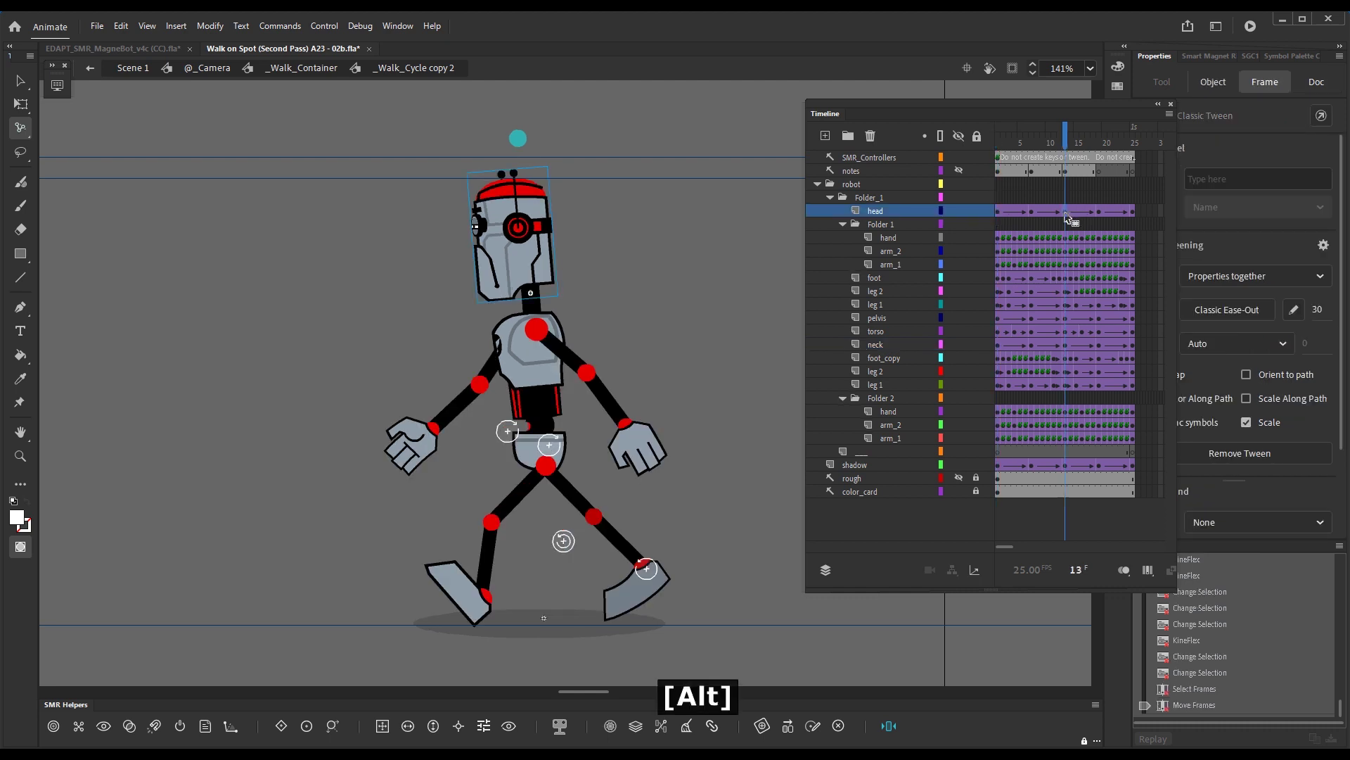
# Step: Copy the head's starting keyframe to frame 25 and the neck's frame 1 keyframe to frames 13 and 25
pyautogui.click(1129, 222)
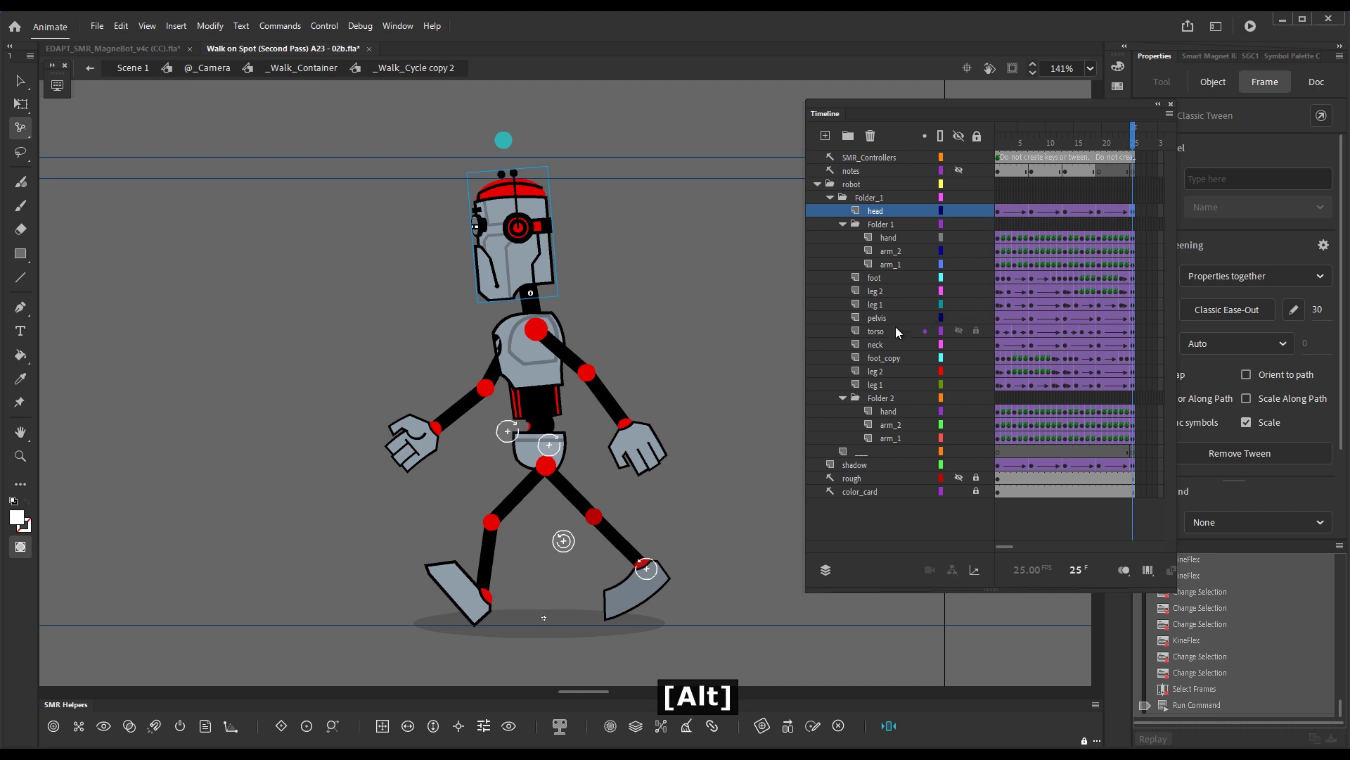
pyautogui.click(885, 343)
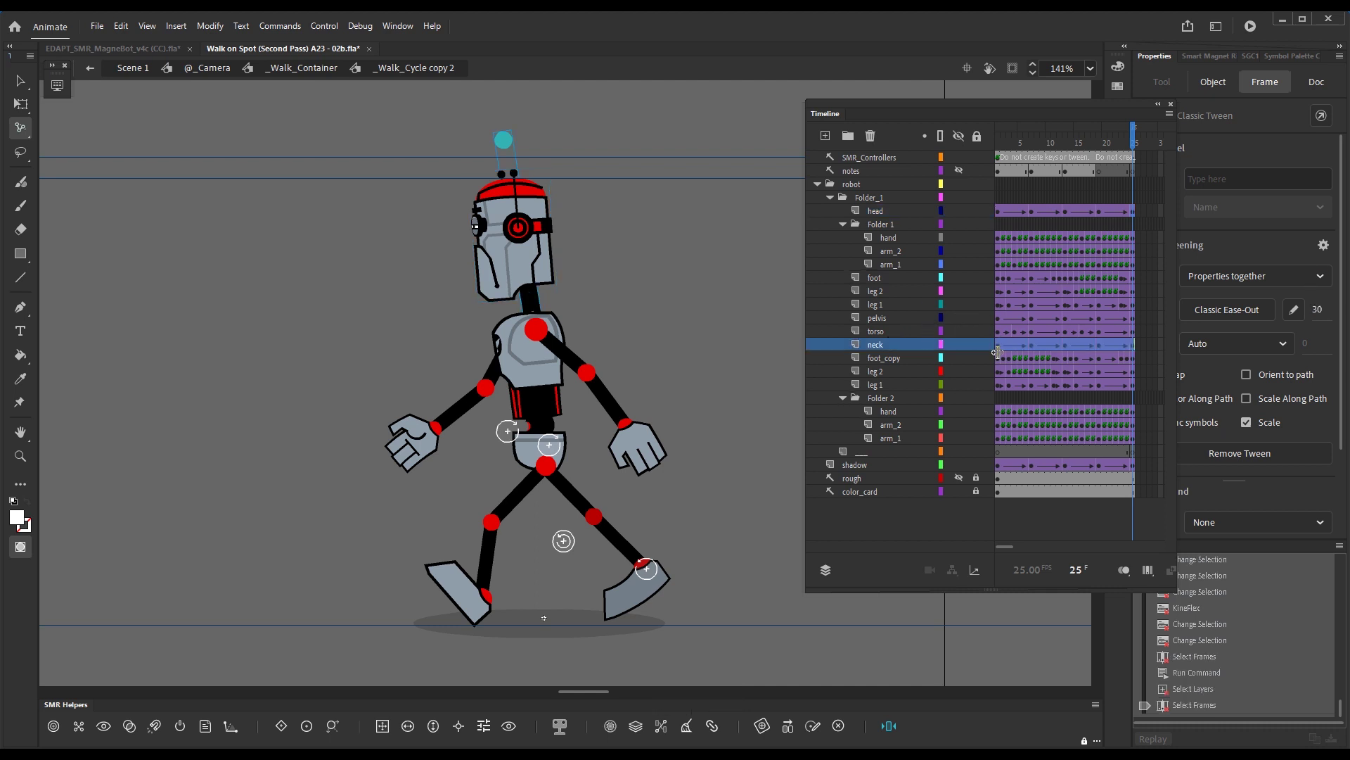
pyautogui.keyDown('alt'); pyautogui.click(1067, 350); pyautogui.keyUp('alt')
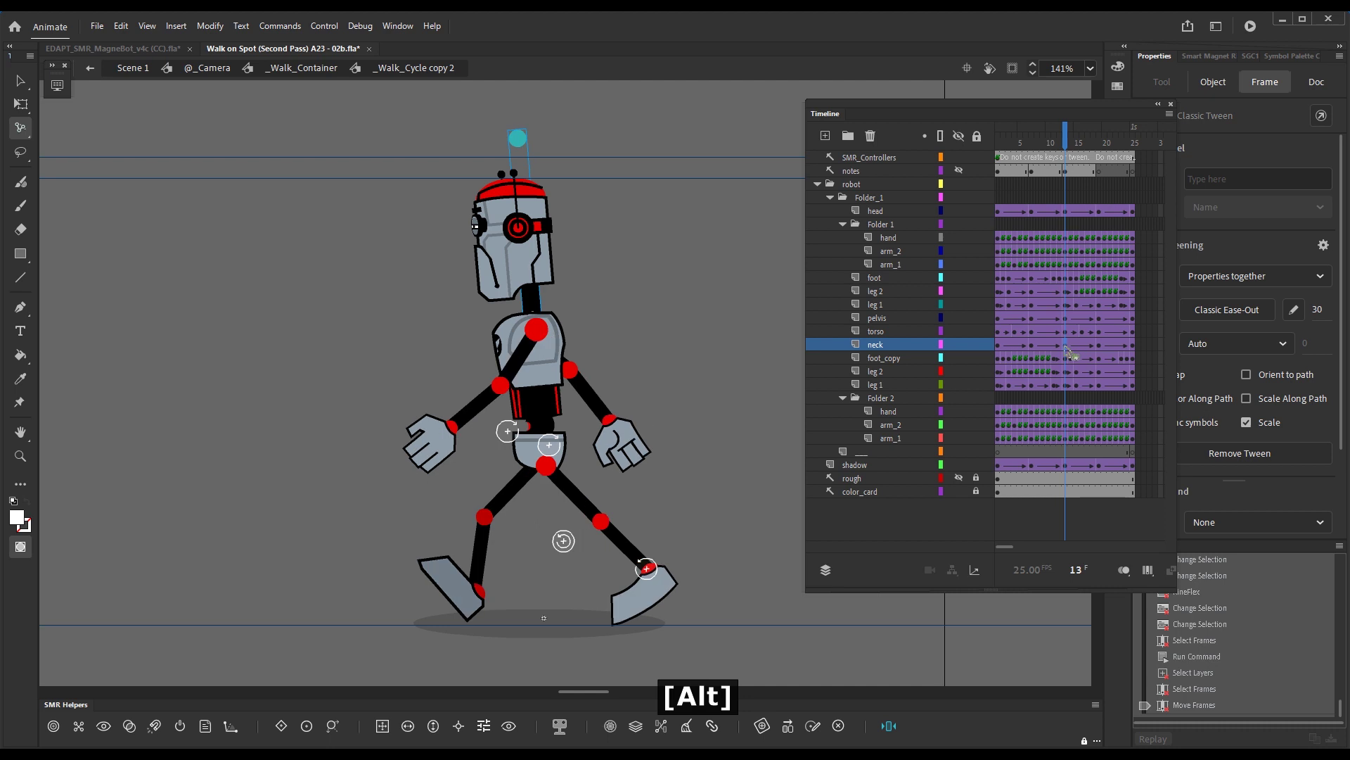
pyautogui.keyDown('alt'); pyautogui.click(1135, 351); pyautogui.keyUp('alt')
pyautogui.click(782, 369)
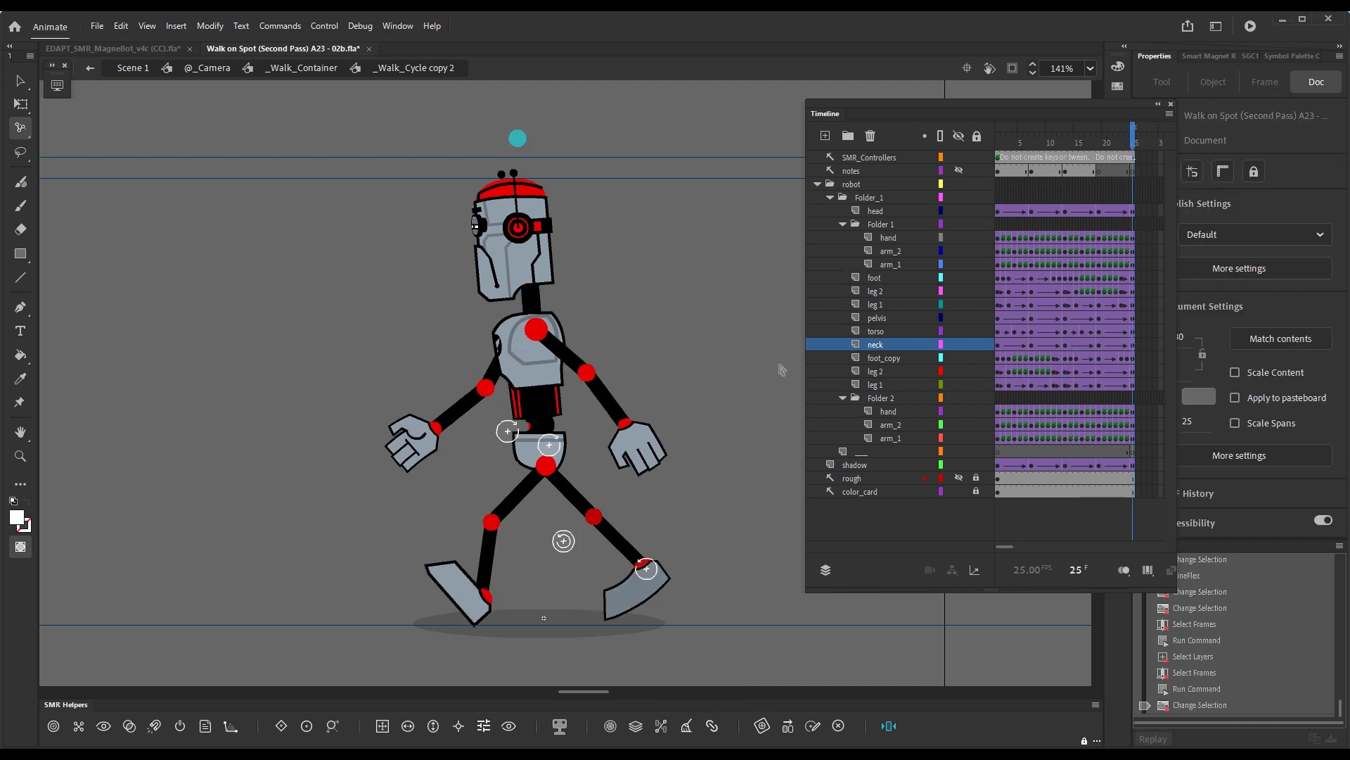
# Step: In _Walk_Container, move both robots to the right and duplicate the full robot level to the left of the legless one
pyautogui.click(313, 70)
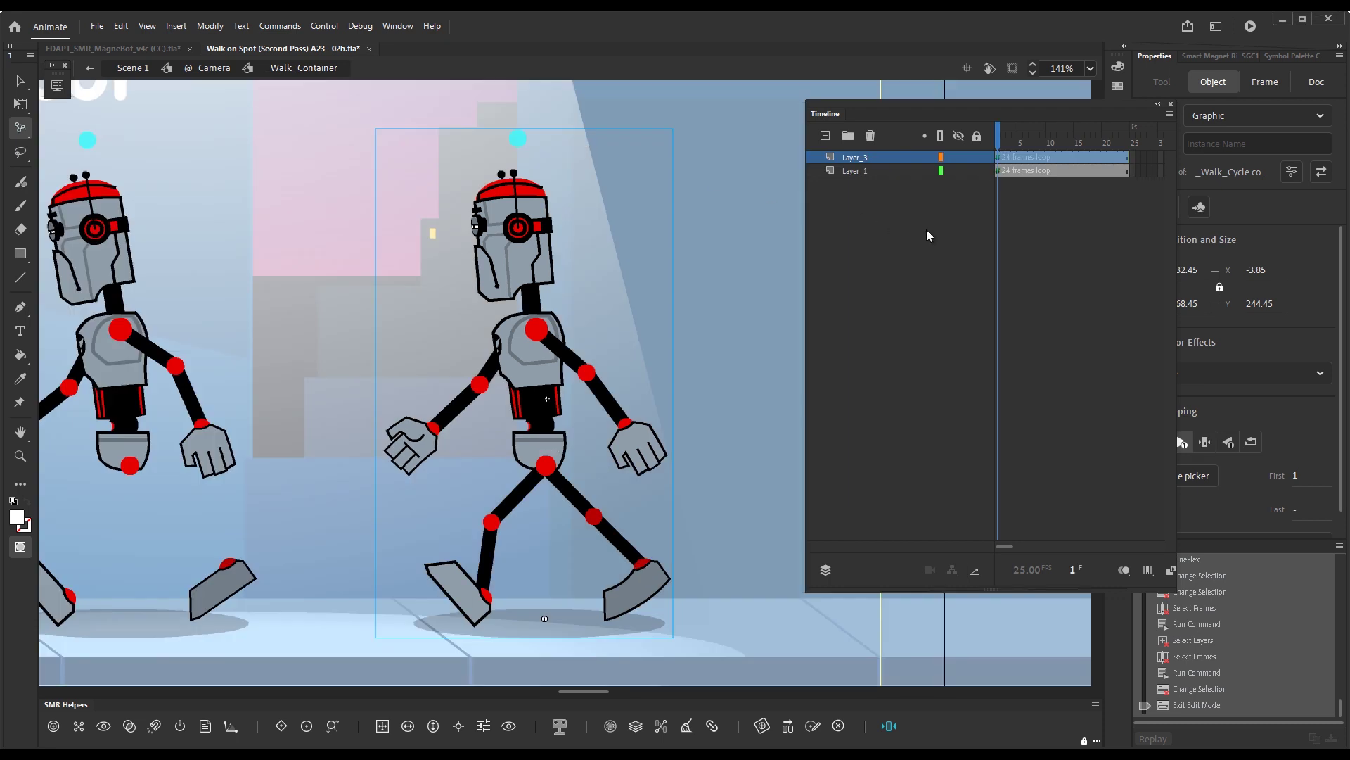
pyautogui.hotkey('ctrl', 'a')
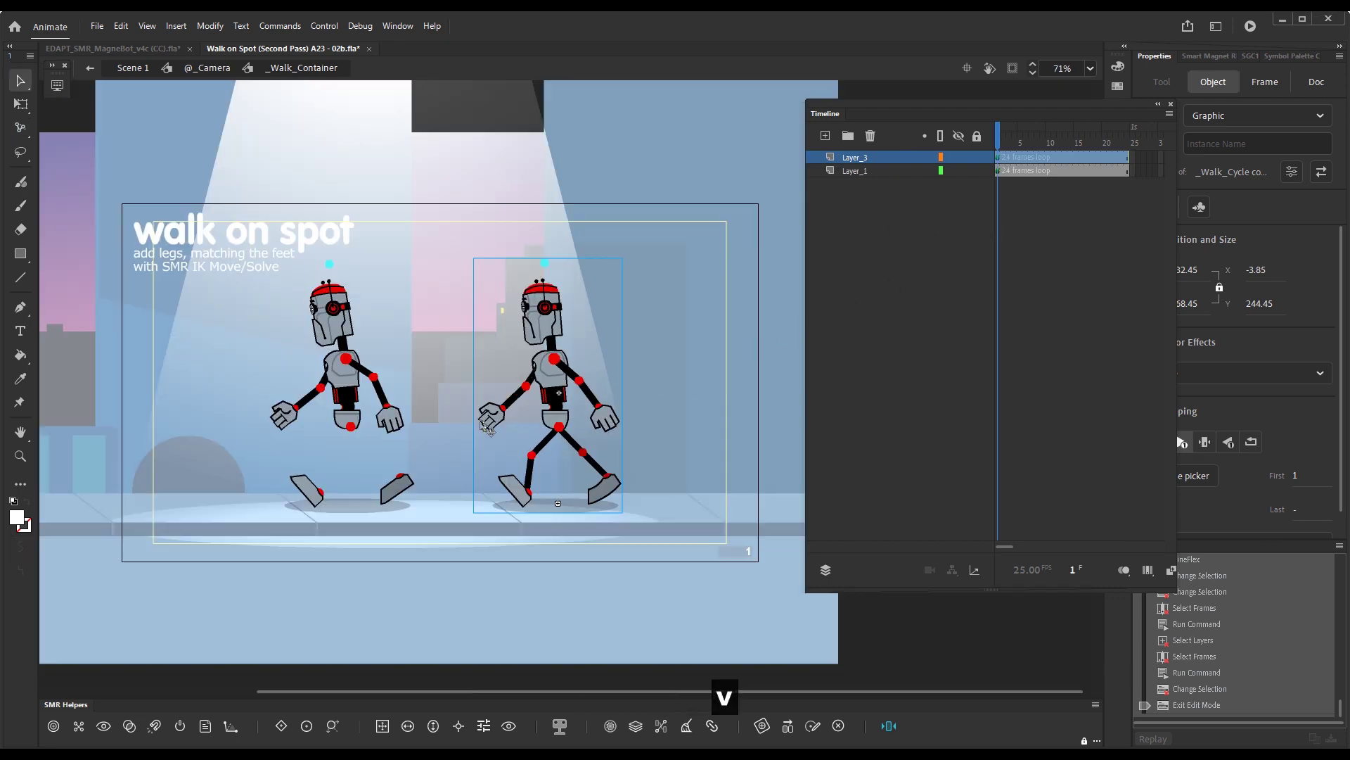
pyautogui.moveTo(515, 472); pyautogui.dragTo(636, 428)
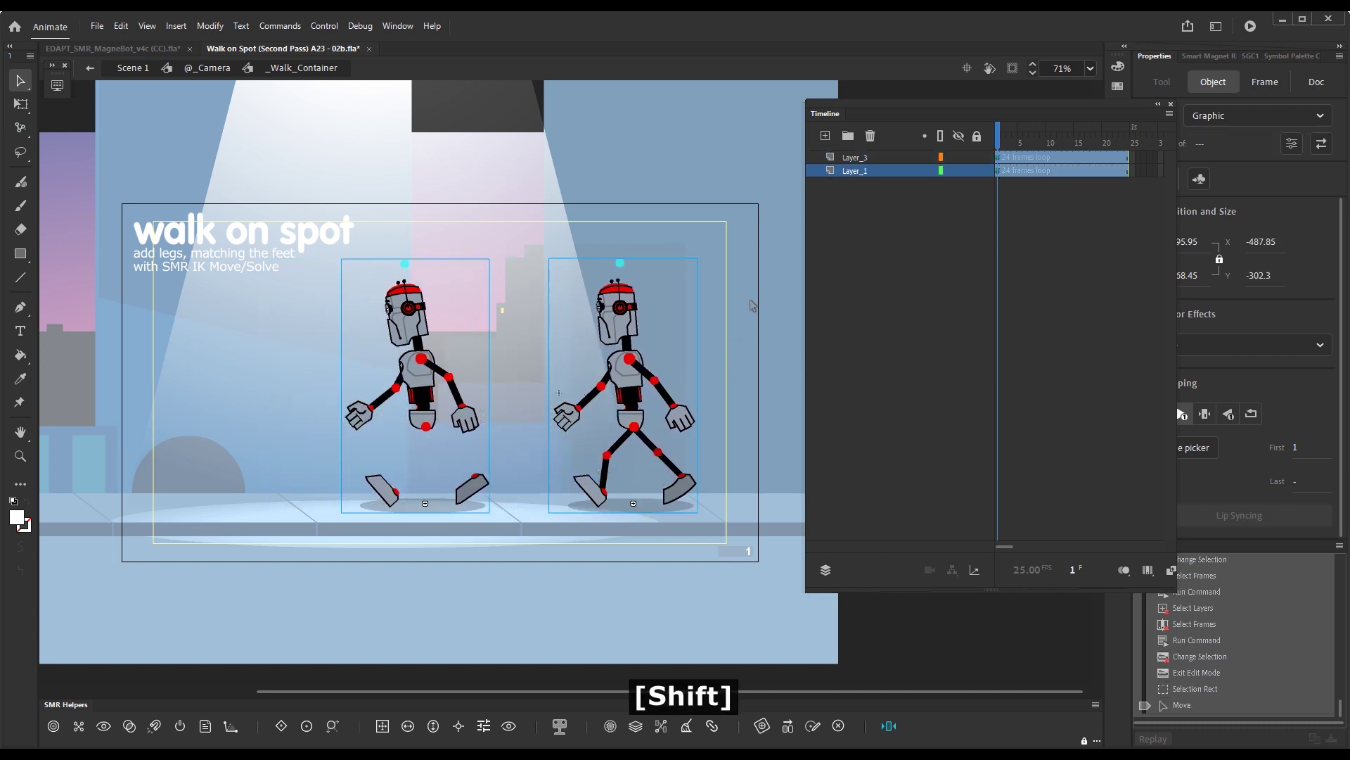
pyautogui.click(628, 402)
pyautogui.click(636, 391)
pyautogui.moveTo(636, 390); pyautogui.dragTo(256, 367)
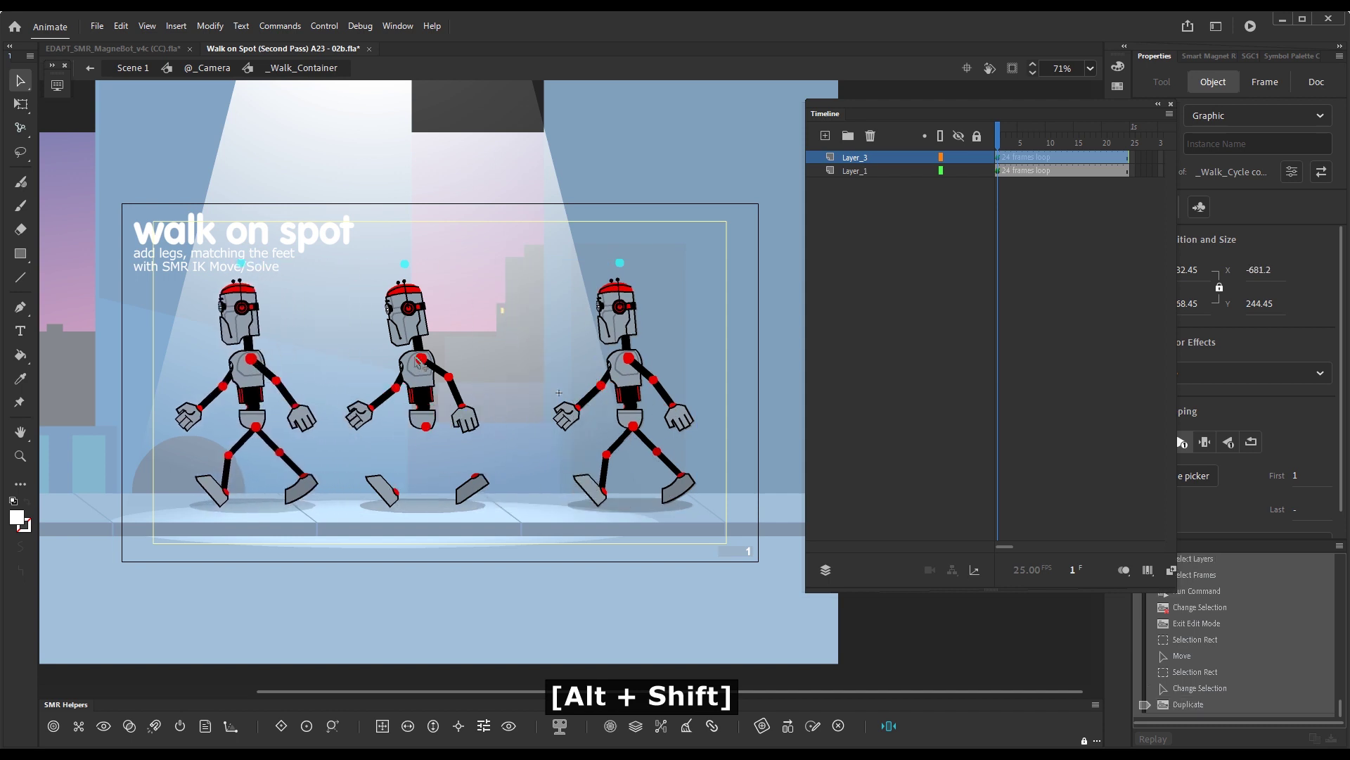
# Step: Even out the spacing of the three robots by shifting the legless one slightly right and nudging the two outer ones inward
pyautogui.moveTo(431, 385); pyautogui.dragTo(441, 391)
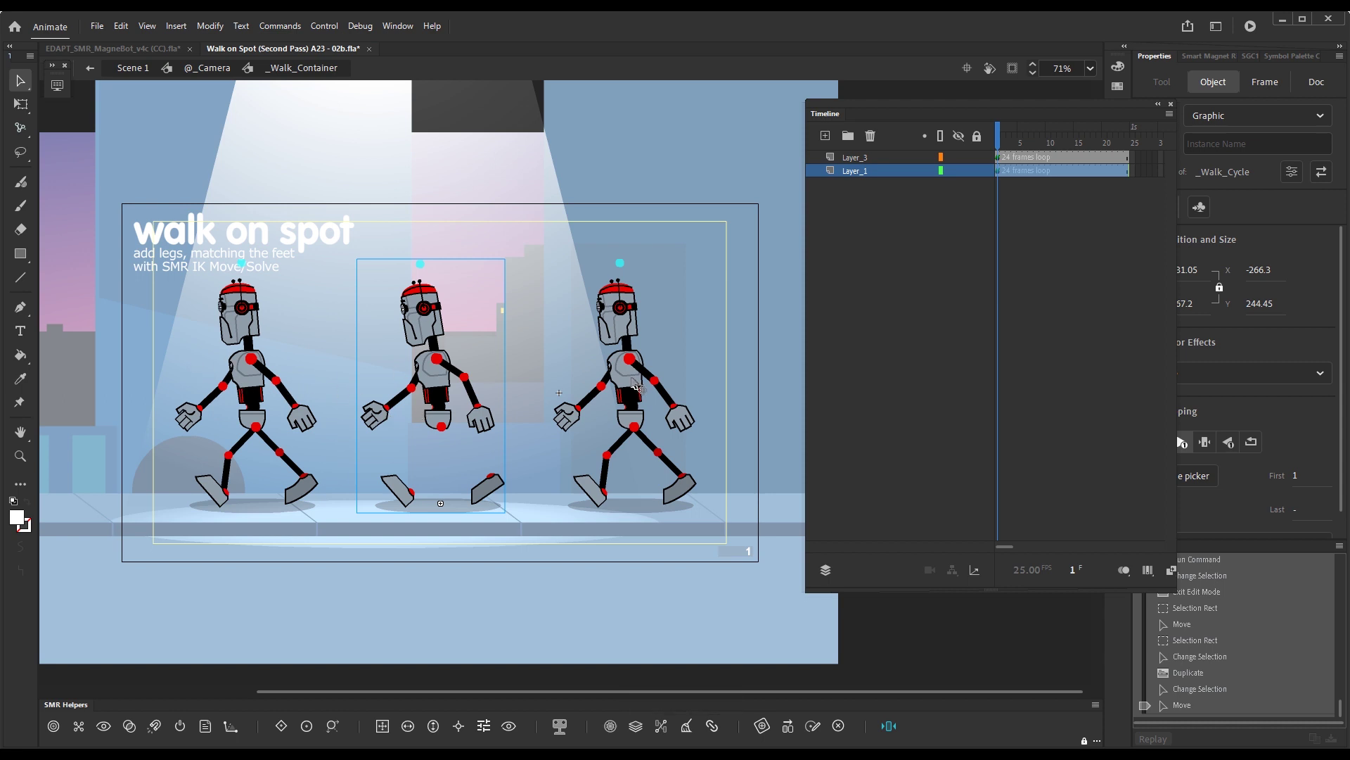
pyautogui.hotkey('shift', 'Left')
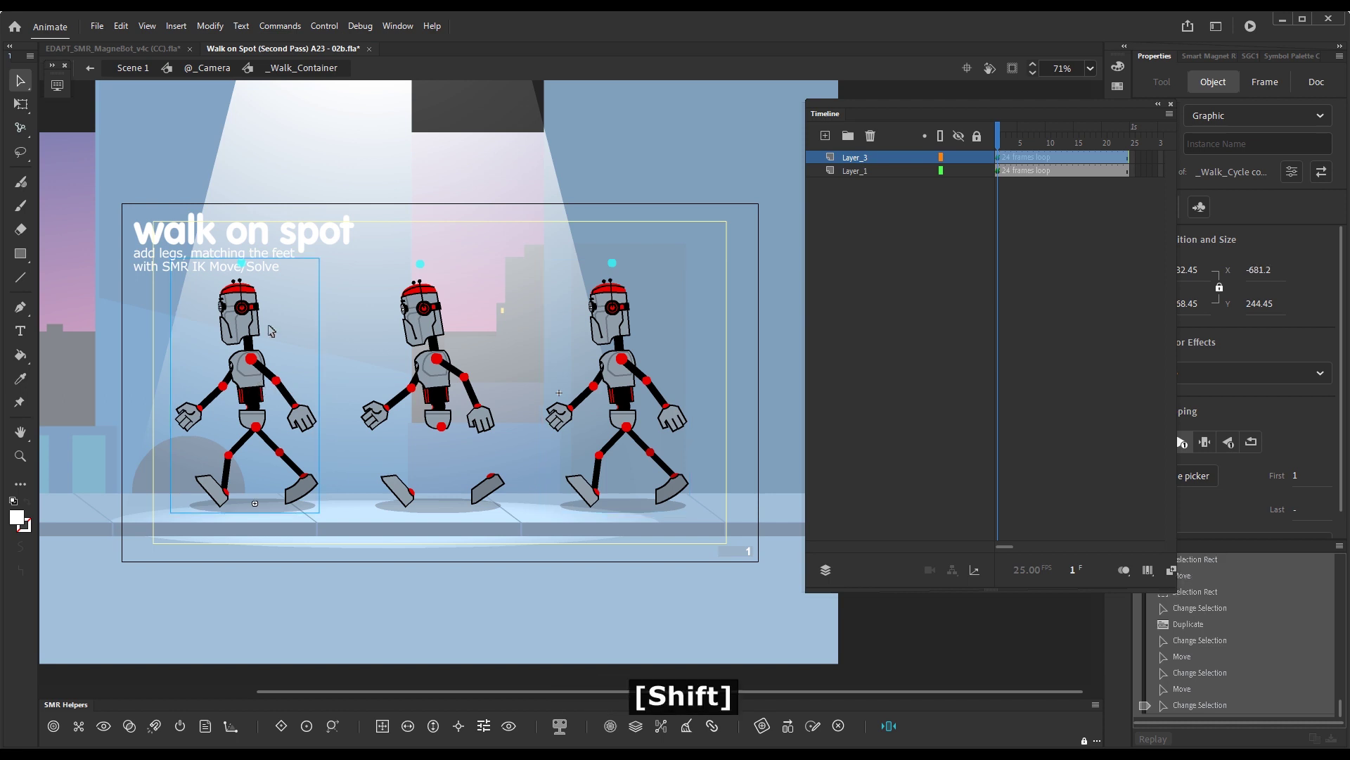
pyautogui.hotkey('shift', 'Right')
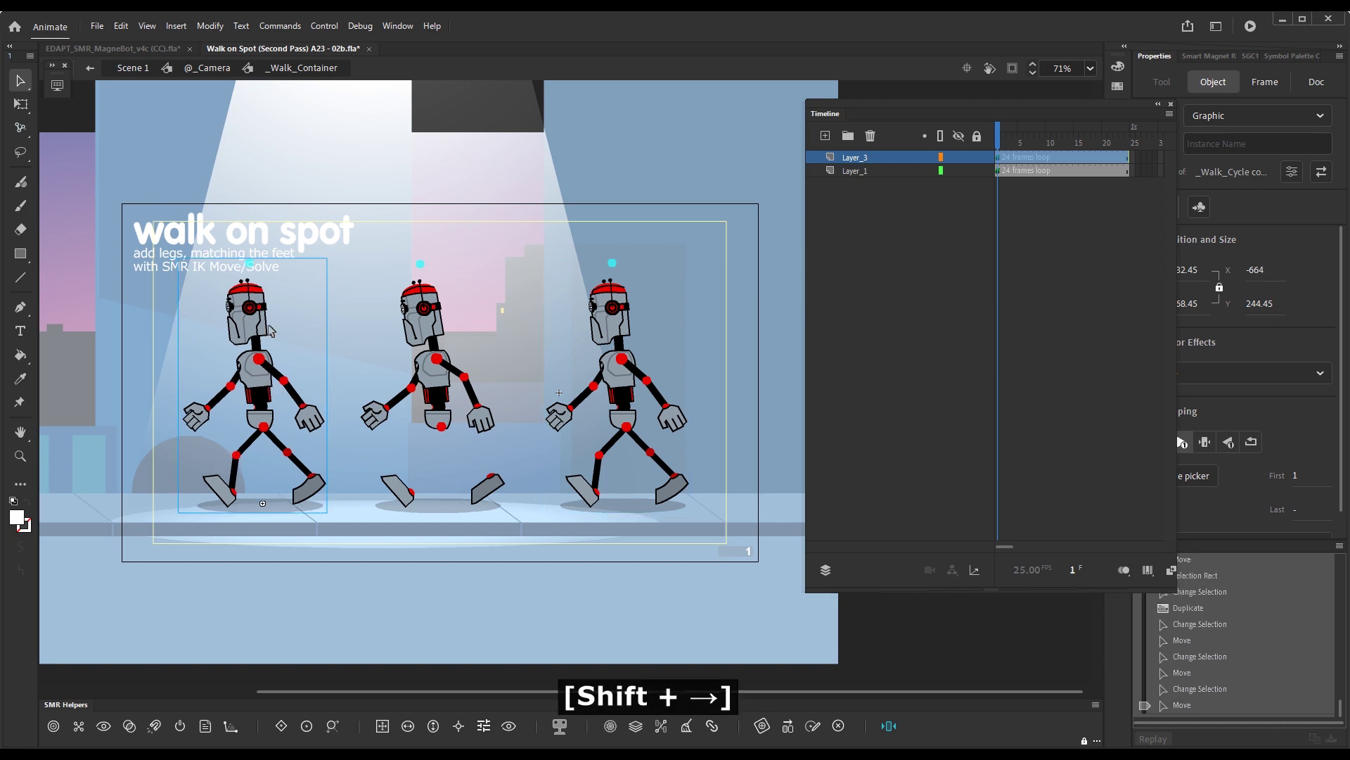
# Step: Return to Scene 1, save the document and test the movie with all three robots
pyautogui.click(133, 68)
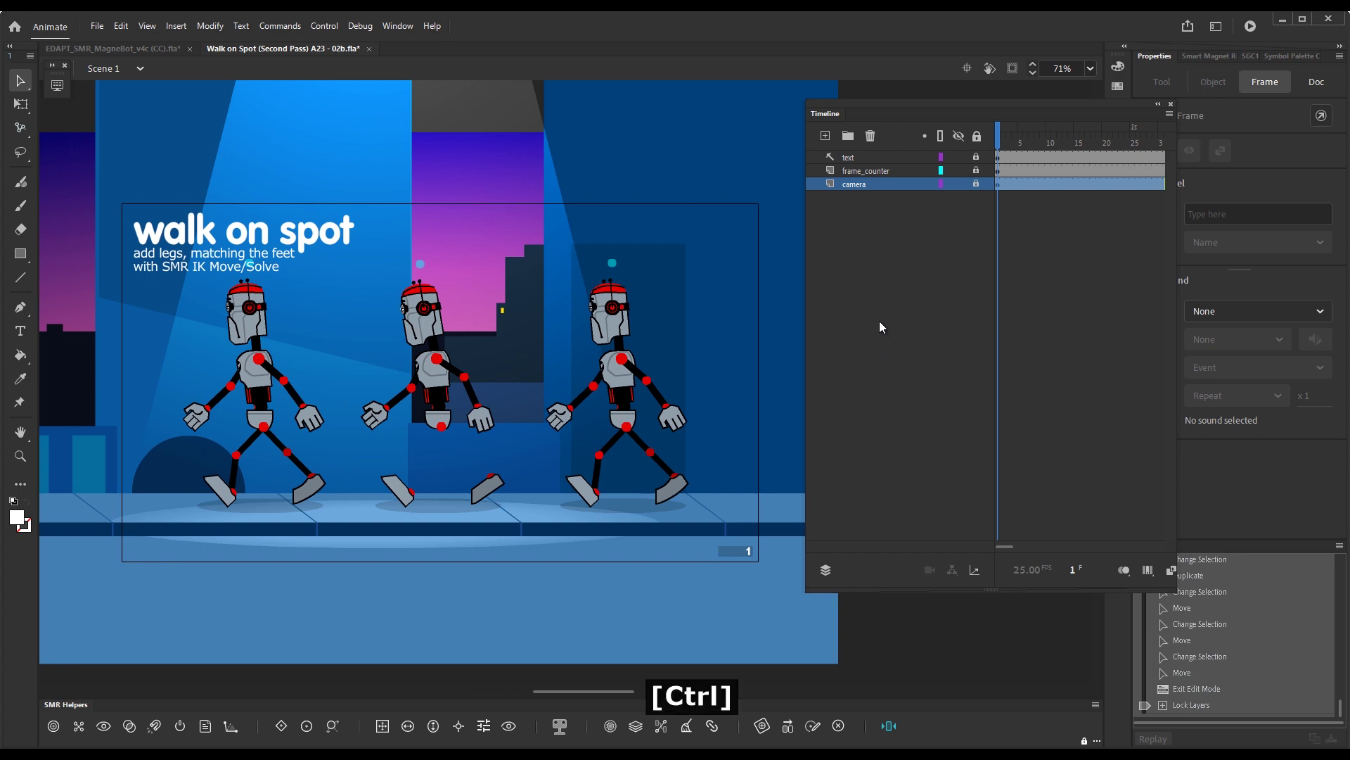
pyautogui.hotkey('ctrl', 's')
pyautogui.hotkey('ctrl', 'Return')
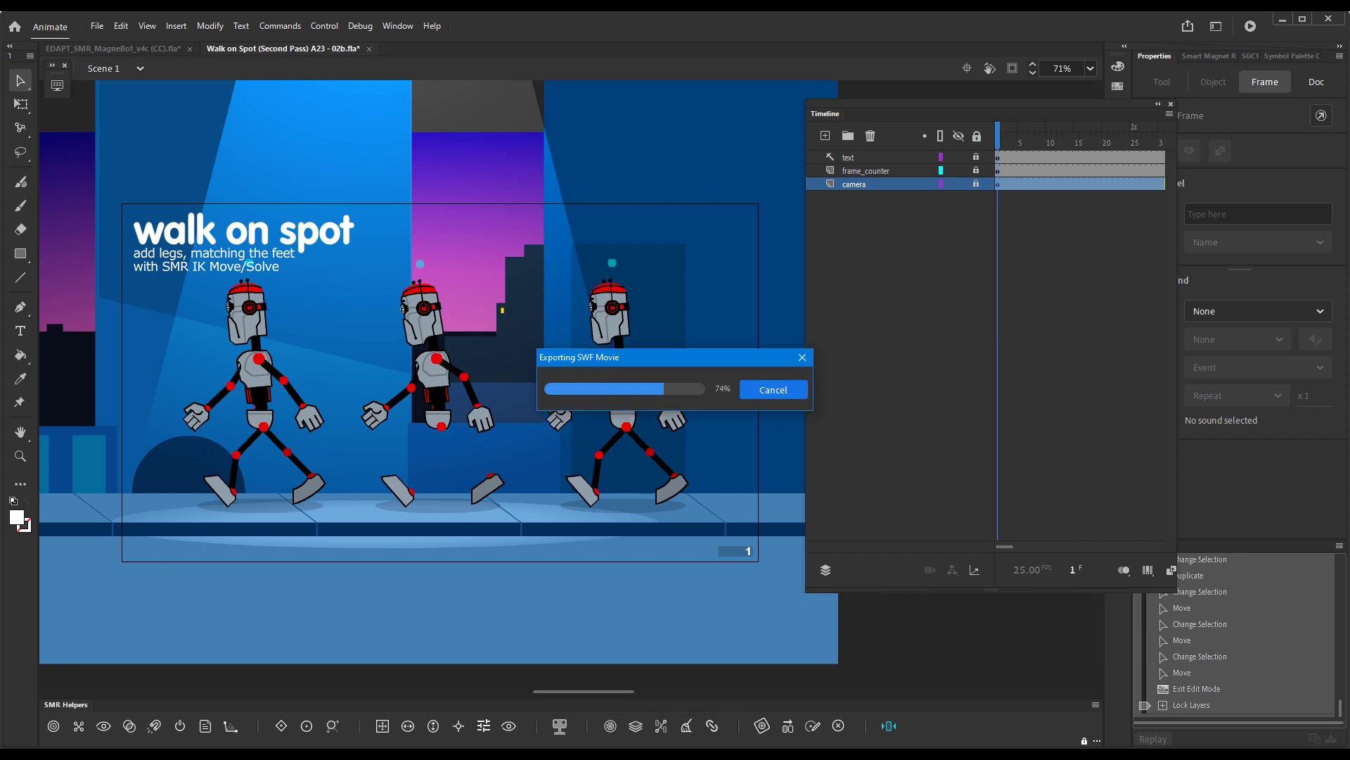